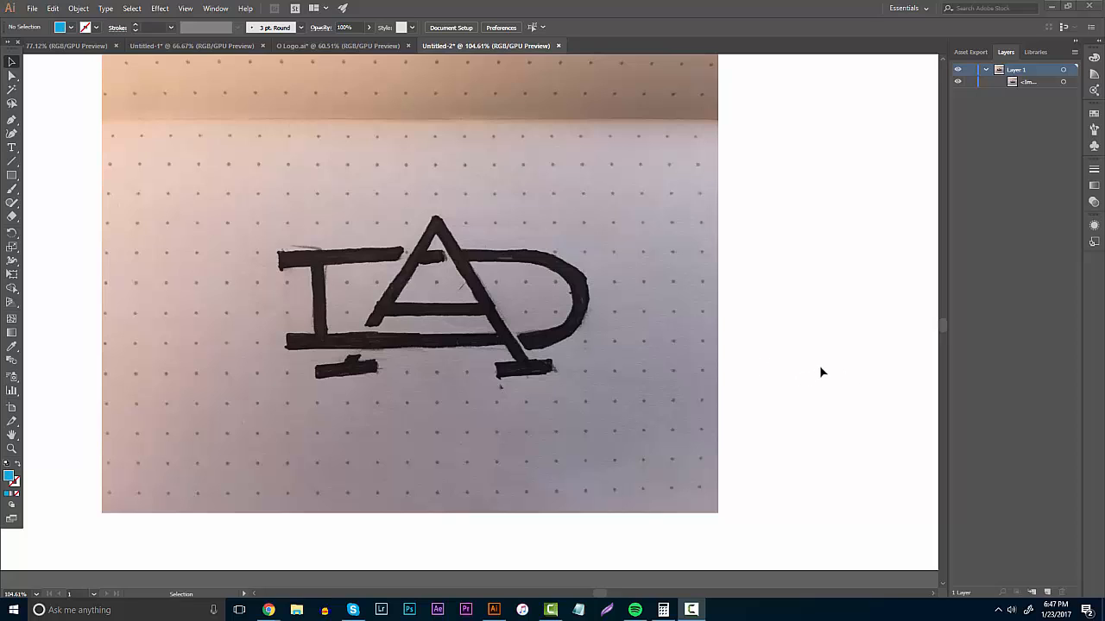
Step: Add a new layer above the layer holding the sketch photo and collapse the sketch layer
click(1046, 592)
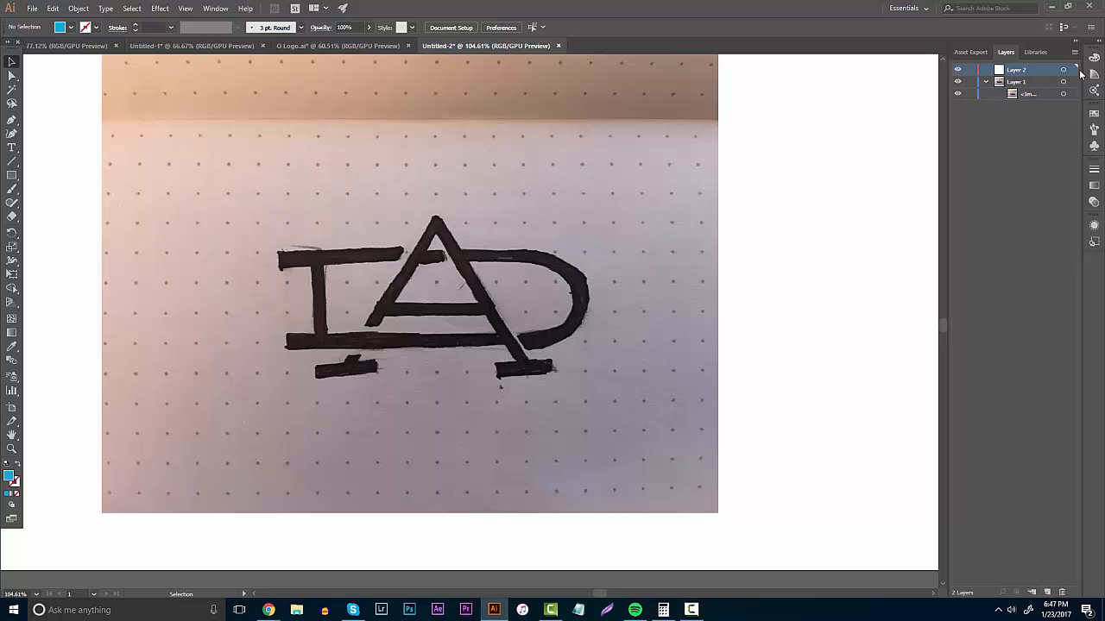
click(957, 82)
click(957, 81)
Step: Draw a horizontal rectangle about 521 × 29 px over the sketch's long lower stroke, extending to the D's outer edge
click(11, 448)
drag(398, 297, 476, 301)
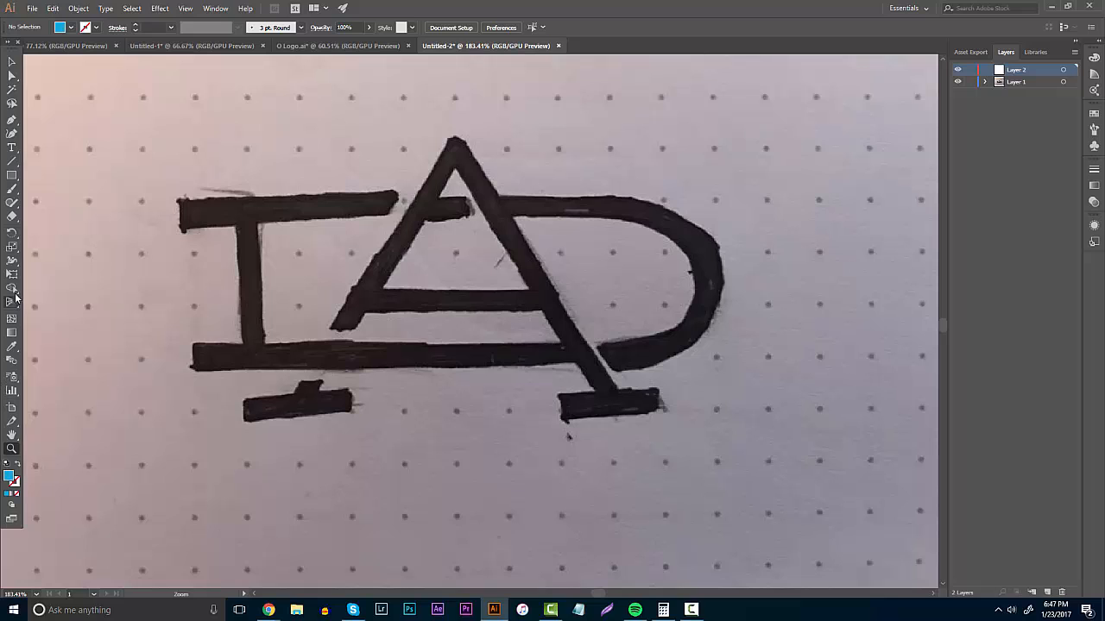
drag(11, 175, 51, 180)
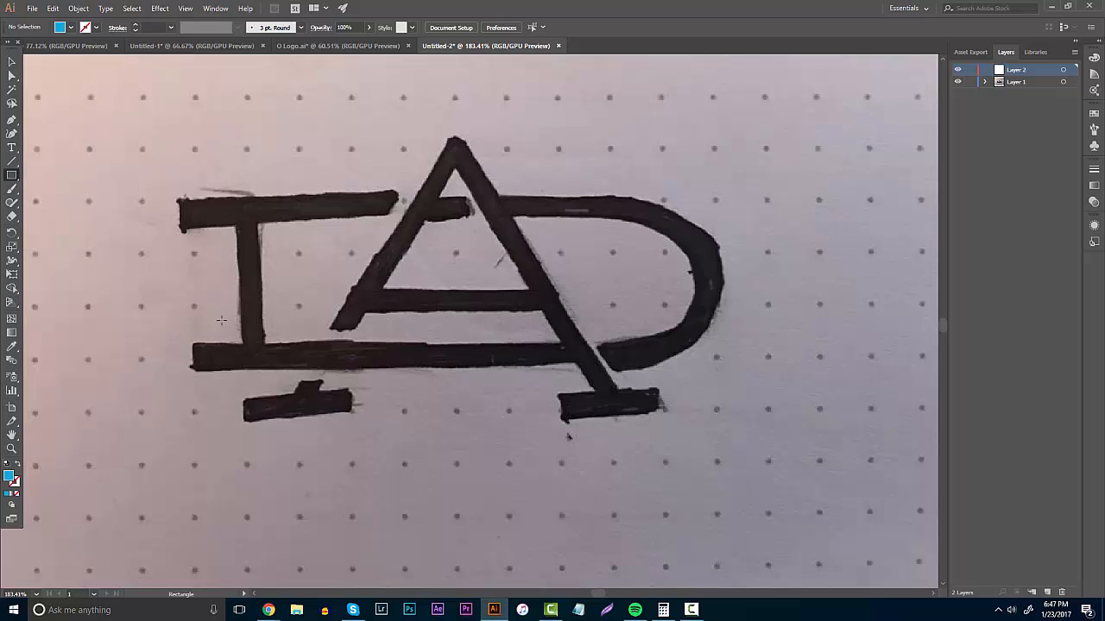
mouse_move(189, 341)
mouse_down()
mouse_move(747, 373)
mouse_move(737, 372)
mouse_up()
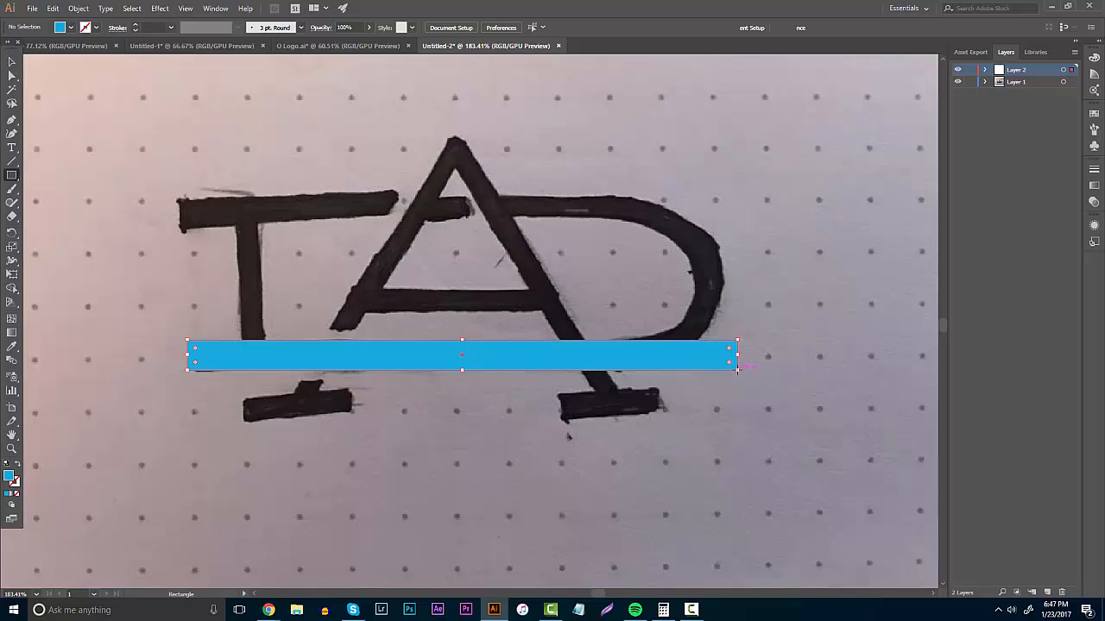
Step: Fill the rectangle with black after trying grey and bright swatches on it
click(70, 28)
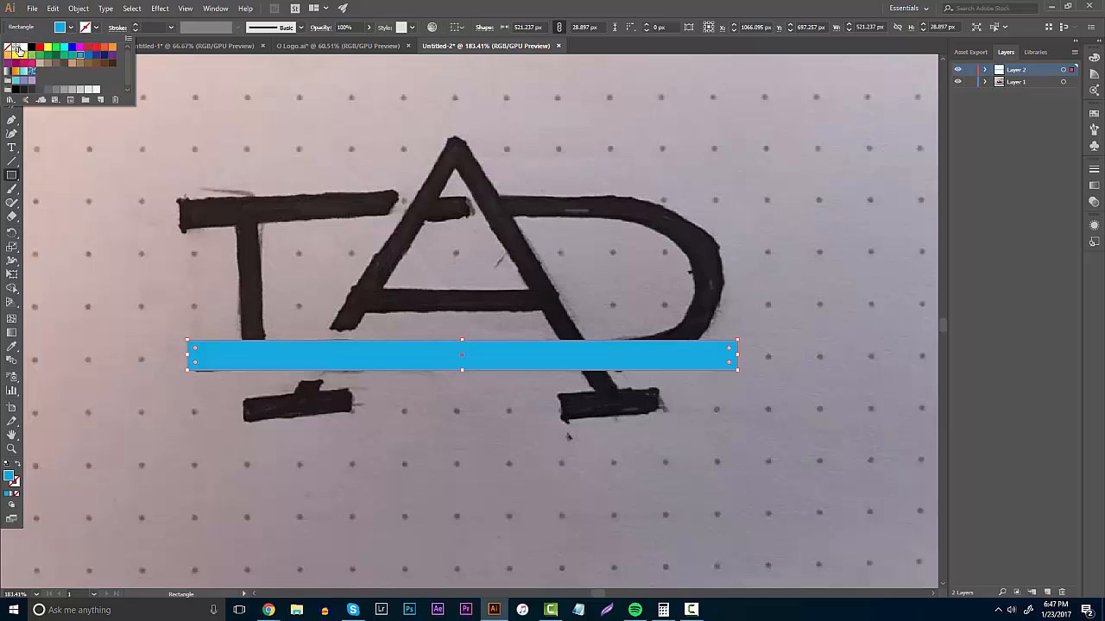
click(31, 47)
click(47, 89)
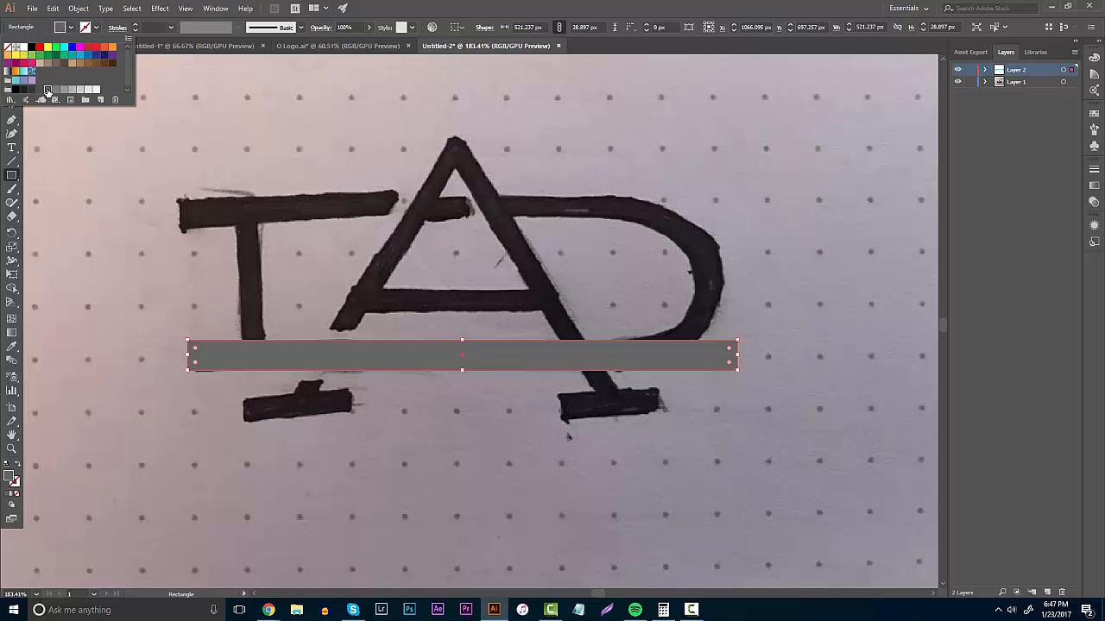
click(39, 47)
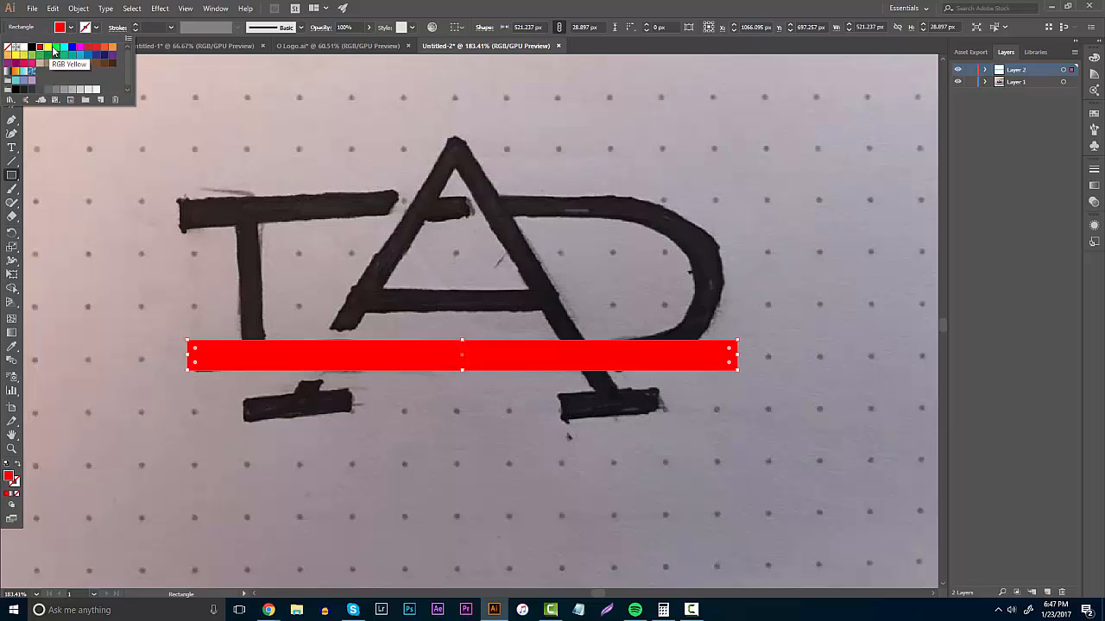
click(54, 49)
click(30, 48)
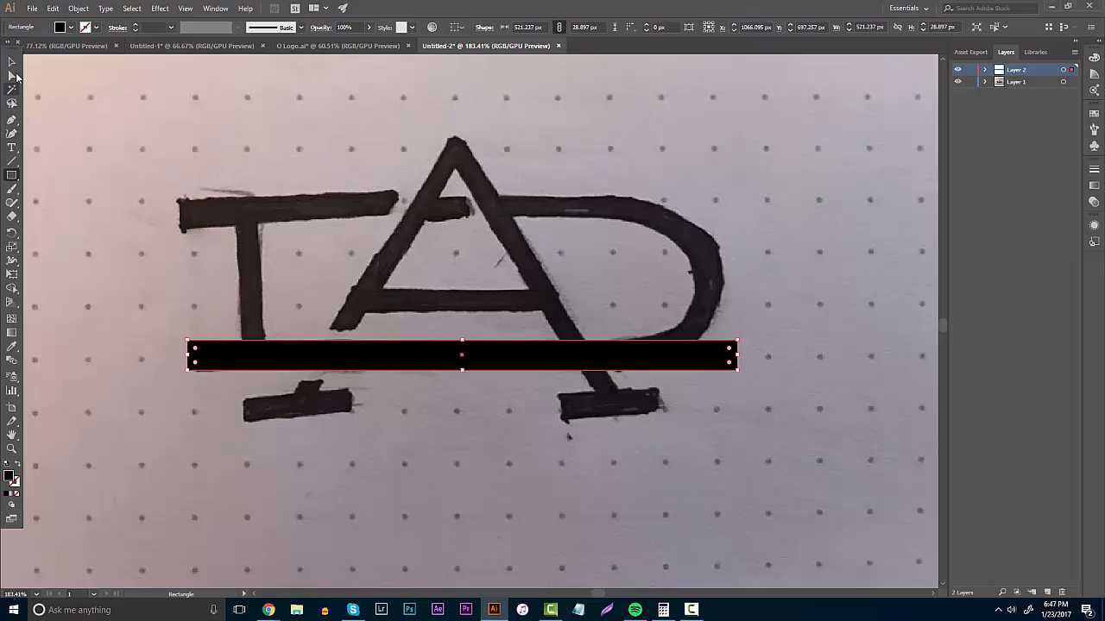
Step: Move the black bar above the letter A and stack six pasted copies edge to edge between the sketch's upper and lower strokes
click(13, 60)
drag(407, 356, 423, 84)
drag(562, 82, 550, 92)
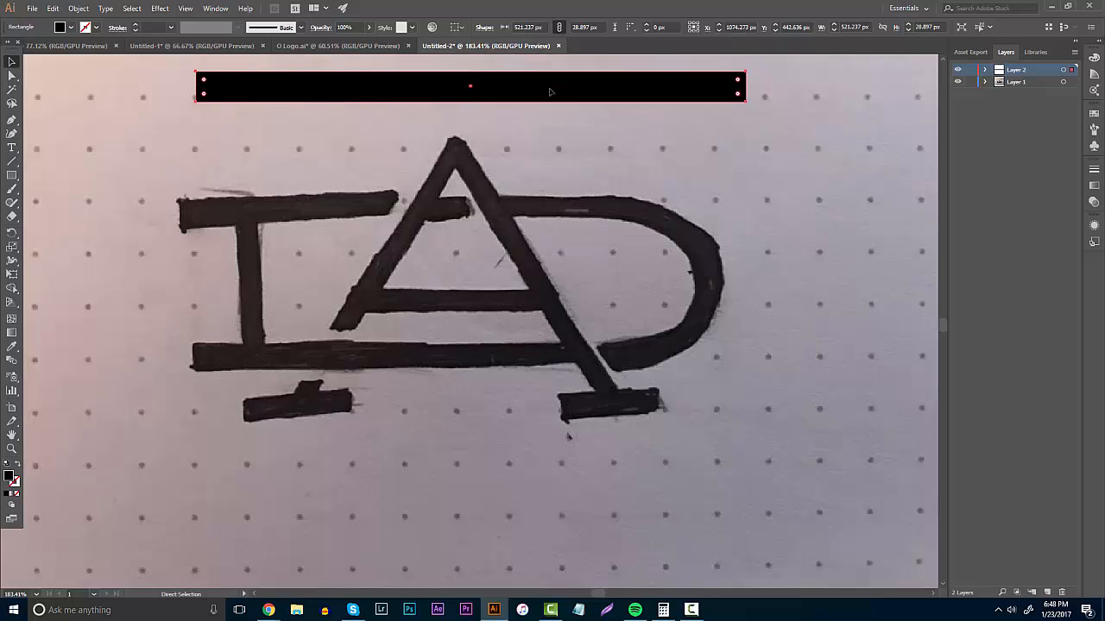
key(ctrl+v)
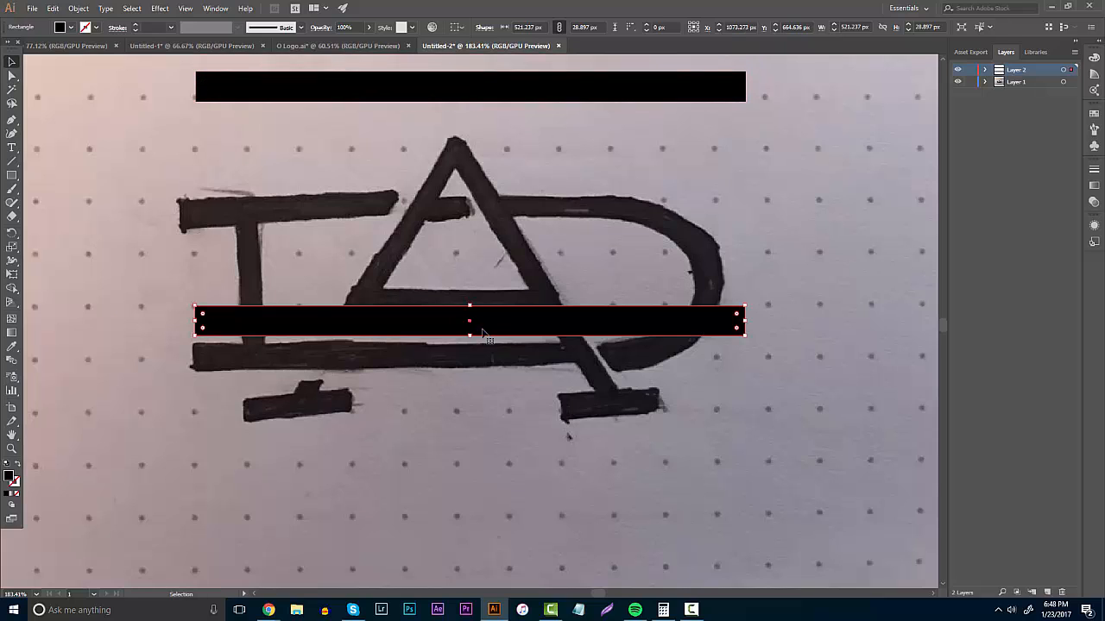
drag(510, 325, 544, 302)
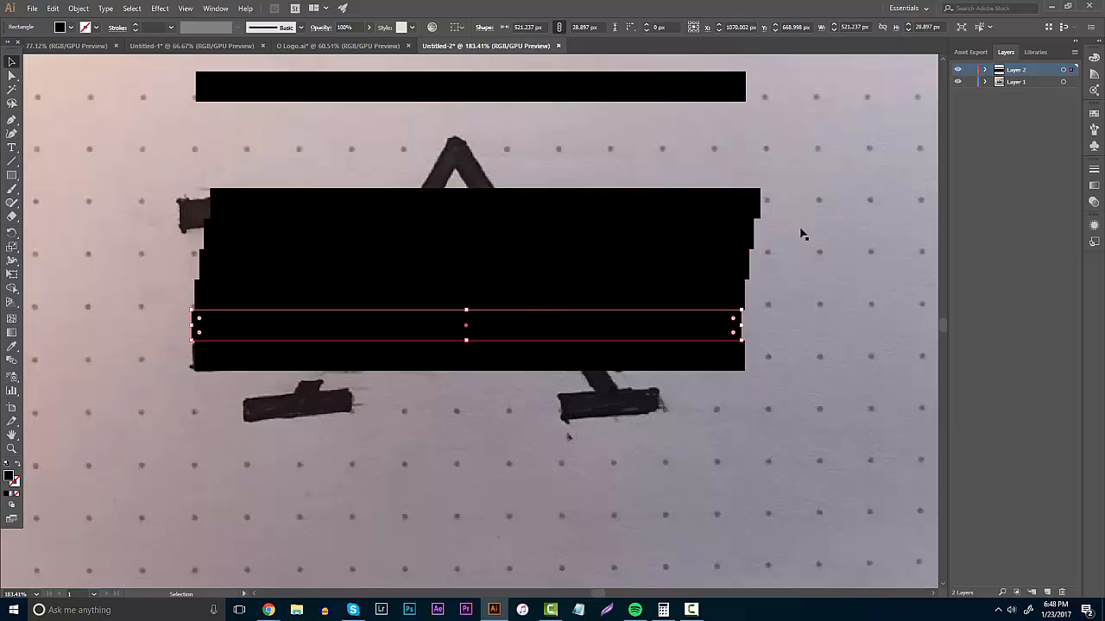
Step: Delete the four middle bars of the stack and shift the remaining upper bar sideways to line up with the lower bar
drag(786, 237, 479, 313)
key(ctrl+z)
click(729, 331)
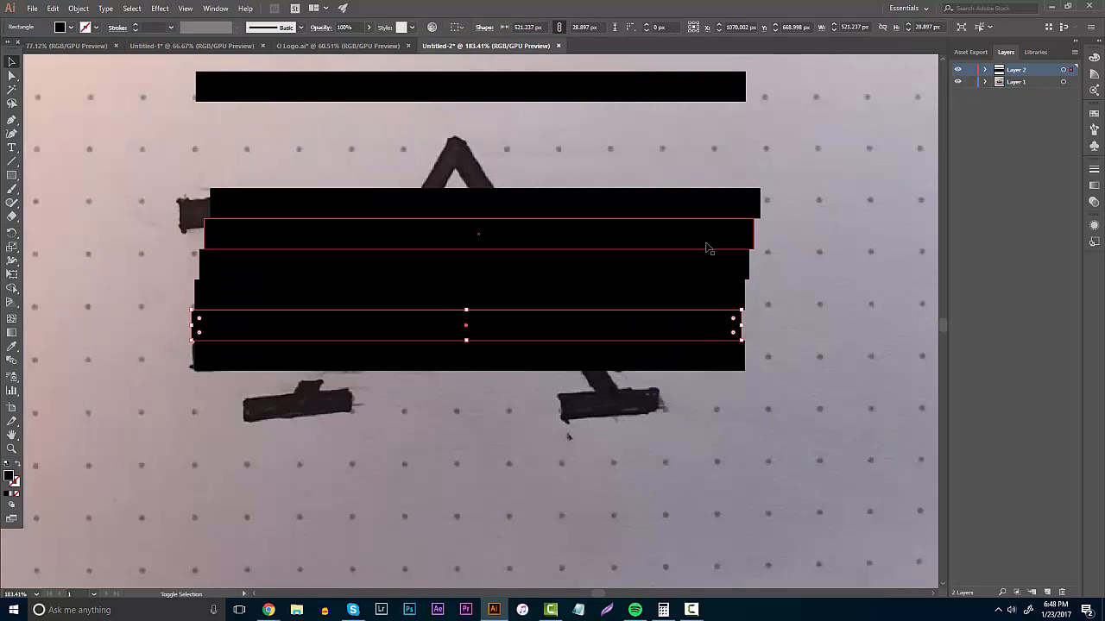
key(Delete)
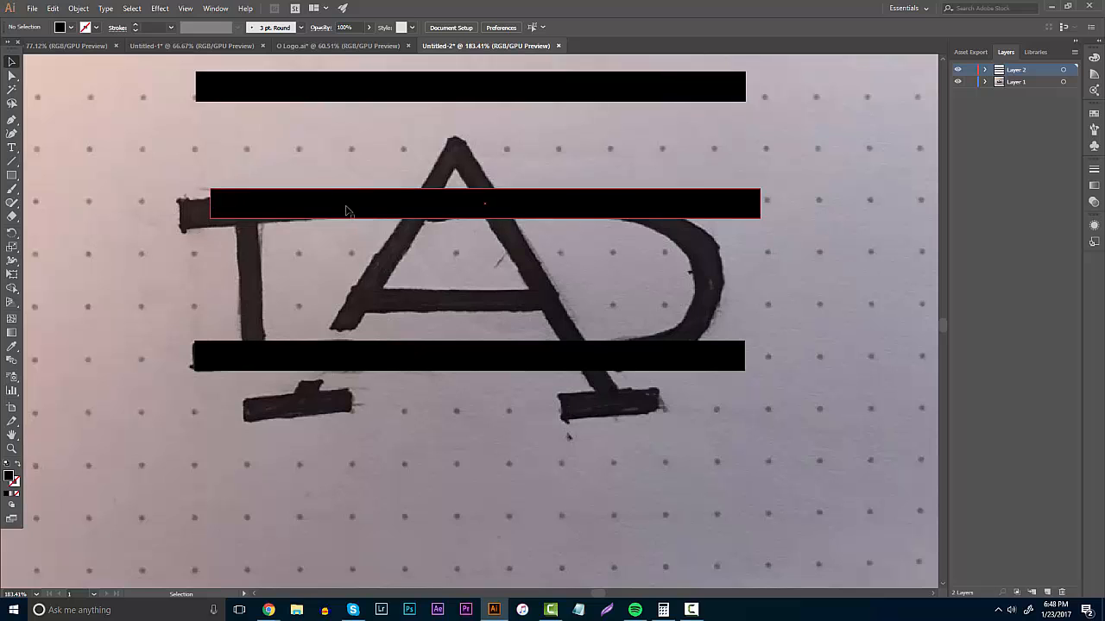
drag(354, 209, 326, 210)
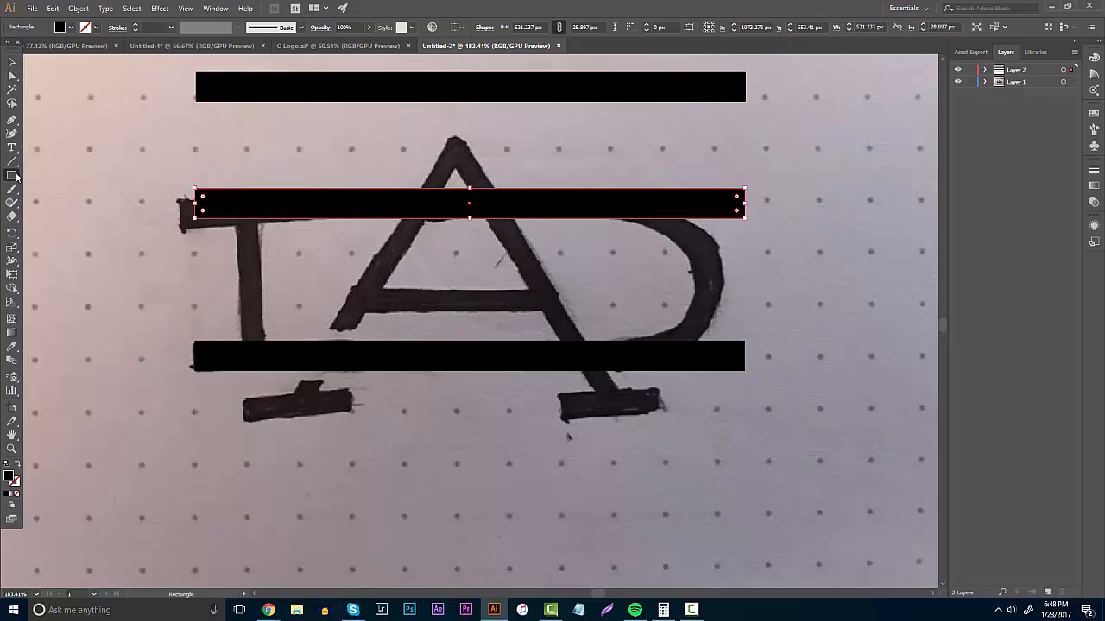
Step: On a new layer, draw a circle about 173 px wide spanning both bars and move it flush with their ends at the D
drag(12, 175, 32, 203)
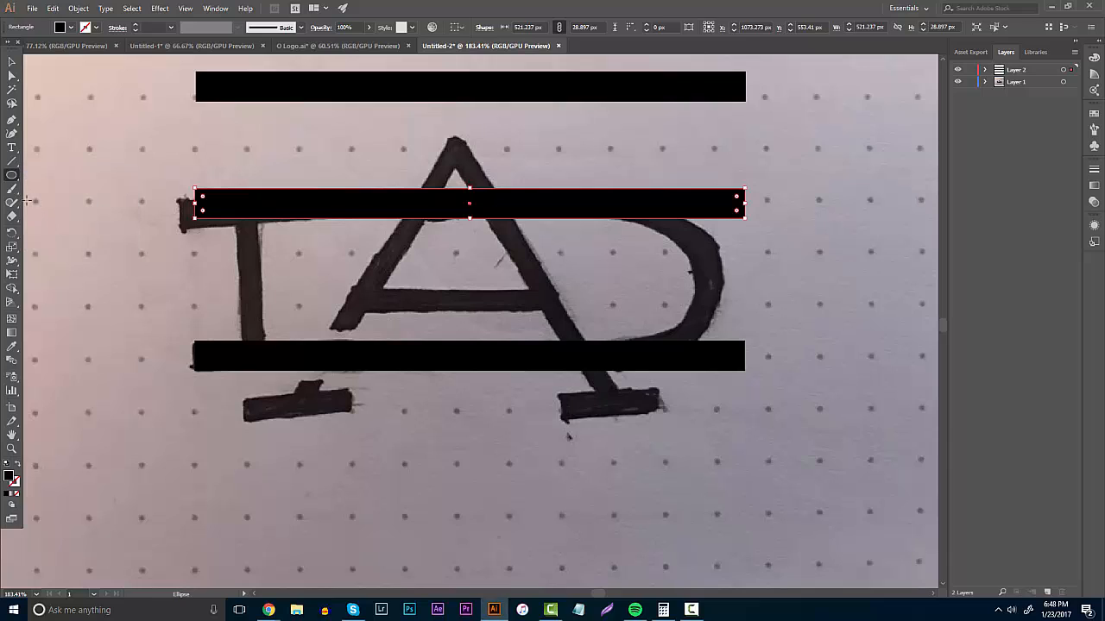
click(1047, 593)
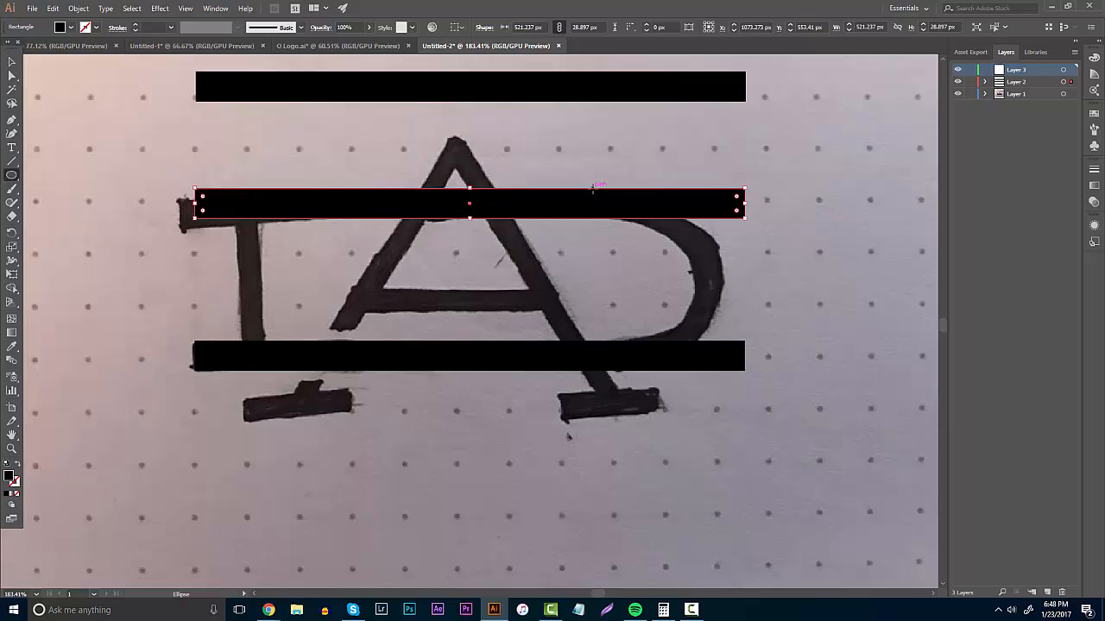
drag(592, 191, 700, 371)
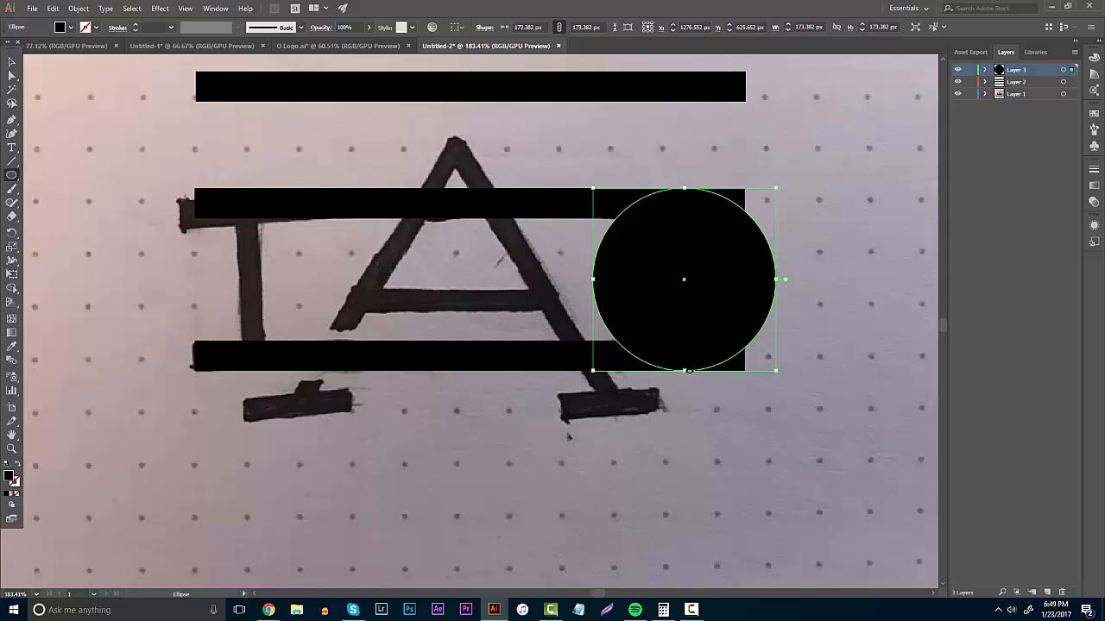
key(v)
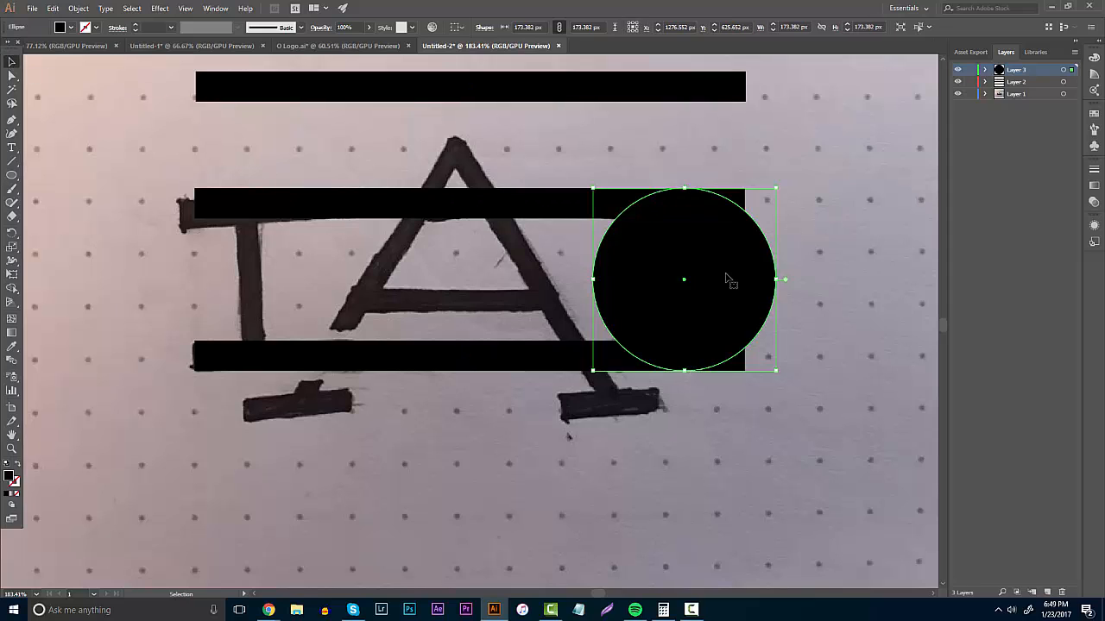
key(ctrl+shift+a)
mouse_move(739, 276)
mouse_down()
mouse_move(709, 277)
mouse_move(721, 276)
mouse_up()
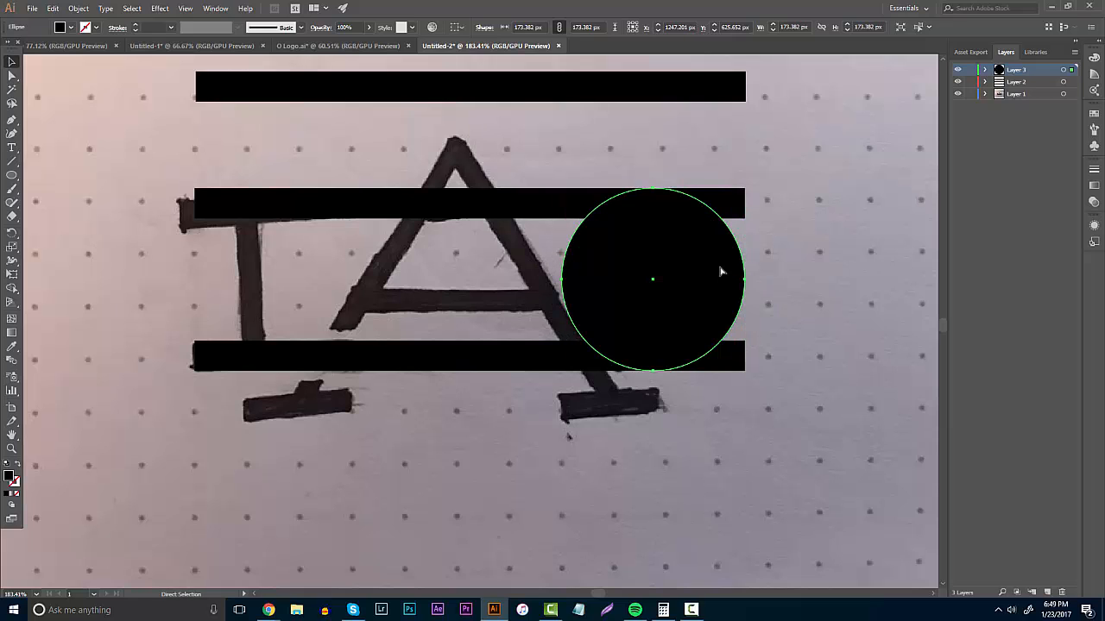
Step: Paste a copy of the circle exactly over the original and scale it down about its centre to about 116.5 px
key(ctrl+v)
drag(528, 311, 716, 270)
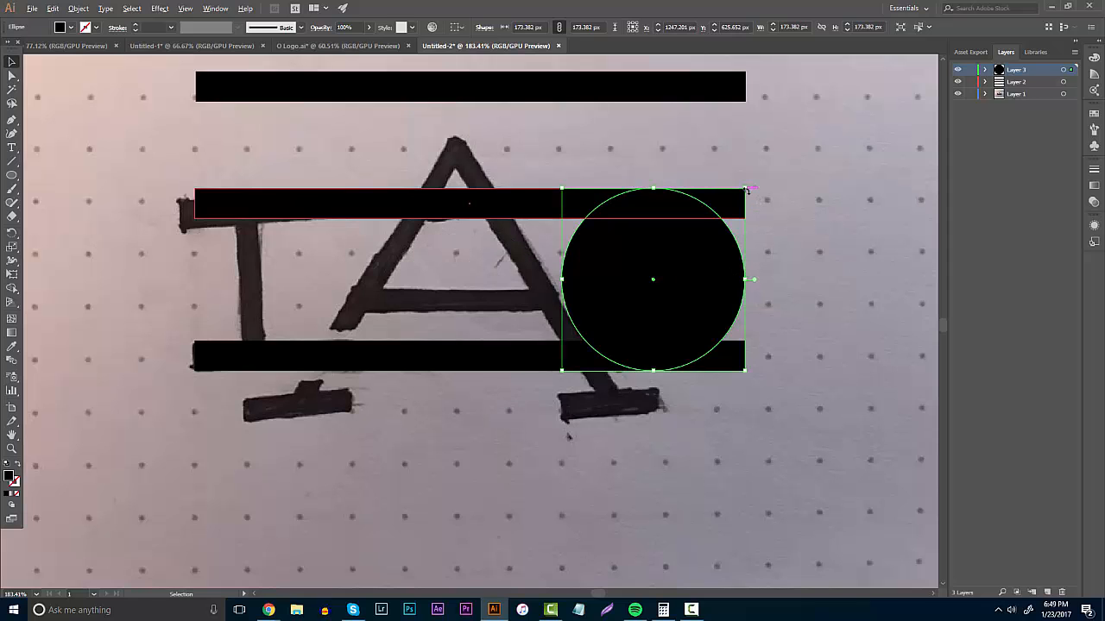
drag(747, 189, 716, 205)
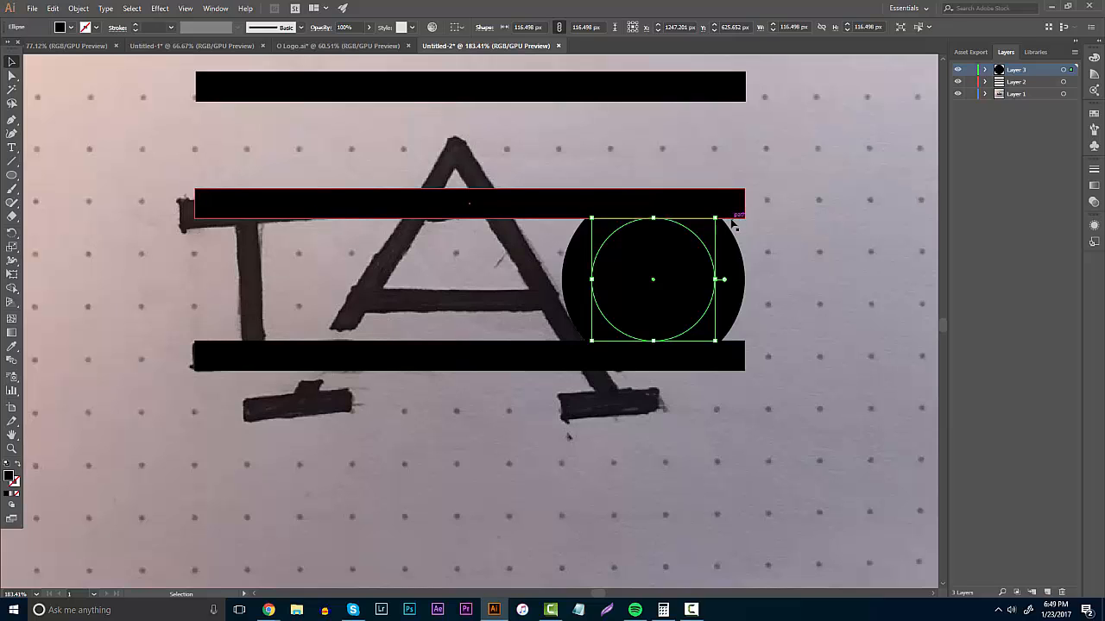
drag(715, 218, 714, 221)
Step: Fine-tune the inner circle to about 115.6 px so its edge meets the inner edges of the bars
key(z)
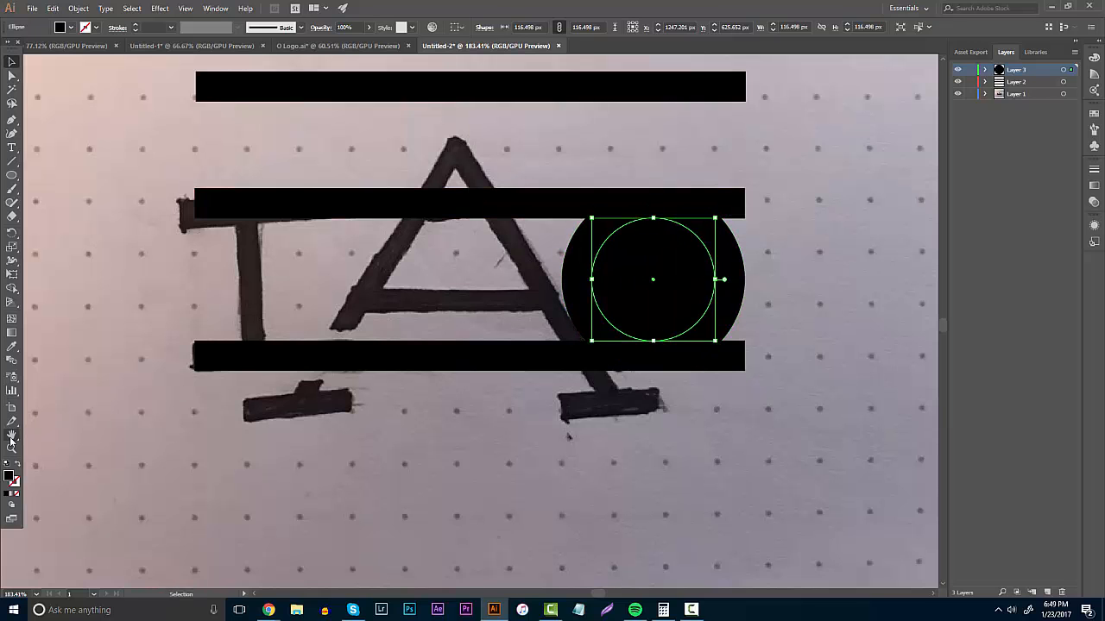
drag(667, 341, 720, 308)
key(v)
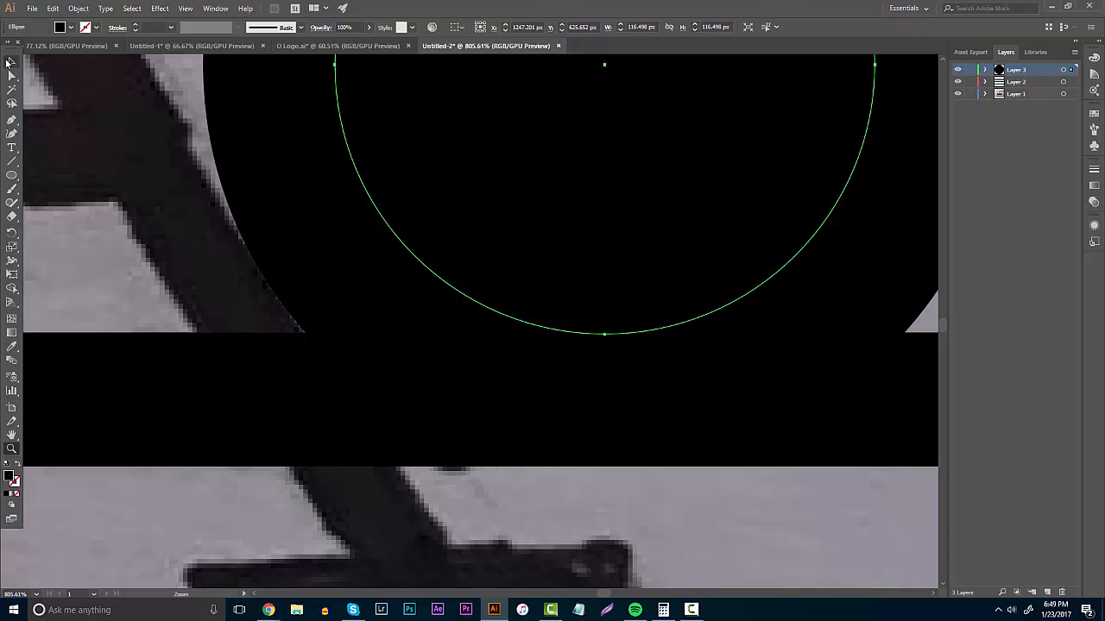
drag(335, 334, 336, 331)
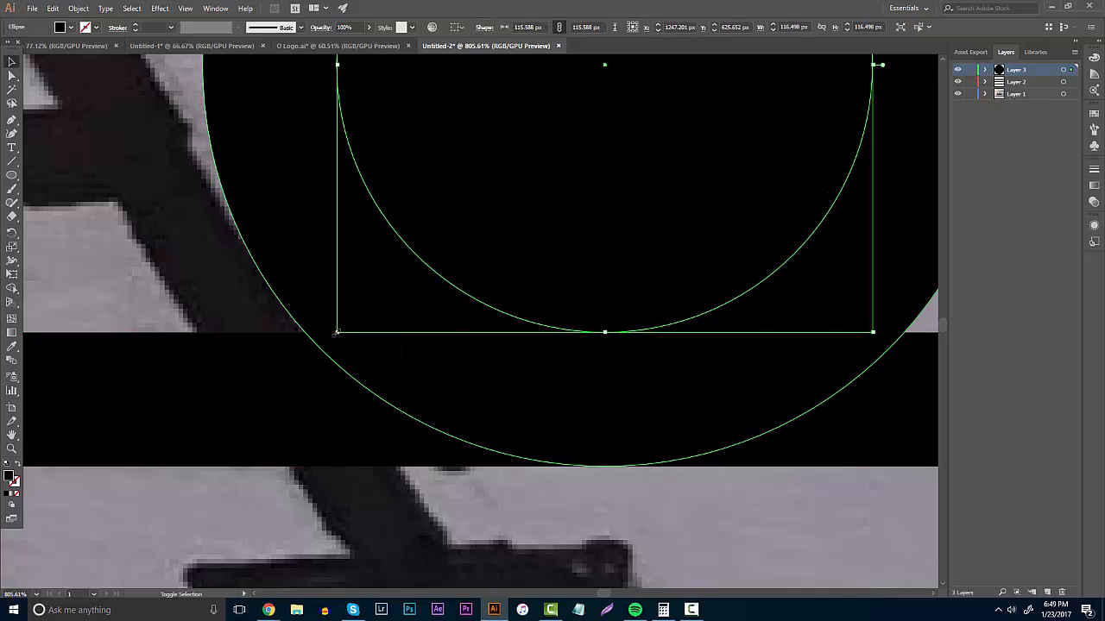
Step: Try to cut the inner circle out of the outer one with the Shape Builder tool
click(12, 449)
drag(551, 311, 463, 307)
drag(466, 292, 518, 278)
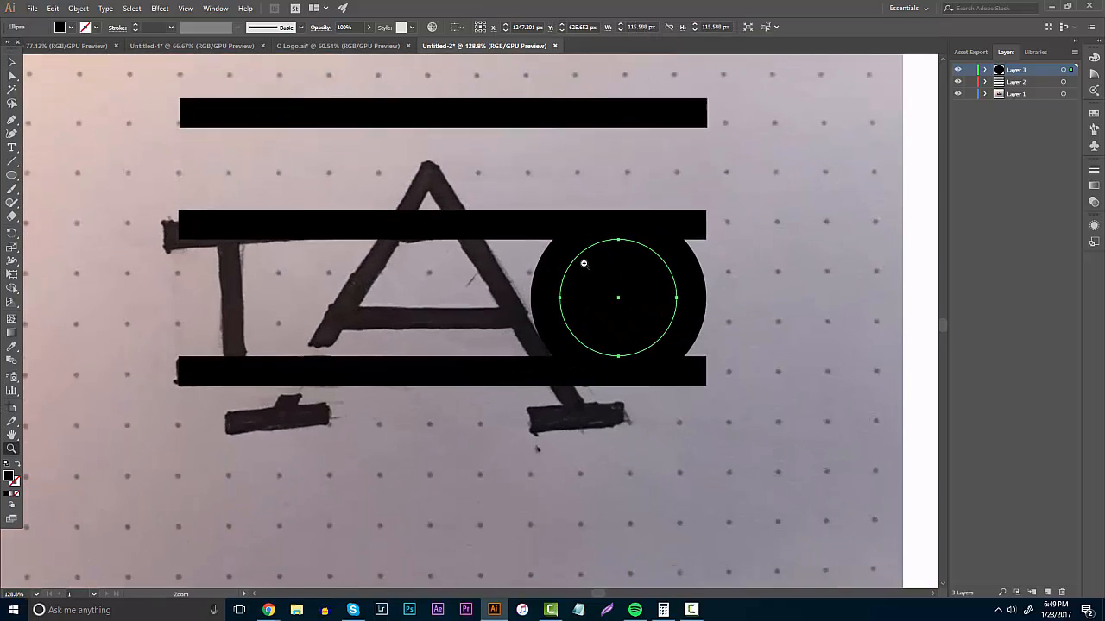
drag(694, 269, 744, 255)
click(11, 62)
shift+click(492, 298)
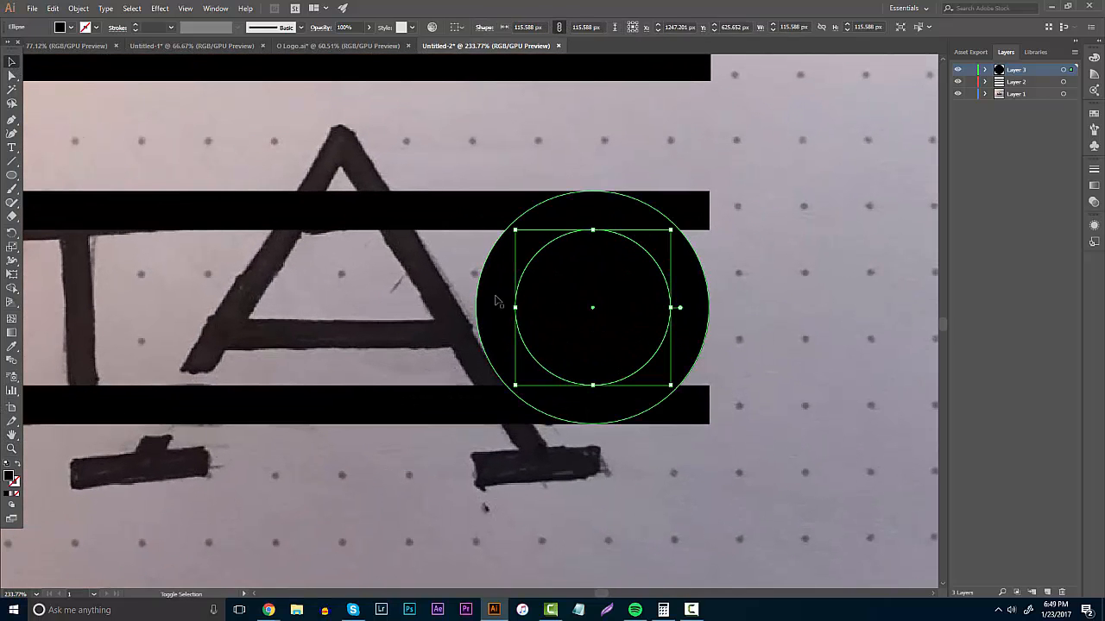
click(12, 290)
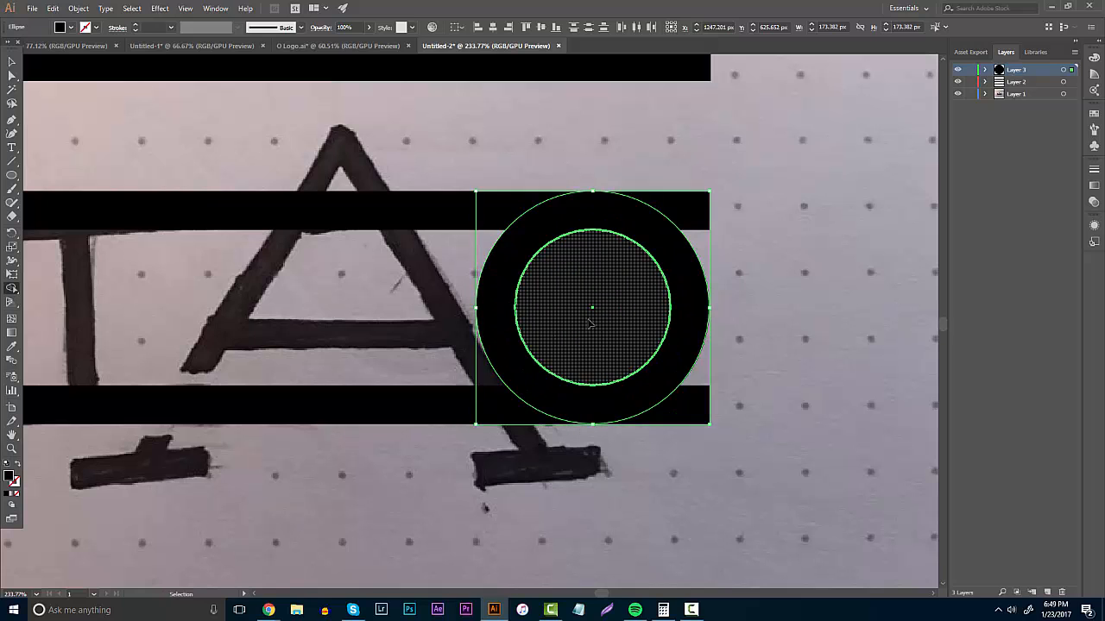
click(585, 335)
key(v)
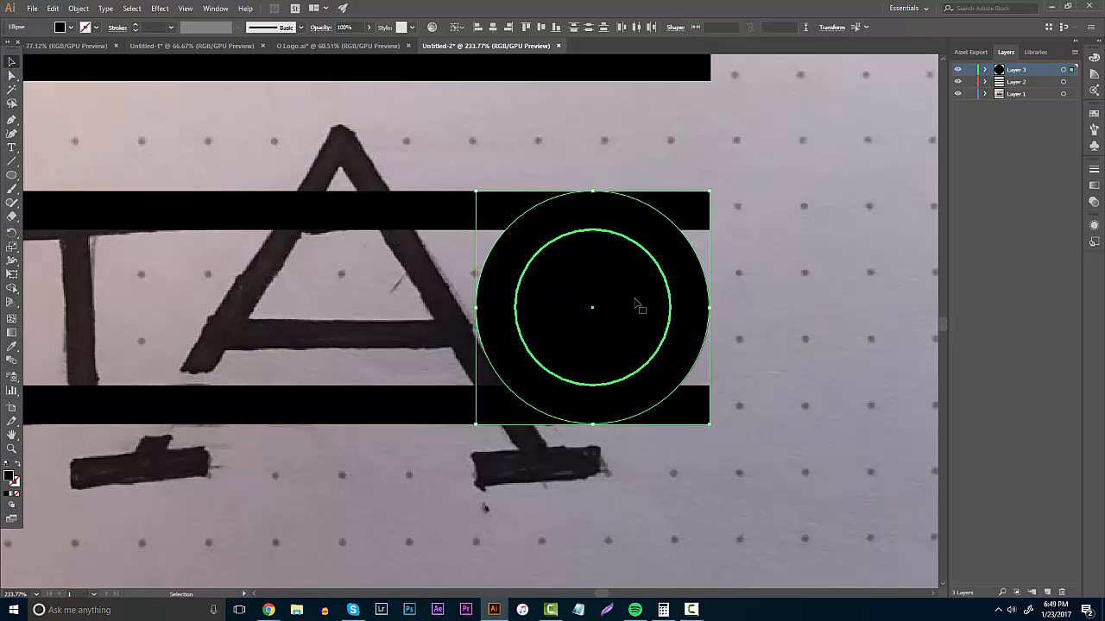
shift+click(491, 291)
click(12, 288)
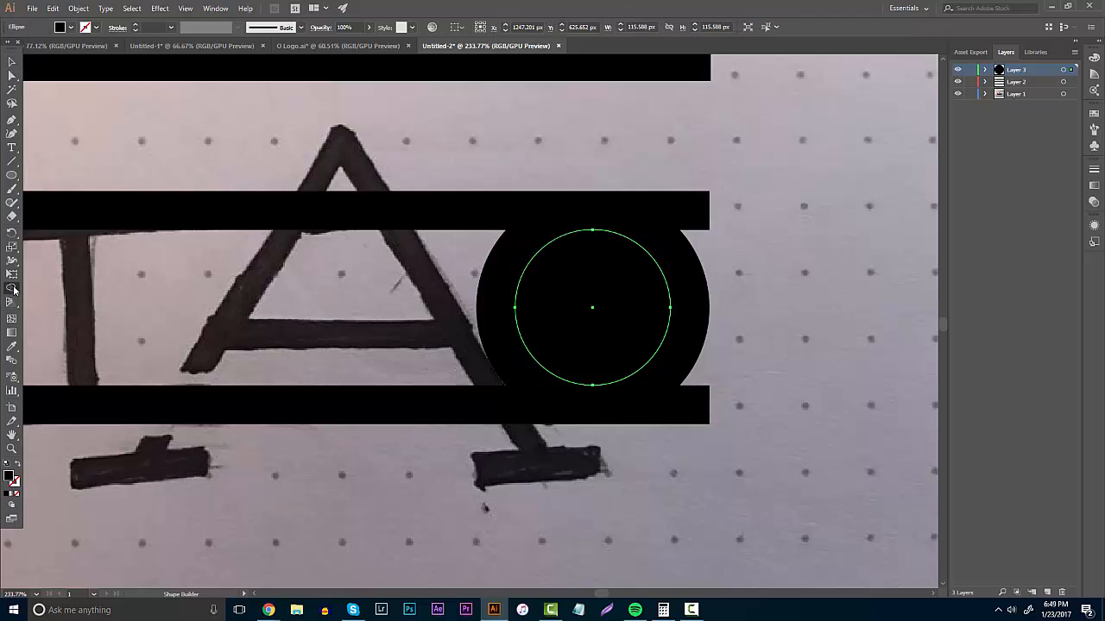
click(597, 299)
click(1063, 69)
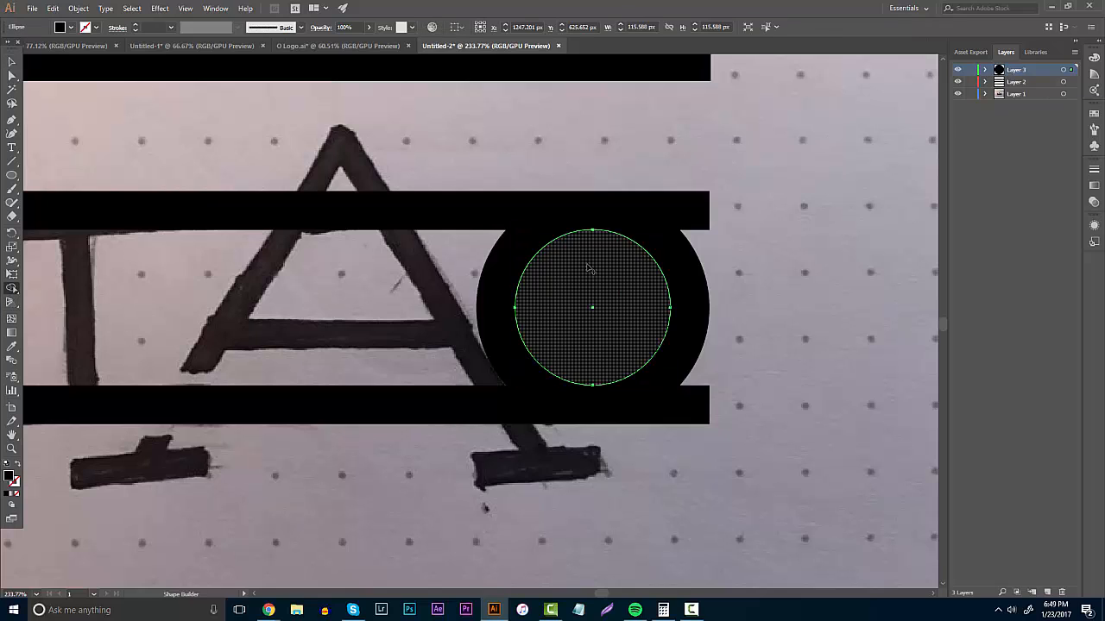
Step: Select both circles and subtract the inner one with the Shape Builder tool to form a ring
click(12, 62)
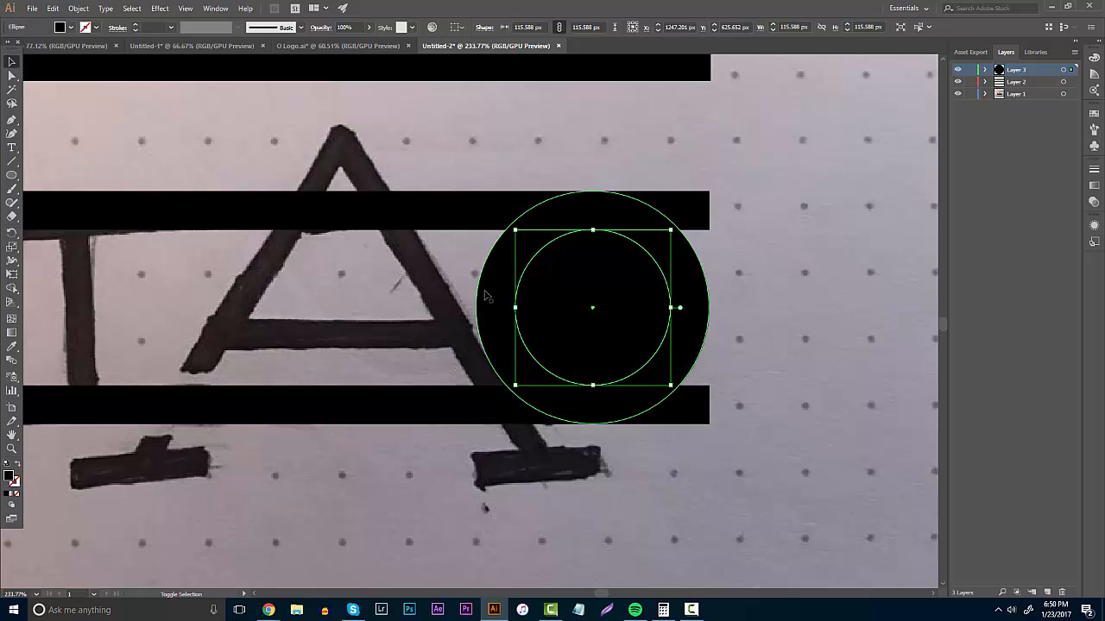
shift+click(491, 292)
click(12, 288)
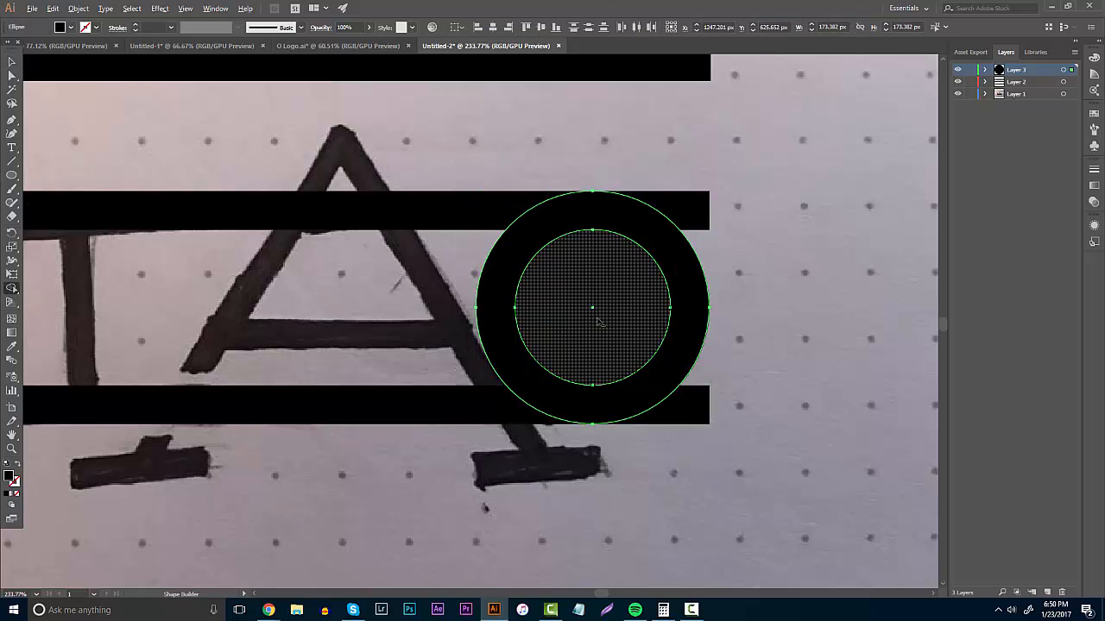
alt+click(600, 313)
click(10, 62)
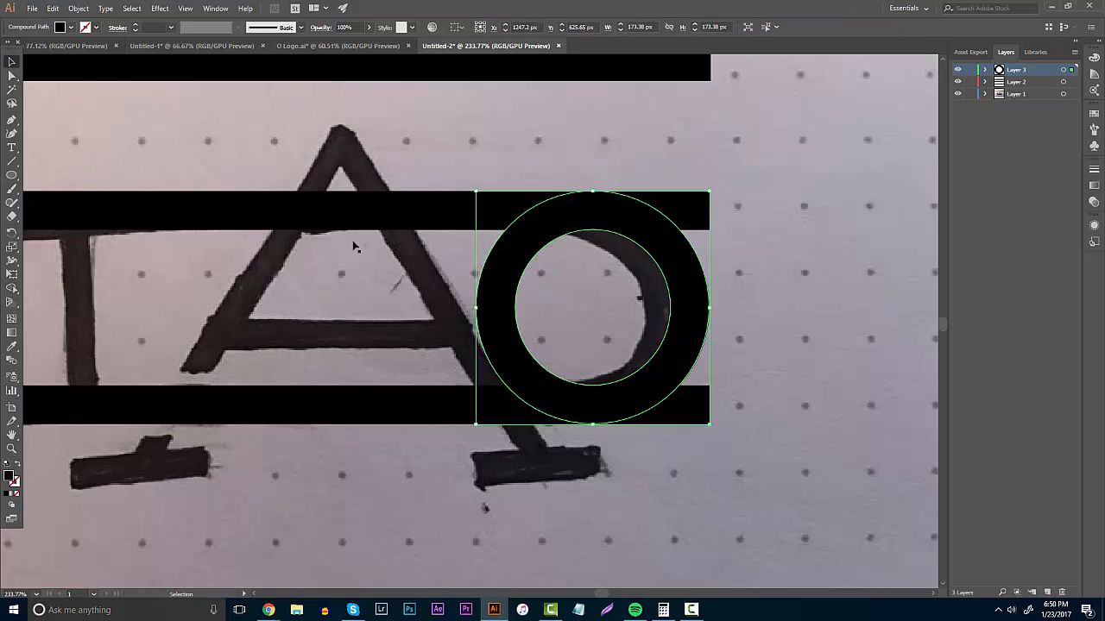
Step: On the sketch layer, draw a rectangle about 193 × 115.6 px between the two bars, ending at the ring's vertical centre line
click(794, 434)
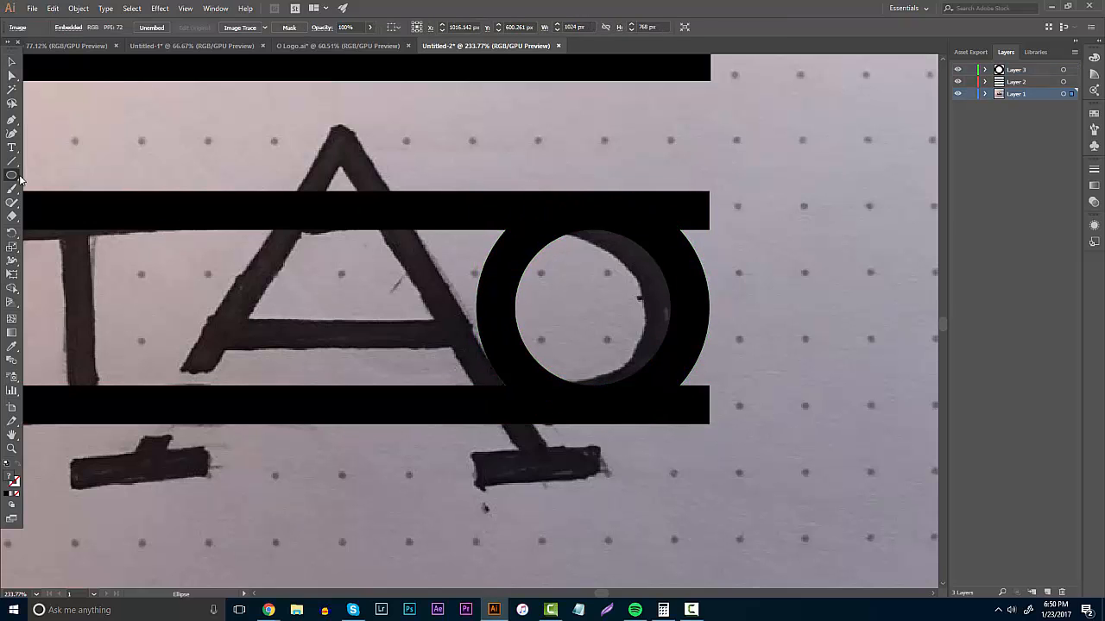
drag(11, 175, 60, 175)
drag(334, 230, 593, 386)
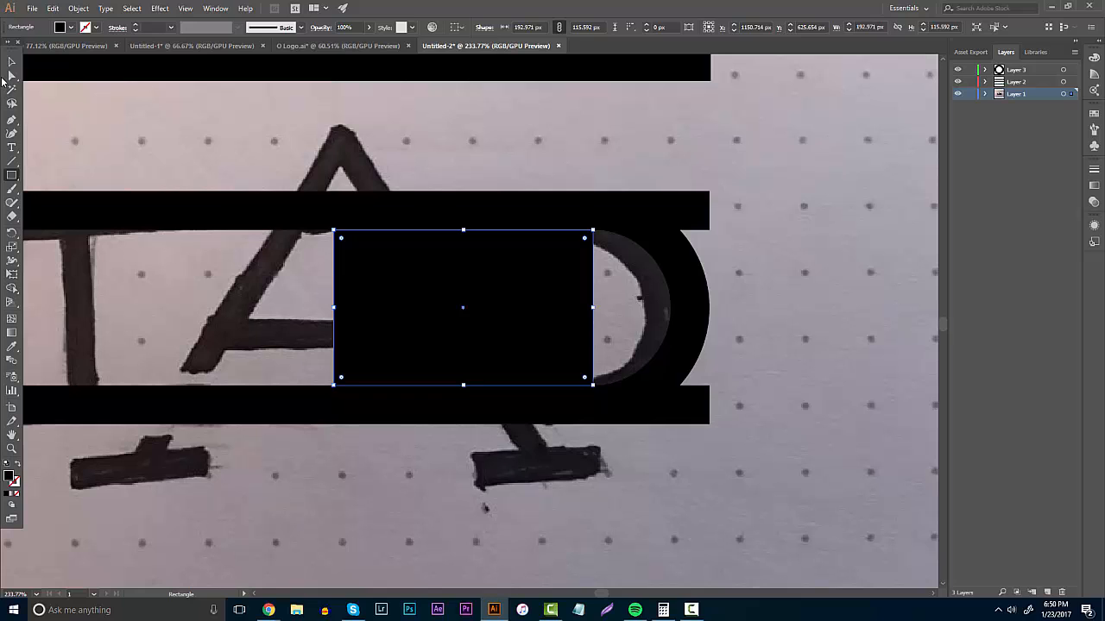
Step: Subtract the rectangle and the ring areas it covers with the Shape Builder tool, leaving only the ring's curved side for the D
click(11, 62)
click(690, 276)
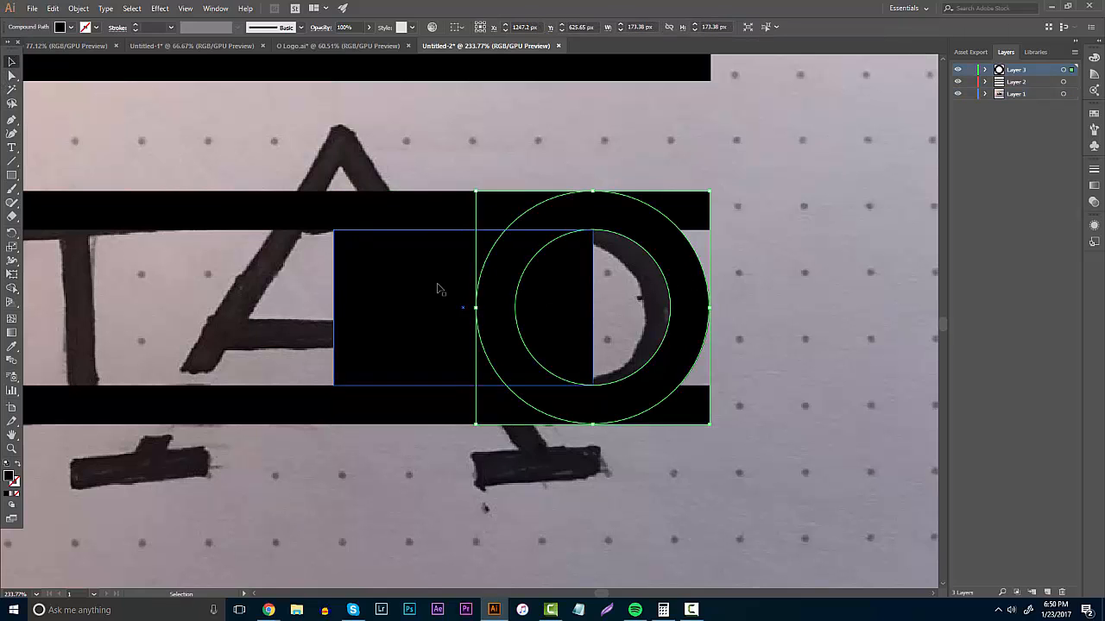
shift+click(437, 289)
click(15, 289)
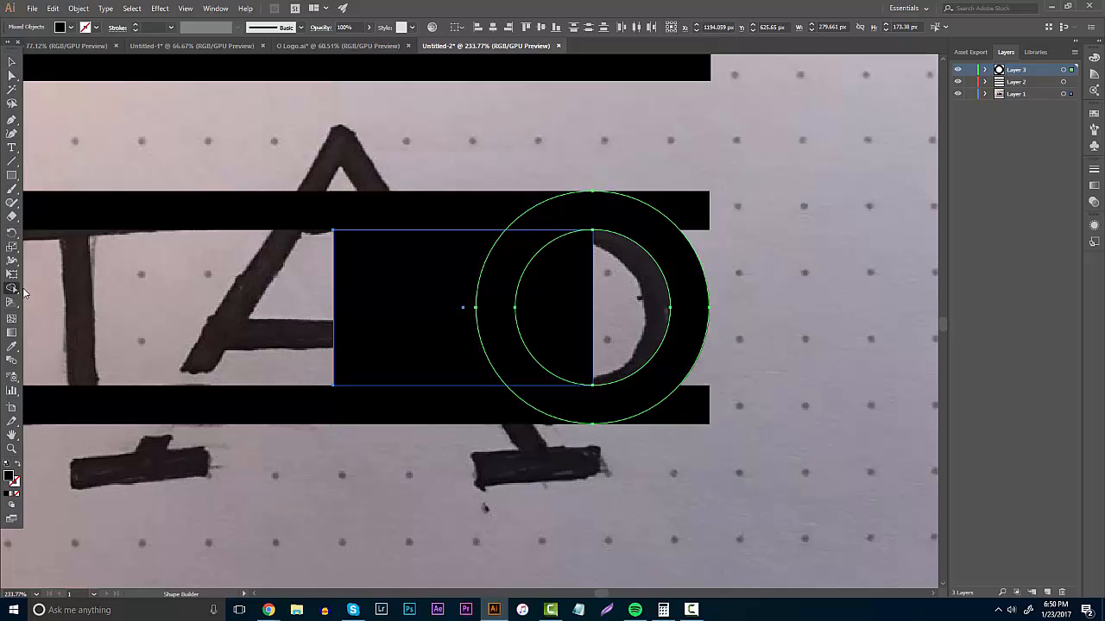
alt+click(438, 305)
alt+click(497, 303)
alt+click(545, 300)
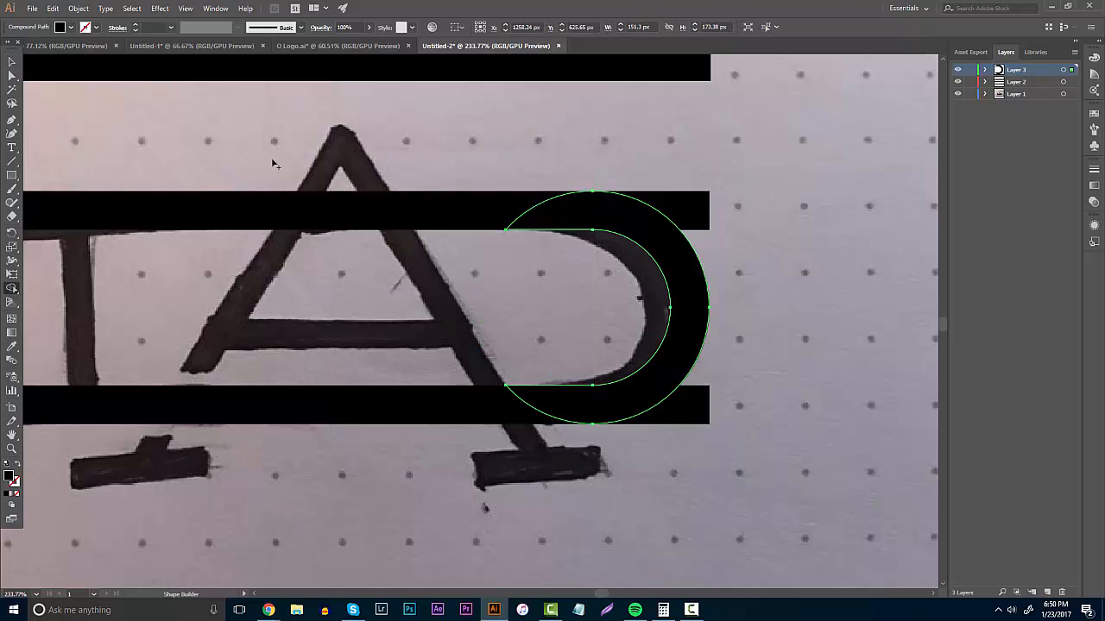
click(10, 62)
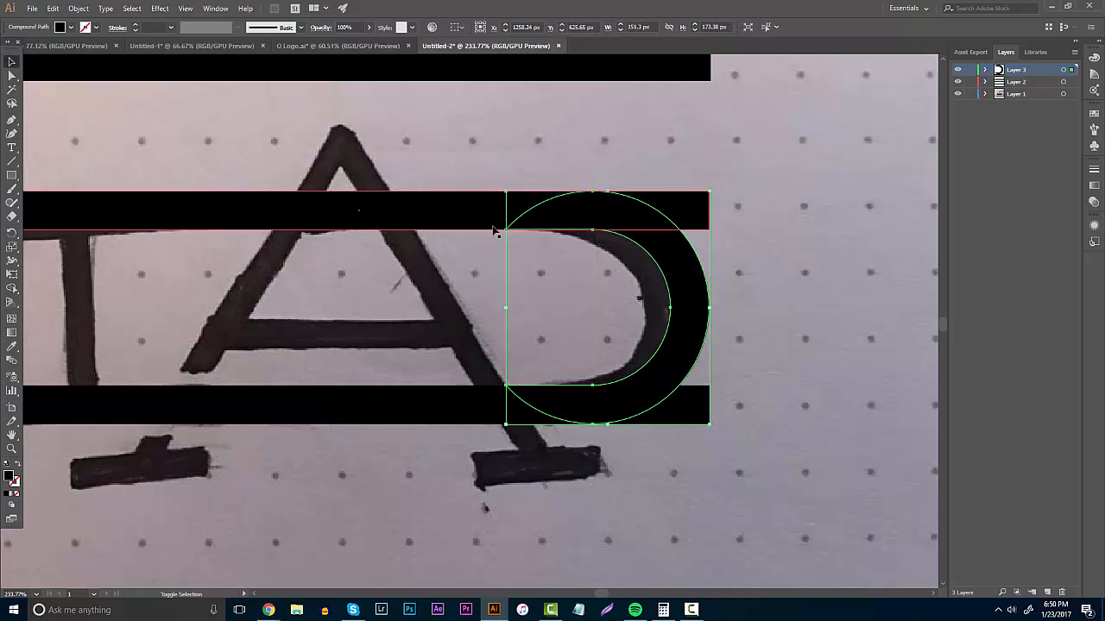
shift+click(483, 213)
shift+click(676, 414)
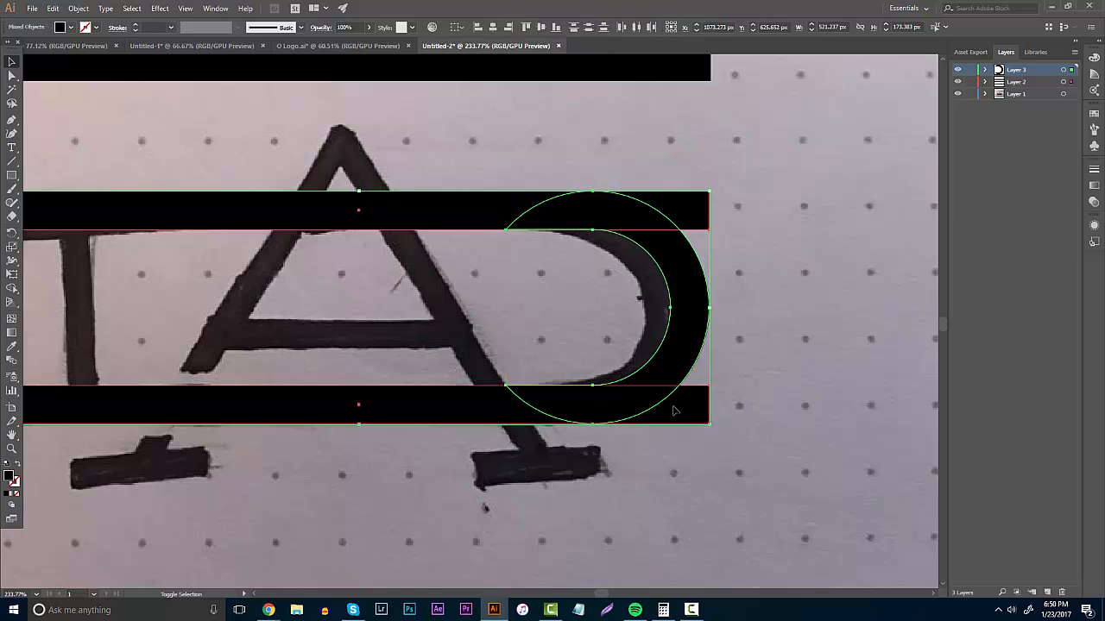
click(757, 230)
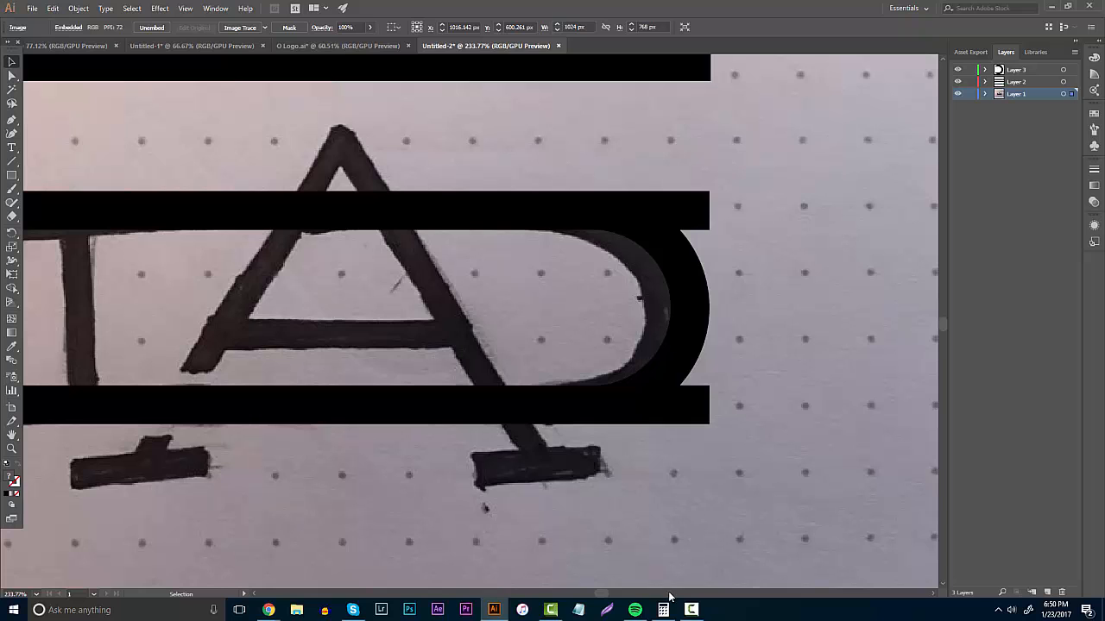
Step: Make a vertical bar about 28.9 × 167.4 px from the upper bar, placed one bar width in from the left end, and check it without the sketch
drag(604, 598, 598, 598)
click(199, 212)
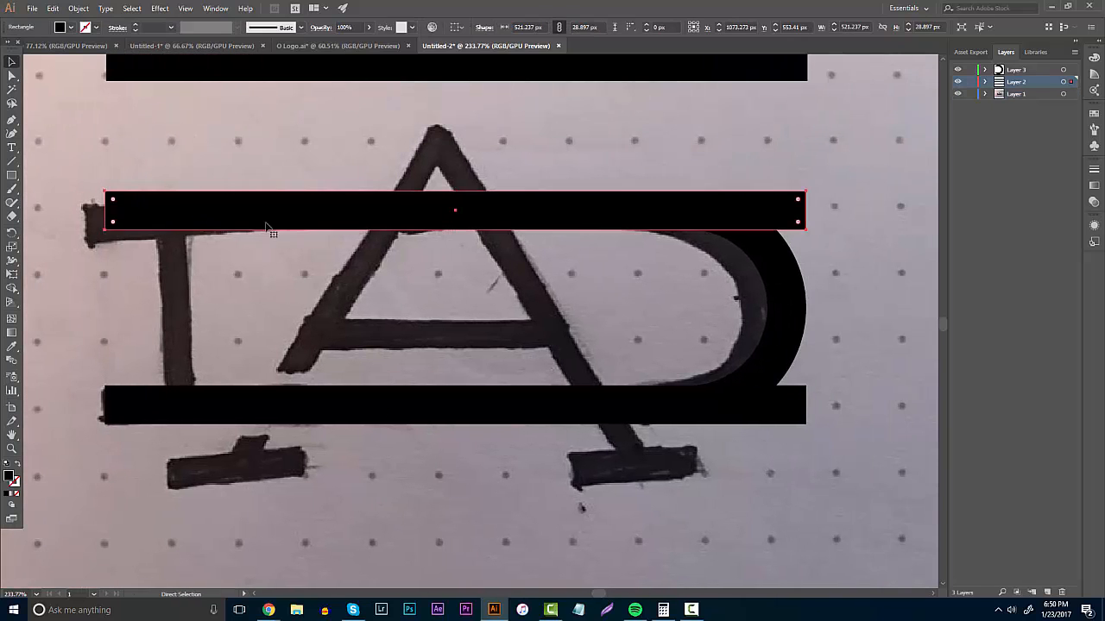
drag(718, 216, 732, 325)
drag(821, 322, 160, 356)
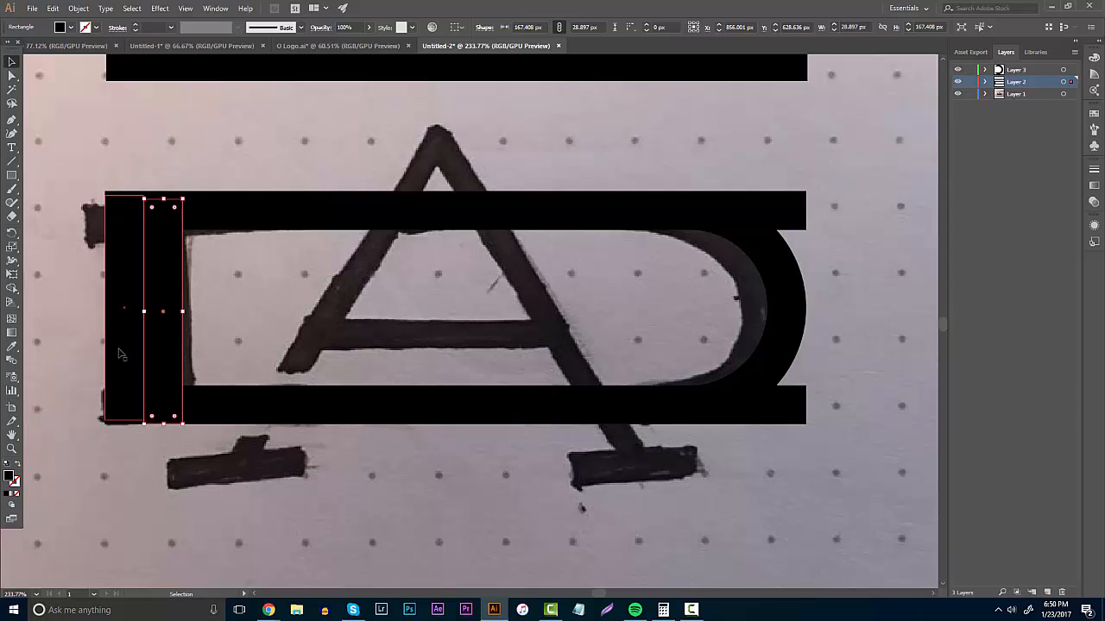
click(222, 377)
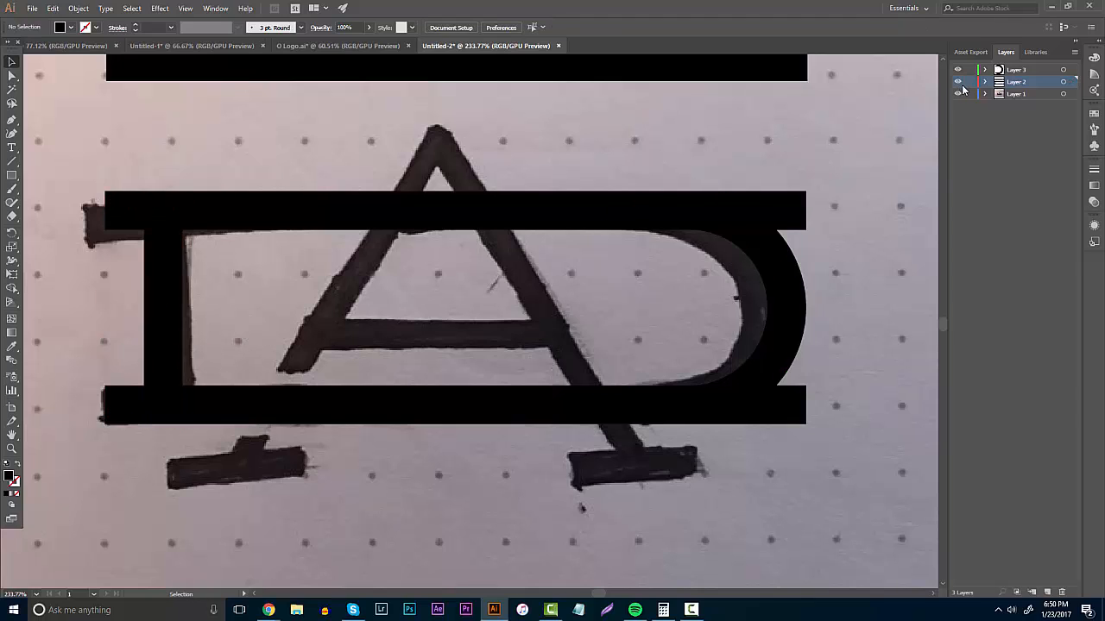
click(957, 93)
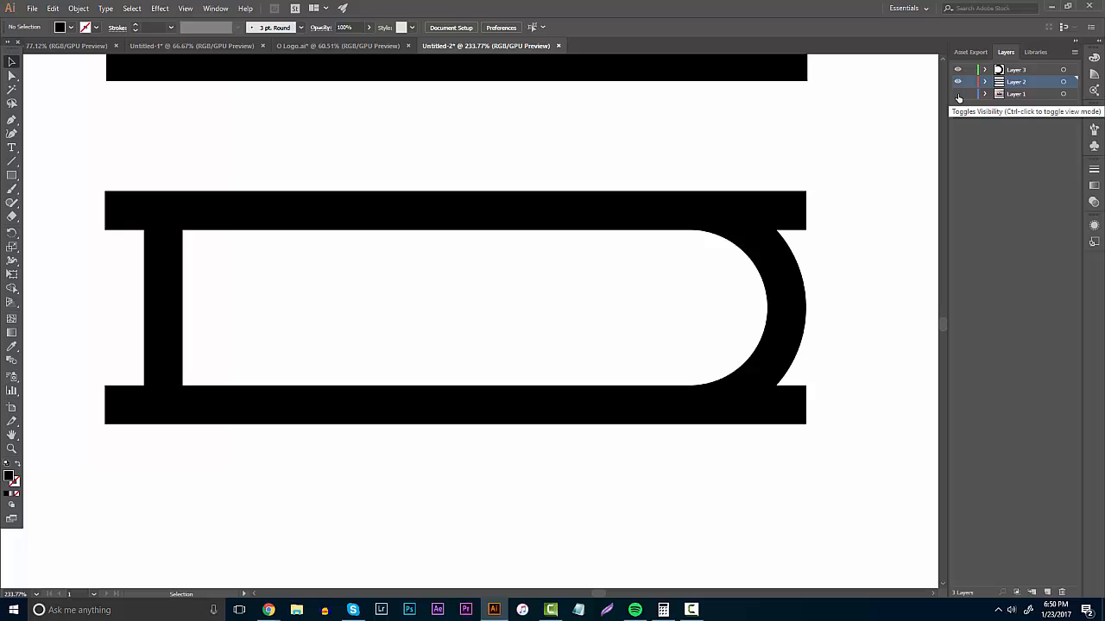
click(957, 94)
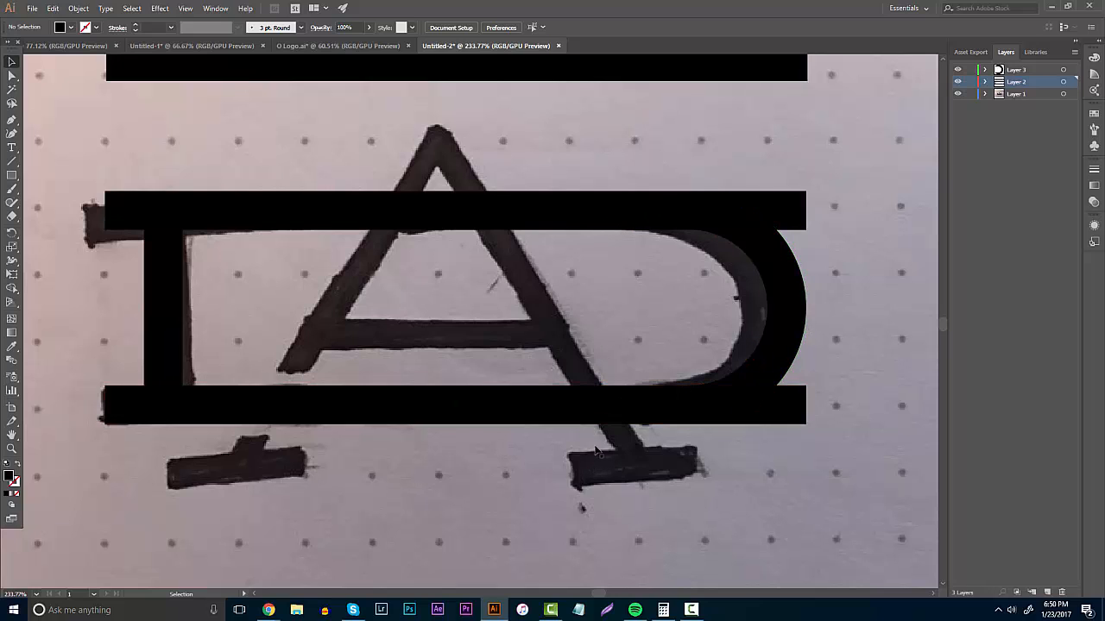
Step: Duplicate the lower bar downward twice and delete the middle copy, leaving a one-bar gap above the new lowest bar
click(545, 421)
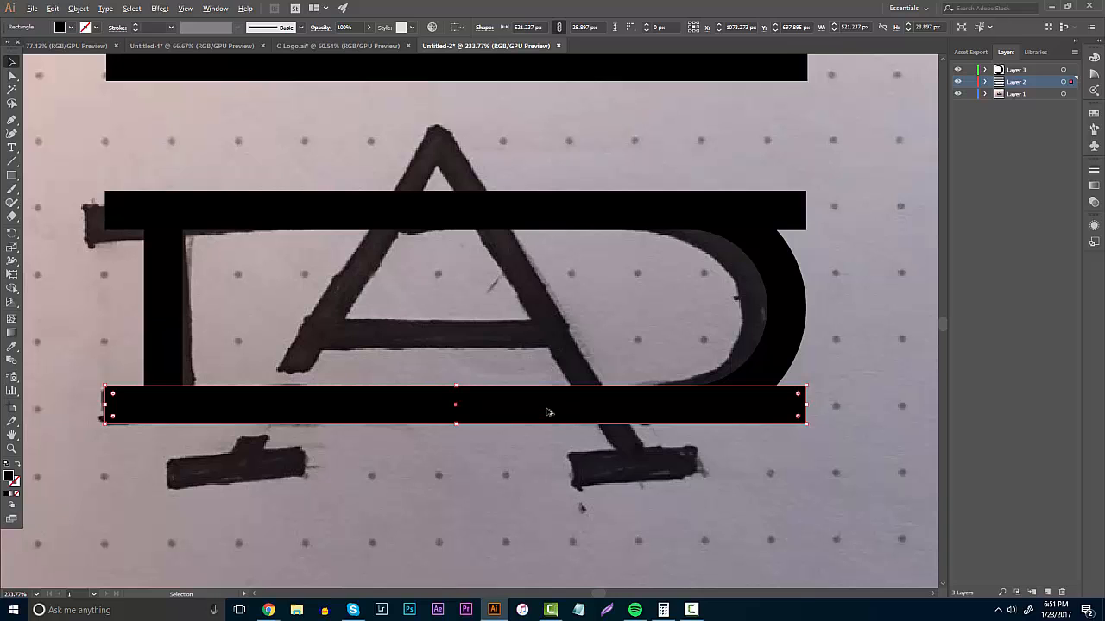
drag(546, 410, 546, 449)
scroll(545, 443, down, 3)
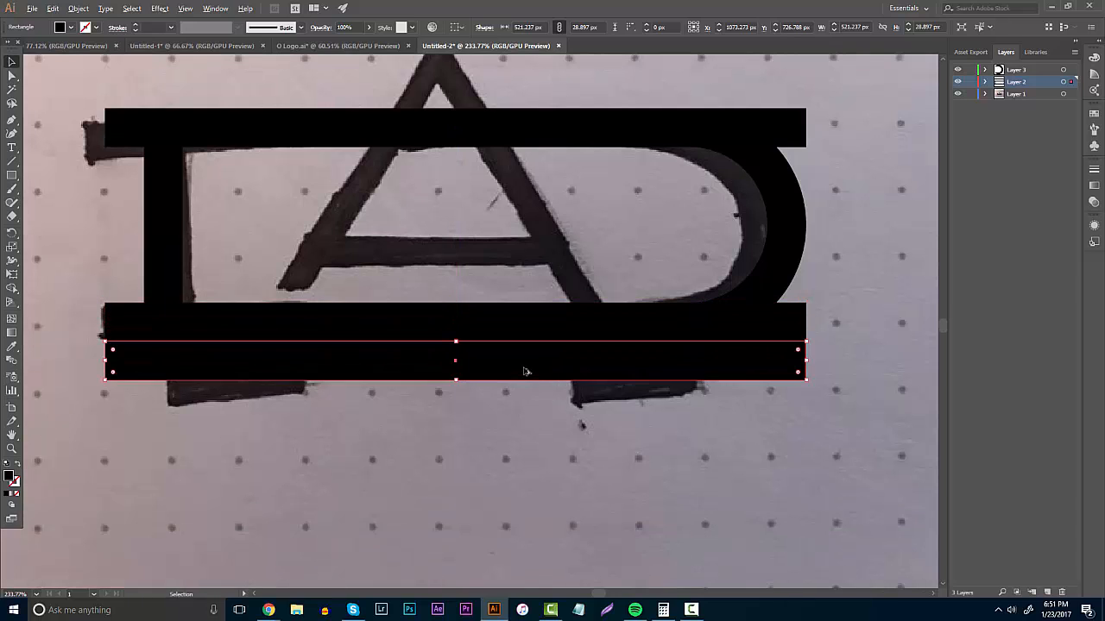
drag(525, 372, 522, 410)
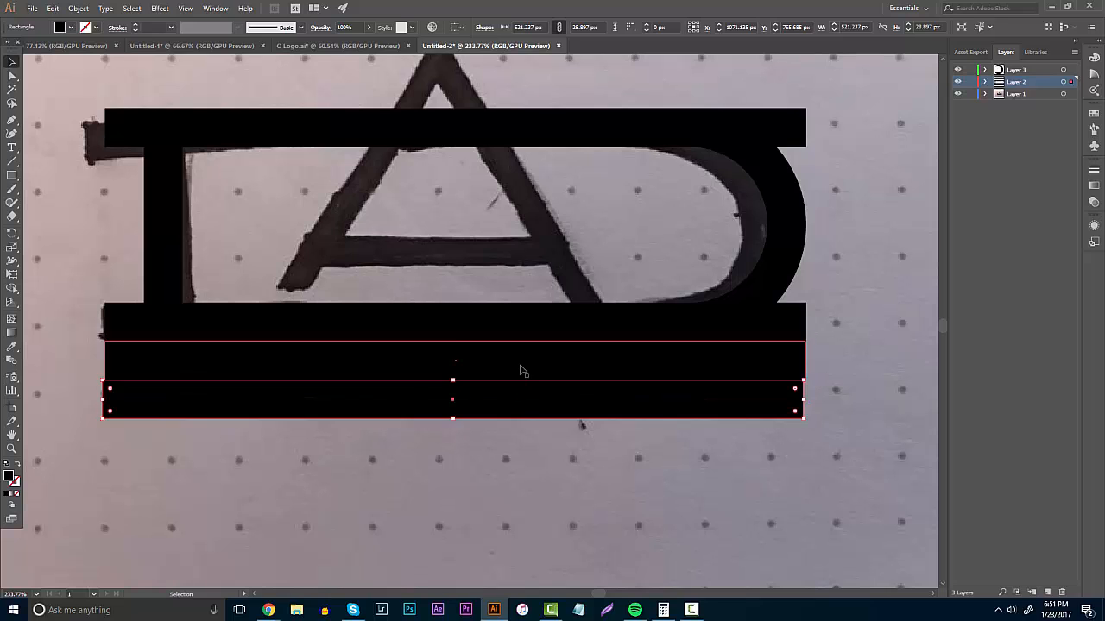
click(520, 370)
scroll(521, 370, up, 3)
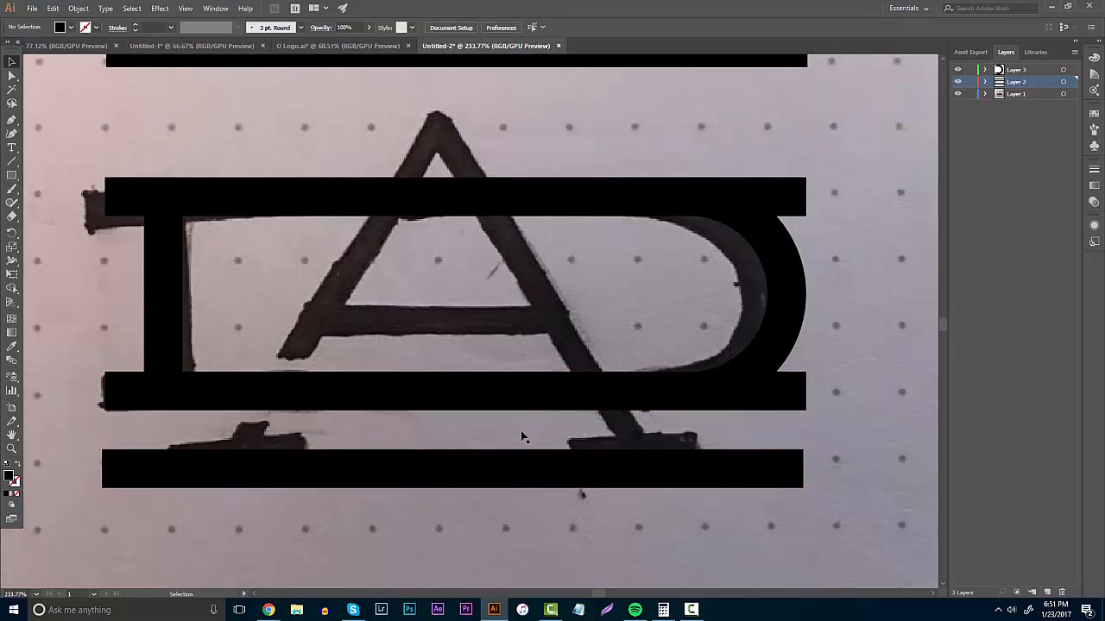
Step: Duplicate the lowest bar above the upper bar, stack another copy on top, and delete the spacer to leave a one-bar gap
click(526, 474)
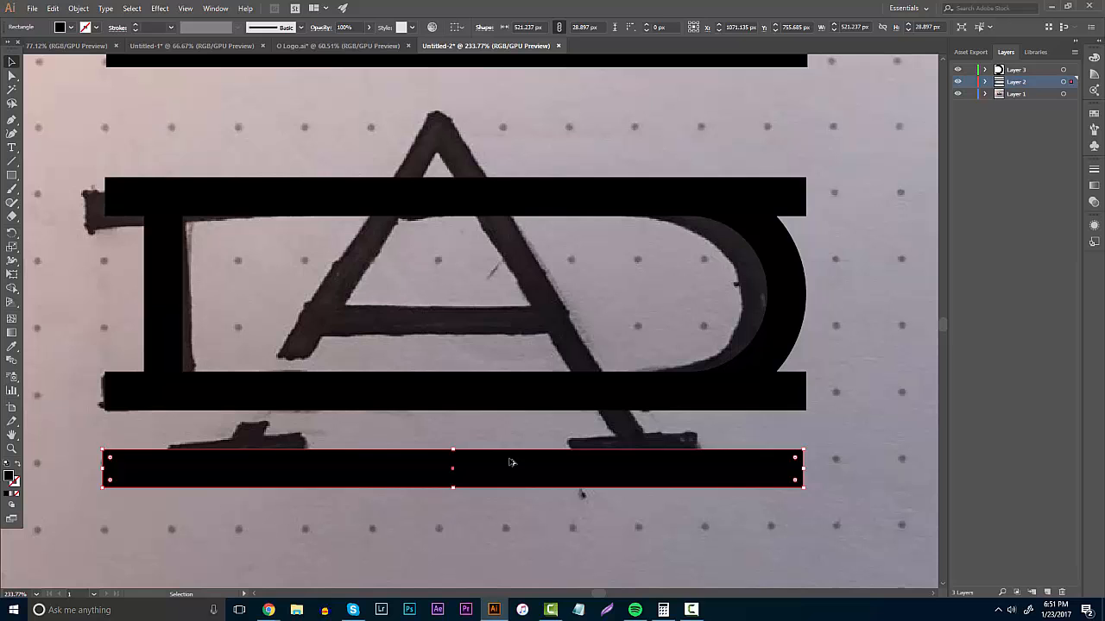
drag(511, 463, 506, 153)
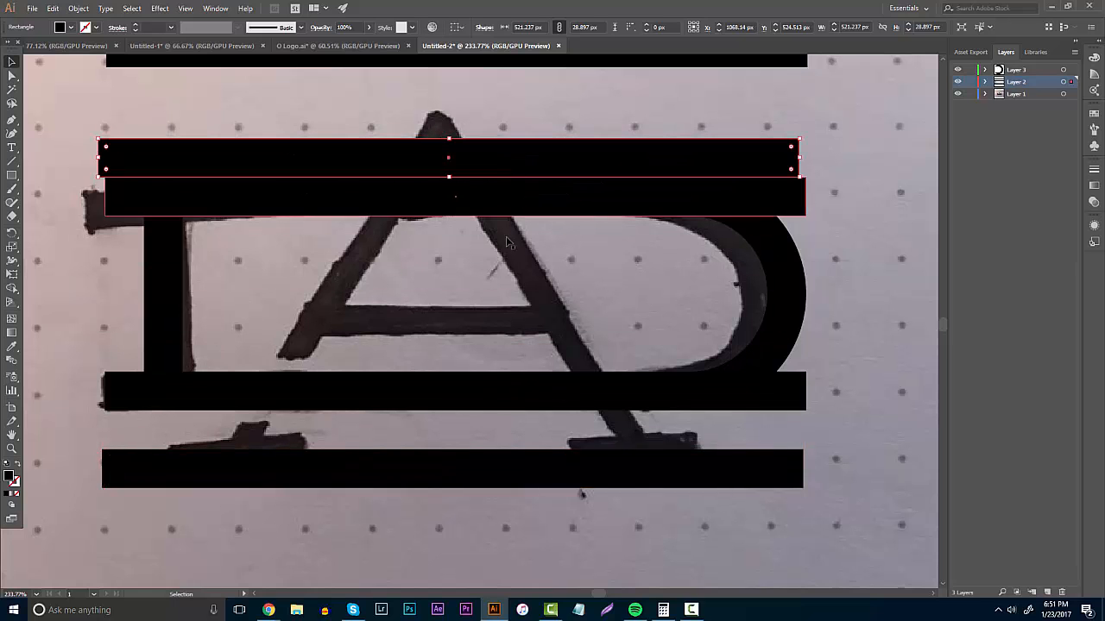
scroll(507, 242, up, 3)
drag(507, 246, 508, 209)
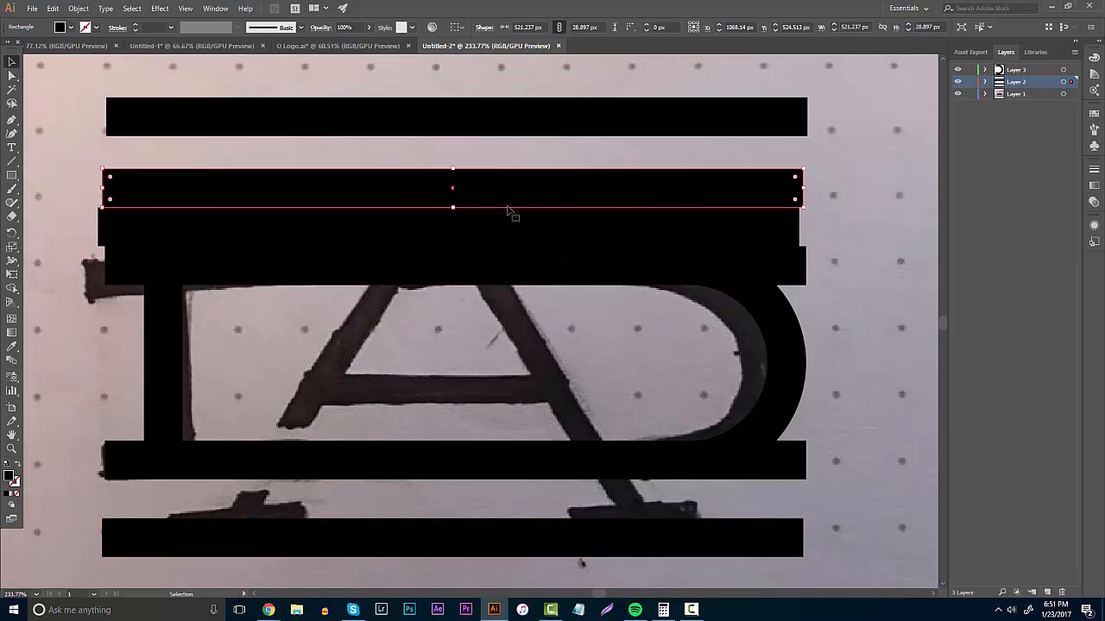
click(507, 216)
key(Delete)
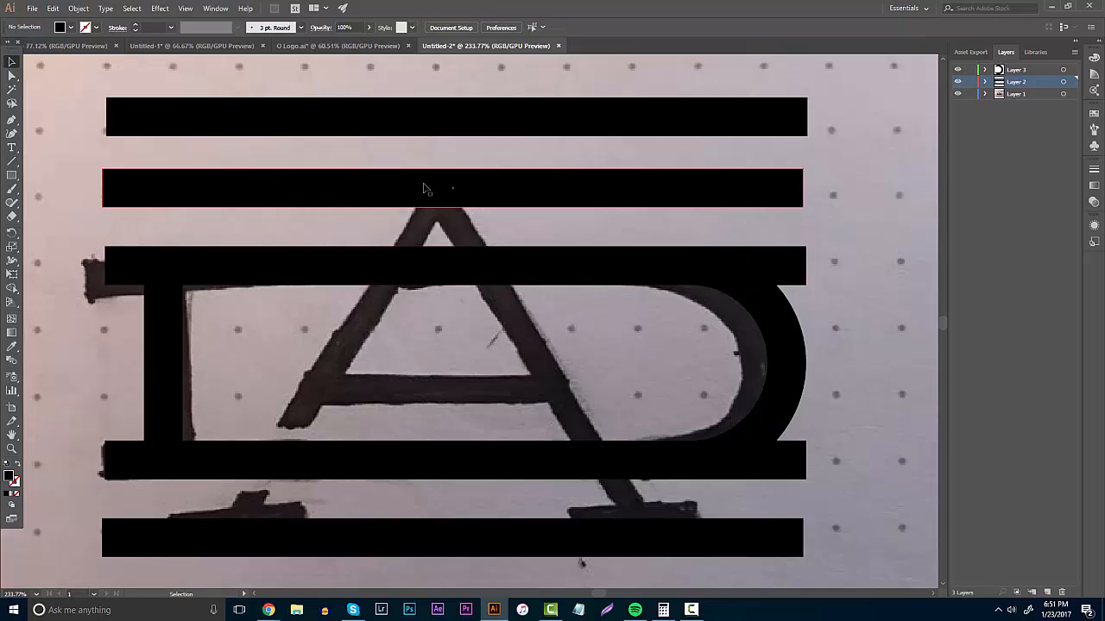
Step: Copy the topmost spare bar, rotate the copy to the slant of the A's right leg, and place it over that leg
scroll(470, 330, down, 2)
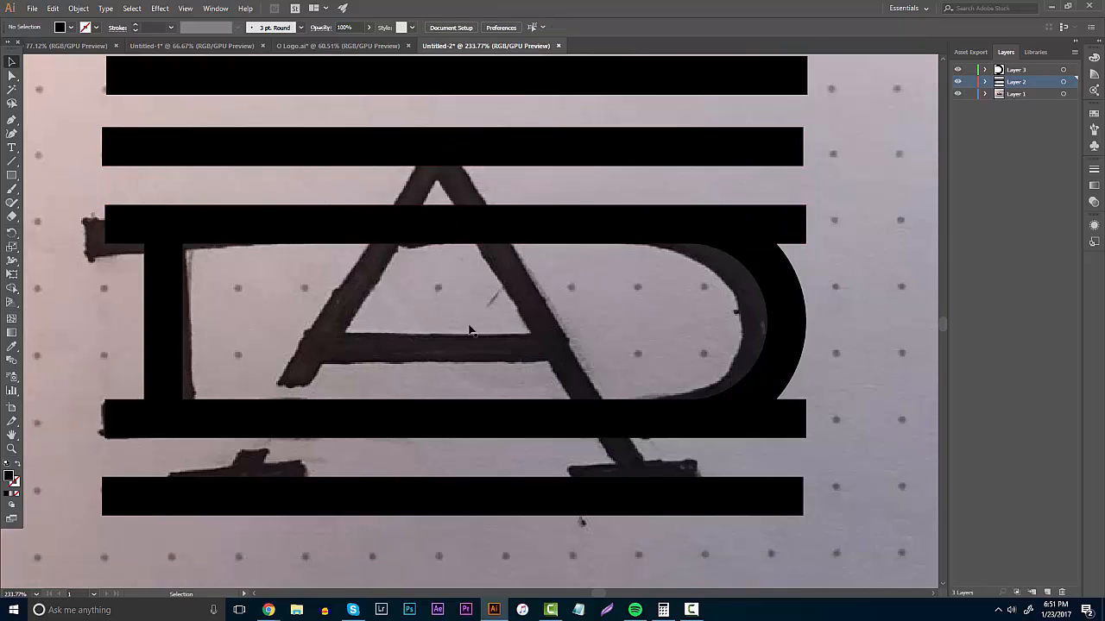
scroll(469, 330, up, 2)
click(446, 118)
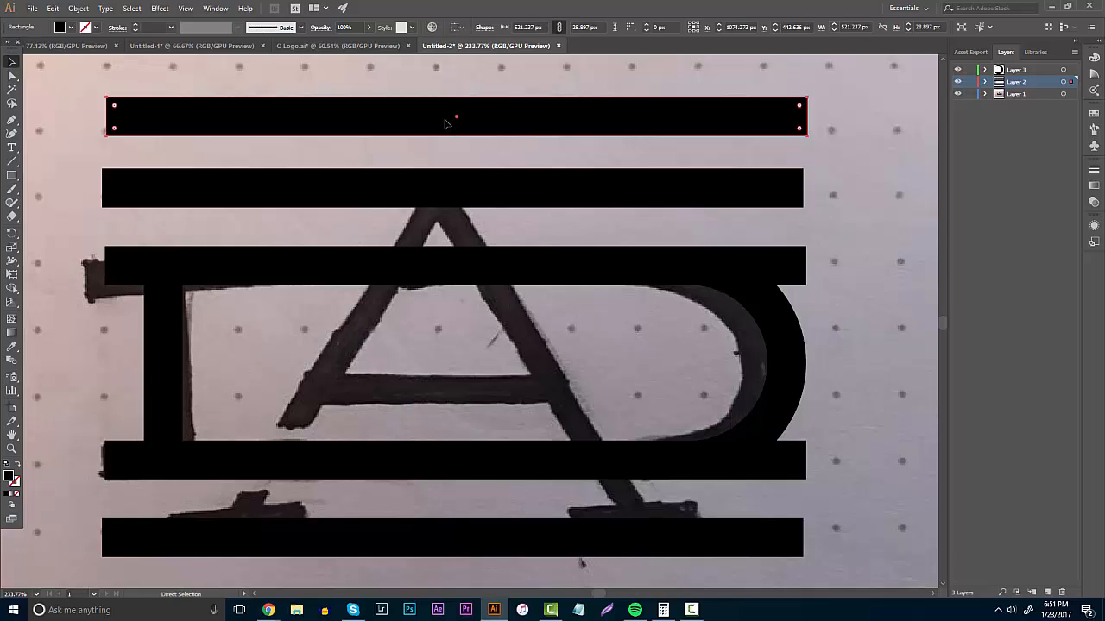
key(ctrl+c)
key(ctrl+v)
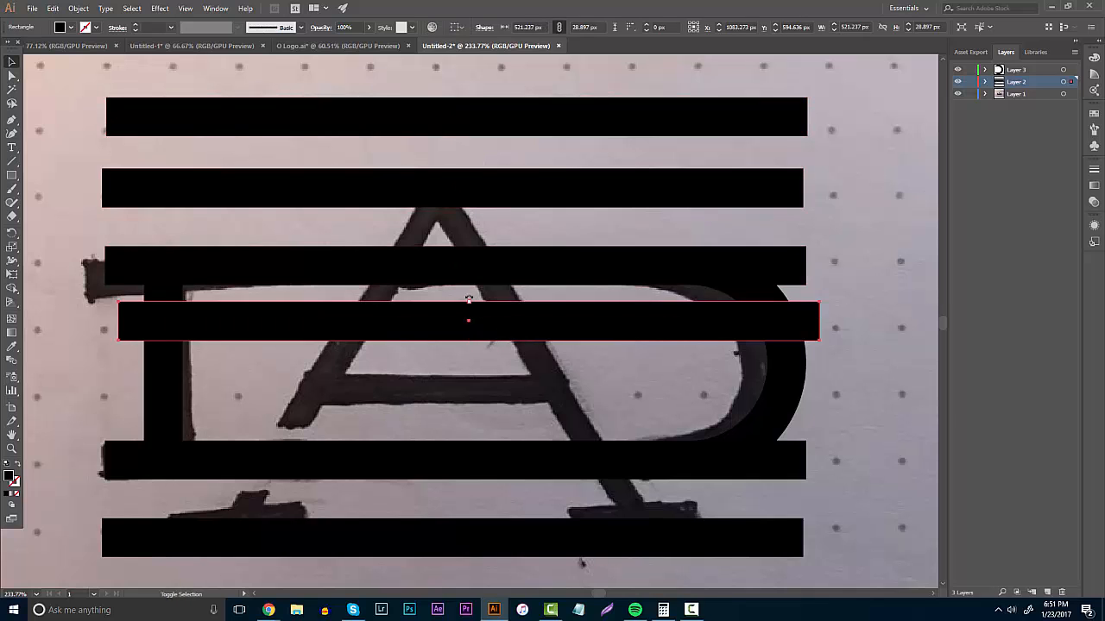
drag(468, 299, 535, 284)
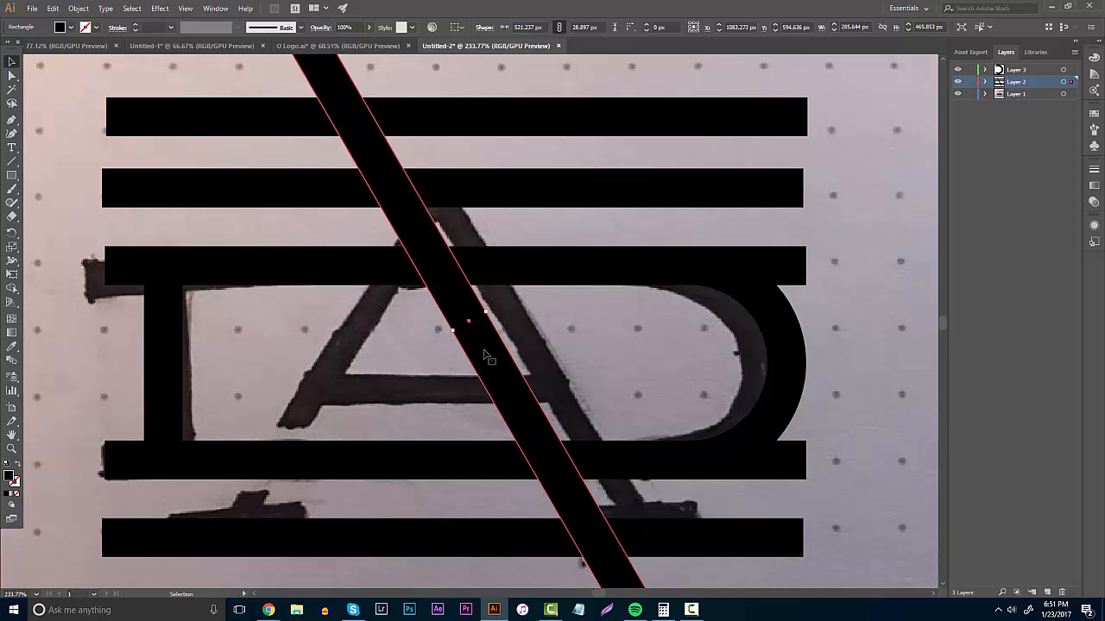
scroll(501, 363, down, 2)
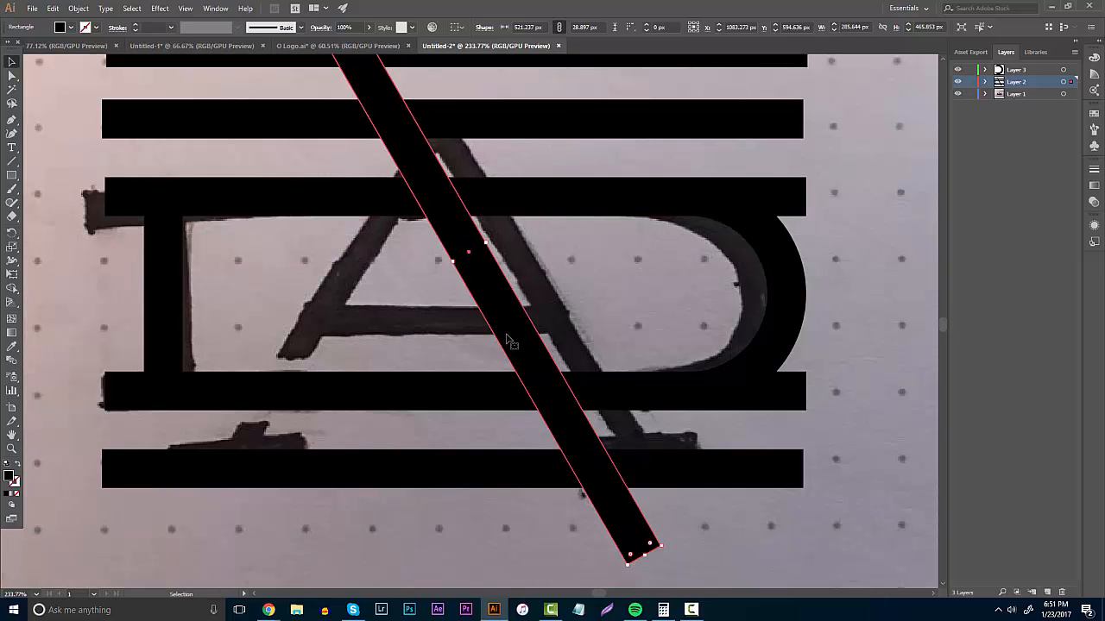
drag(507, 339, 551, 324)
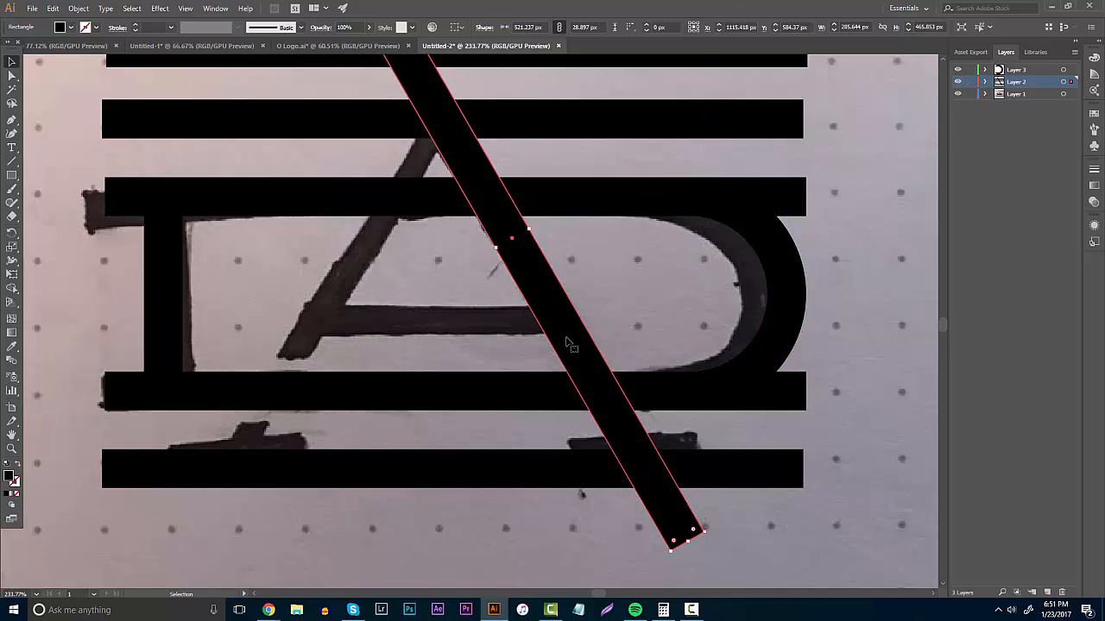
mouse_move(573, 345)
mouse_down()
mouse_move(587, 341)
mouse_move(569, 345)
mouse_up()
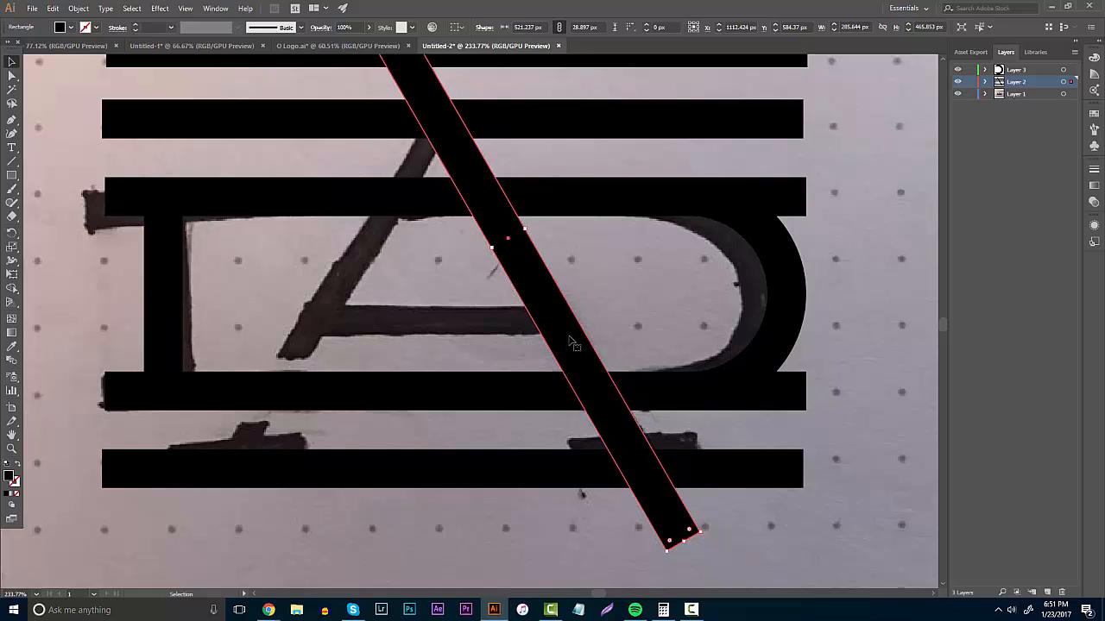
Step: Move the diagonal bar and the two bars bounding the A onto a new layer by cutting and pasting them
shift+click(478, 470)
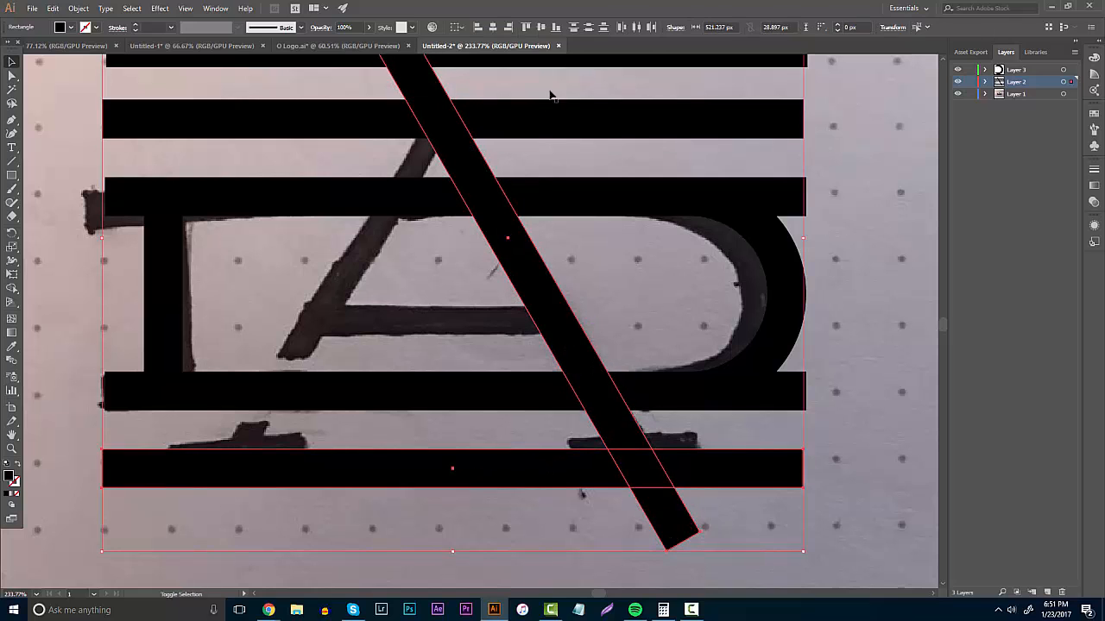
shift+click(531, 121)
key(ctrl+x)
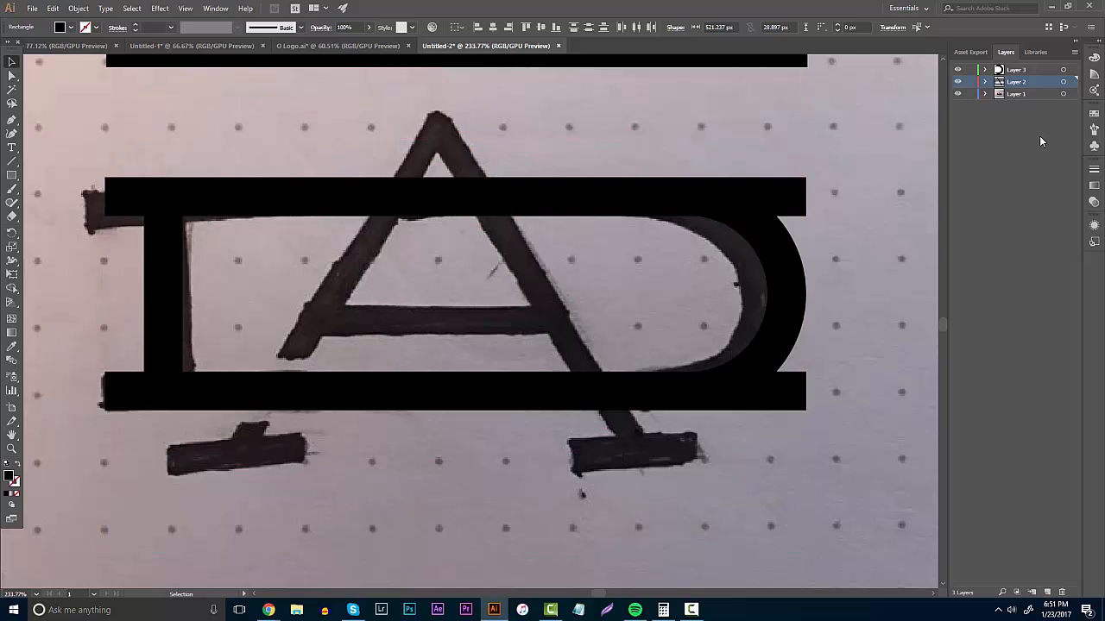
click(1046, 592)
key(ctrl+v)
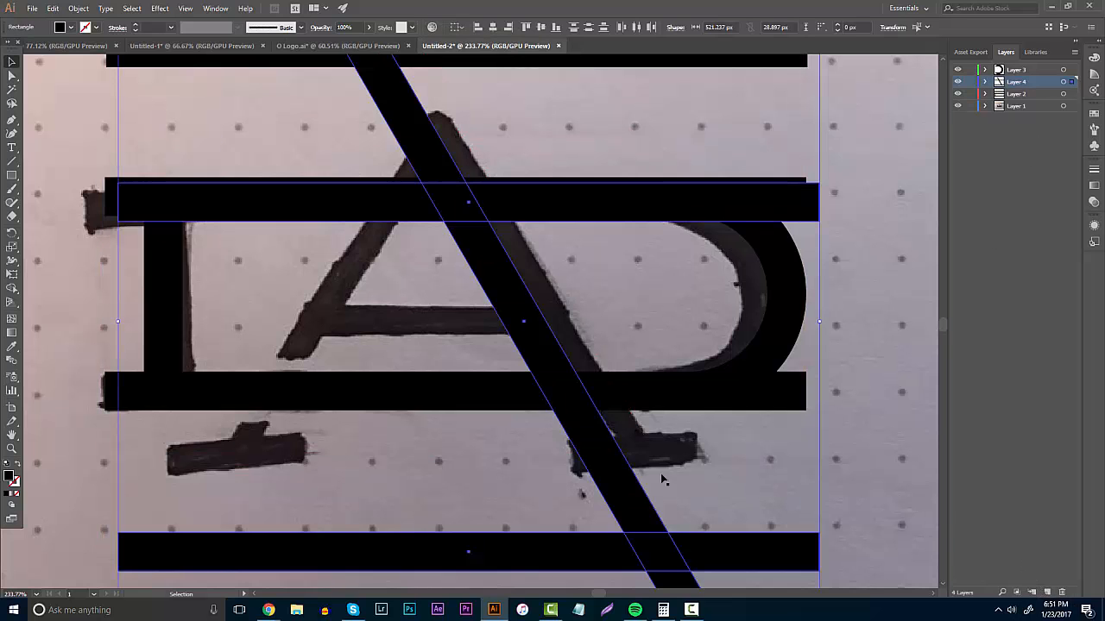
Step: Reposition the pasted bars so the horizontals sit one bar width outside the D and the diagonal covers the A's right leg
drag(618, 494, 628, 416)
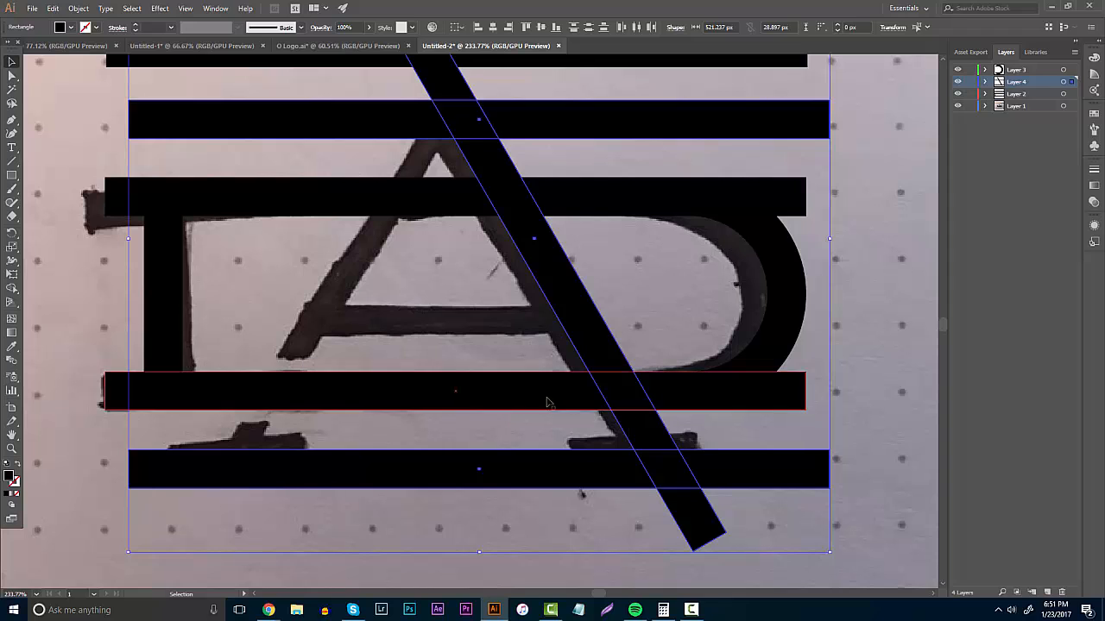
shift+click(647, 440)
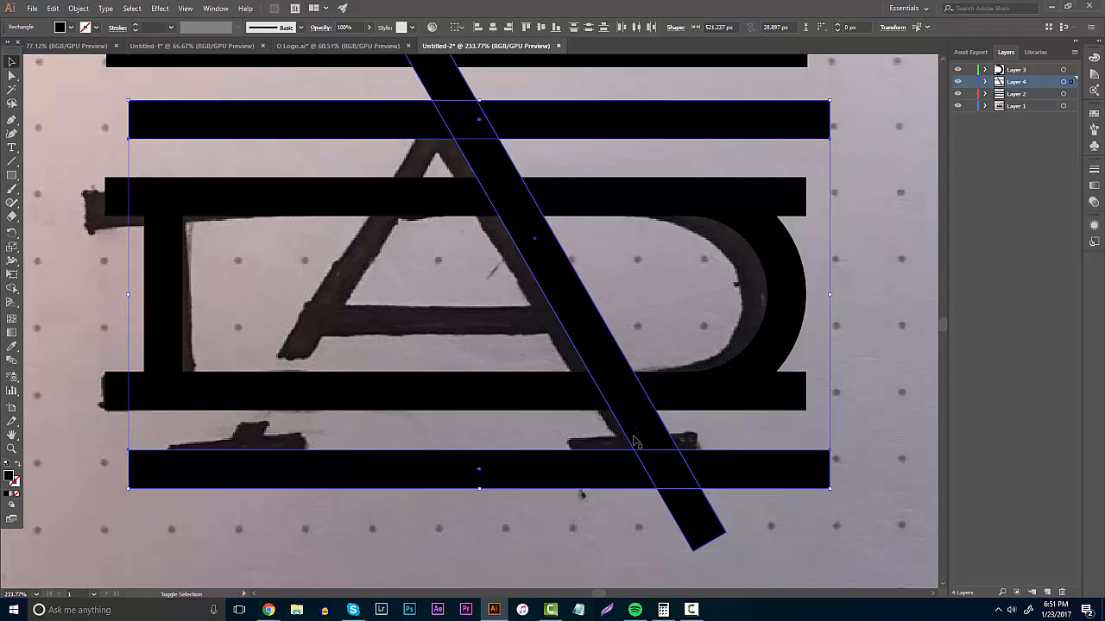
drag(642, 437, 623, 438)
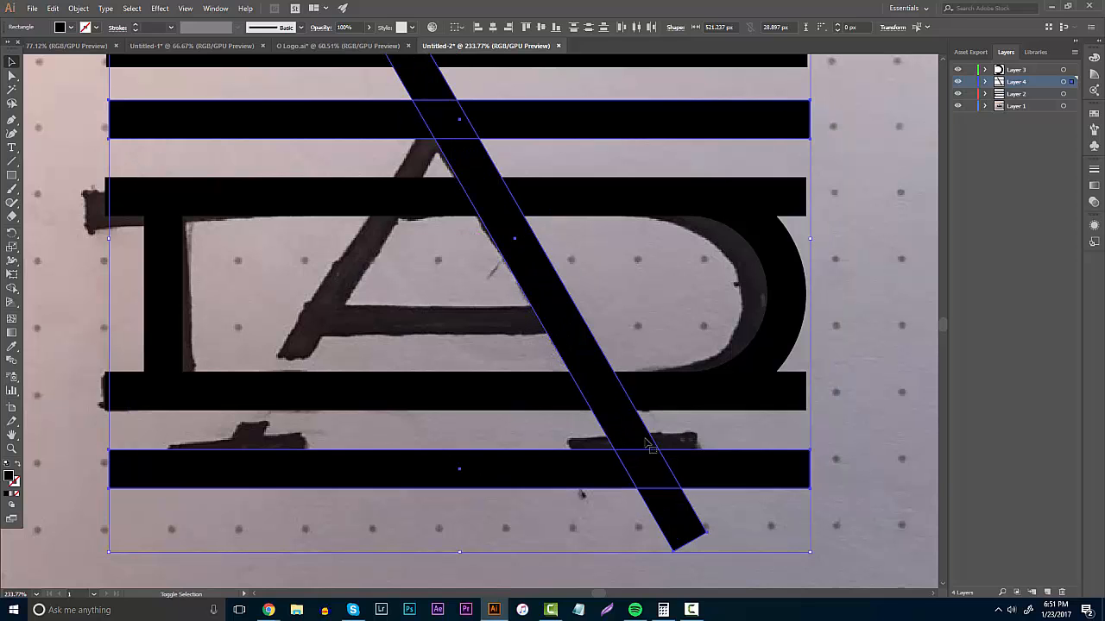
click(846, 307)
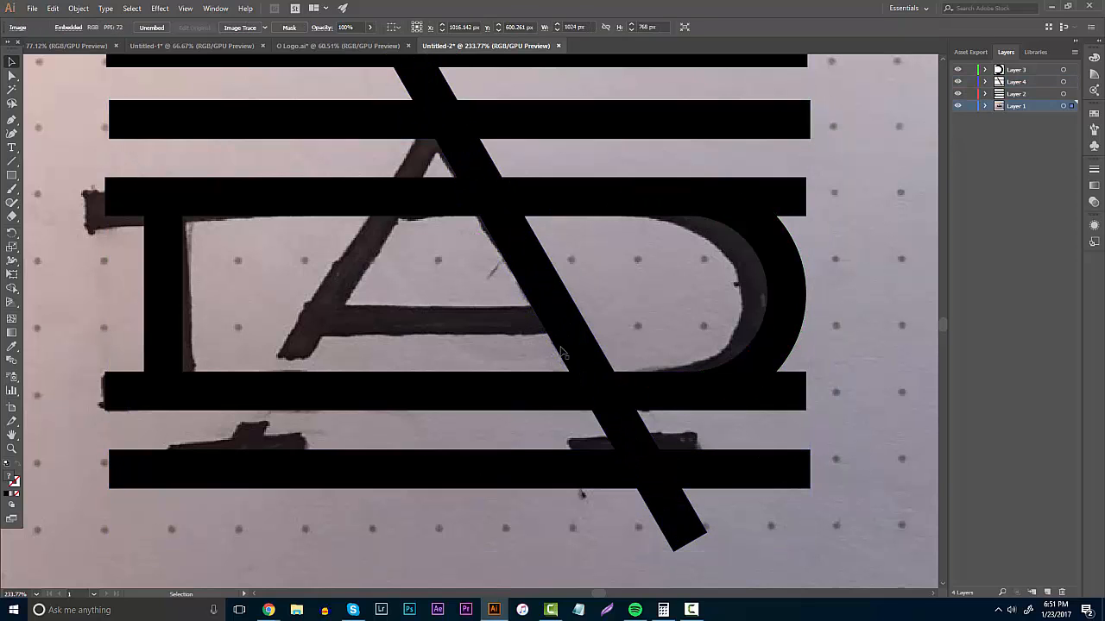
Step: Duplicate the A's right diagonal, reflect the copy about the vertical axis, and place it over the sketched left leg
click(576, 337)
key(ctrl+c)
key(ctrl+v)
click(78, 7)
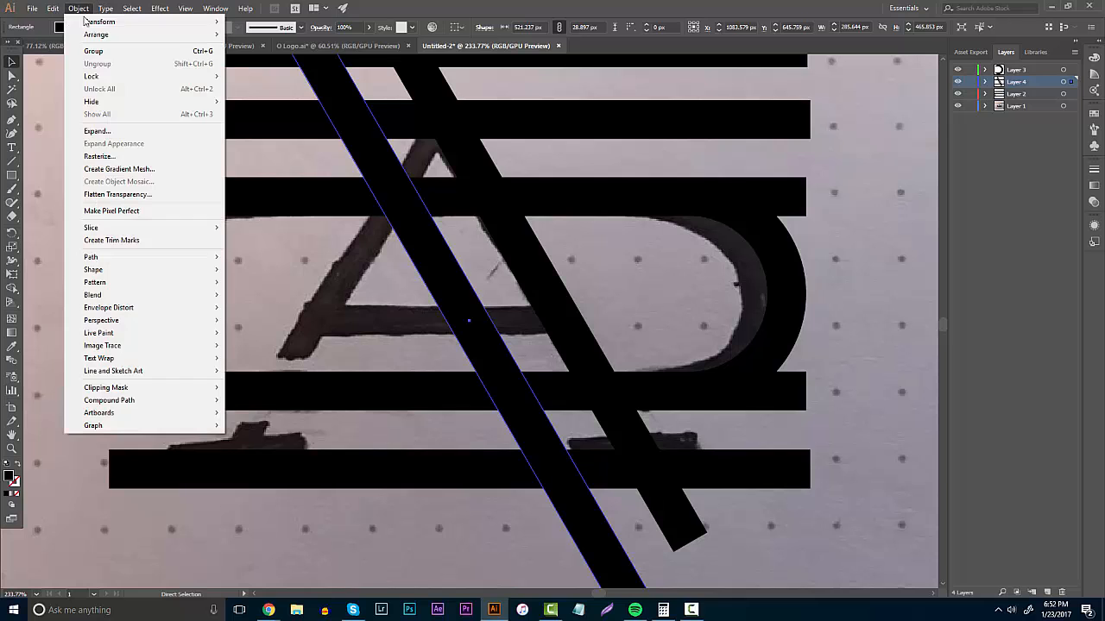
mouse_move(95, 19)
click(259, 59)
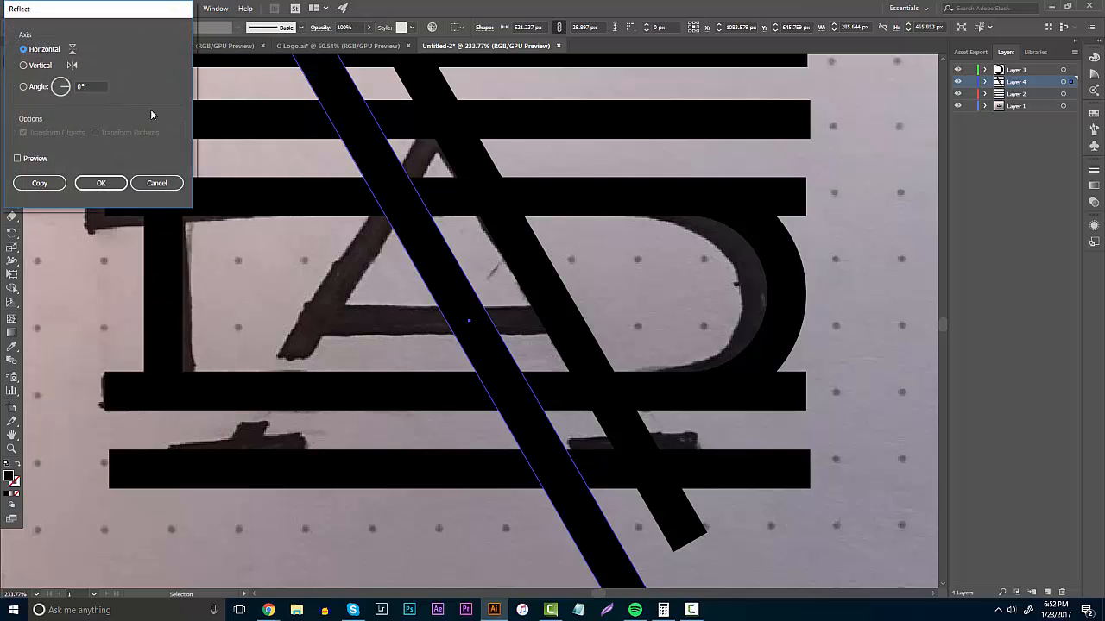
click(44, 68)
click(101, 183)
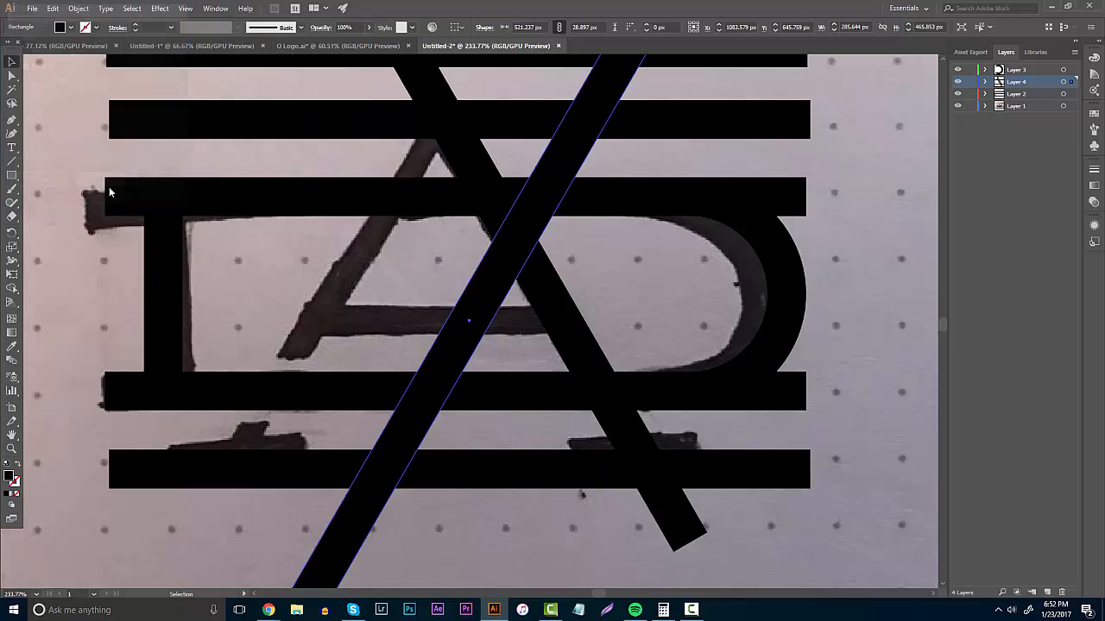
drag(523, 252, 360, 241)
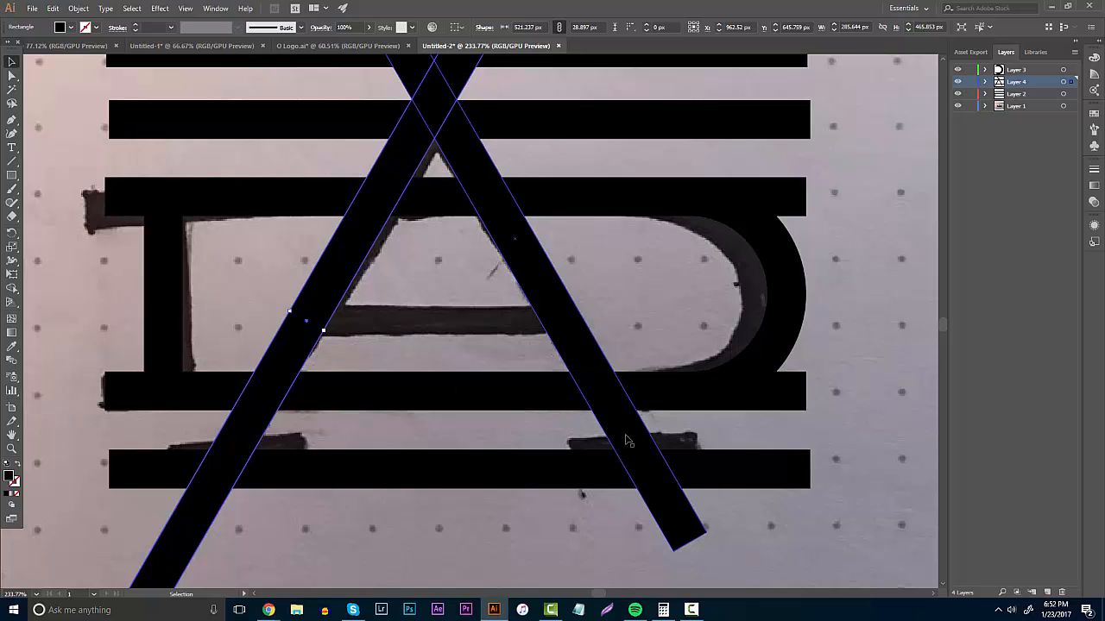
Step: Hide Layers 2 and 3, and add a new layer with a vertical guide through the centre of the bar below the A
click(958, 94)
click(959, 70)
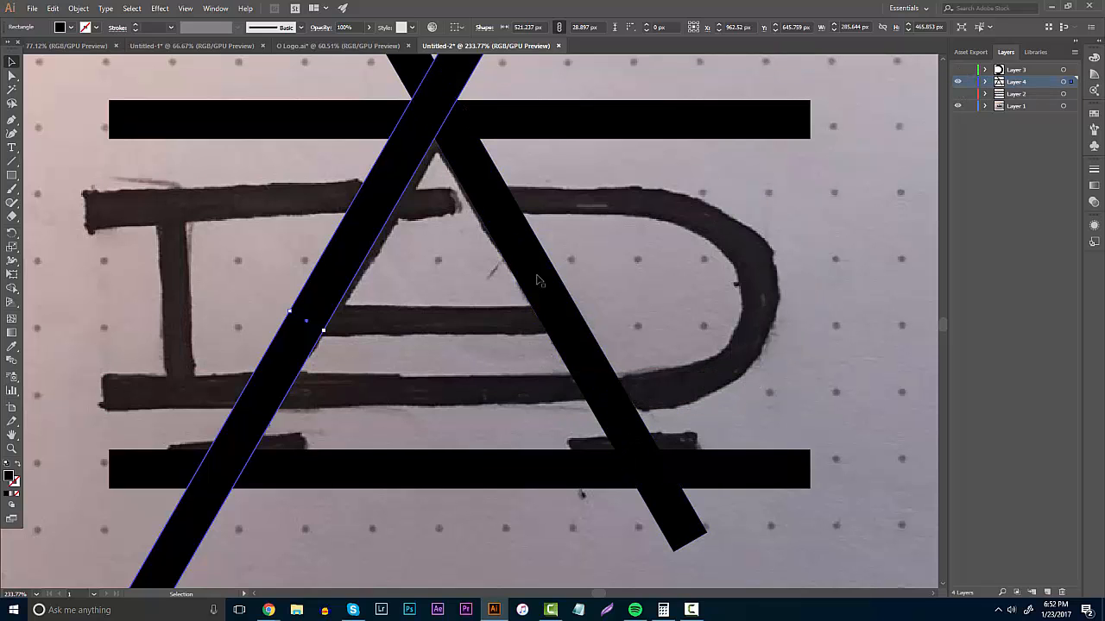
click(721, 461)
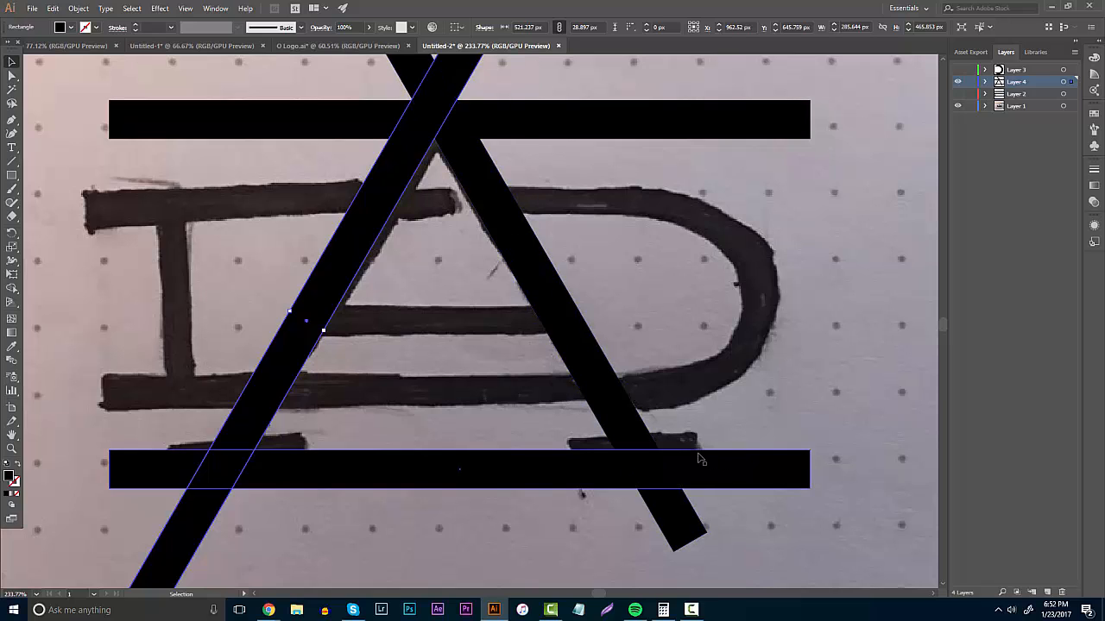
click(1040, 591)
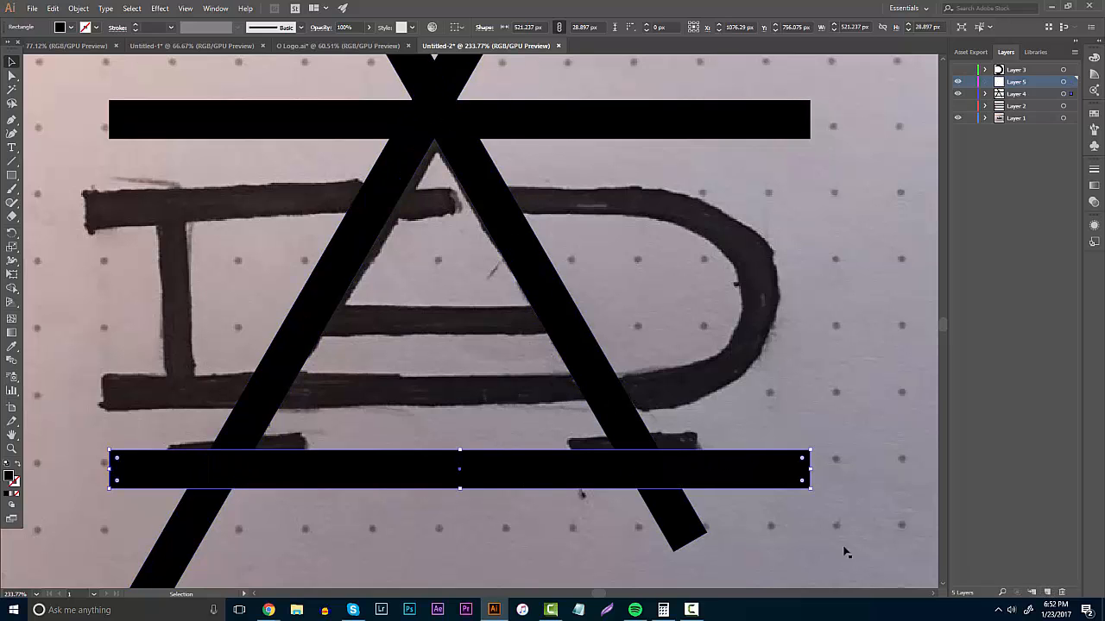
key(ctrl+r)
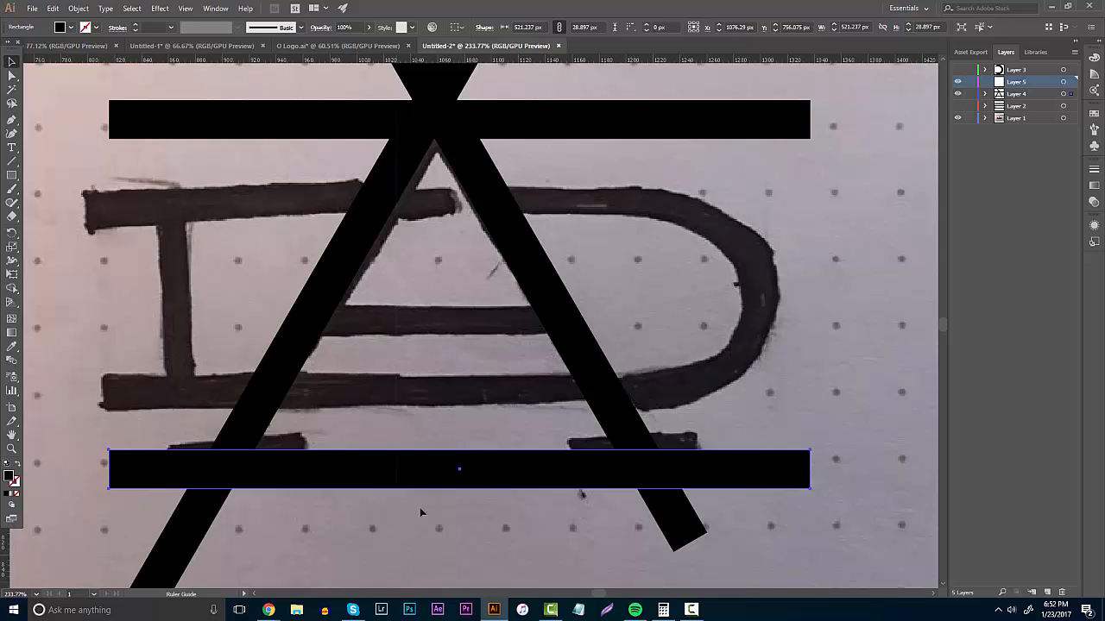
drag(420, 512, 458, 508)
click(900, 204)
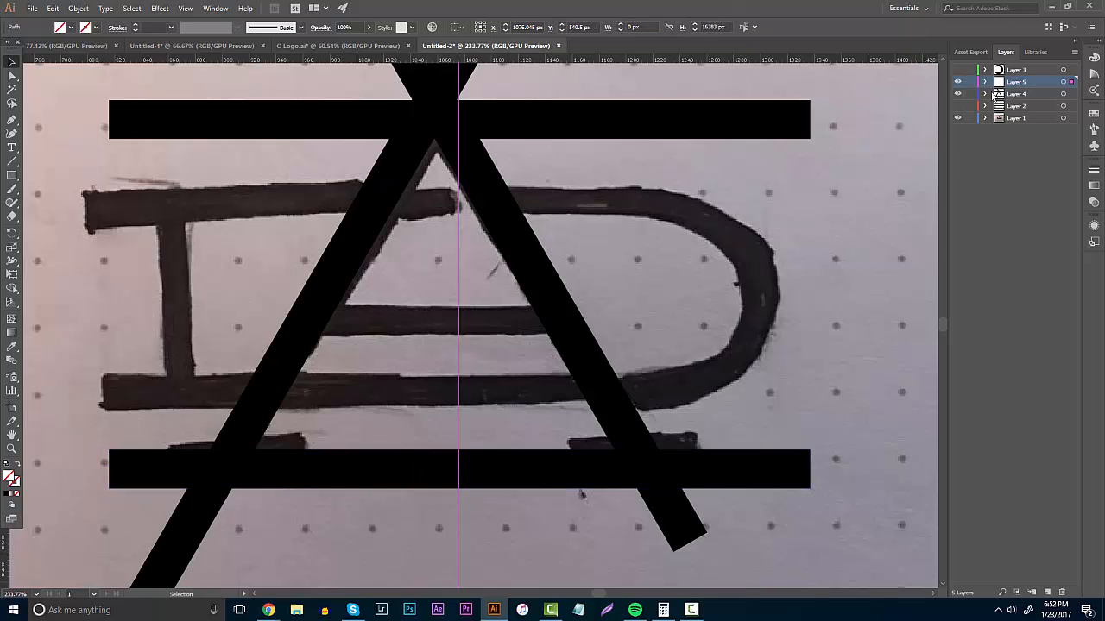
Step: Shift both diagonal legs of the A together so that they cross on the vertical guide
click(376, 225)
shift+click(473, 207)
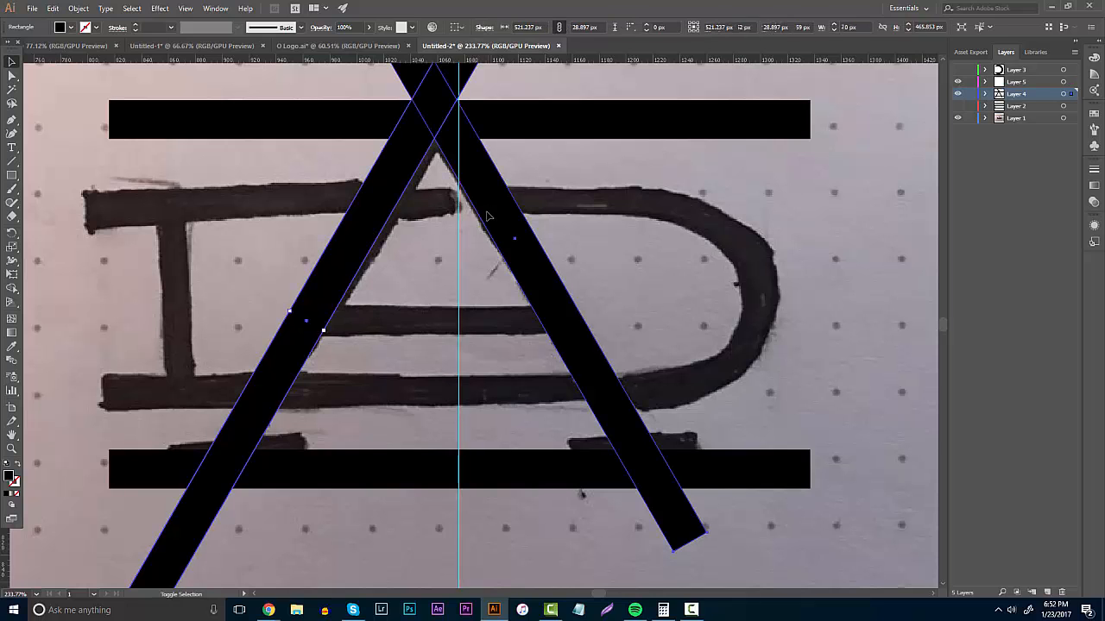
drag(491, 199, 509, 202)
key(ctrl+z)
shift+click(388, 200)
click(680, 239)
scroll(656, 220, up, 1)
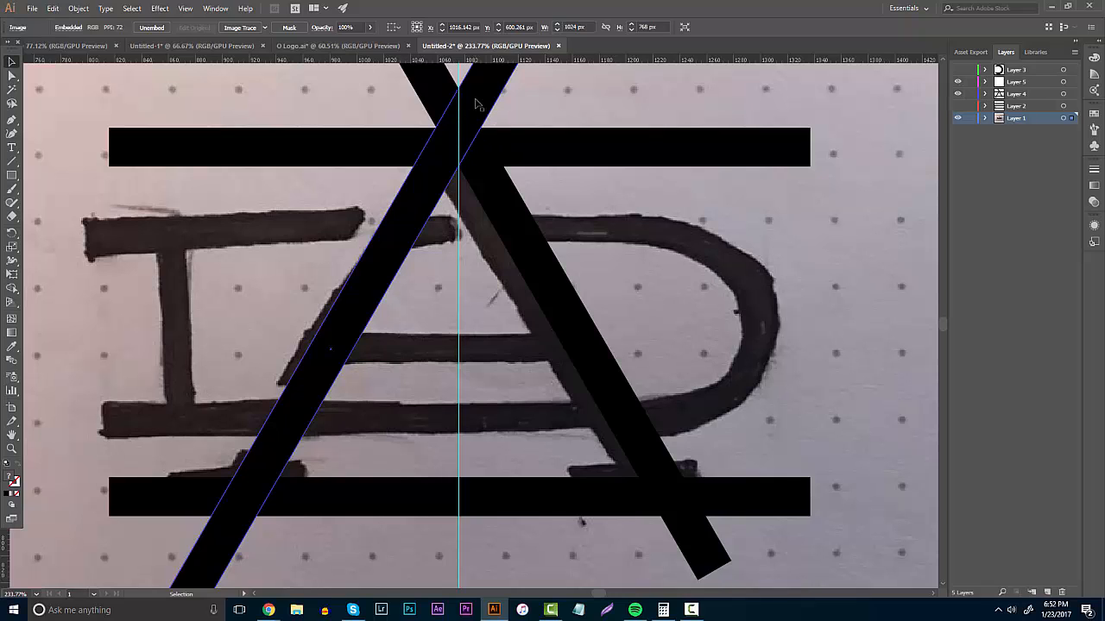
Step: Trim the A's apex flat with the Shape Builder, removing the leg ends above the upper bar and the bar on both sides
click(497, 183)
shift+click(509, 154)
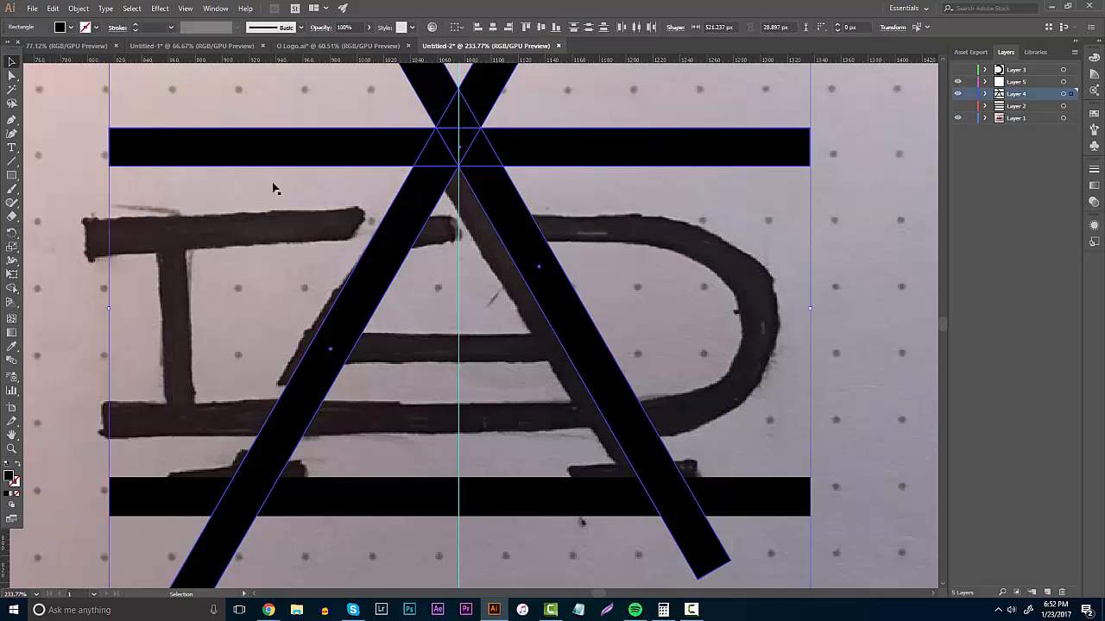
click(12, 289)
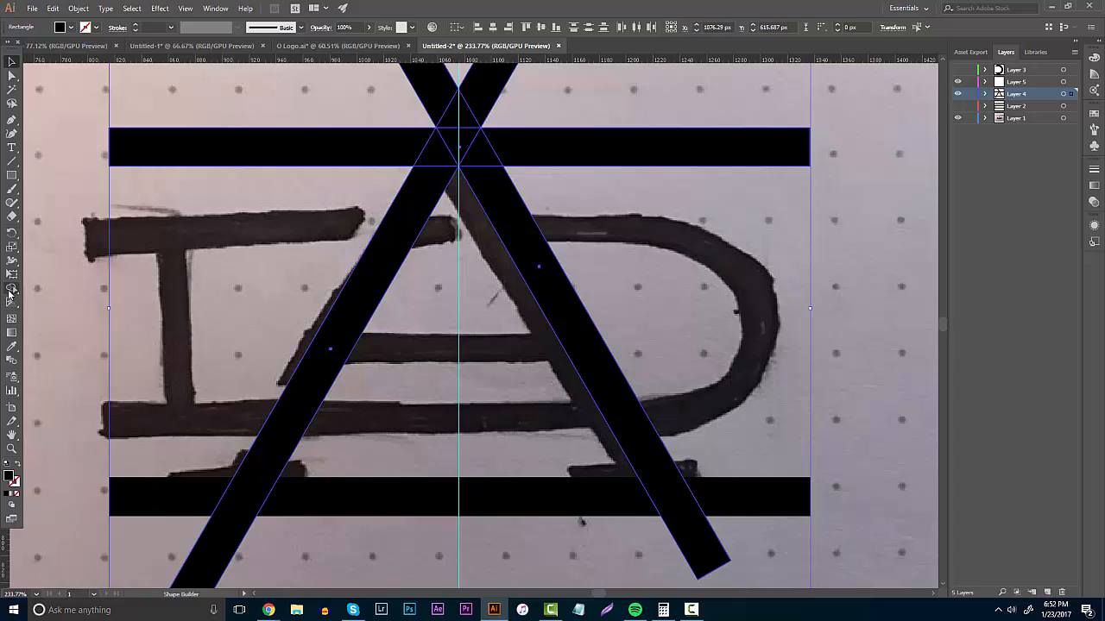
alt+click(435, 97)
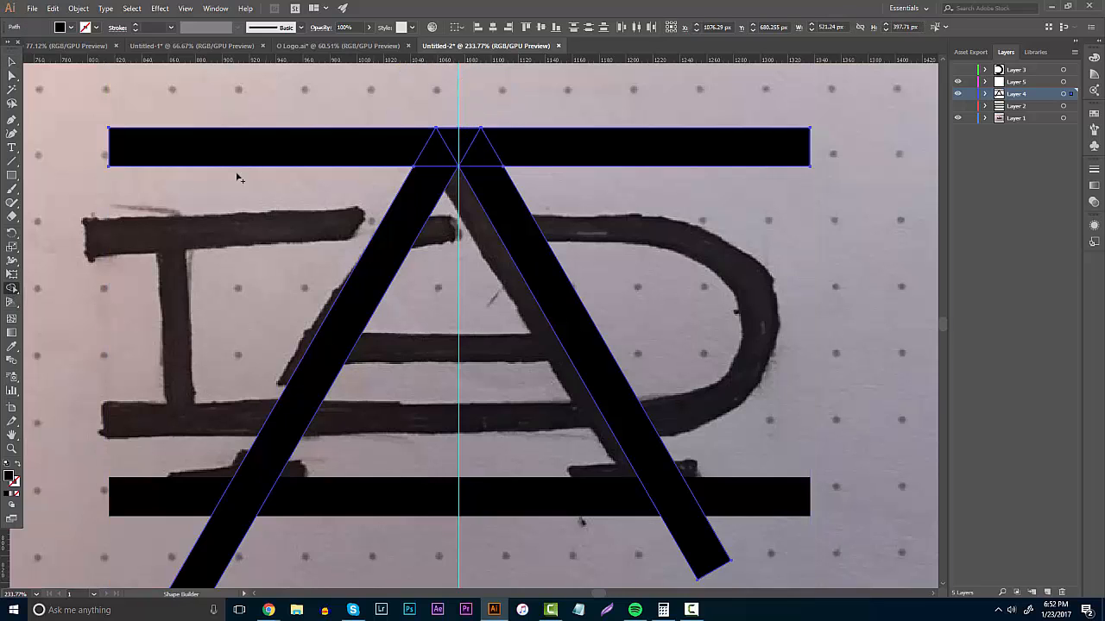
alt+click(352, 141)
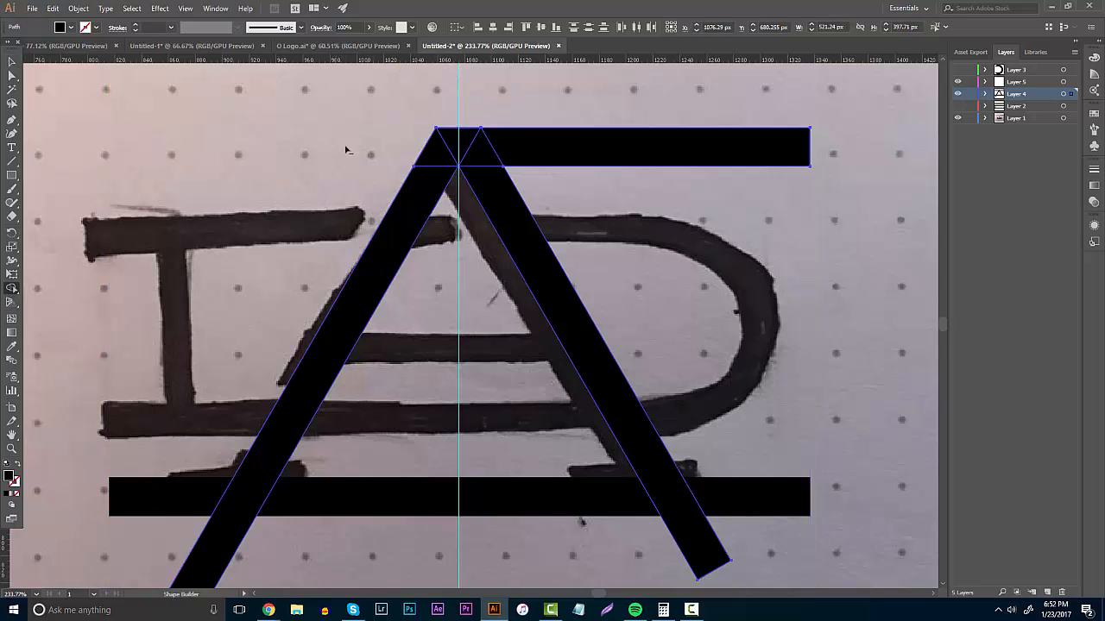
alt+click(585, 148)
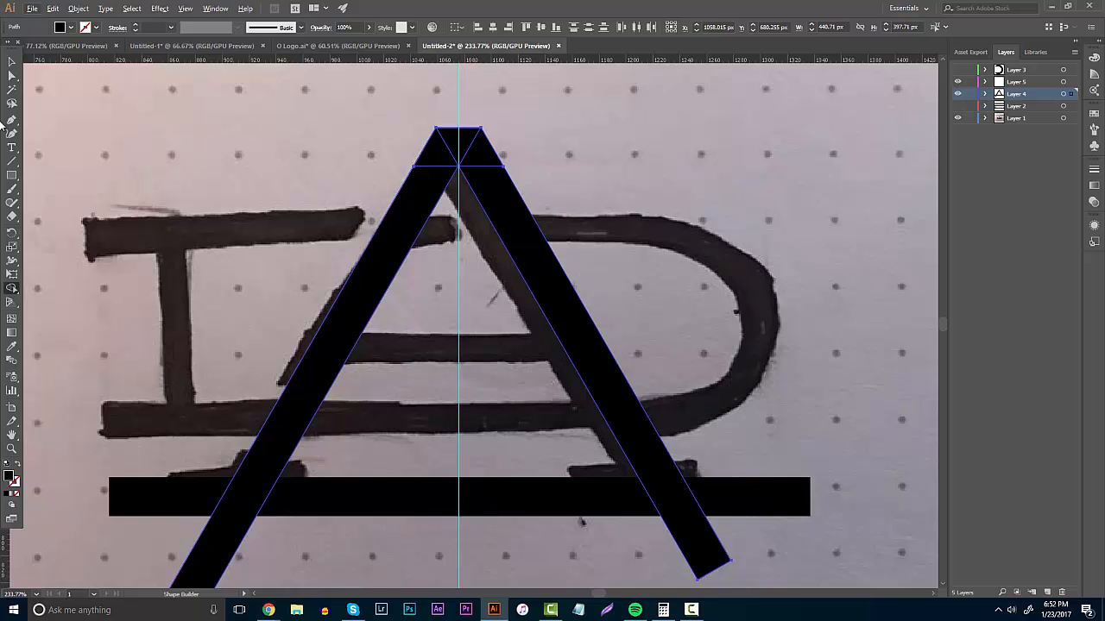
click(12, 63)
click(784, 557)
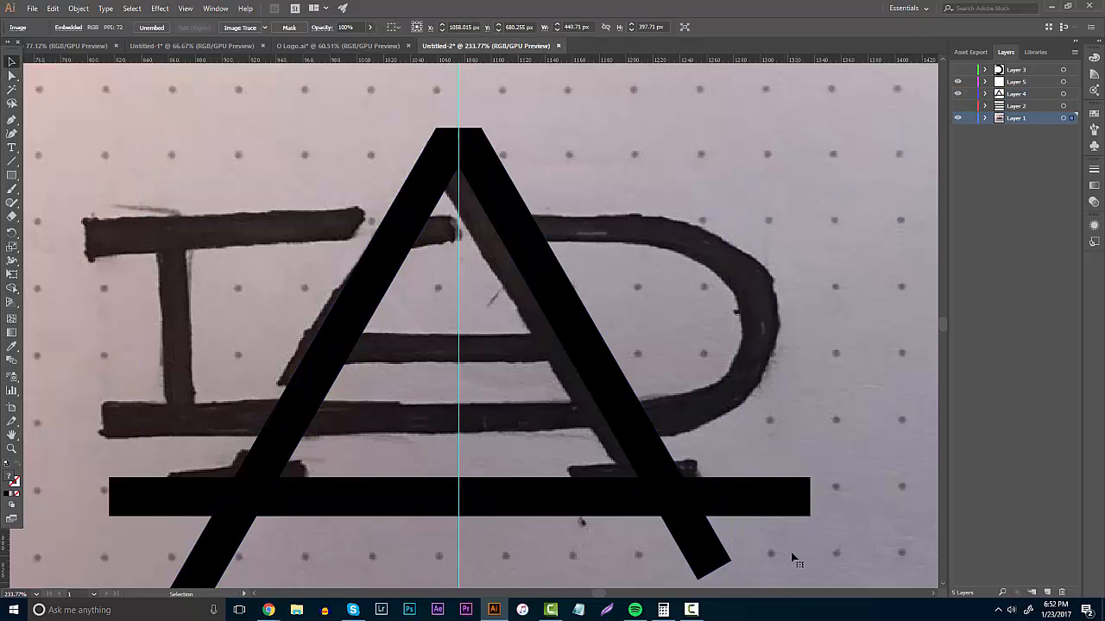
Step: Cut off both leg ends below the lower bar with the Shape Builder, keeping the bar whole
scroll(646, 500, down, 2)
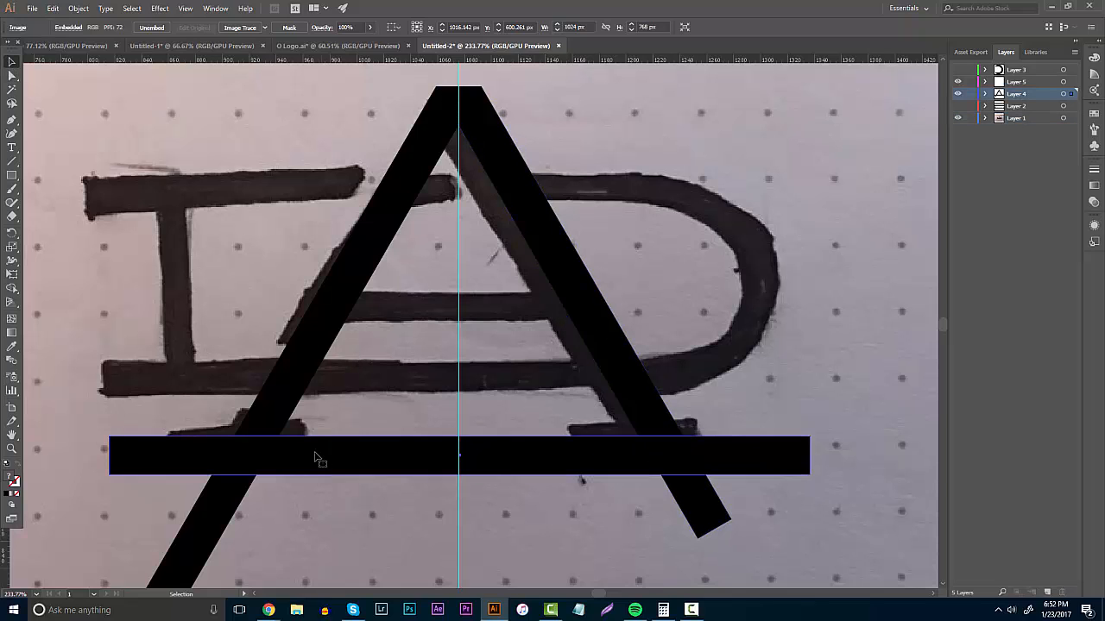
click(397, 384)
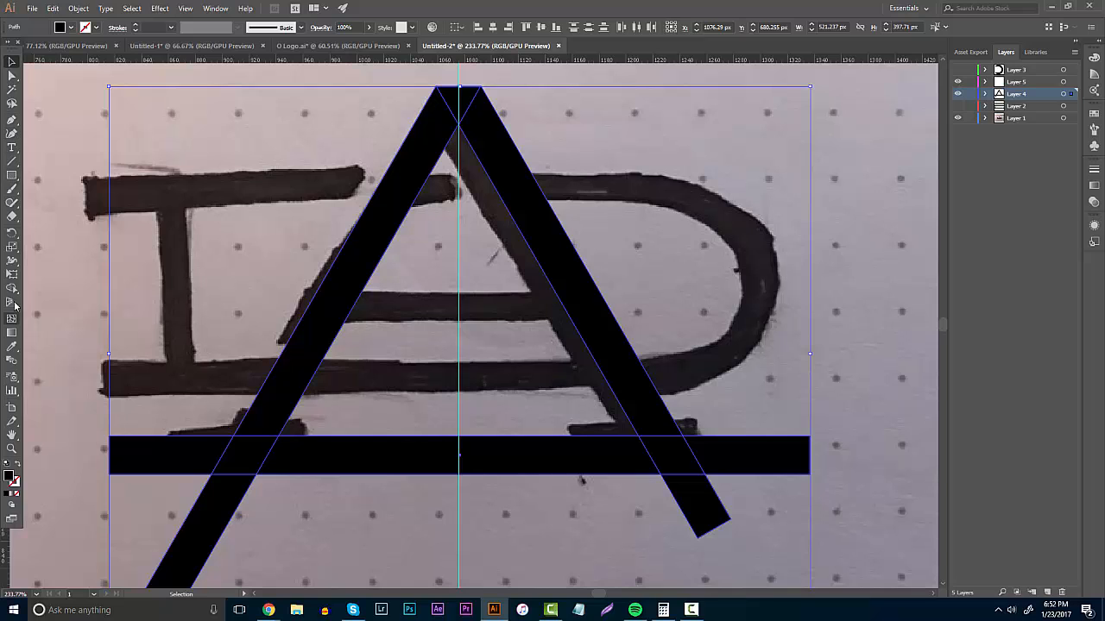
click(12, 289)
alt+click(213, 521)
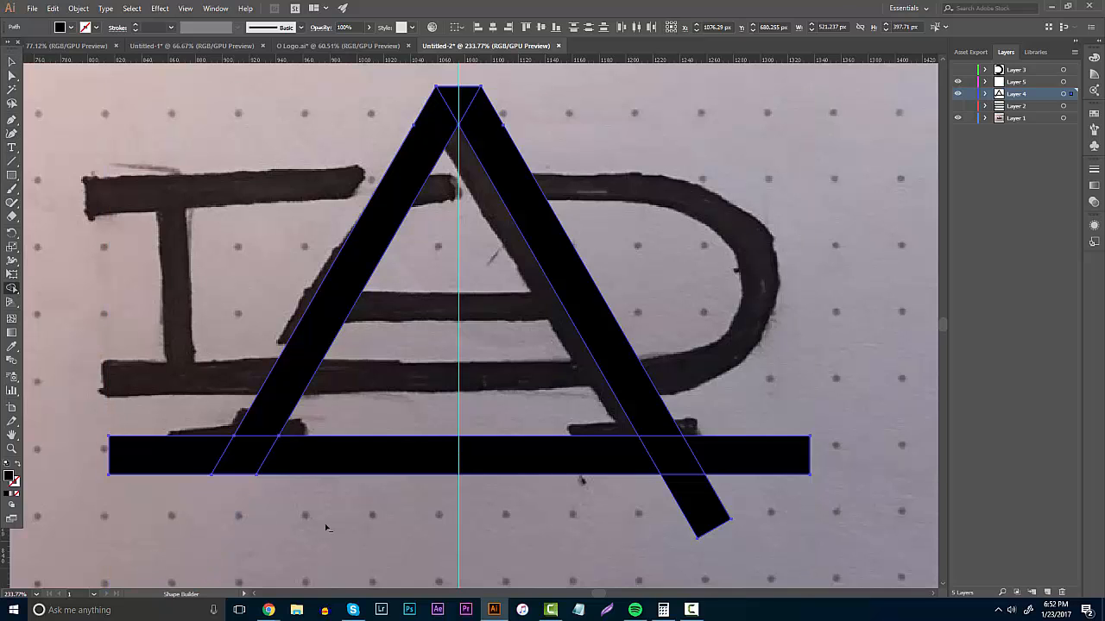
alt+click(695, 505)
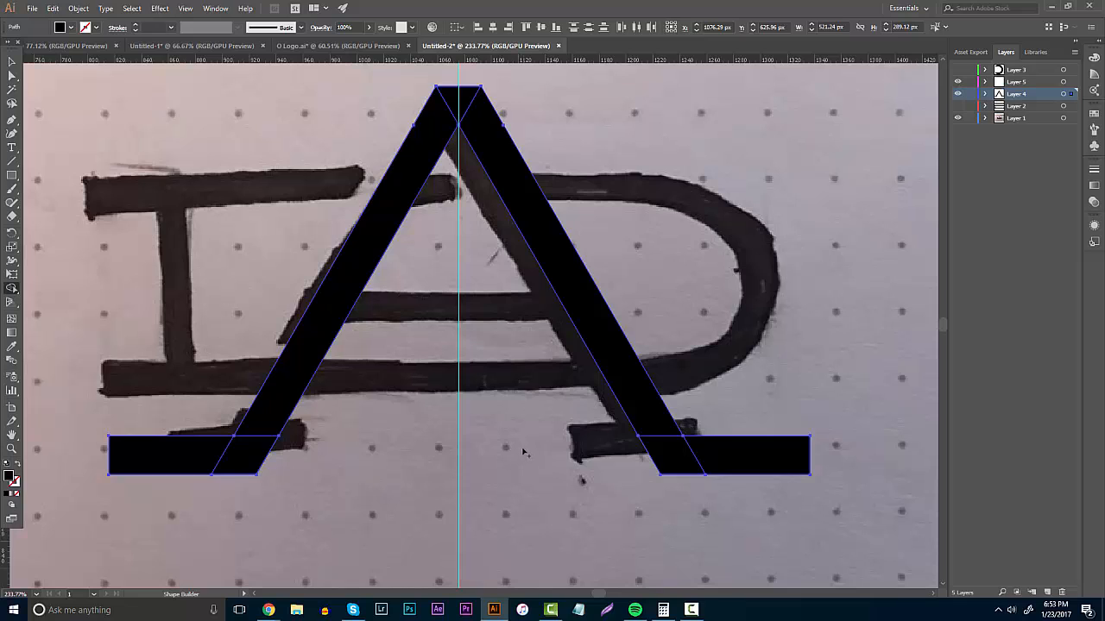
key(ctrl+z)
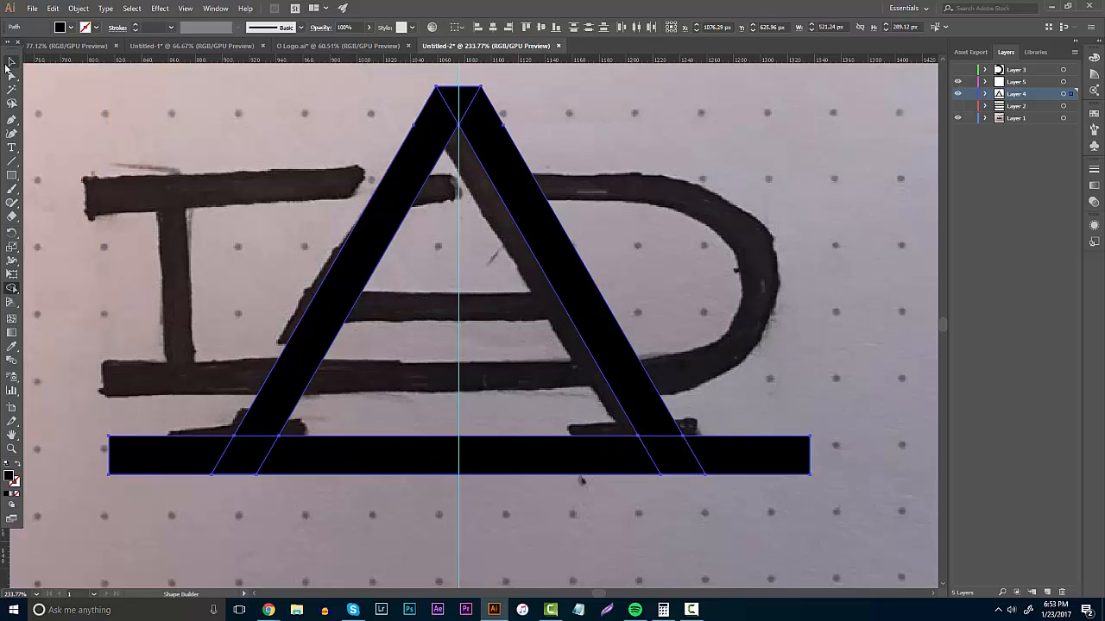
key(v)
click(115, 123)
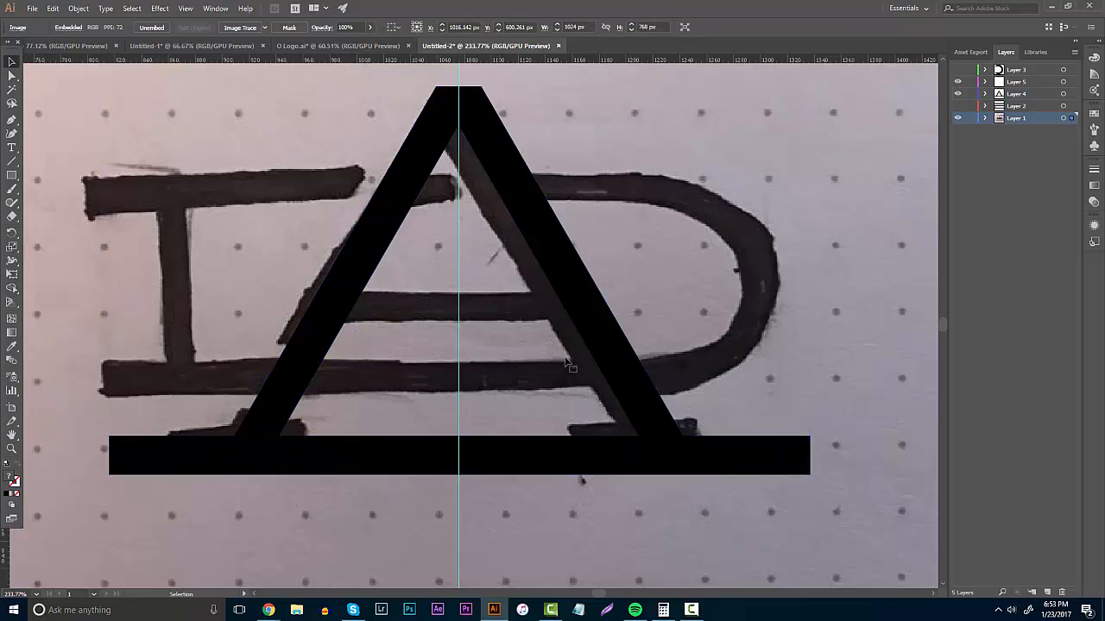
Step: Show Layers 2 and 3 again and hide the sketch on Layer 1 to review the whole monogram
click(957, 106)
click(957, 69)
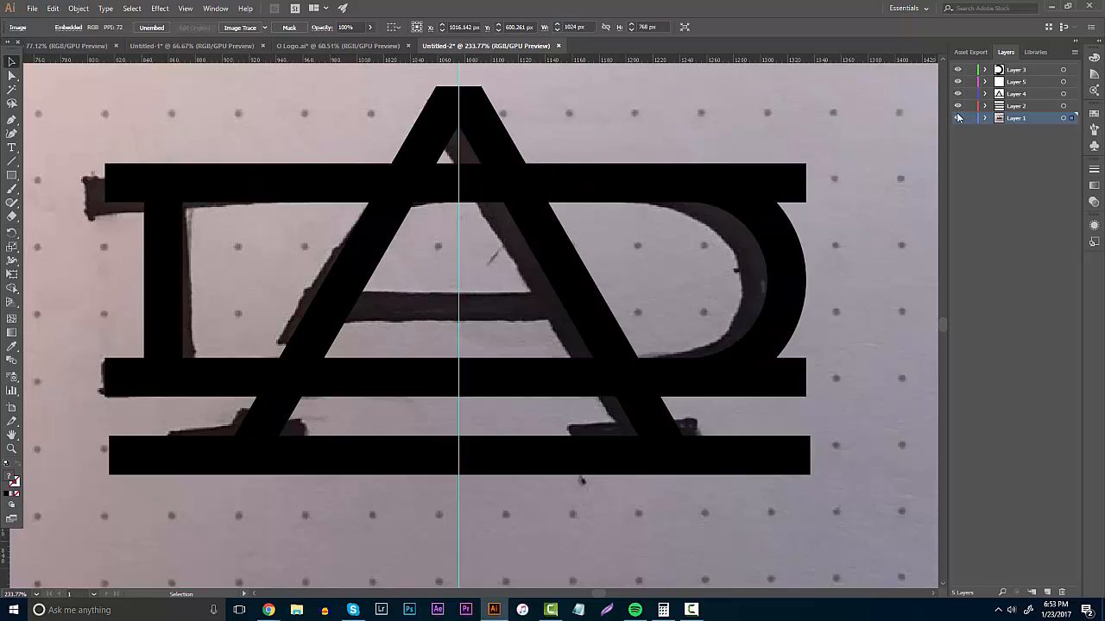
click(957, 117)
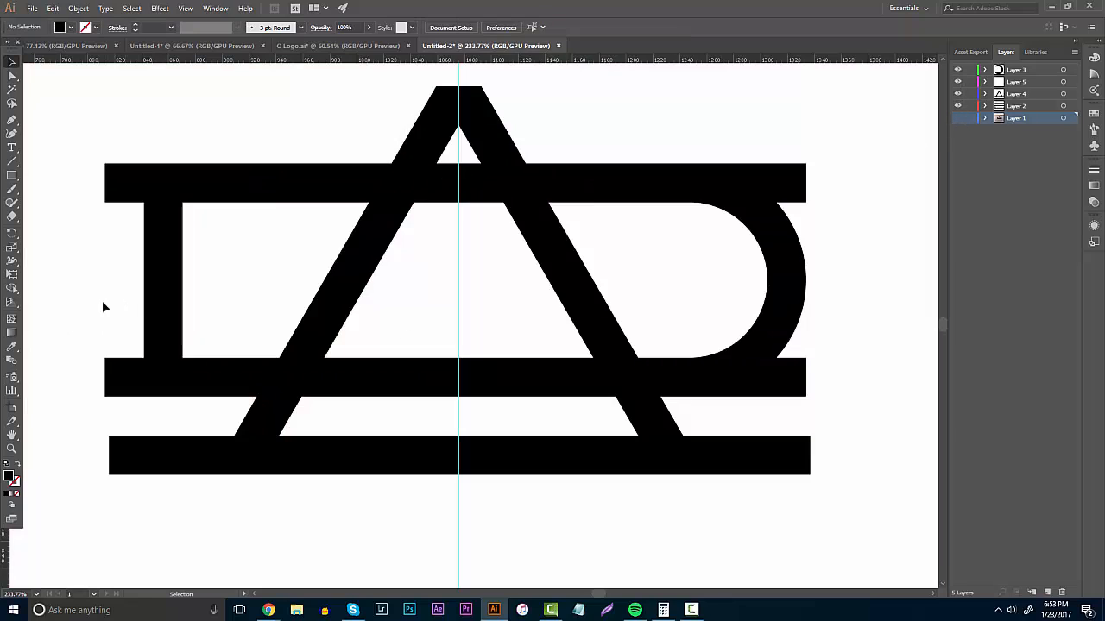
click(13, 450)
drag(472, 337, 352, 371)
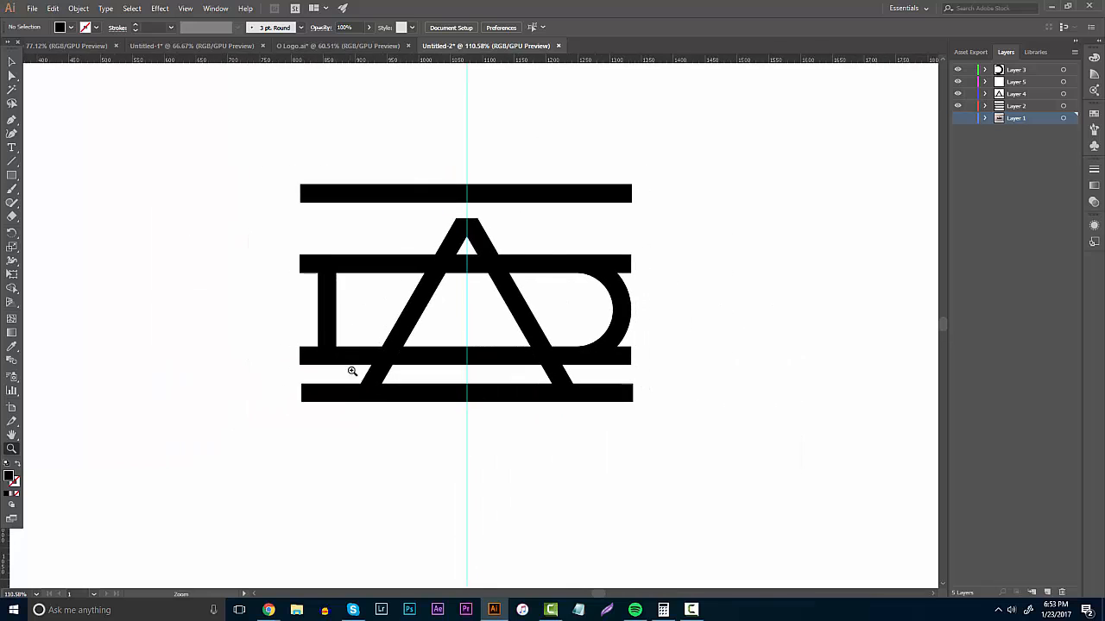
mouse_move(475, 283)
mouse_down()
mouse_move(481, 311)
mouse_move(478, 271)
mouse_move(464, 267)
mouse_up()
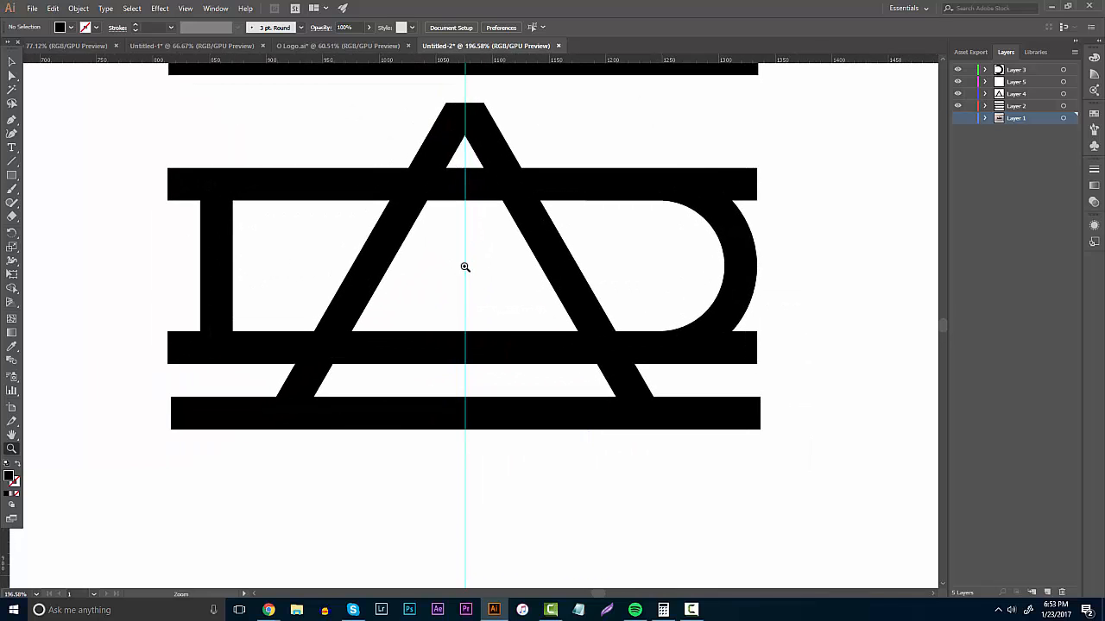
click(11, 63)
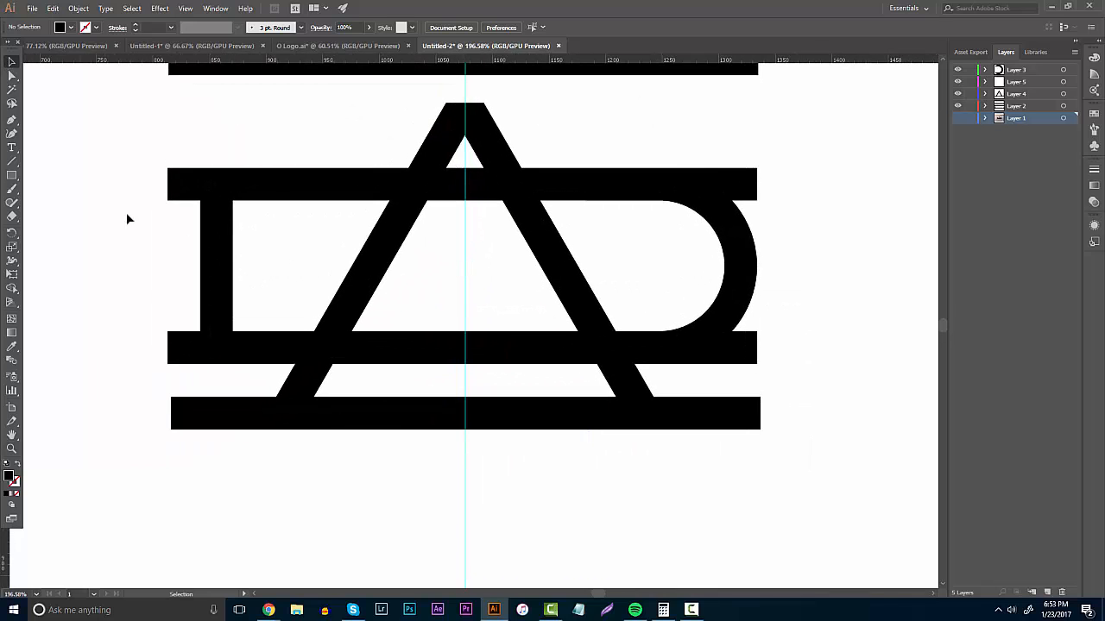
Step: On a new layer above Layer 2, draw a spacer about 213 by 24 px from the bar's left end to the A, and move it beyond the right leg
click(476, 354)
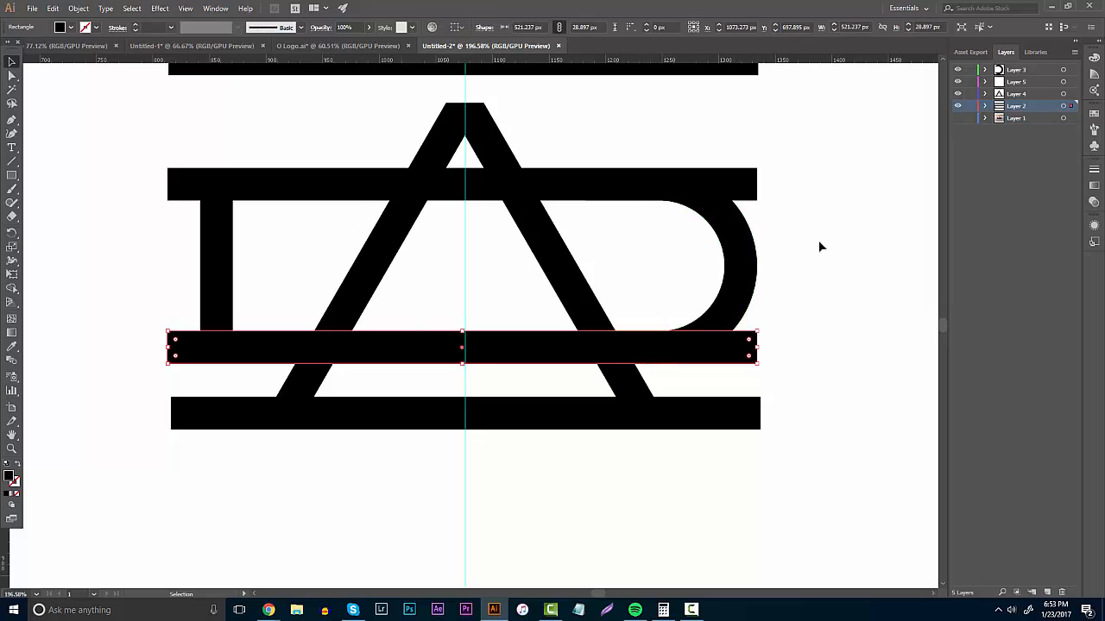
click(1047, 592)
click(10, 177)
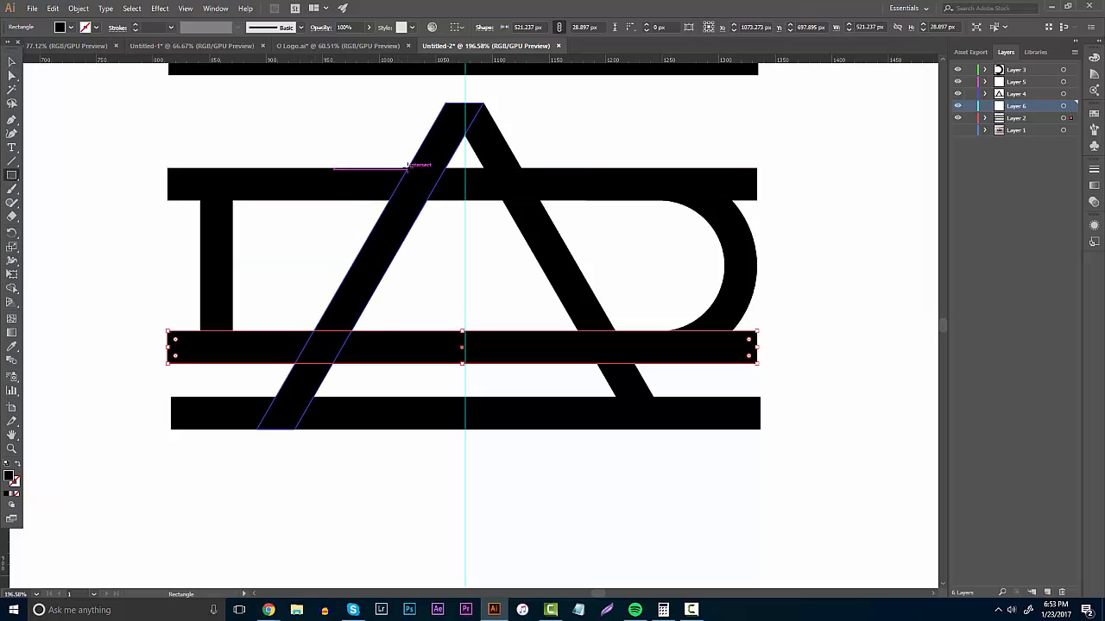
drag(407, 168, 167, 195)
key(v)
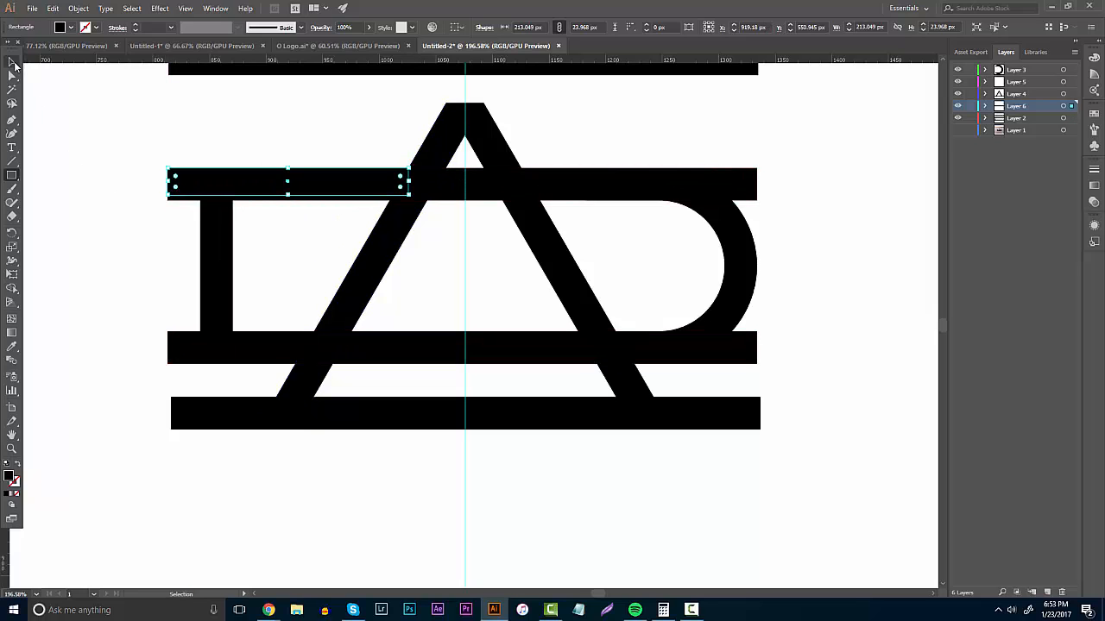
drag(249, 197, 604, 199)
Step: Move the D's curve outward so its outer edge lines up with the end of the spacer
click(746, 273)
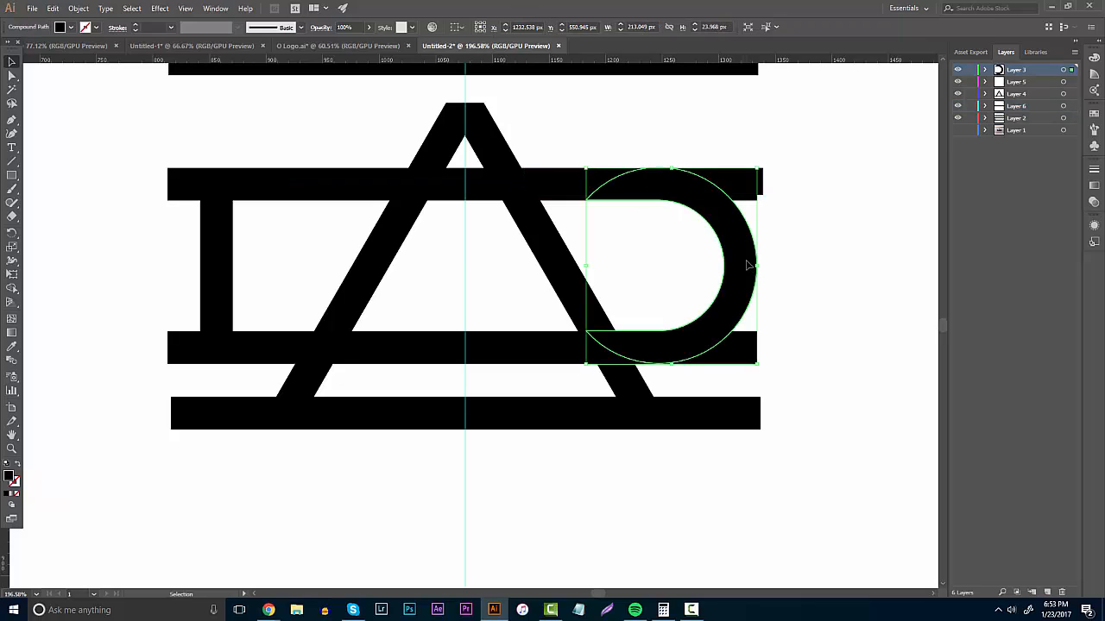
drag(742, 270, 750, 272)
click(836, 260)
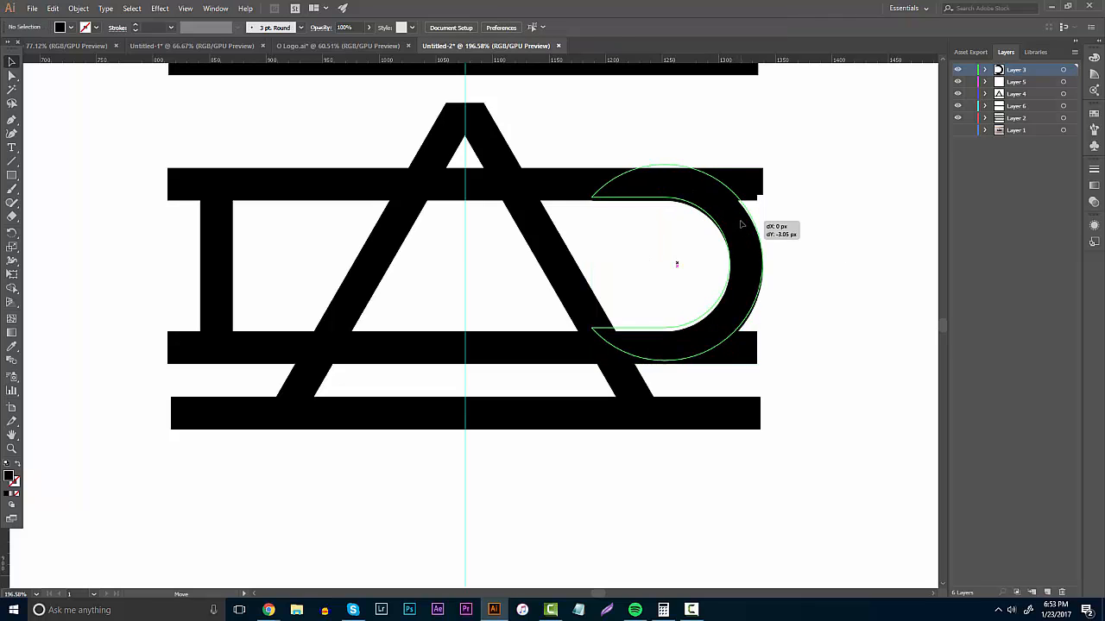
click(678, 264)
click(280, 432)
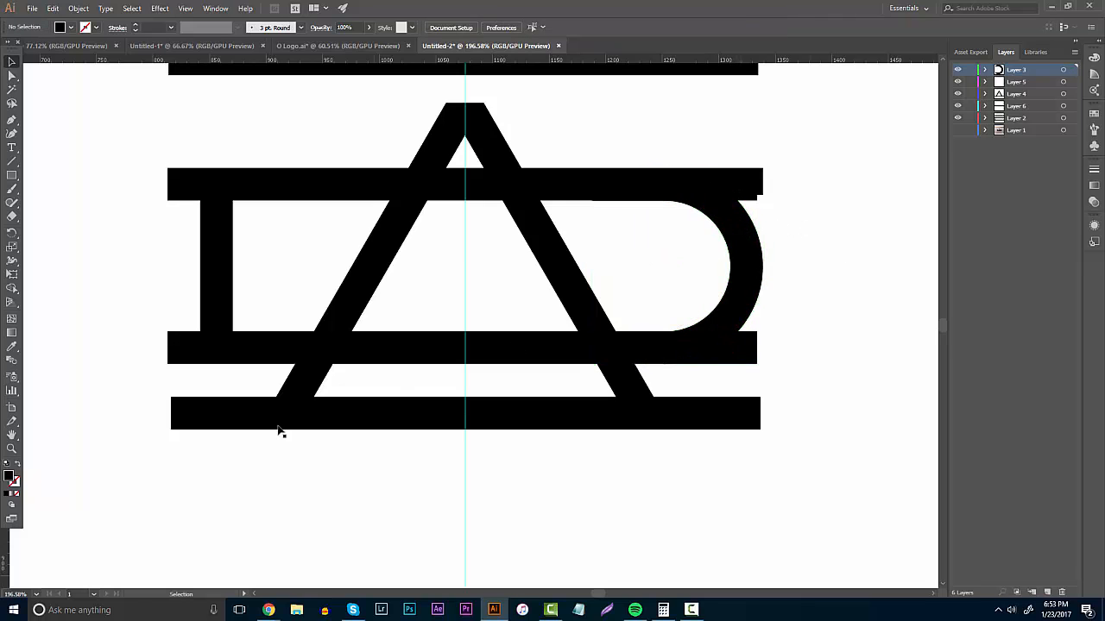
Step: Align the D curve's straight inner edge with the underside of the upper bar, checking the joint at close range
click(11, 447)
drag(607, 241, 97, 140)
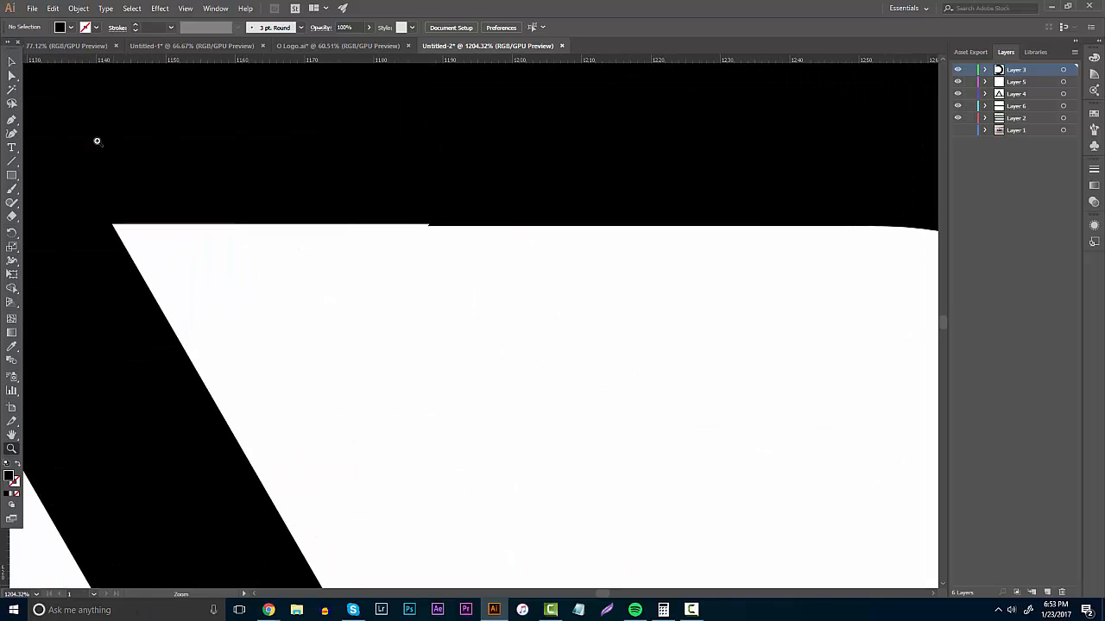
click(11, 61)
drag(506, 225, 609, 180)
click(479, 283)
click(493, 254)
click(12, 448)
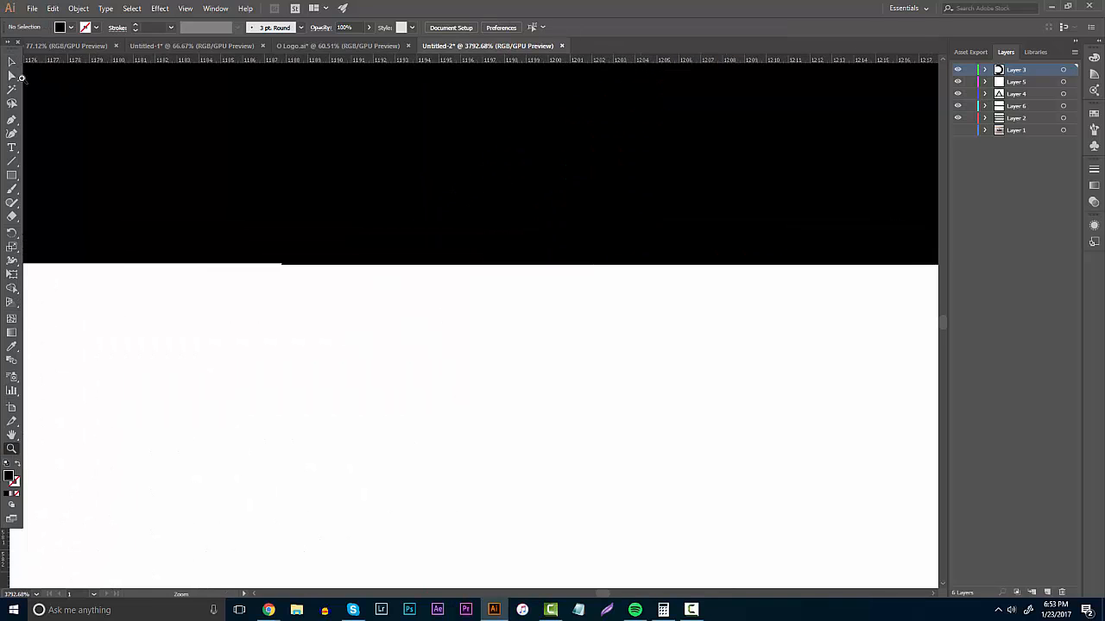
click(12, 62)
click(358, 247)
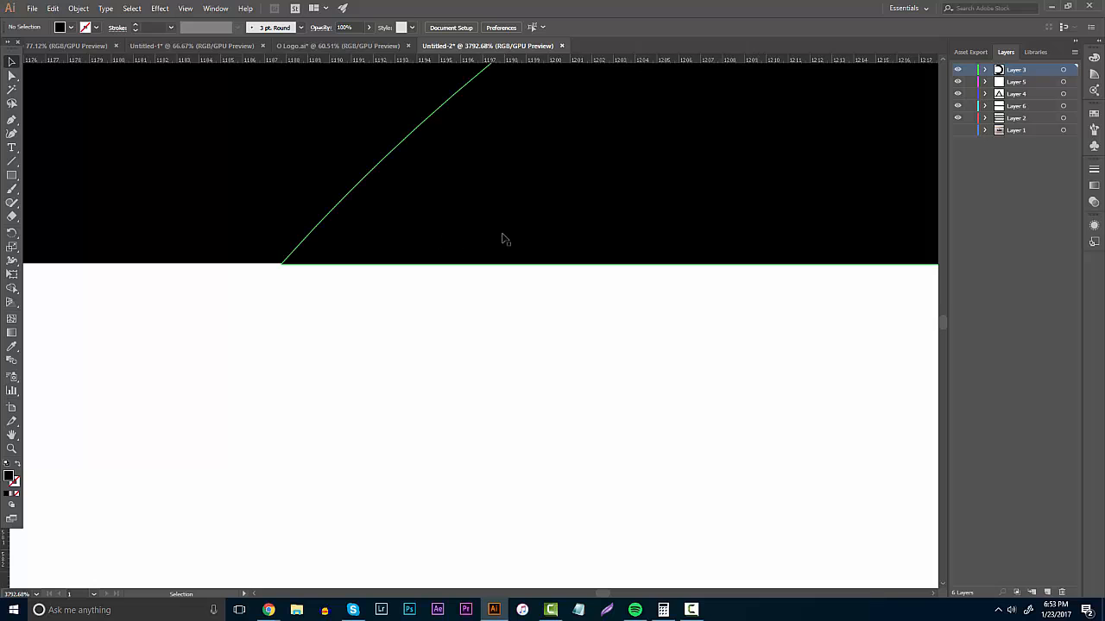
click(410, 319)
Step: Delete the spacer rectangle at the far end of the upper bar
click(12, 448)
alt+click(481, 338)
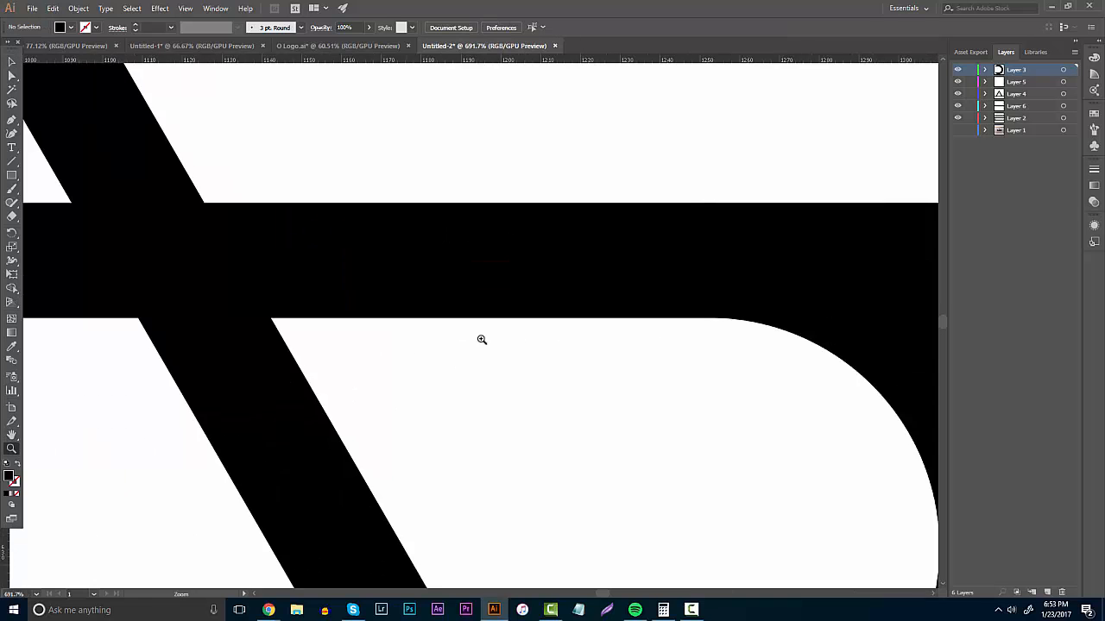
alt+click(596, 325)
click(626, 271)
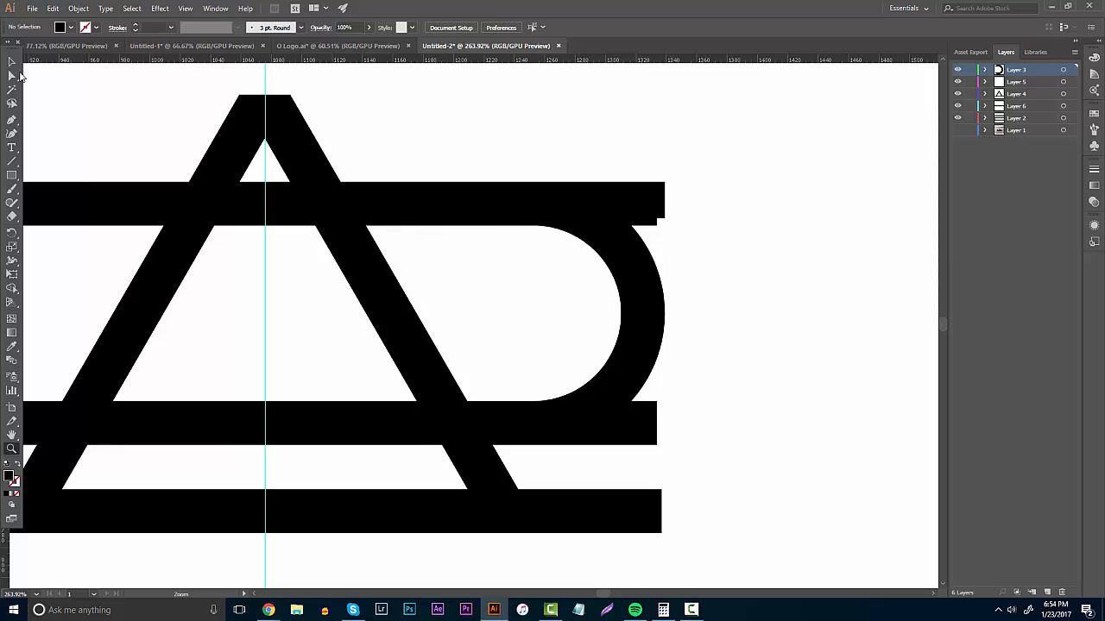
click(11, 61)
click(660, 202)
key(Delete)
Step: Select both horizontal bars with the D's curve and trim the upper bar's corner outside the curve using the Shape Builder
click(636, 219)
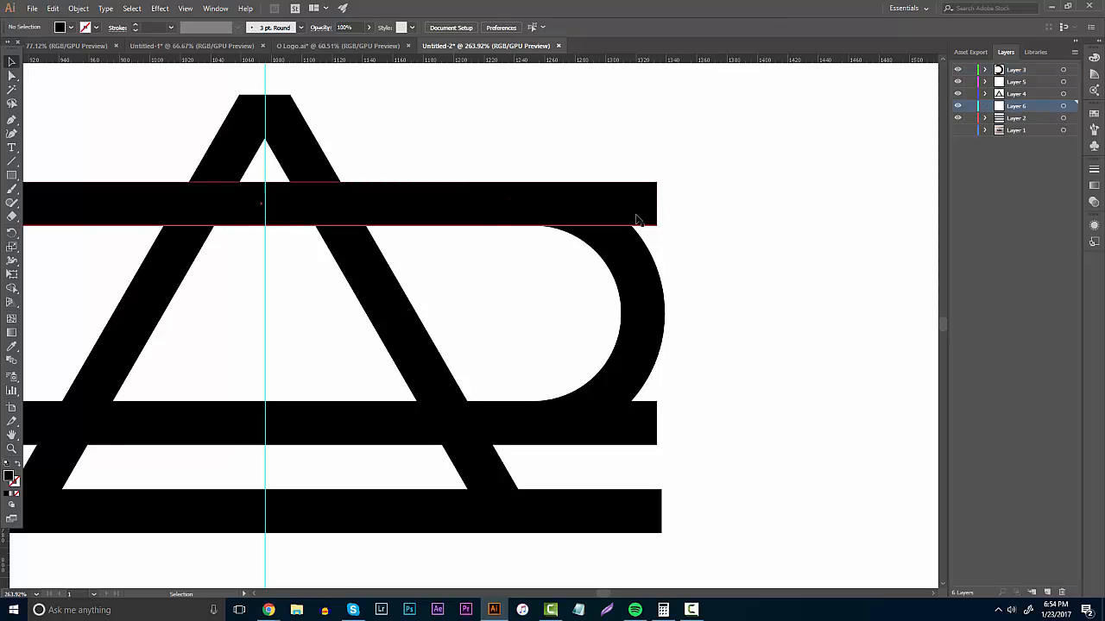
drag(697, 431, 550, 162)
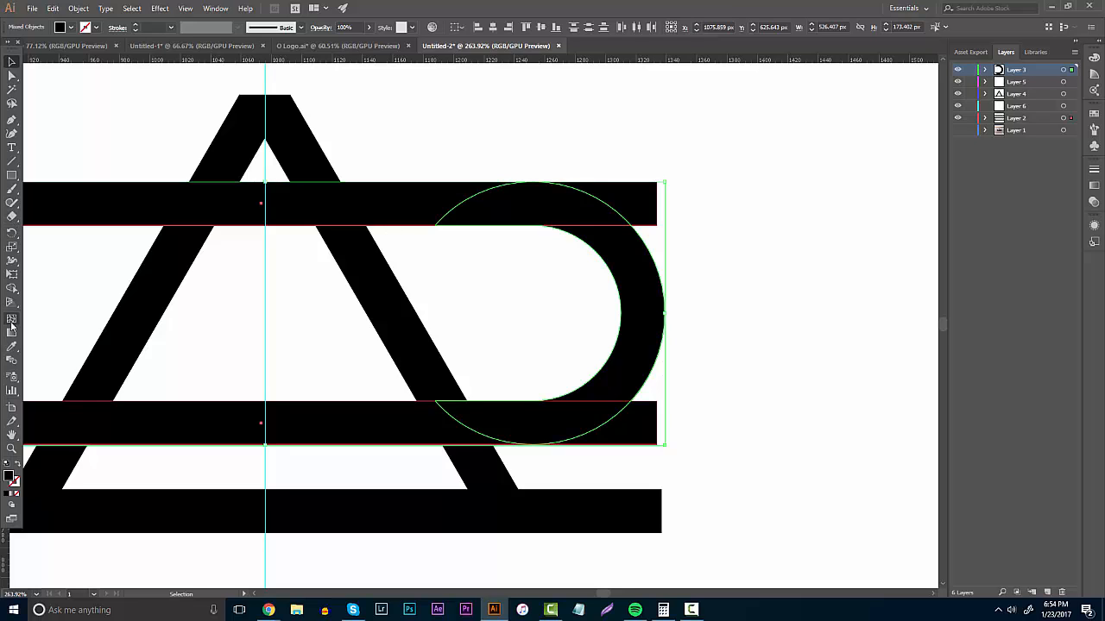
click(12, 290)
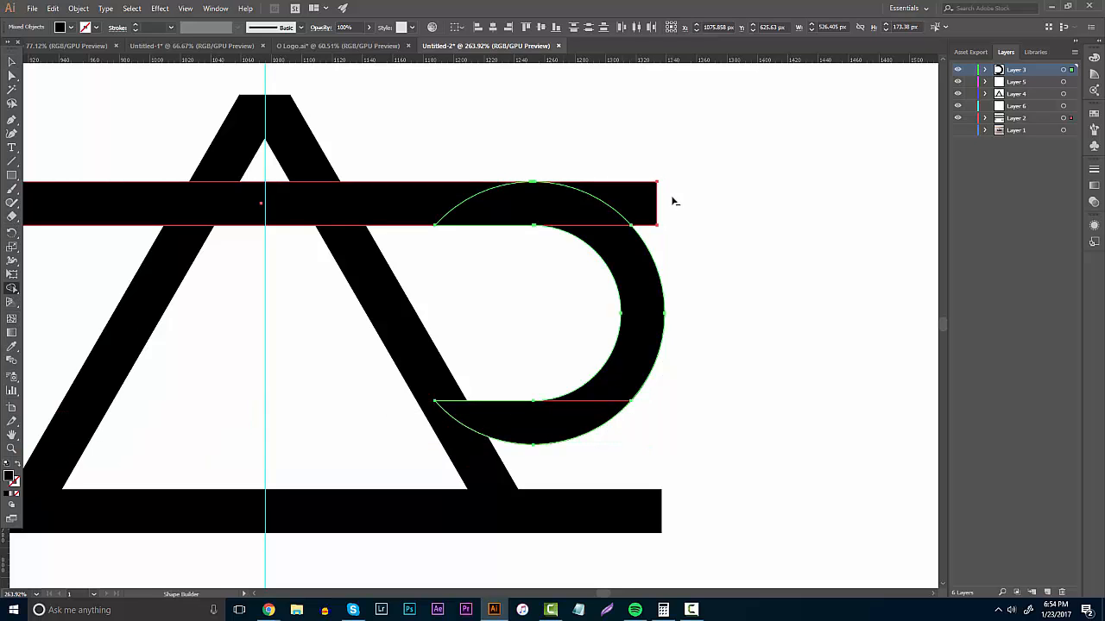
alt+click(639, 200)
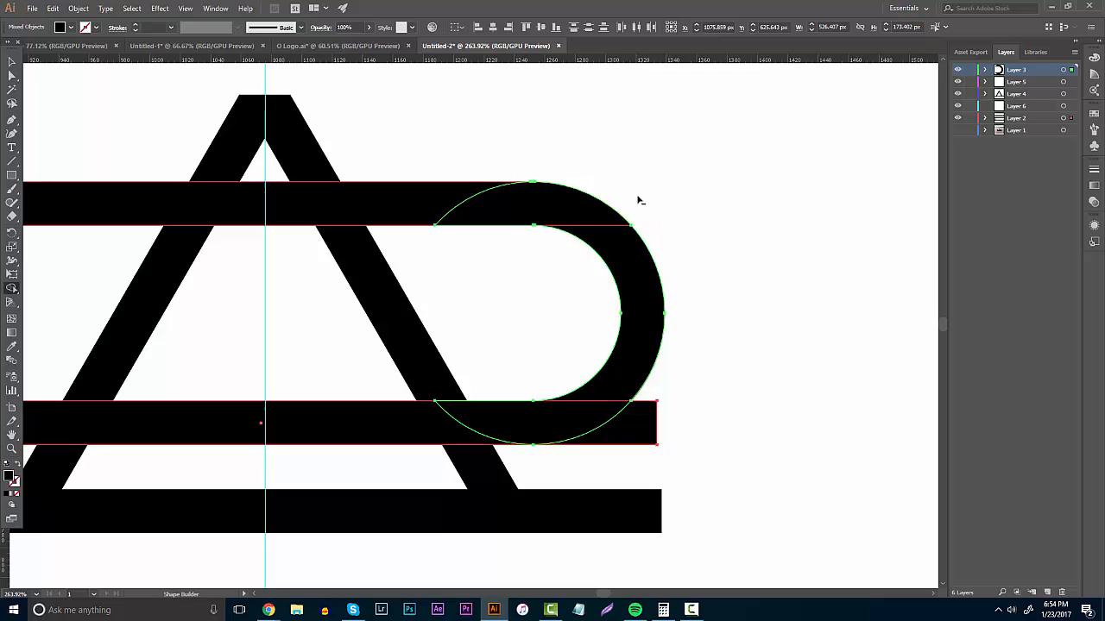
Step: Select the lower bar, D curve and A's right leg together, and trim the lower bar's corner outside the curve with the Shape Builder
key(v)
drag(695, 455, 469, 129)
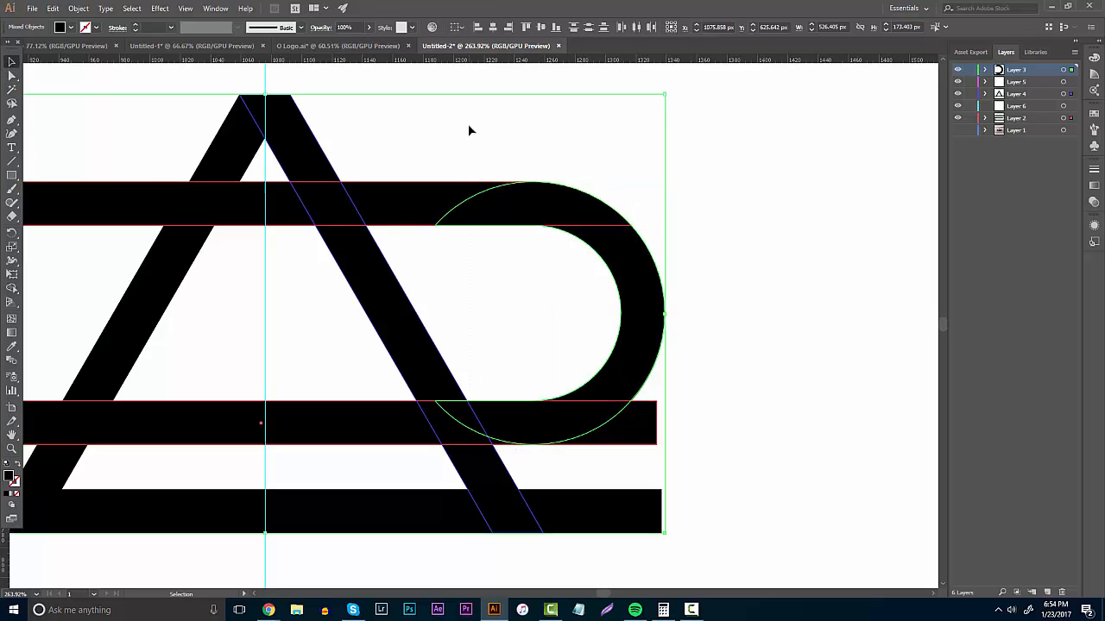
click(13, 288)
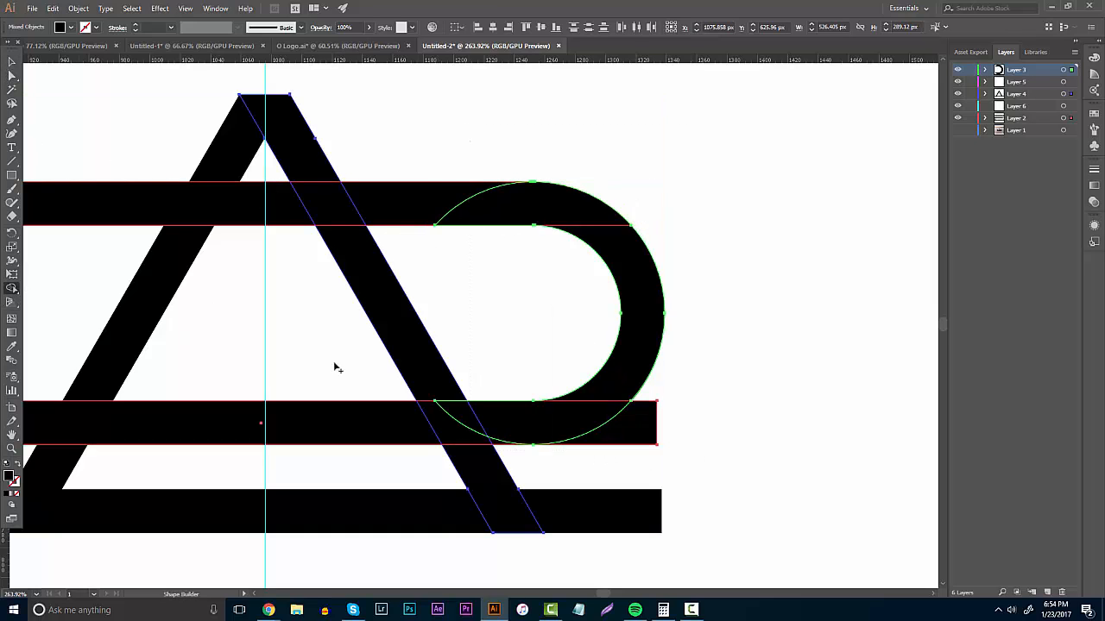
alt+click(643, 425)
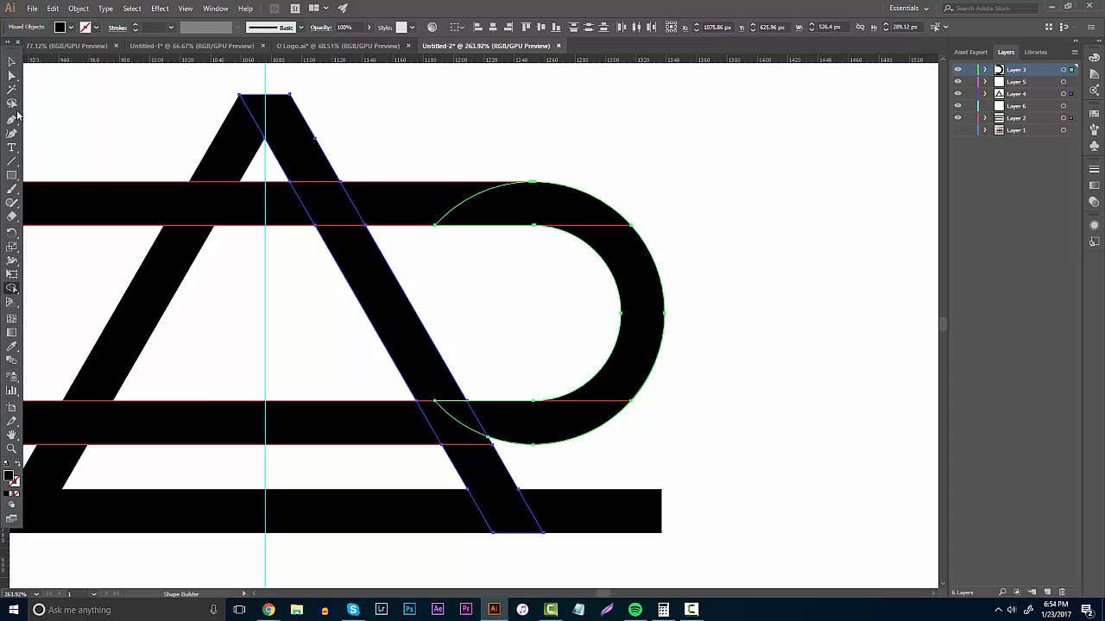
click(12, 61)
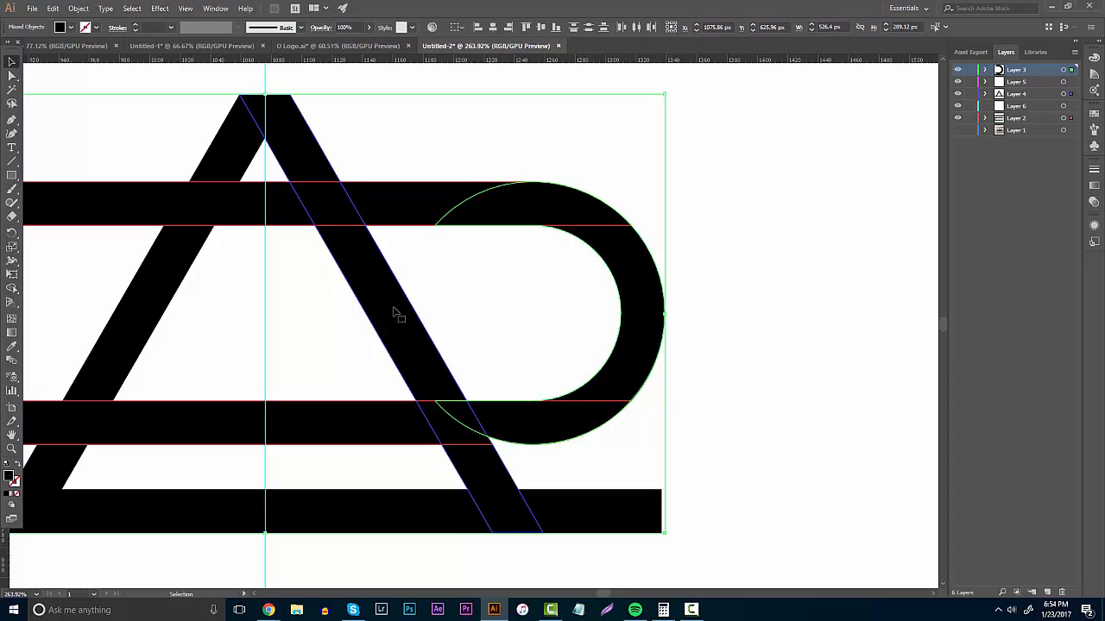
click(751, 394)
Step: Fill the notch beside the A's right leg by moving the lower bar's corner point to the D curve's lowest point with the Curvature tool
scroll(750, 394, down, 2)
click(12, 448)
drag(514, 403, 572, 389)
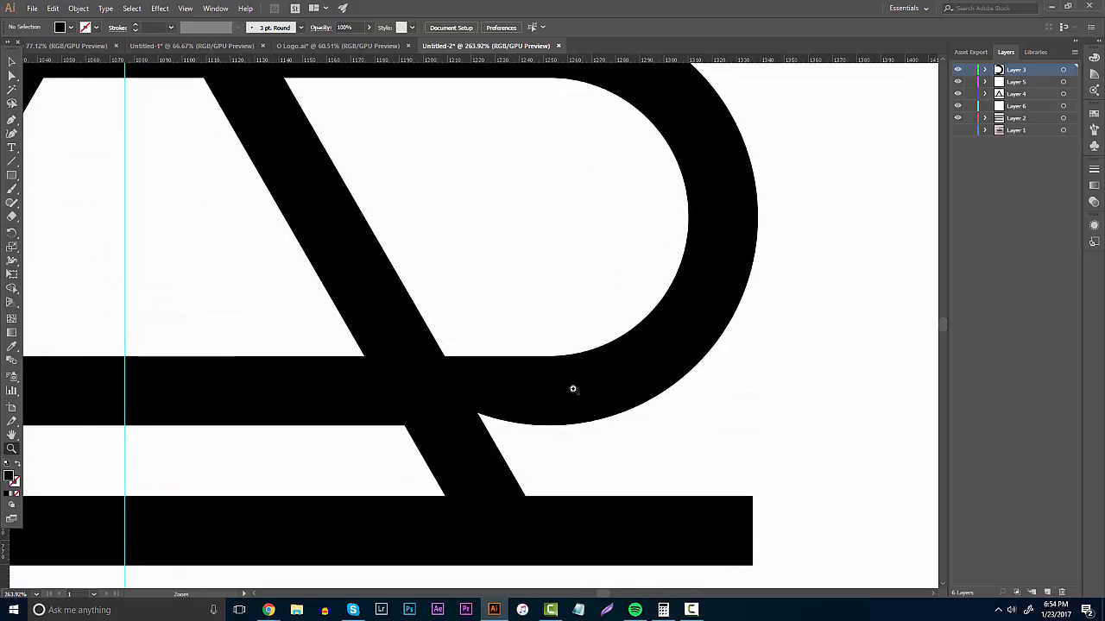
click(151, 398)
drag(455, 259, 287, 279)
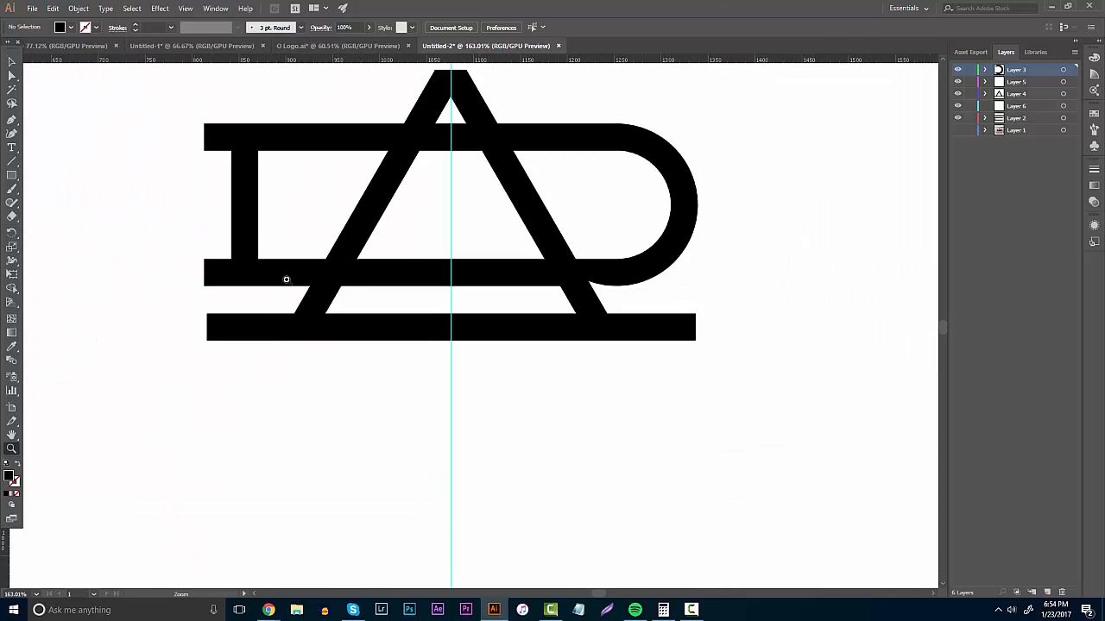
drag(644, 250, 716, 254)
drag(615, 264, 671, 263)
click(12, 62)
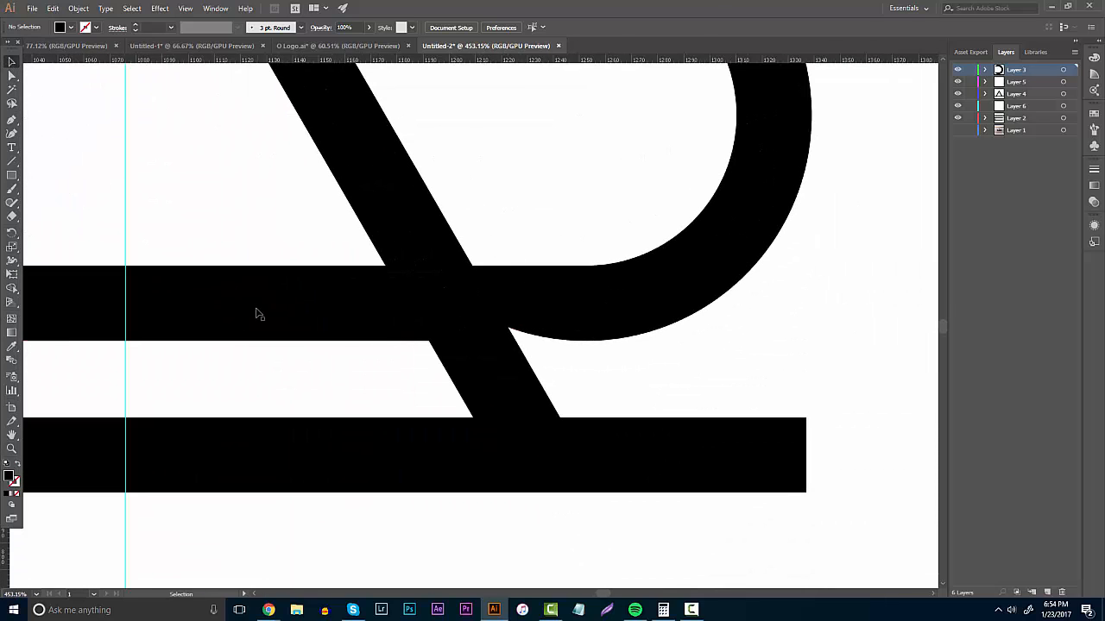
click(256, 311)
click(13, 132)
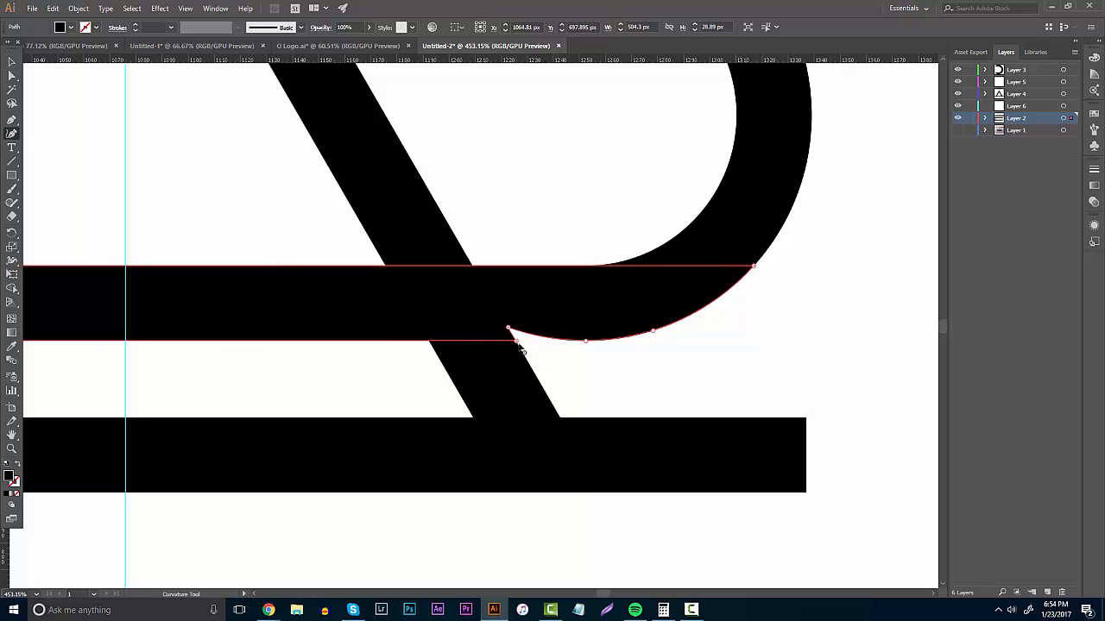
mouse_move(584, 343)
mouse_down()
mouse_move(619, 343)
mouse_move(585, 342)
mouse_up()
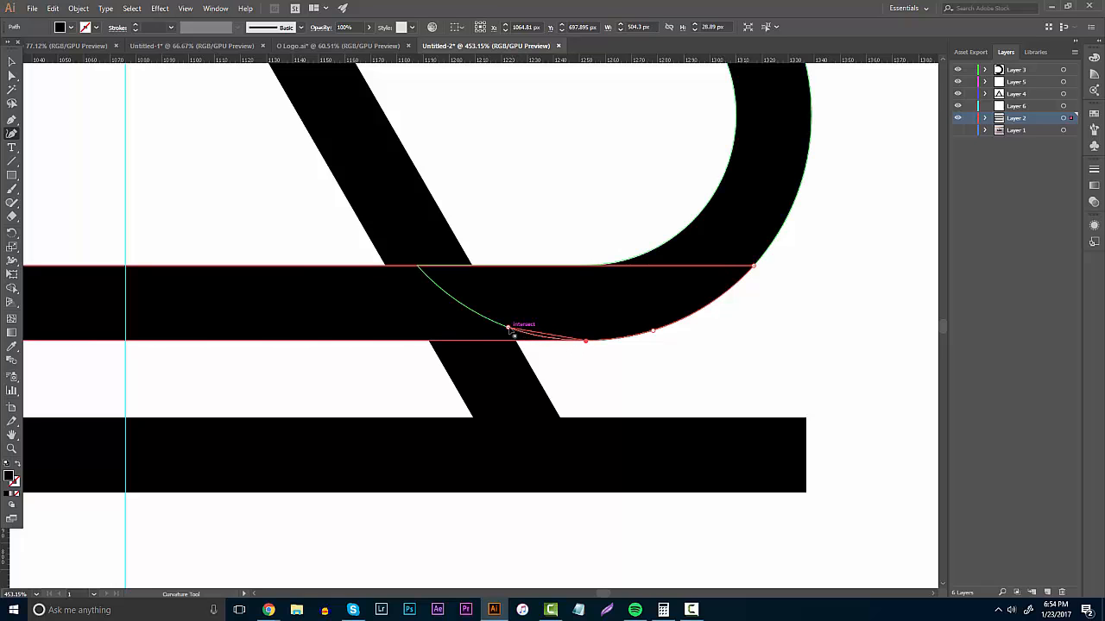
click(13, 62)
click(138, 227)
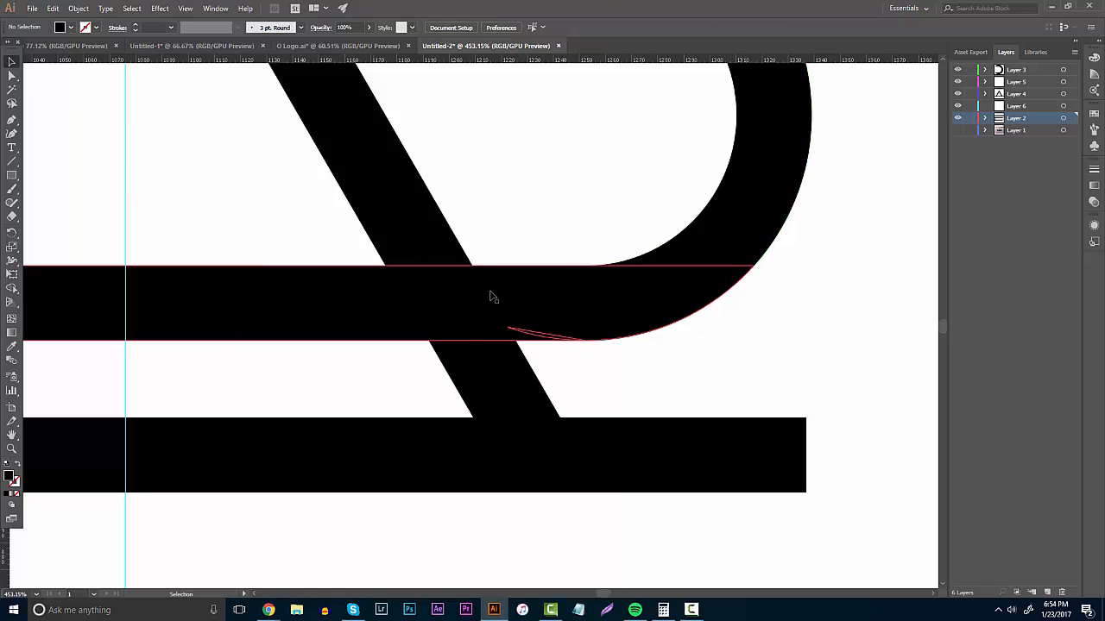
Step: Show the sketch on Layer 1 and paste a copy of the top bar midway between the D's bars, at about X 1074, Y 626 px
click(11, 446)
drag(436, 370, 468, 323)
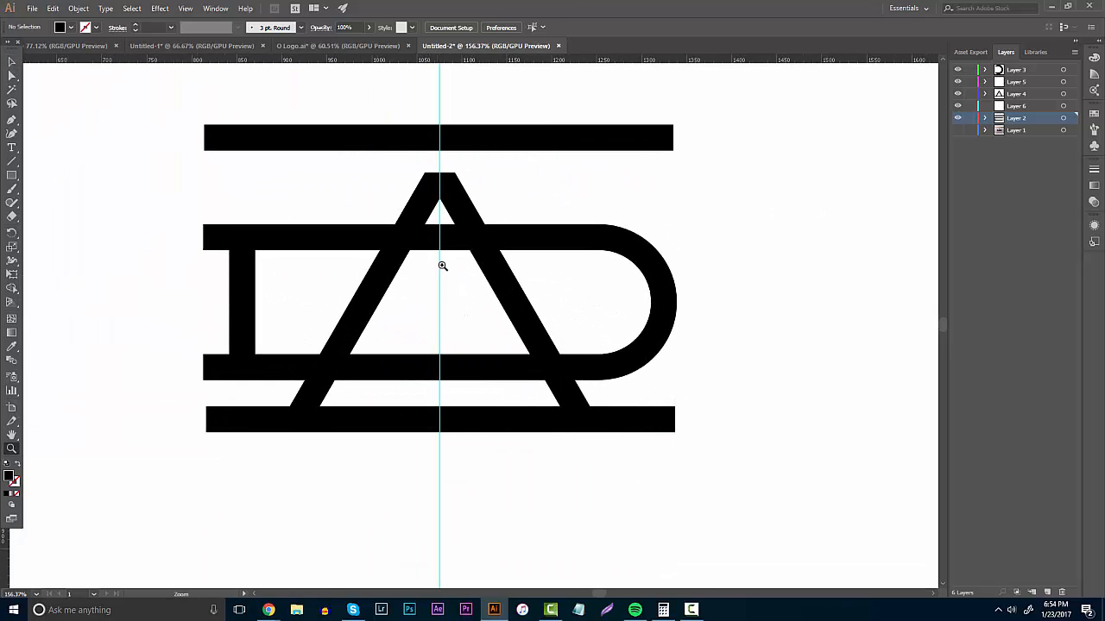
mouse_move(442, 266)
mouse_down()
mouse_move(459, 274)
mouse_move(575, 254)
mouse_up()
click(957, 130)
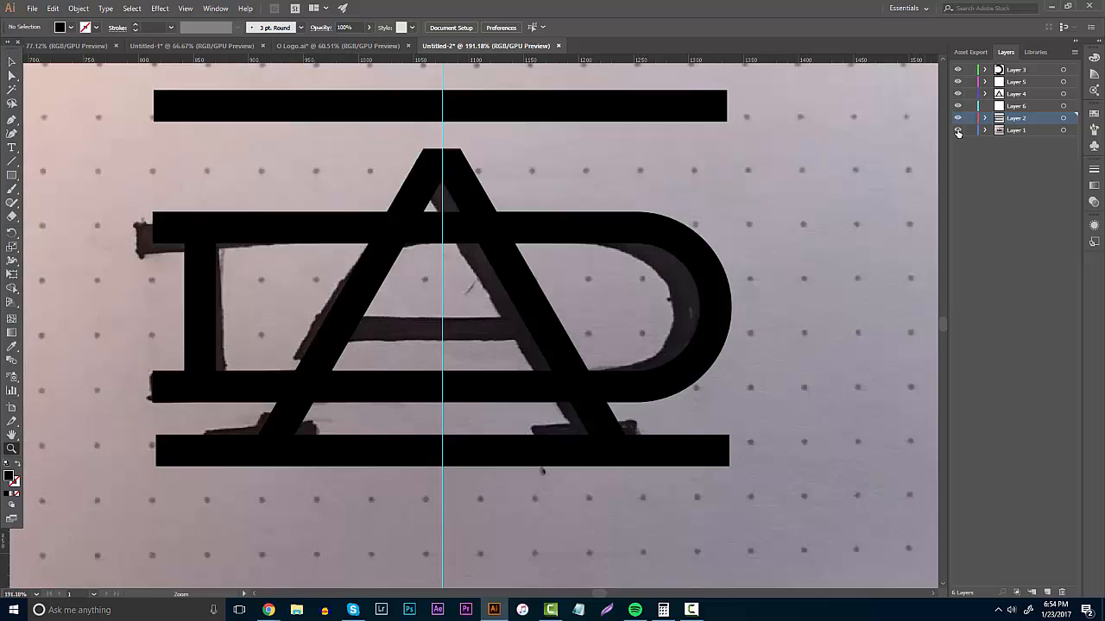
key(v)
click(244, 104)
key(ctrl+c)
key(ctrl+v)
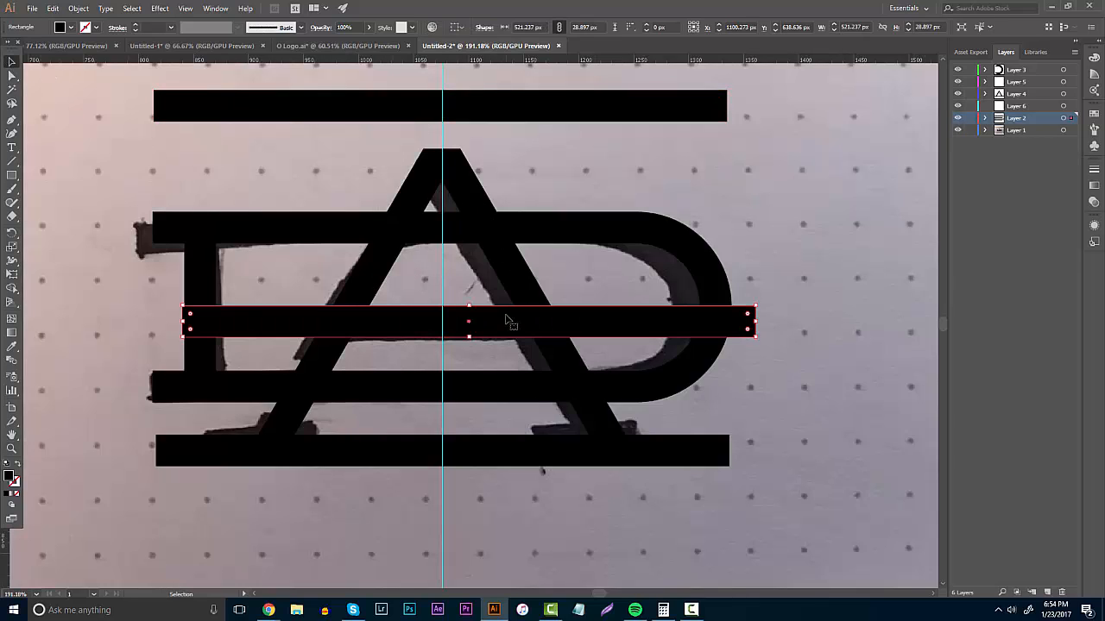
mouse_move(500, 323)
mouse_down()
mouse_move(471, 327)
mouse_move(483, 316)
mouse_up()
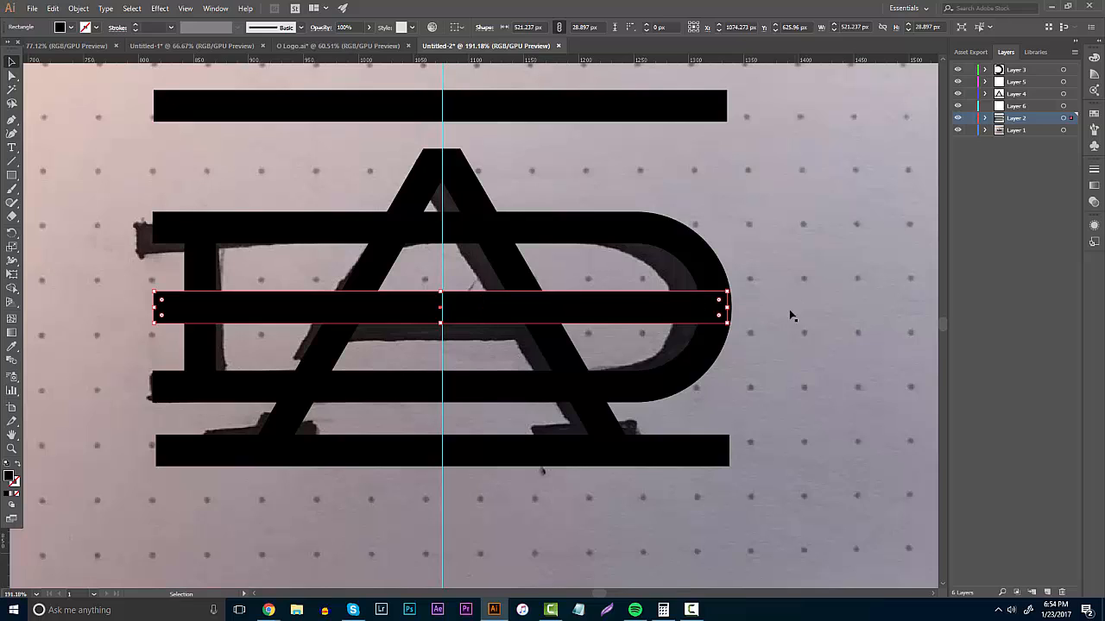
click(821, 270)
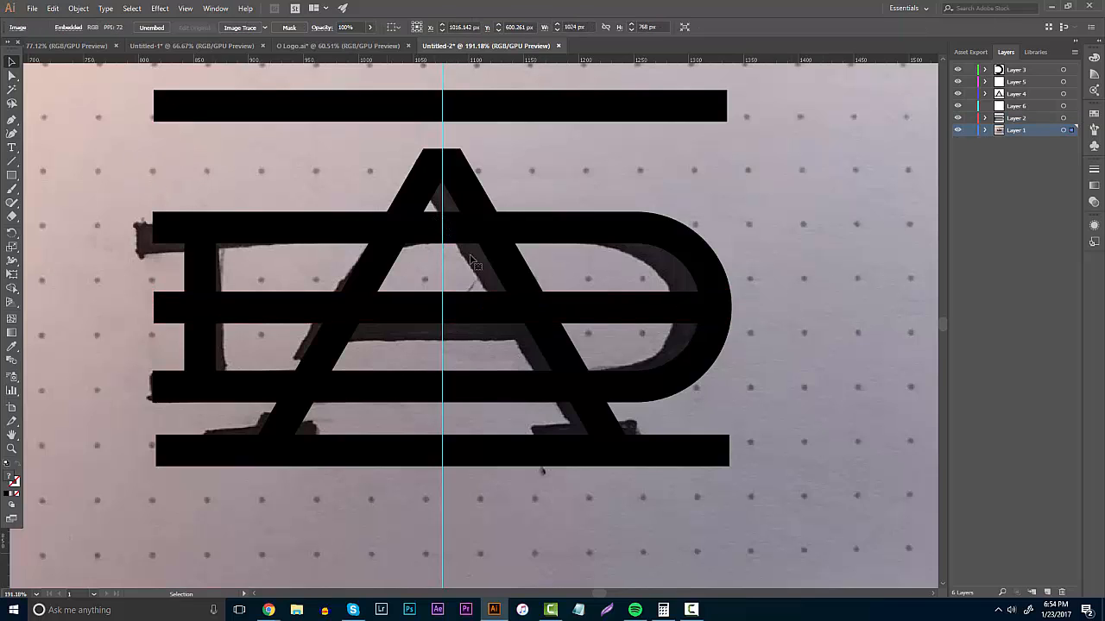
Step: Hide the sketch and use the Shape Builder to remove the new crossbar's parts outside the A's legs on both sides
click(956, 129)
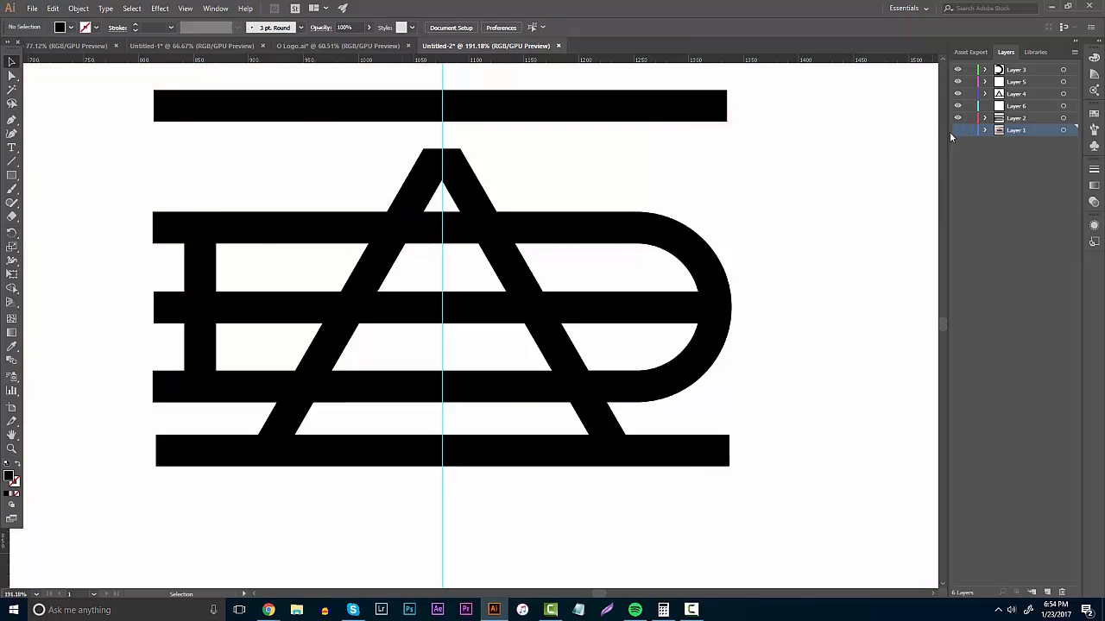
click(292, 313)
shift+click(544, 347)
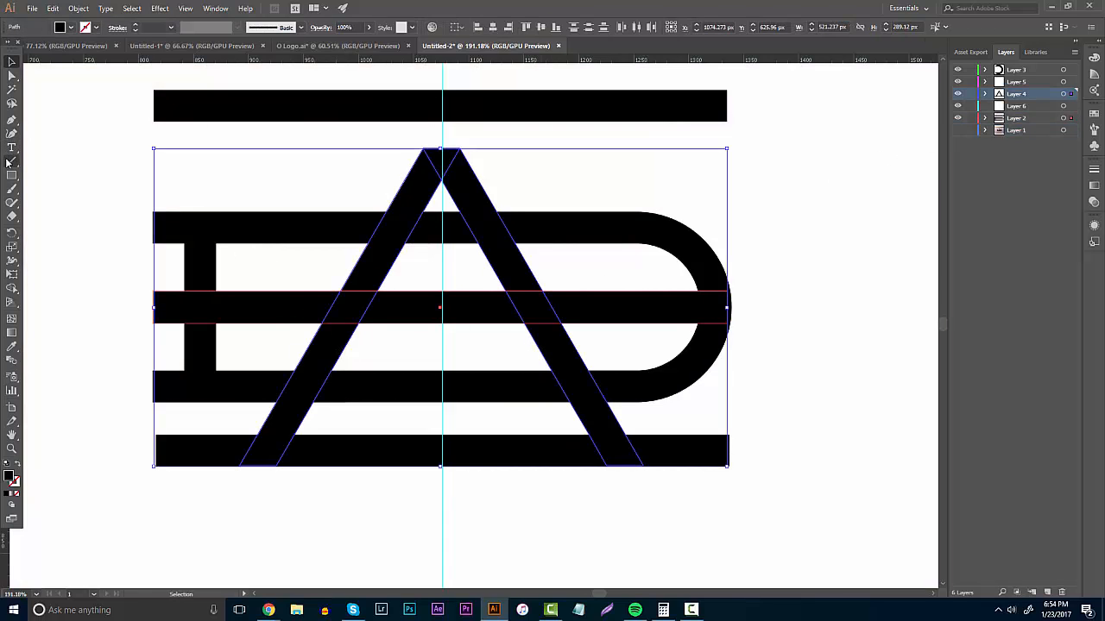
click(13, 292)
drag(164, 308, 336, 308)
drag(609, 308, 725, 308)
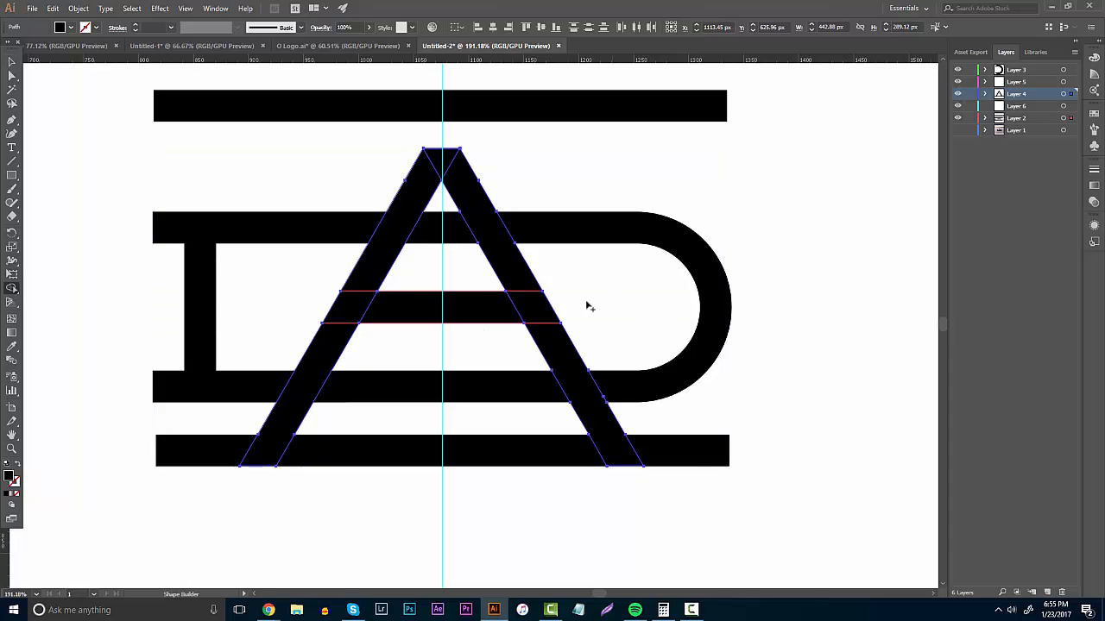
click(12, 61)
click(71, 117)
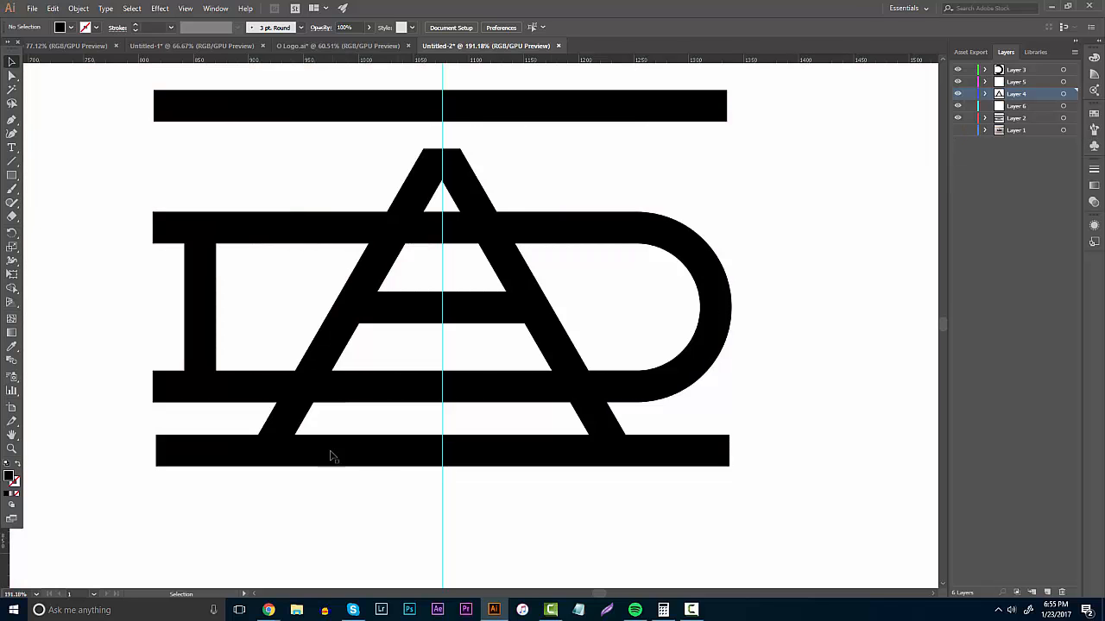
Step: Hide Layer 2 and compare the A's feet with the sketch on Layer 1, hiding the sketch again when done
scroll(333, 457, down, 2)
click(11, 444)
click(245, 348)
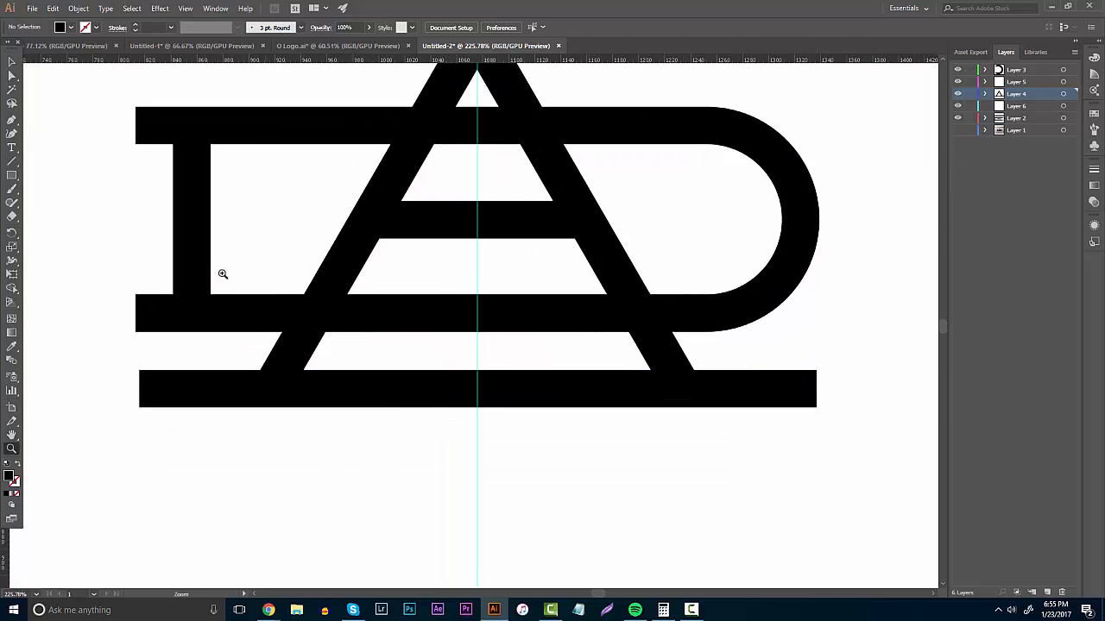
click(13, 62)
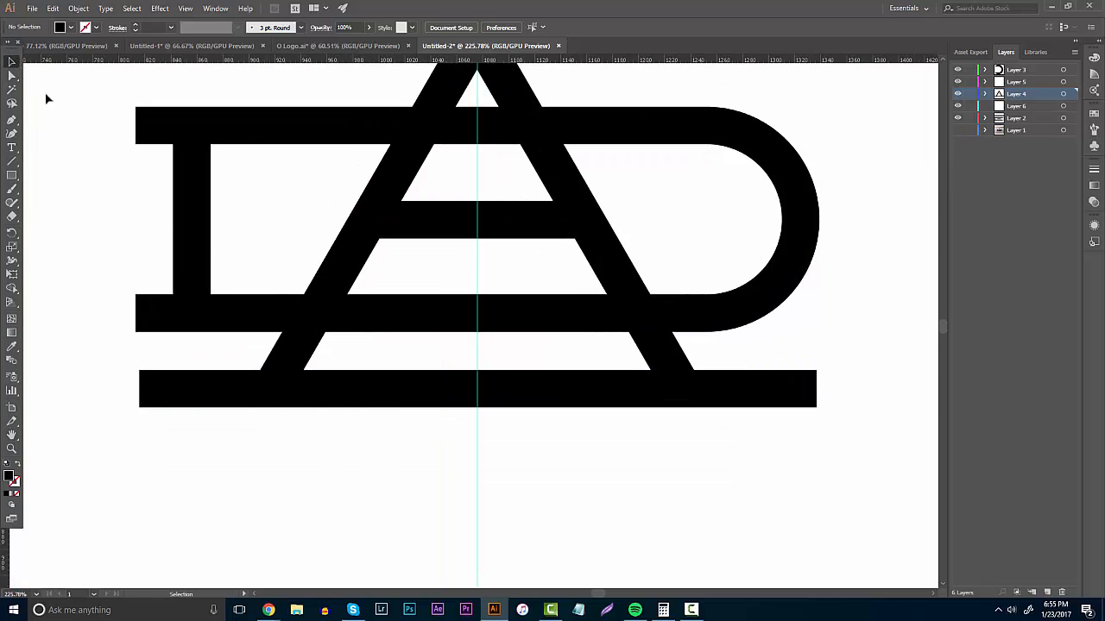
click(957, 118)
click(957, 129)
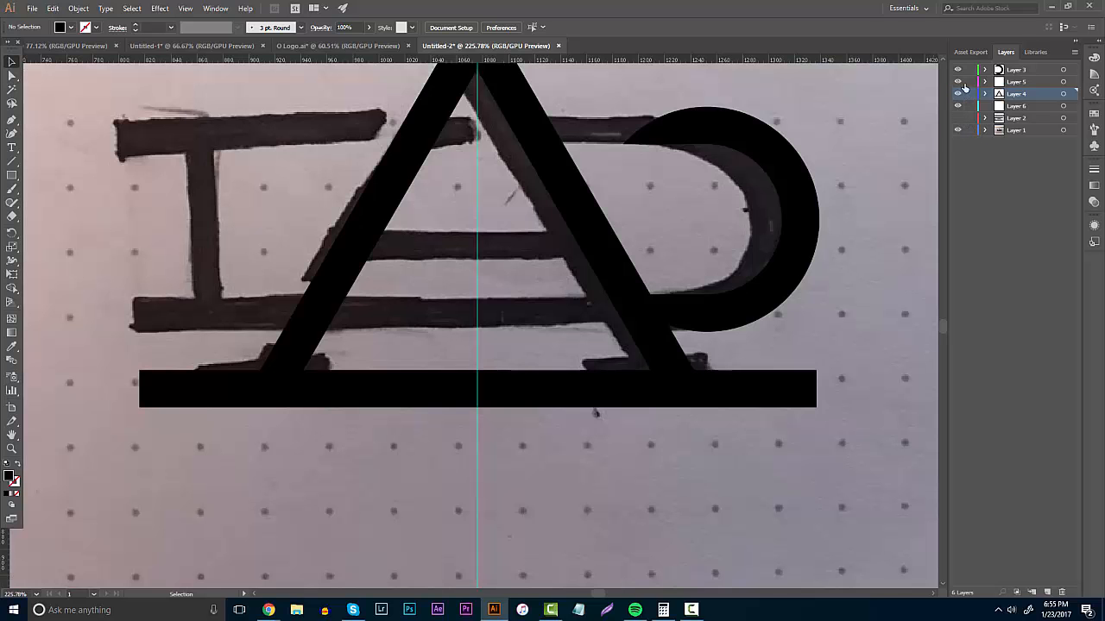
click(957, 129)
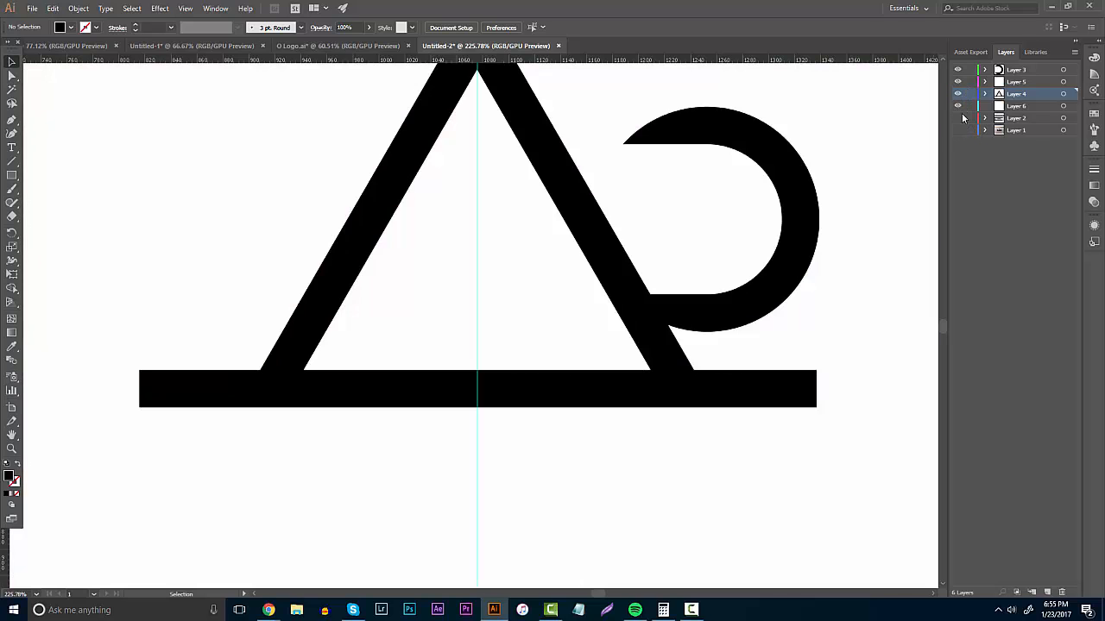
Step: Show Layers 1 and 2 and place a copy of the I's stem one stem width outside the A's left leg, using a temporary spacer
click(957, 118)
click(957, 129)
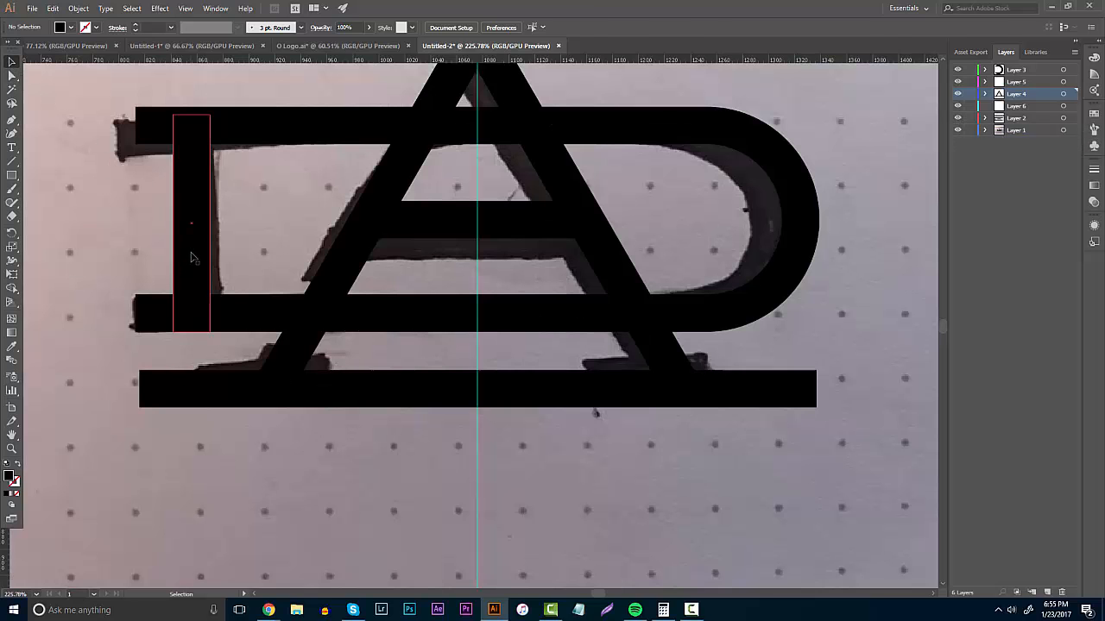
click(192, 257)
drag(192, 256, 207, 453)
click(240, 399)
click(245, 446)
click(240, 459)
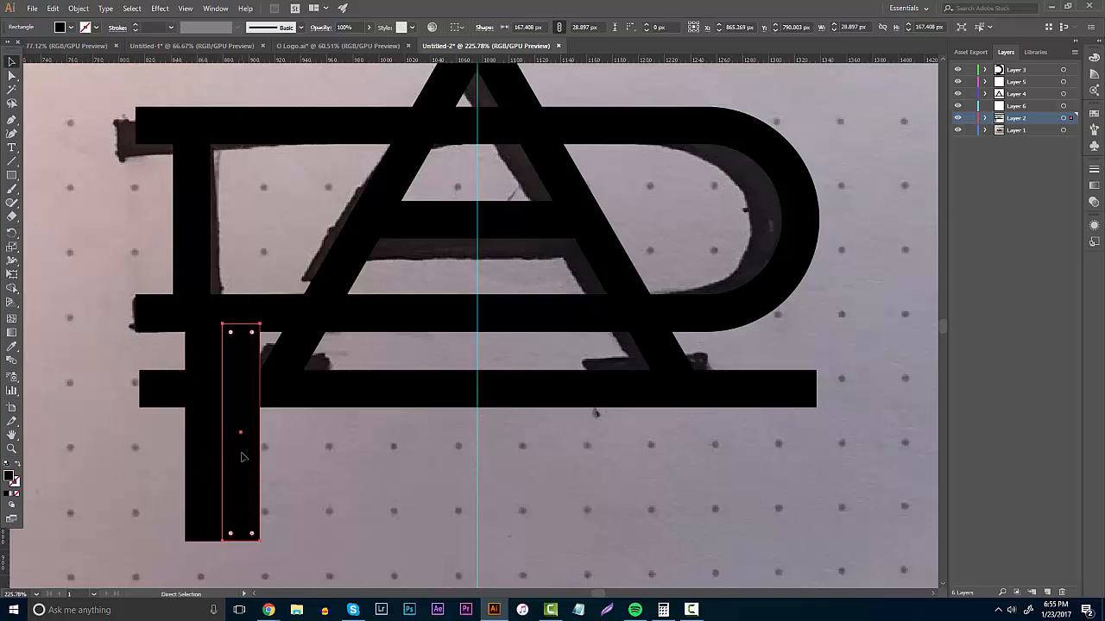
key(Delete)
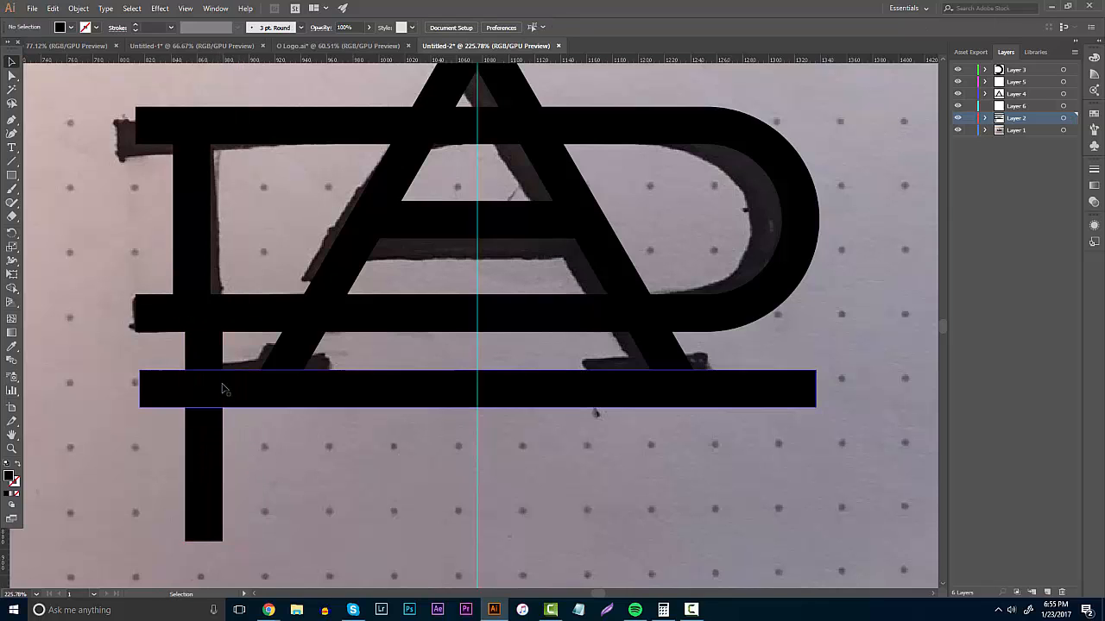
Step: Copy the guide stem to the inner side of the A's left leg, one stem width away, and hide the sketch on Layer 1
click(207, 453)
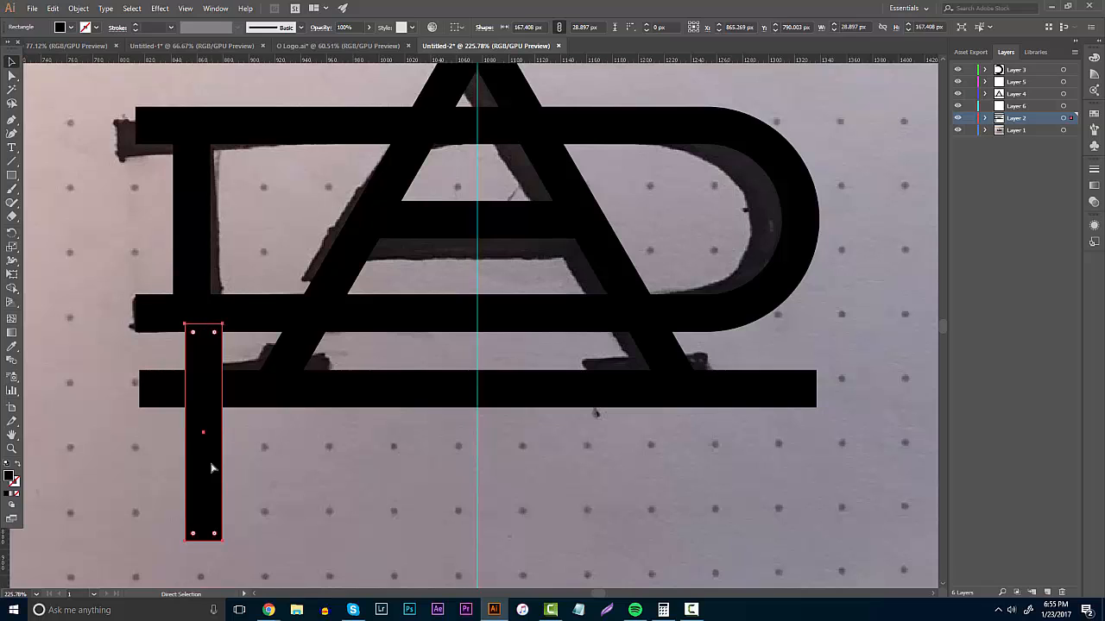
drag(214, 466, 363, 436)
key(ctrl+shift+a)
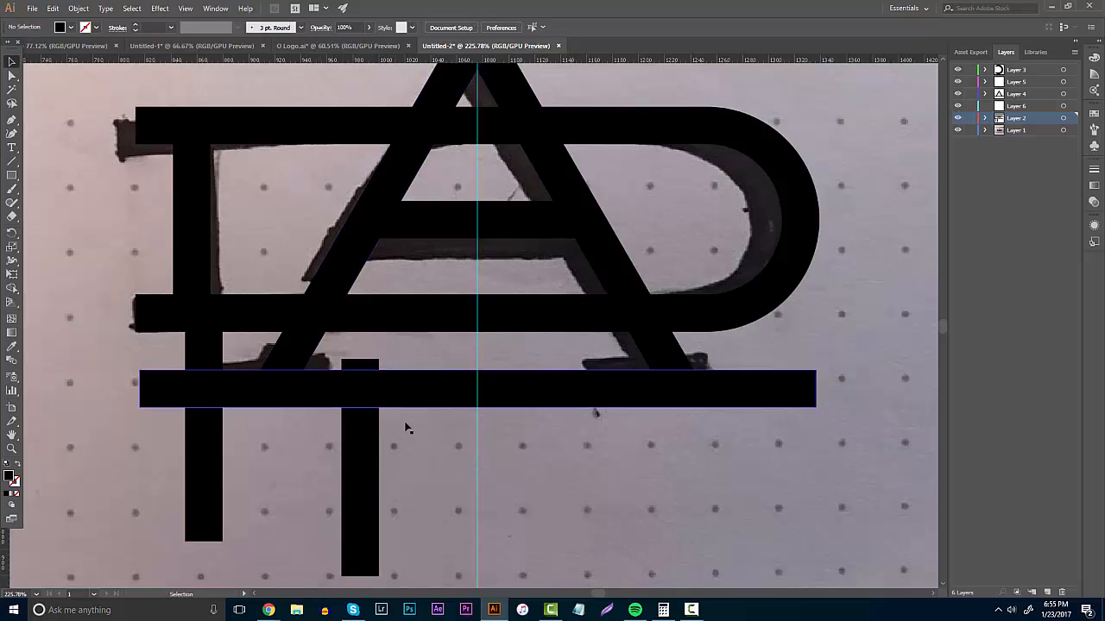
click(252, 414)
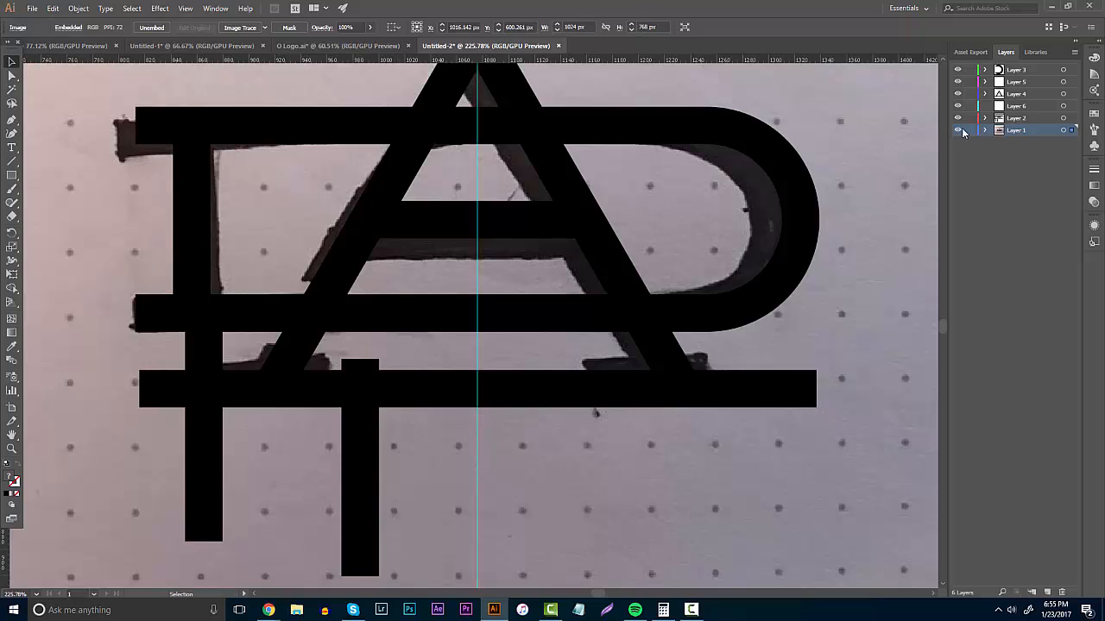
click(957, 130)
Step: Use the Shape Builder to remove the part of the base bar that extends left beyond the outer guide stem
click(360, 484)
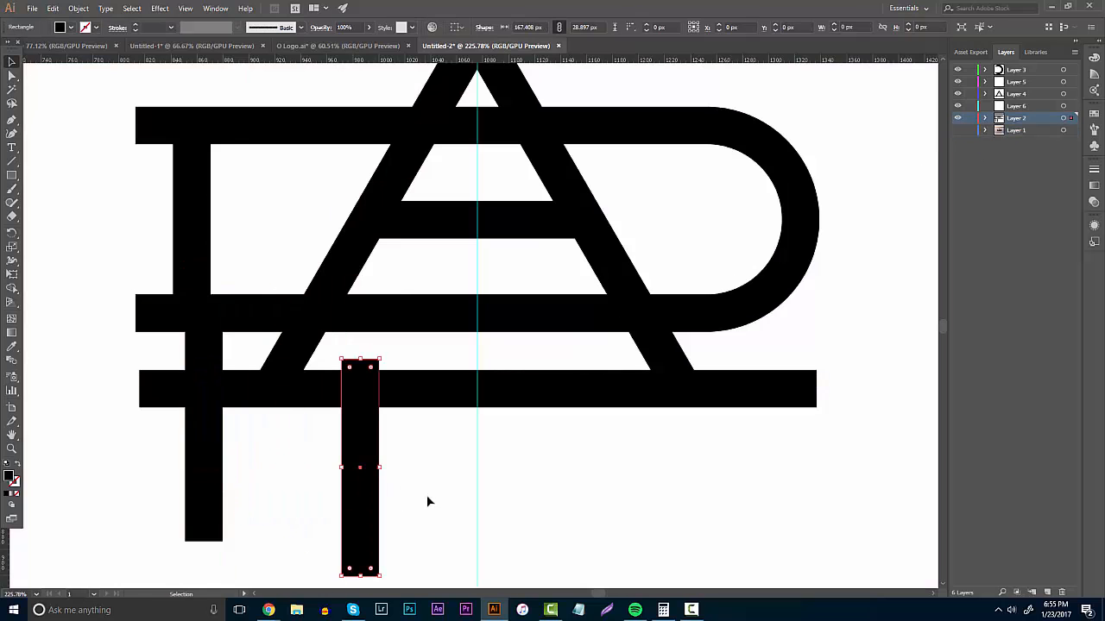
drag(223, 400, 126, 354)
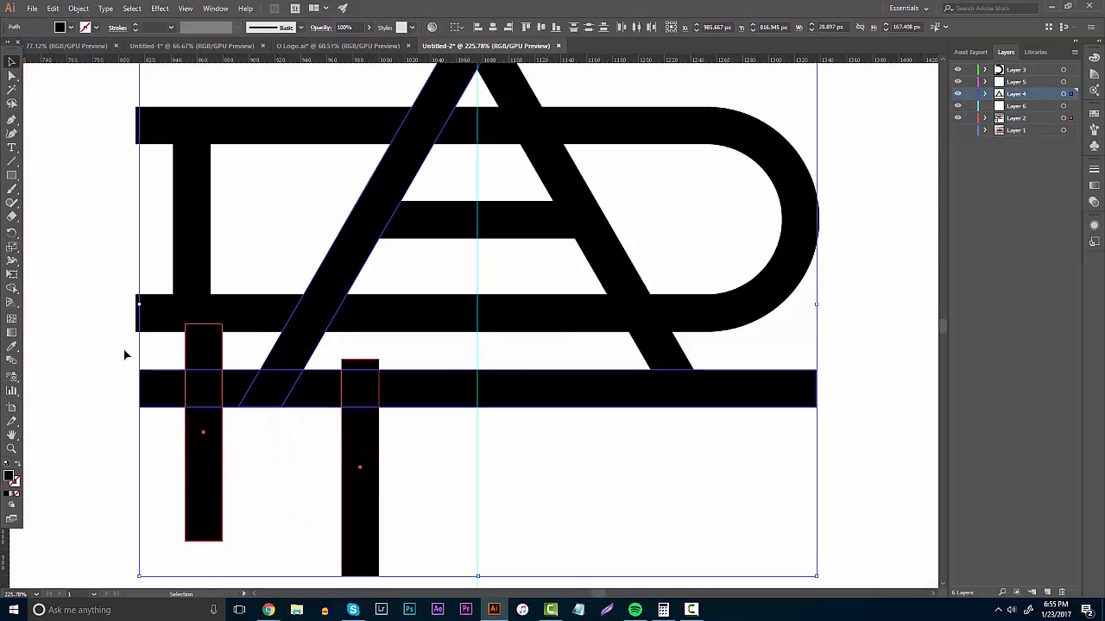
click(13, 288)
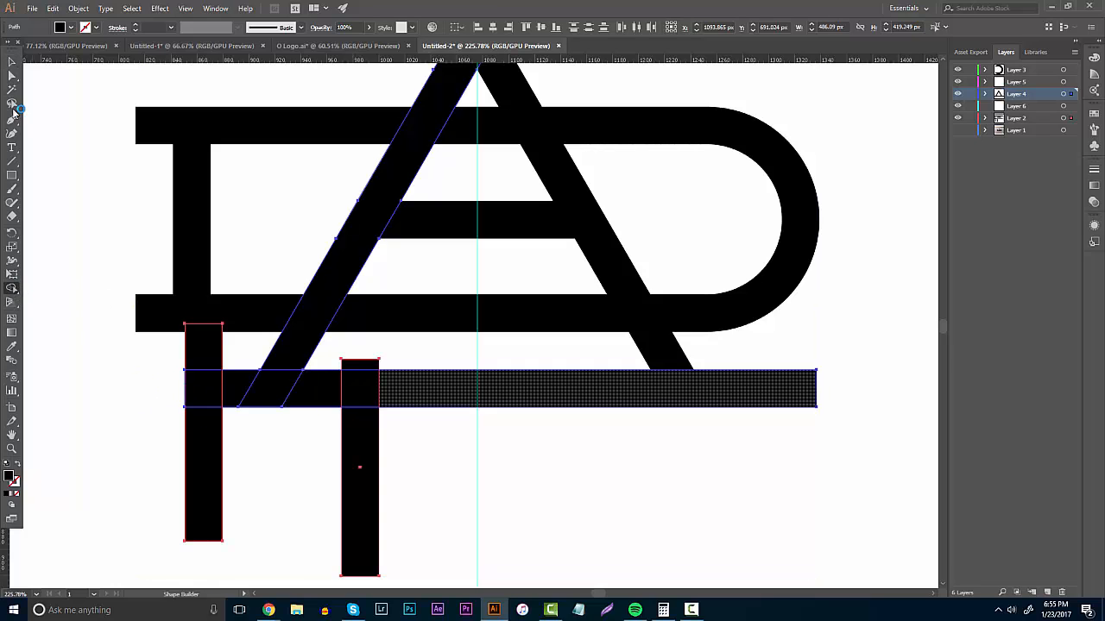
click(12, 62)
click(116, 328)
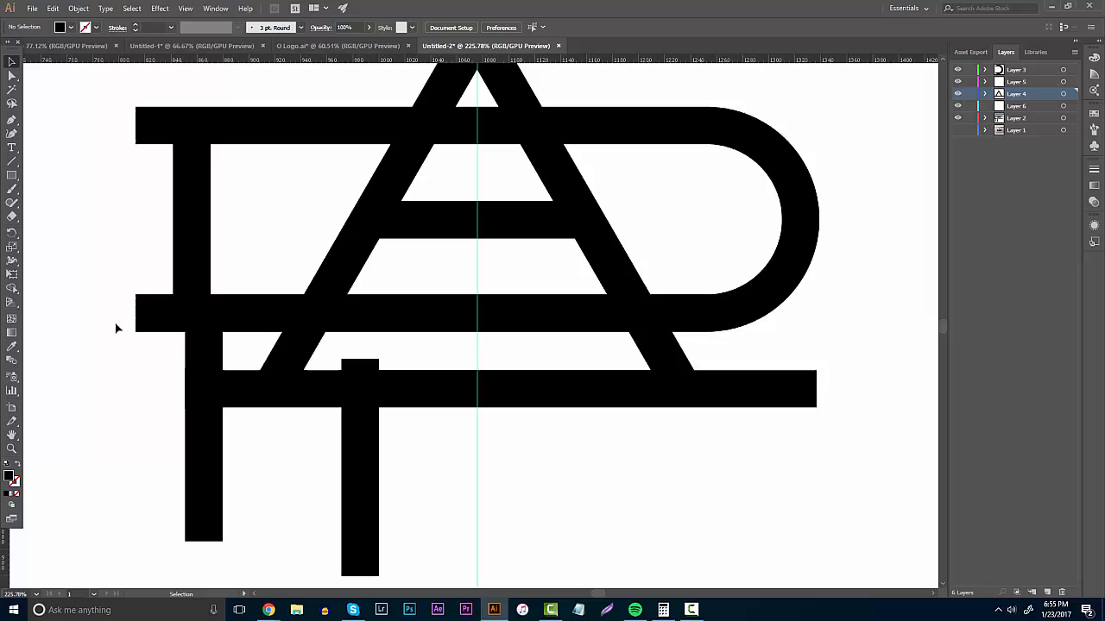
Step: Select both guide stems and move them together to either side of the A's right leg
click(203, 359)
shift+click(360, 373)
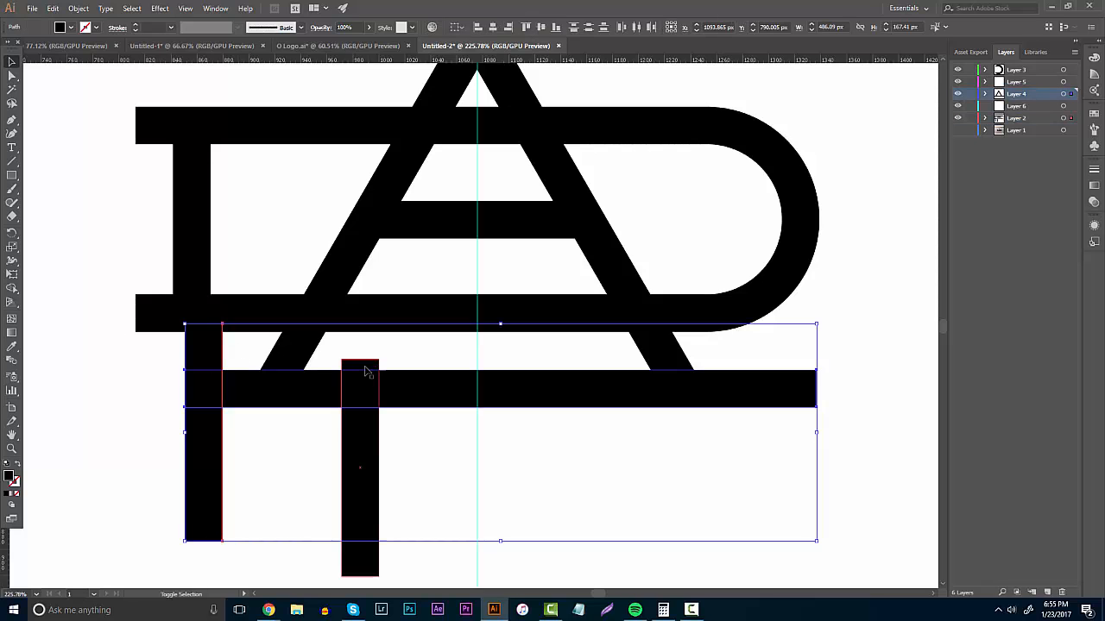
click(428, 477)
click(351, 524)
shift+click(198, 423)
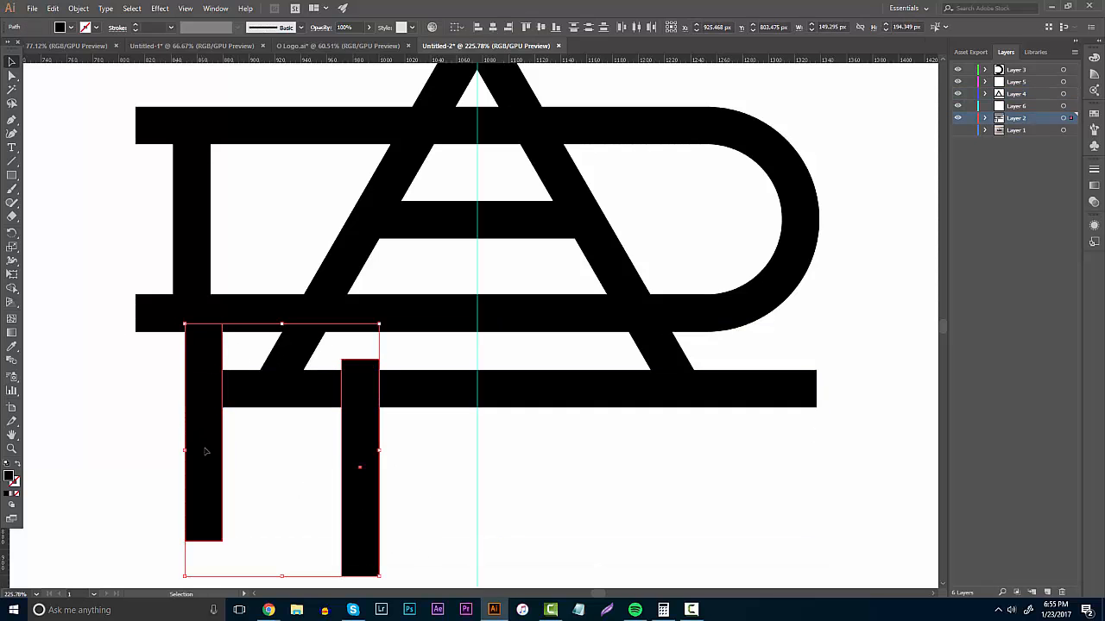
drag(206, 451, 587, 445)
click(680, 480)
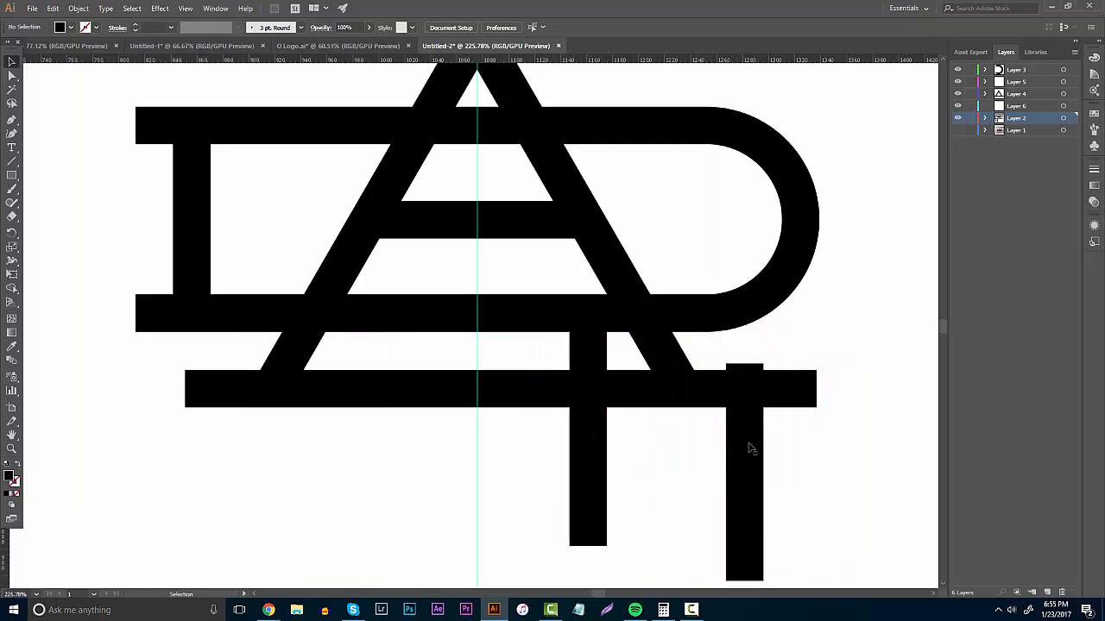
Step: Adjust each guide stem to sit about one stem width from the A's right leg, deleting the temporary spacer copy
mouse_move(734, 463)
mouse_down()
mouse_move(712, 461)
mouse_move(714, 444)
mouse_move(745, 446)
mouse_up()
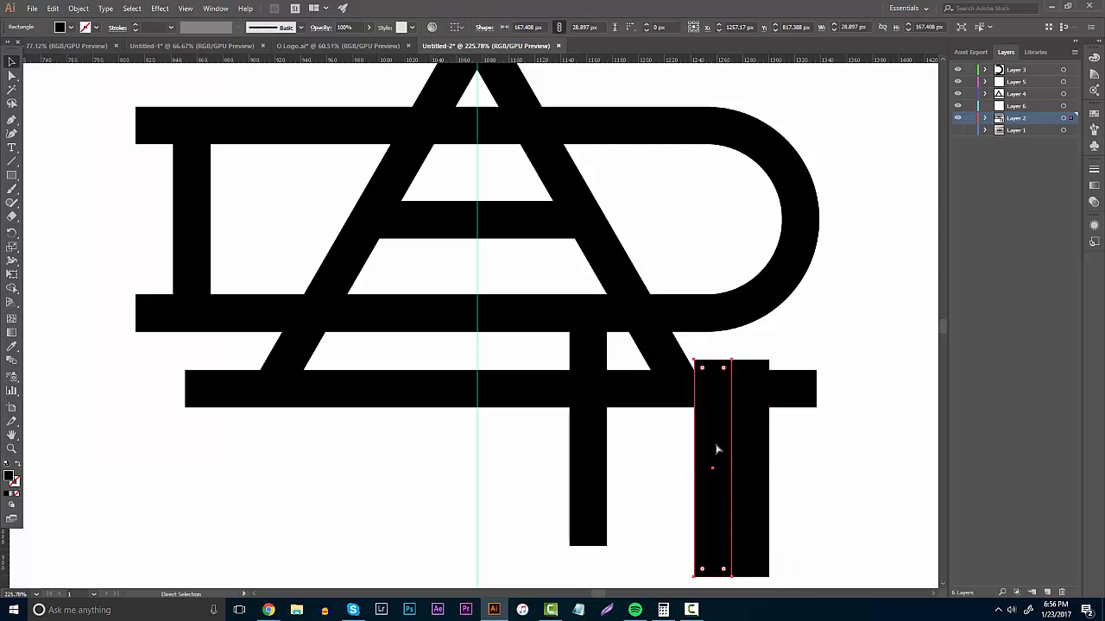
key(Delete)
key(v)
drag(595, 458, 605, 429)
click(636, 427)
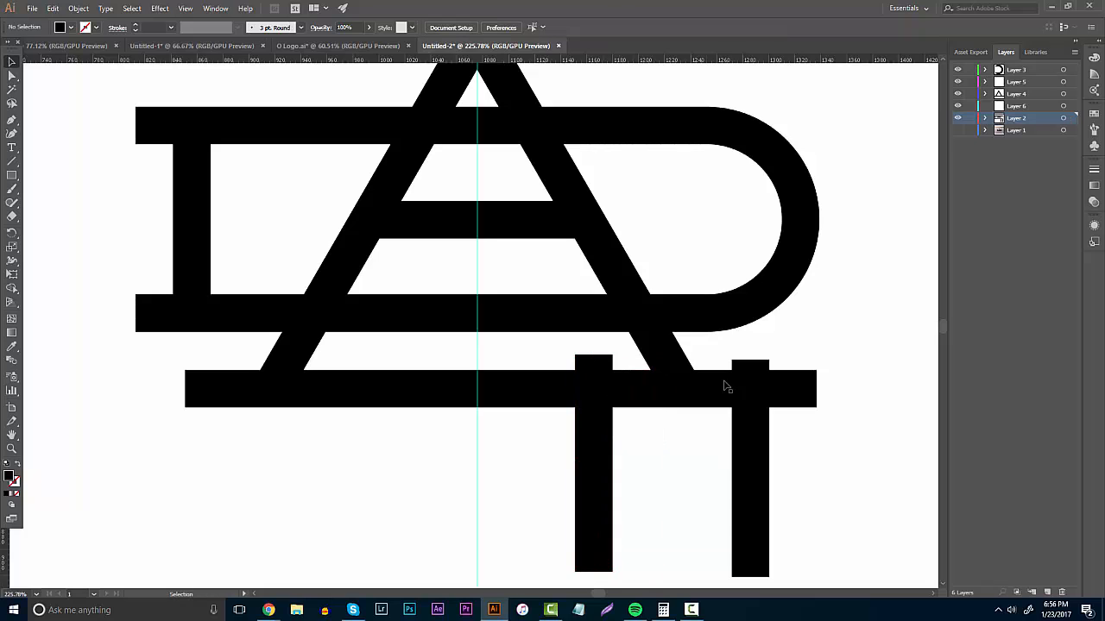
Step: Use the Shape Builder to remove the part of the base bar that extends right beyond the outer guide stem
click(747, 452)
shift+click(592, 365)
shift+click(272, 367)
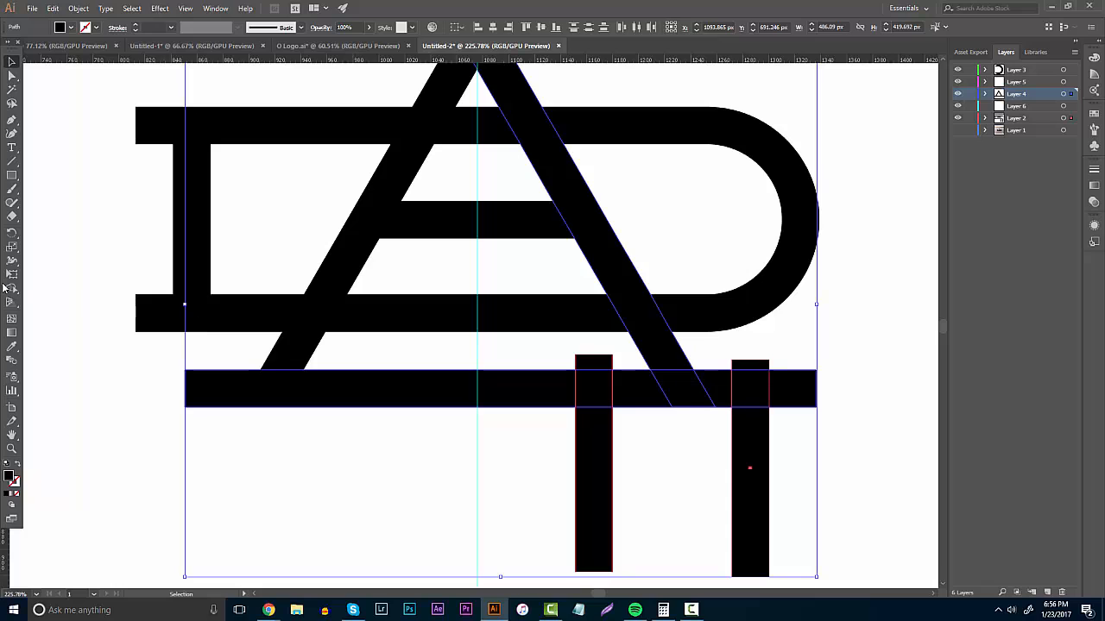
click(12, 287)
alt+click(795, 390)
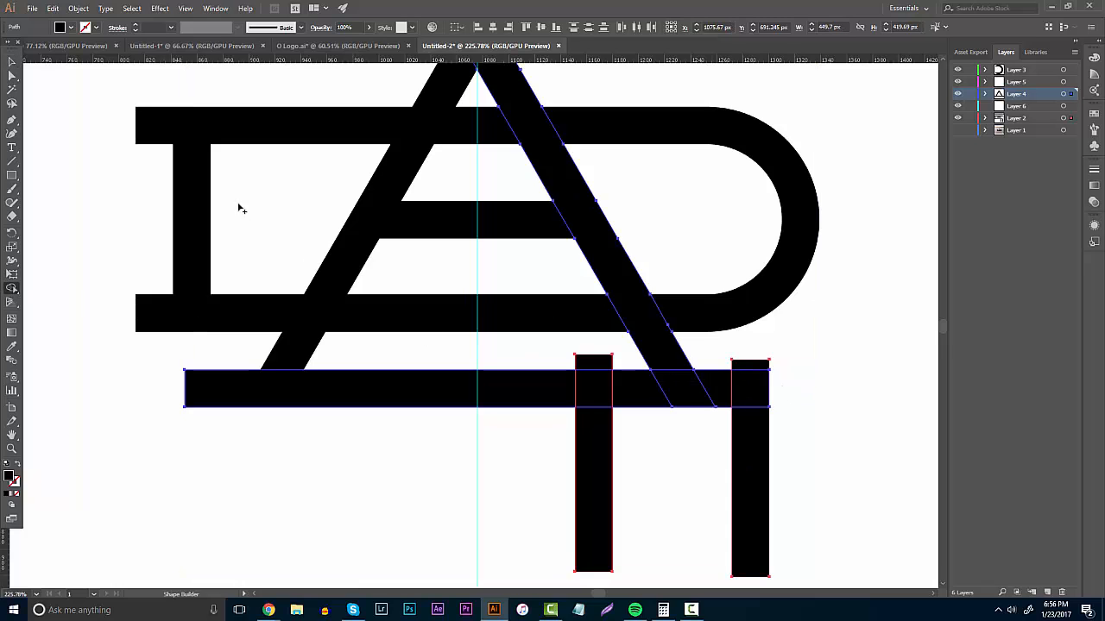
click(11, 61)
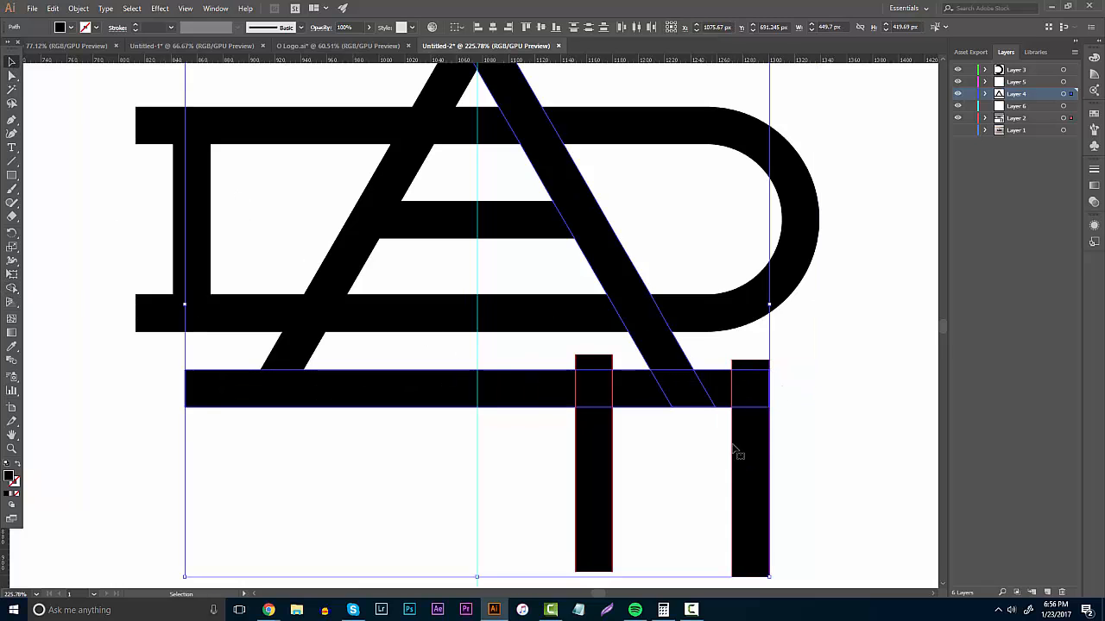
Step: Bring the outer guide stem back to the inner side of the A's left leg, about one stem width from it
click(772, 452)
drag(754, 449, 328, 447)
drag(360, 434, 361, 433)
key(ctrl+shift+a)
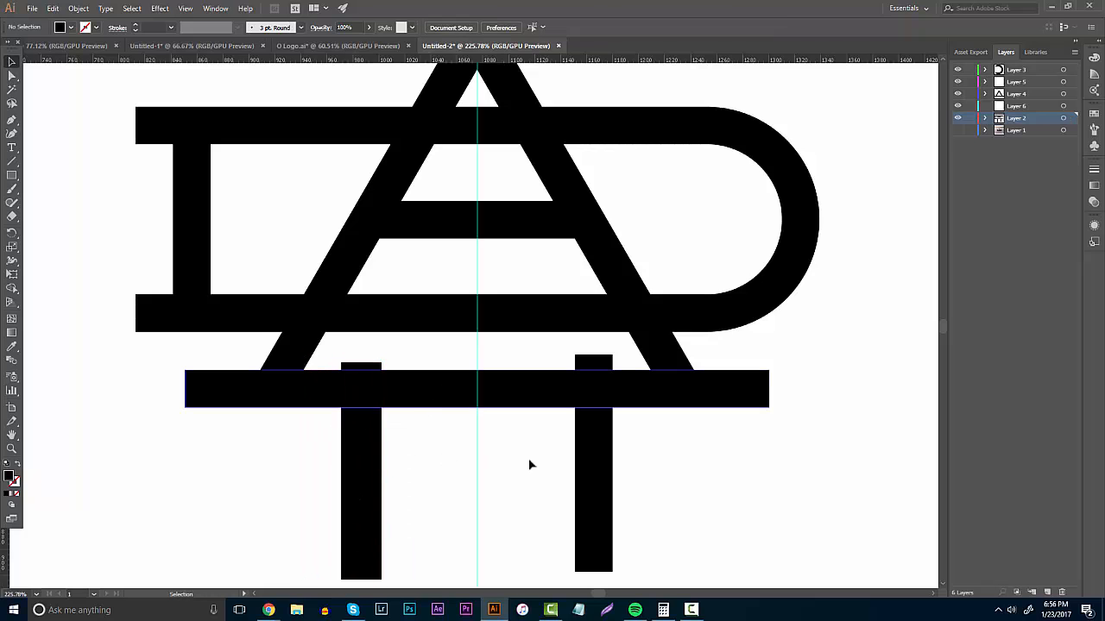
Step: Use the Shape Builder to remove the middle of the base bar between the two guide stems, leaving two separate feet
drag(646, 504, 214, 352)
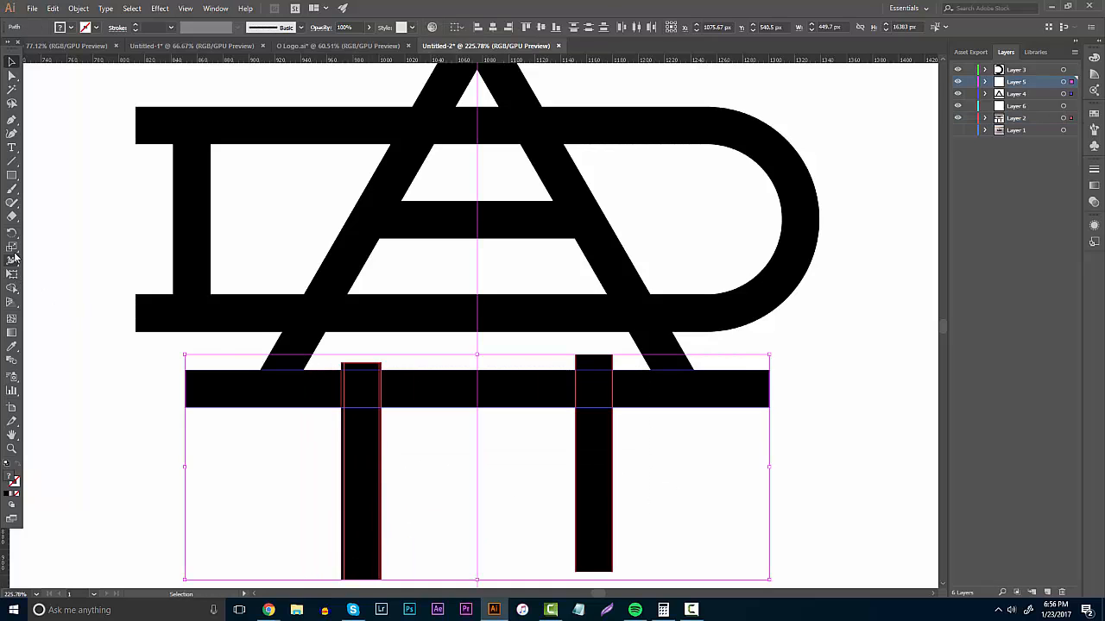
click(11, 288)
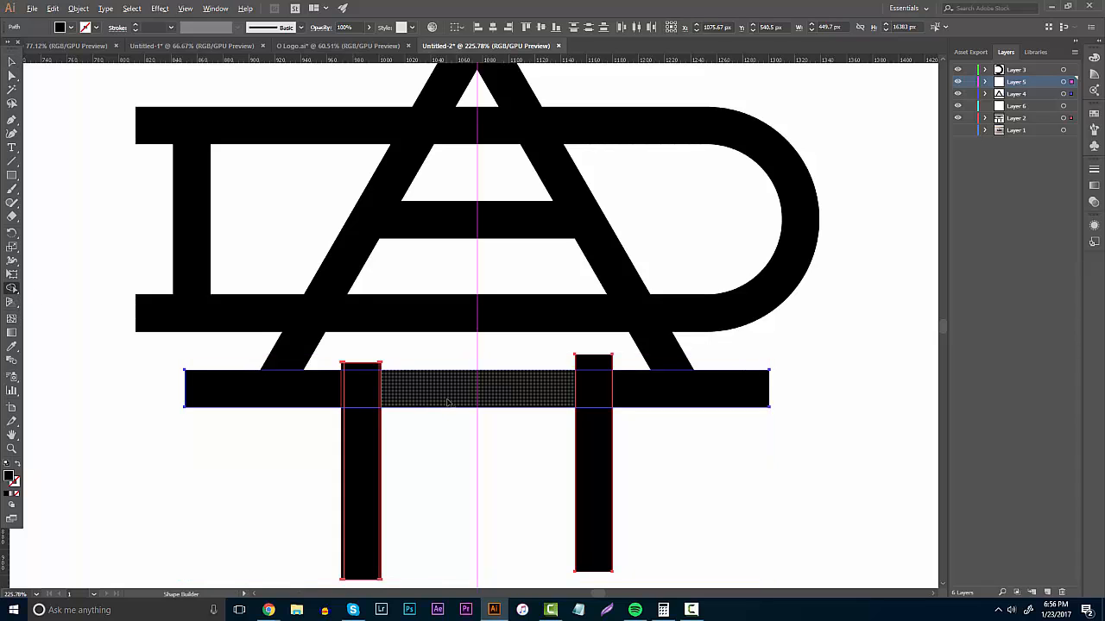
alt+click(447, 402)
click(12, 60)
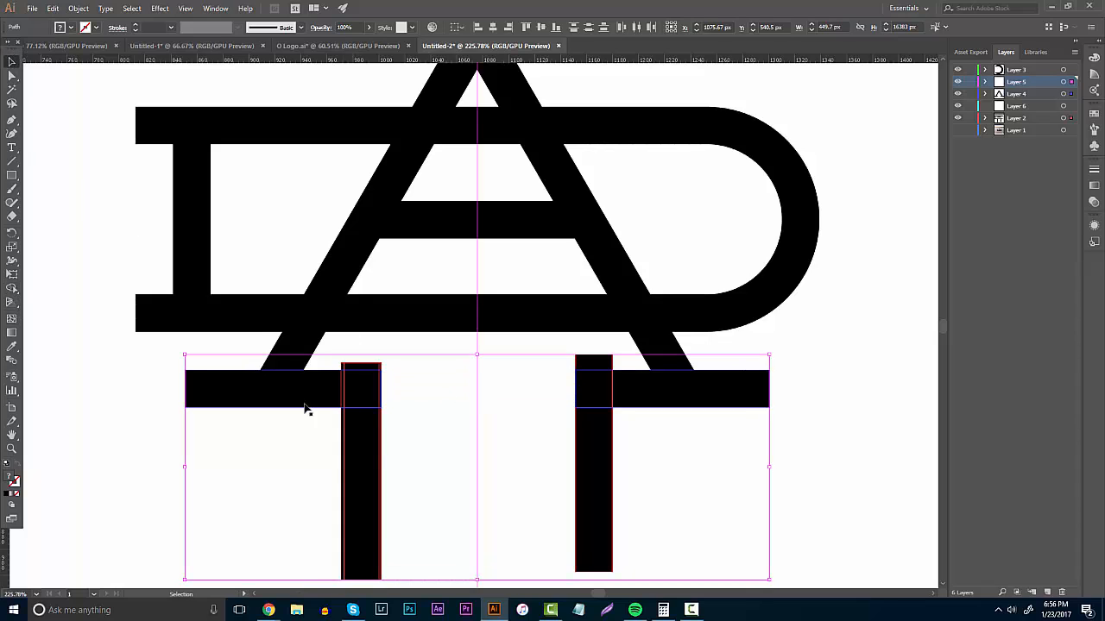
Step: Delete all the guide stems standing over the inner ends of the A's two feet
click(628, 492)
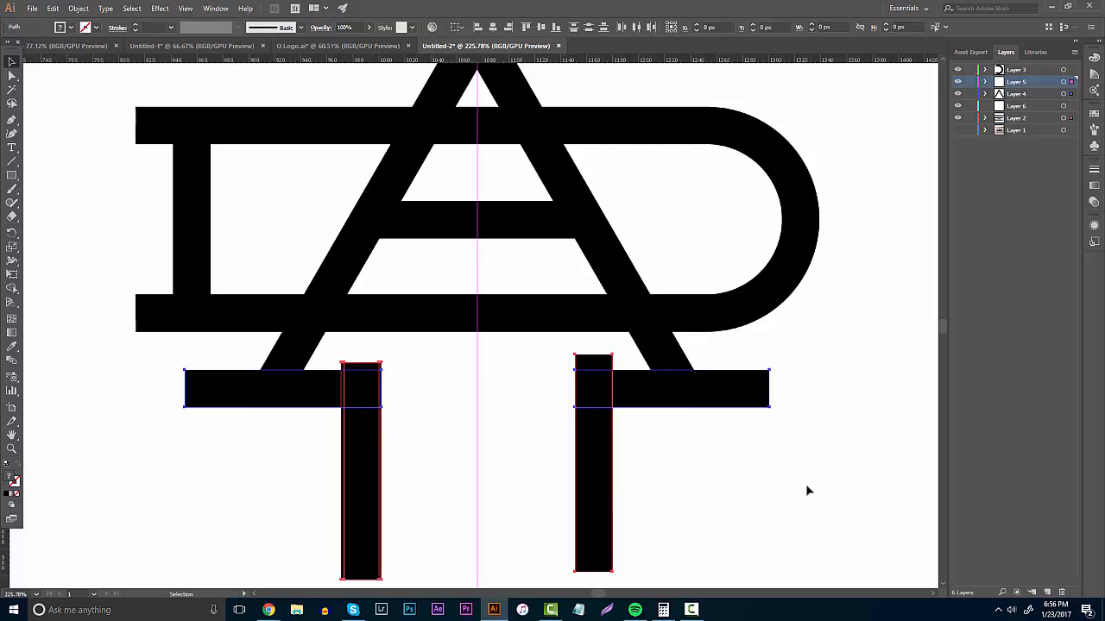
drag(580, 489, 349, 497)
key(a)
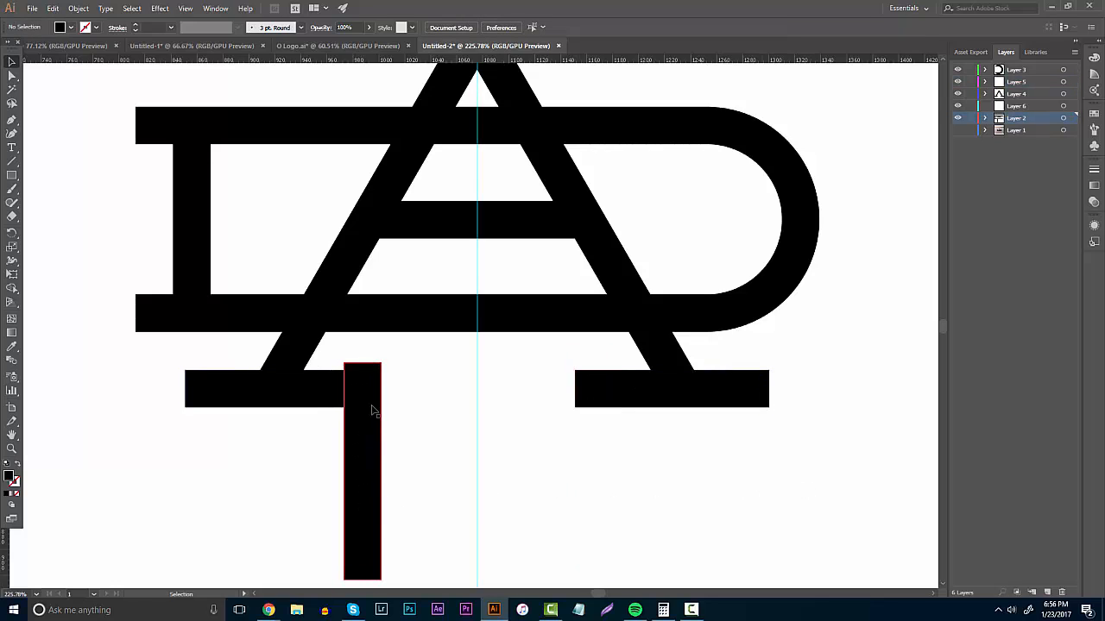
click(357, 471)
key(Delete)
key(v)
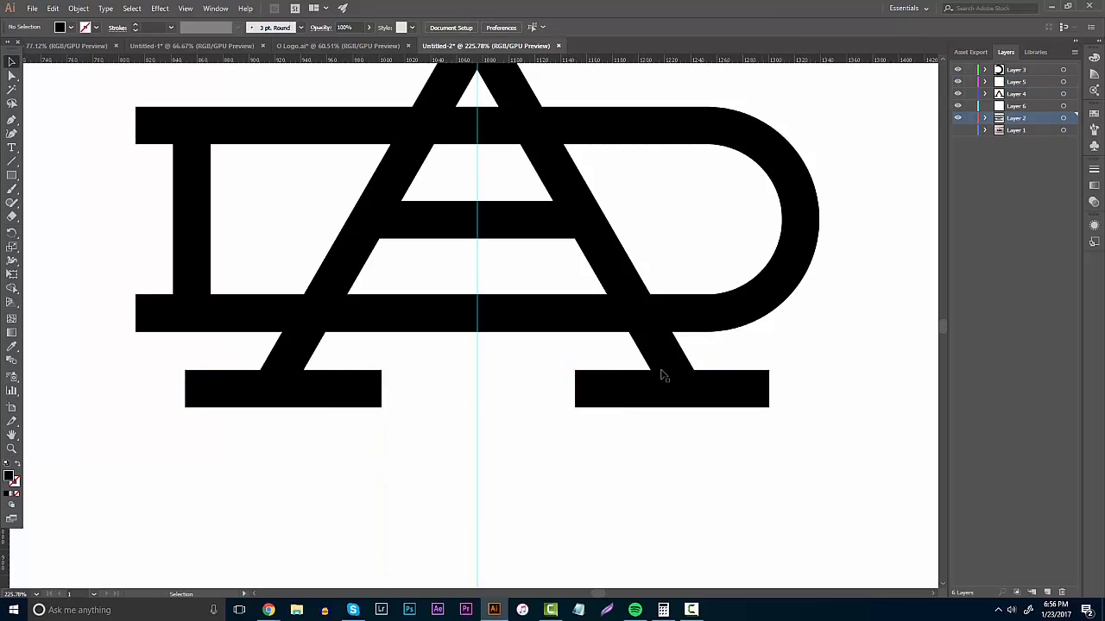
Step: Shorten the A's left foot from its inner end to about 113 px wide
click(12, 451)
drag(454, 347, 313, 360)
drag(445, 427, 332, 415)
drag(446, 326, 542, 281)
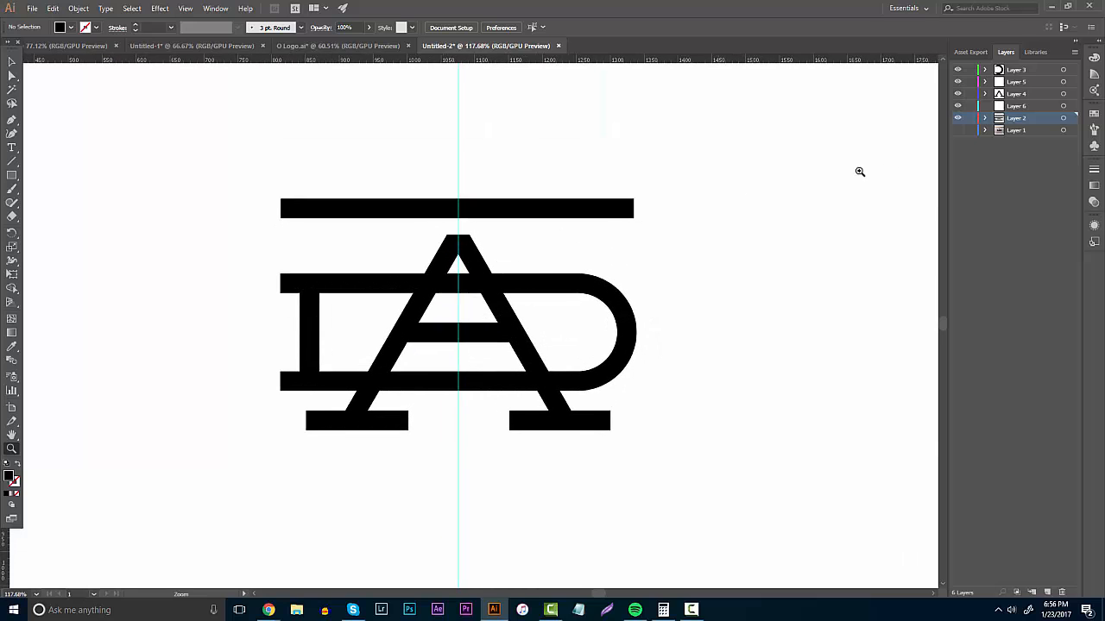
drag(454, 385, 469, 329)
click(12, 62)
click(353, 409)
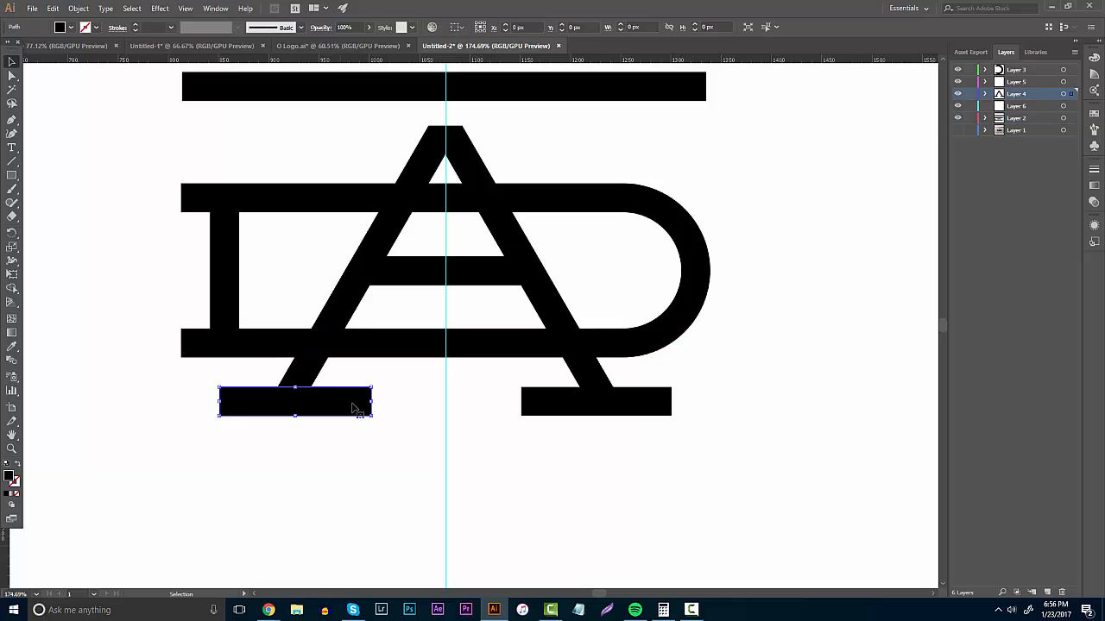
drag(372, 403, 334, 402)
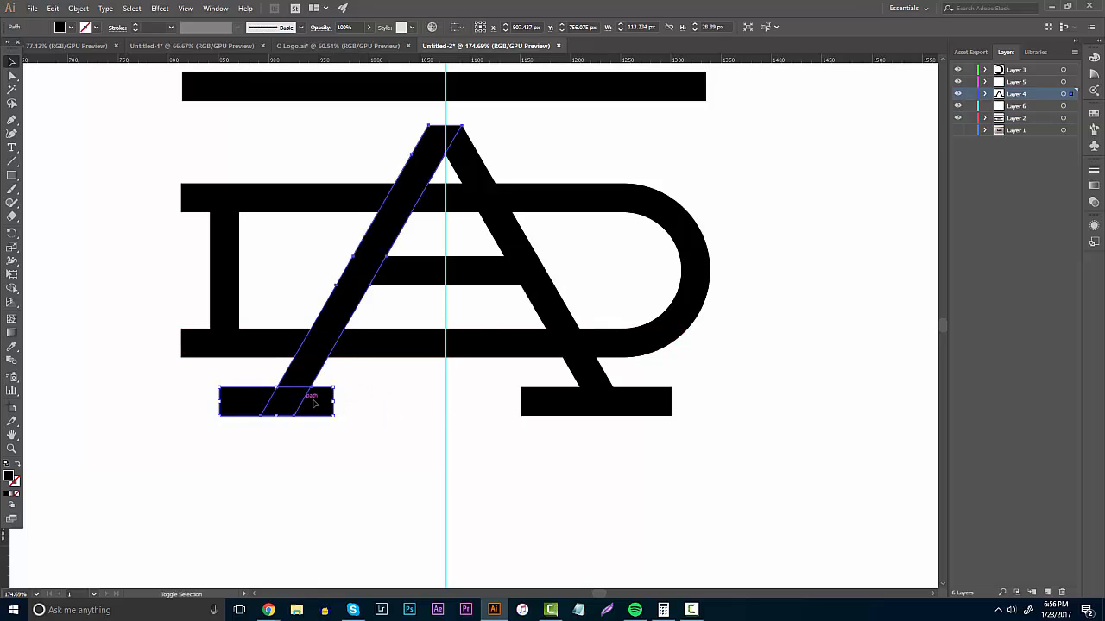
Step: Move the shortened left foot sideways so it is centred under the lower end of the A's left leg
click(315, 403)
click(323, 412)
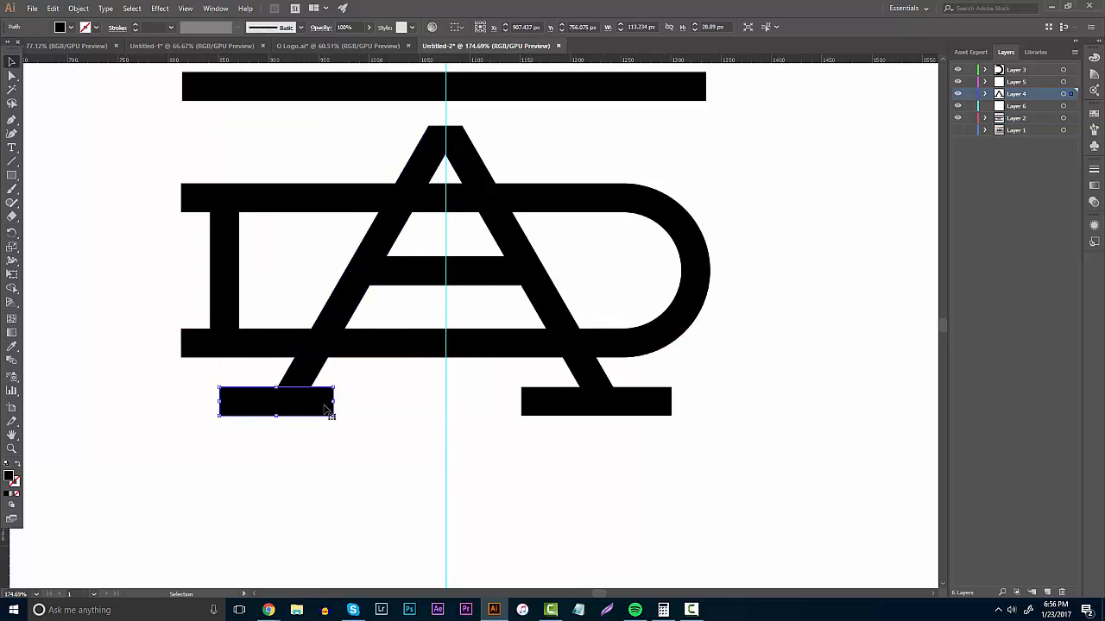
drag(326, 409, 339, 407)
shift+click(335, 408)
click(388, 393)
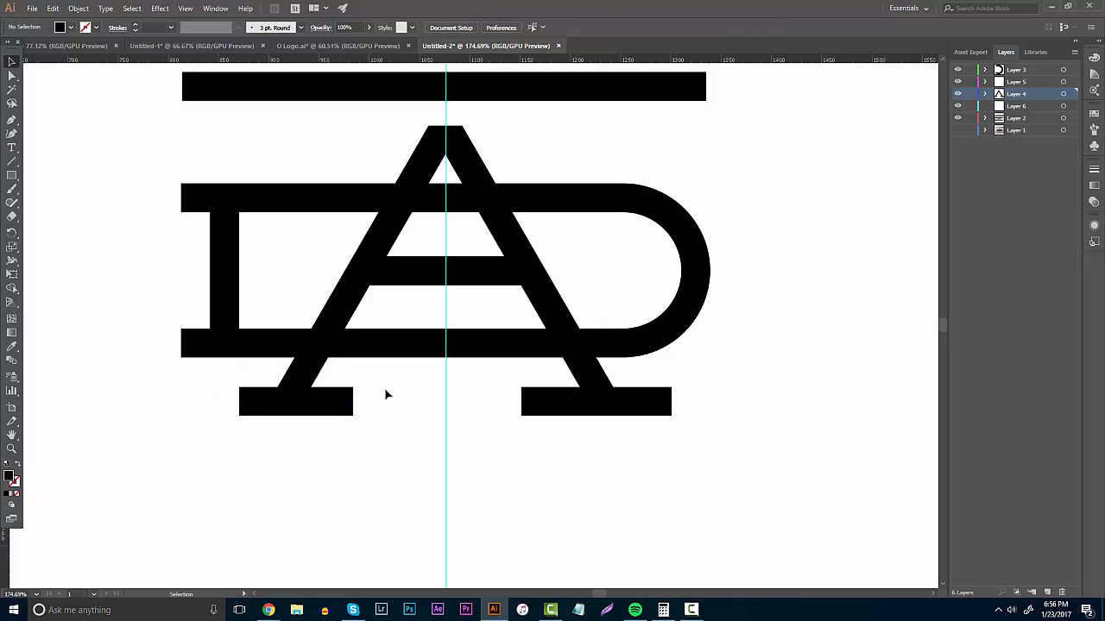
Step: Replace the A's right foot with a copy of the left foot centred under the right leg, at about X 1227, Y 756 px
click(550, 411)
key(Delete)
click(340, 393)
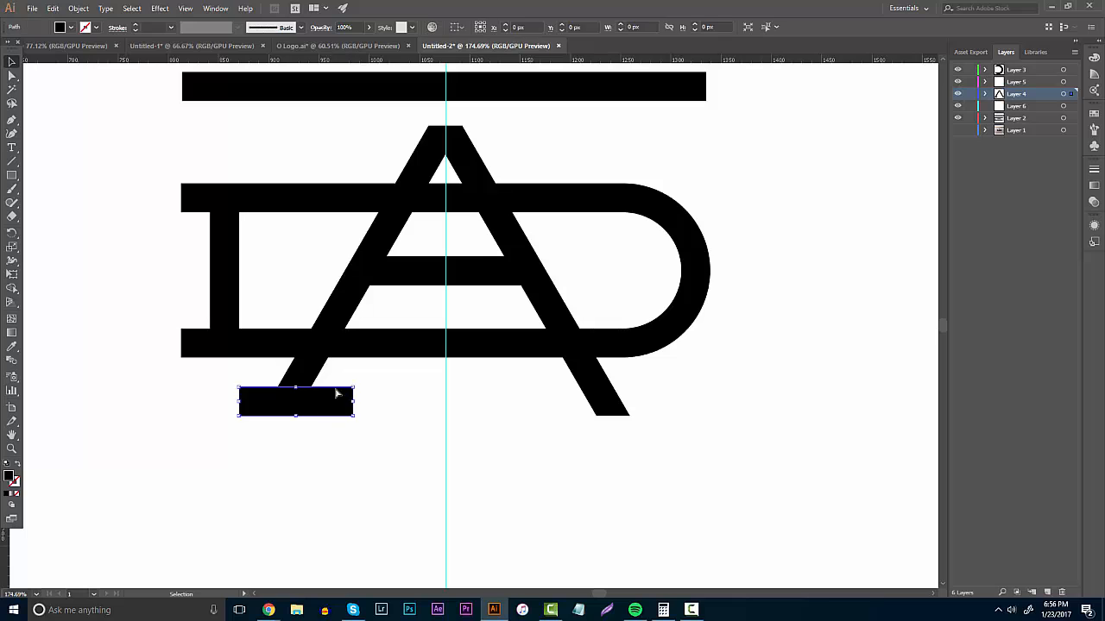
key(ctrl+c)
key(ctrl+v)
drag(506, 322, 641, 402)
click(691, 392)
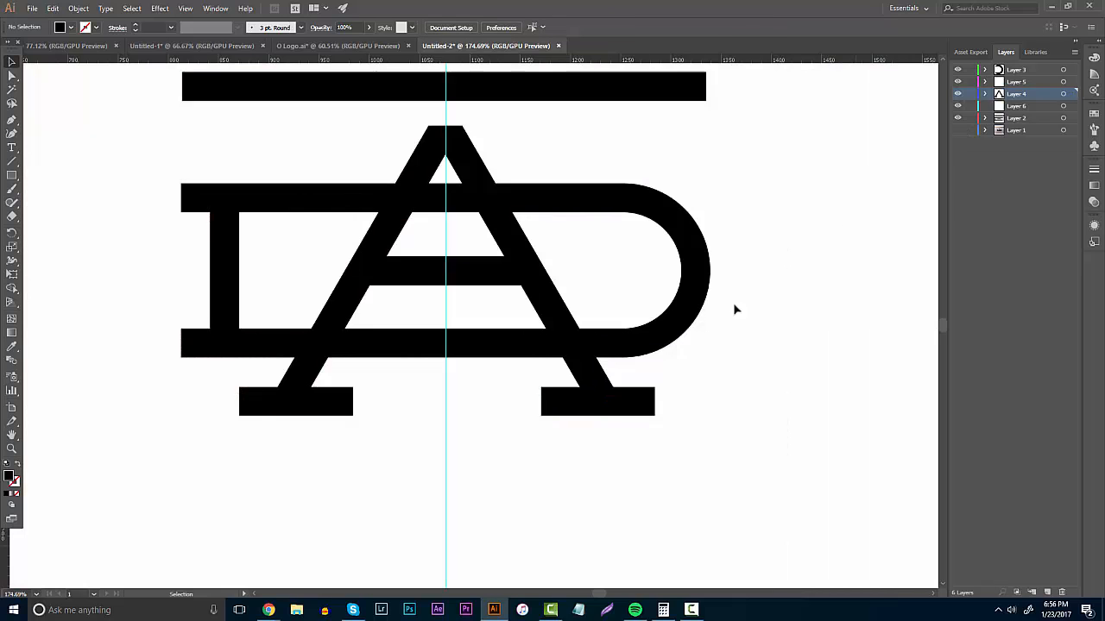
Step: Paste another copy of the foot over the A's apex as a top cap, centred on the guide at about X 1076, Y 496 px
key(a)
click(635, 398)
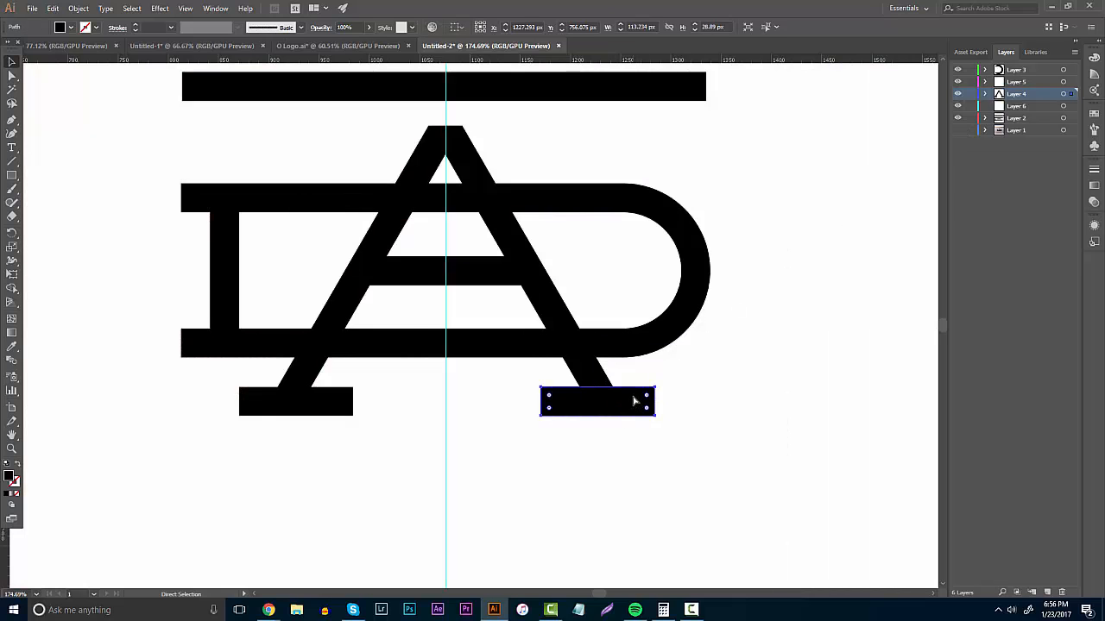
key(ctrl+v)
drag(496, 321, 473, 141)
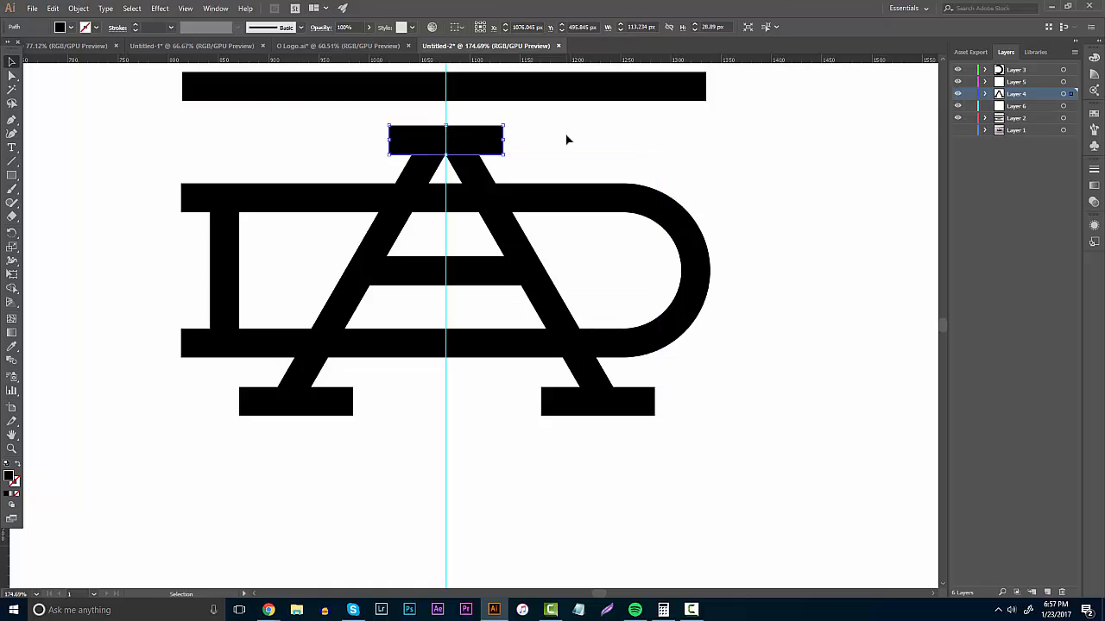
click(567, 141)
click(11, 448)
drag(496, 265, 440, 280)
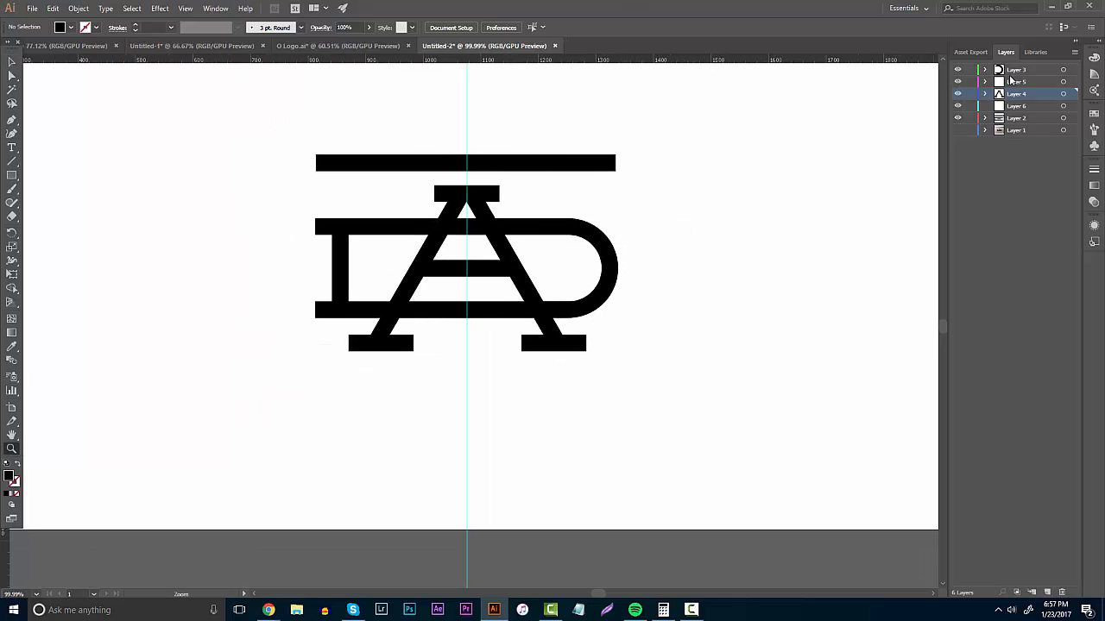
Step: Hide Layers 5 and 6 and delete the top cap from the A's apex
click(957, 82)
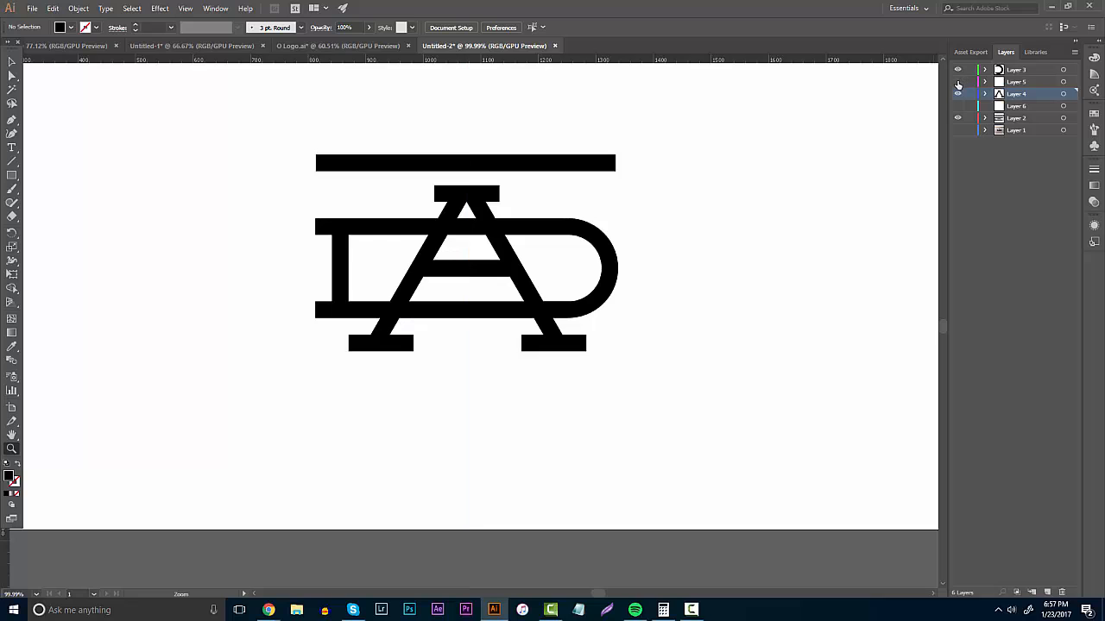
click(462, 196)
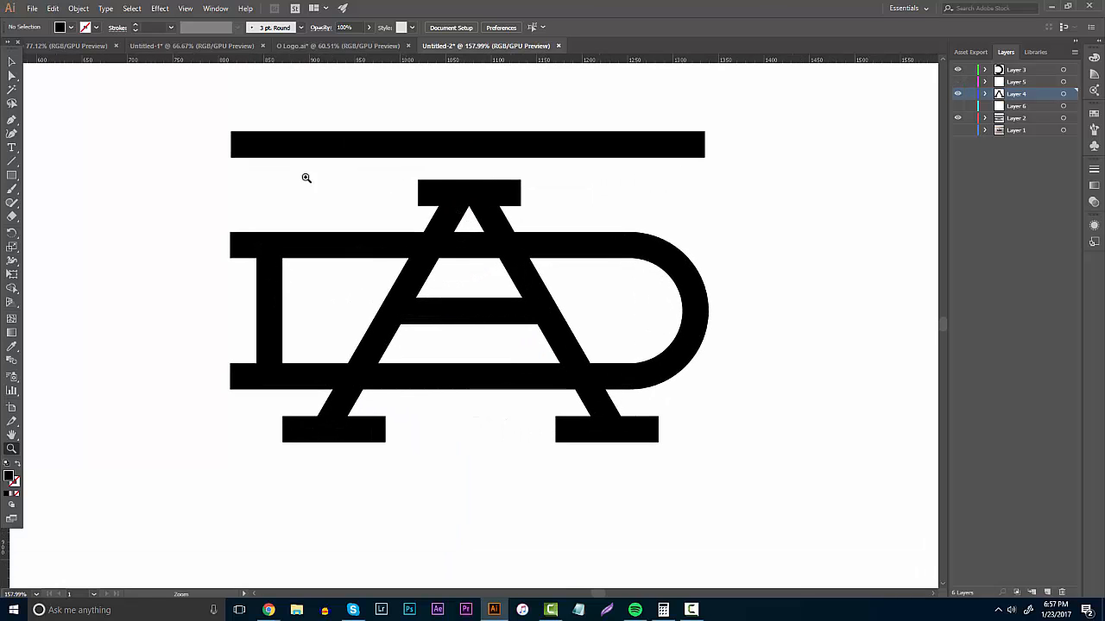
click(12, 63)
click(490, 190)
key(Delete)
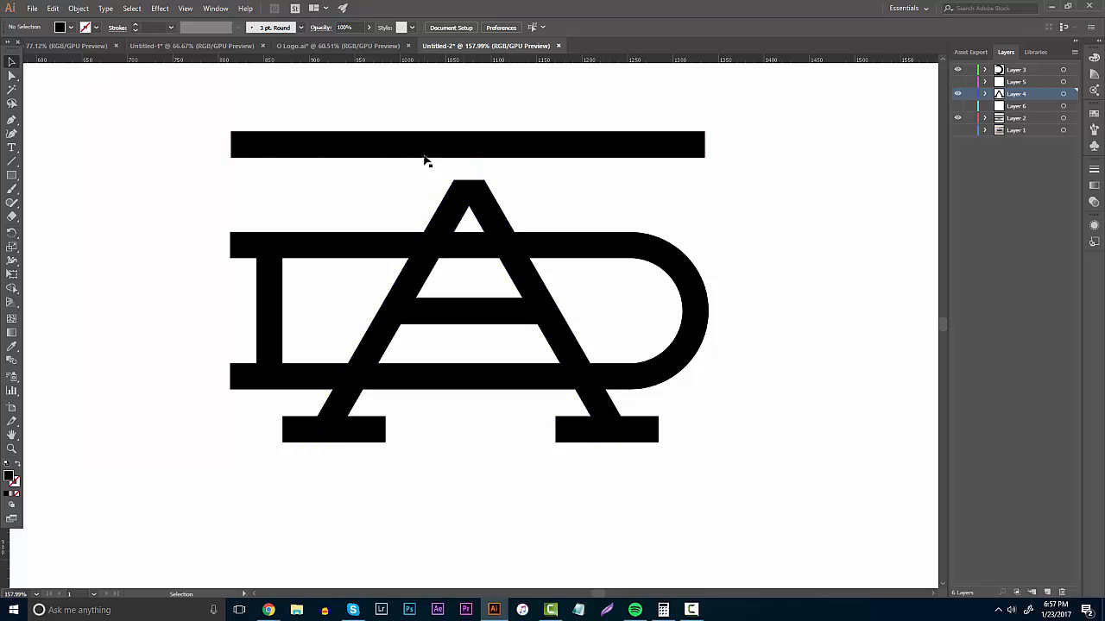
Step: Move the spare black bar above the monogram out of the way, up and to the right, at about X 1325, Y 374 px
drag(423, 158, 652, 103)
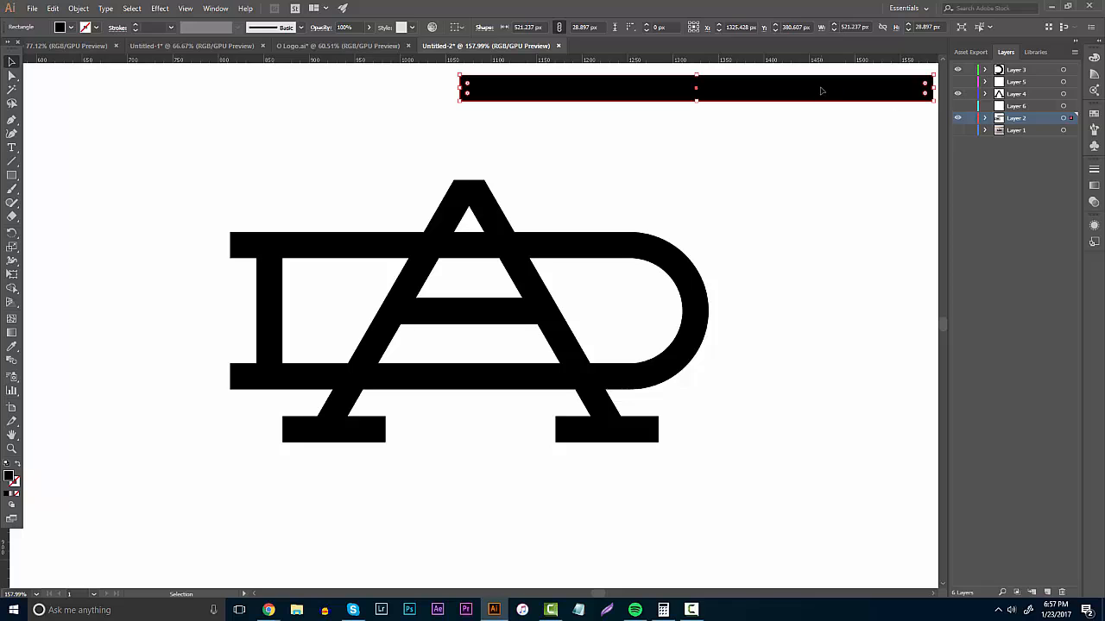
key(Up)
key(Up)
key(Up)
key(Up)
click(623, 318)
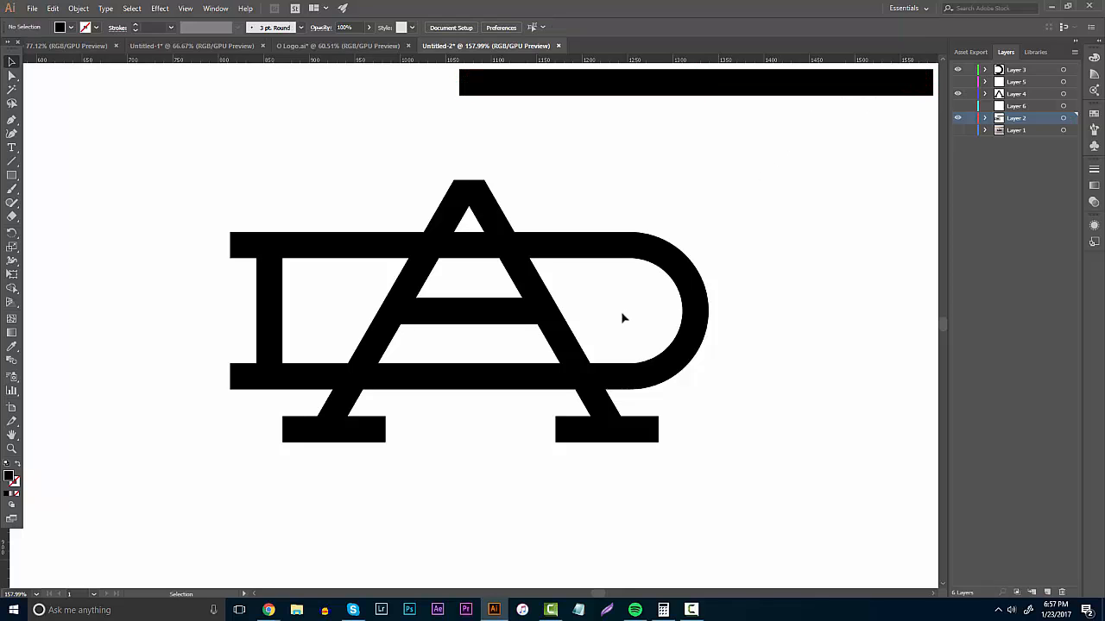
Step: Lock the sketch layer, and transfer all the monogram pieces onto a new layer at the top of the stack
click(956, 130)
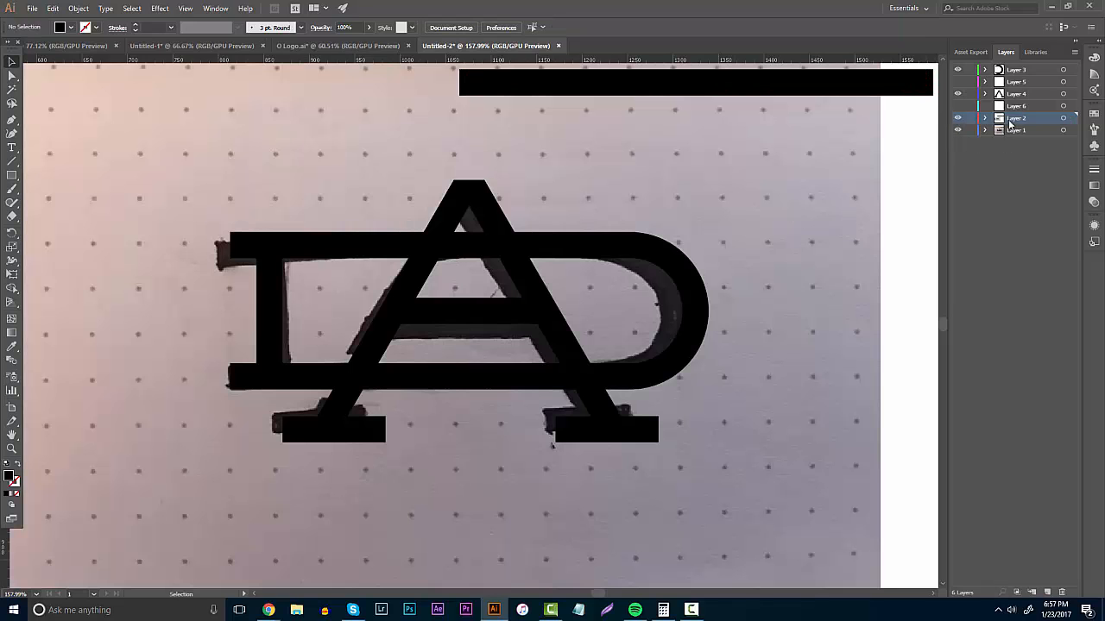
click(969, 130)
click(957, 131)
drag(765, 506, 242, 166)
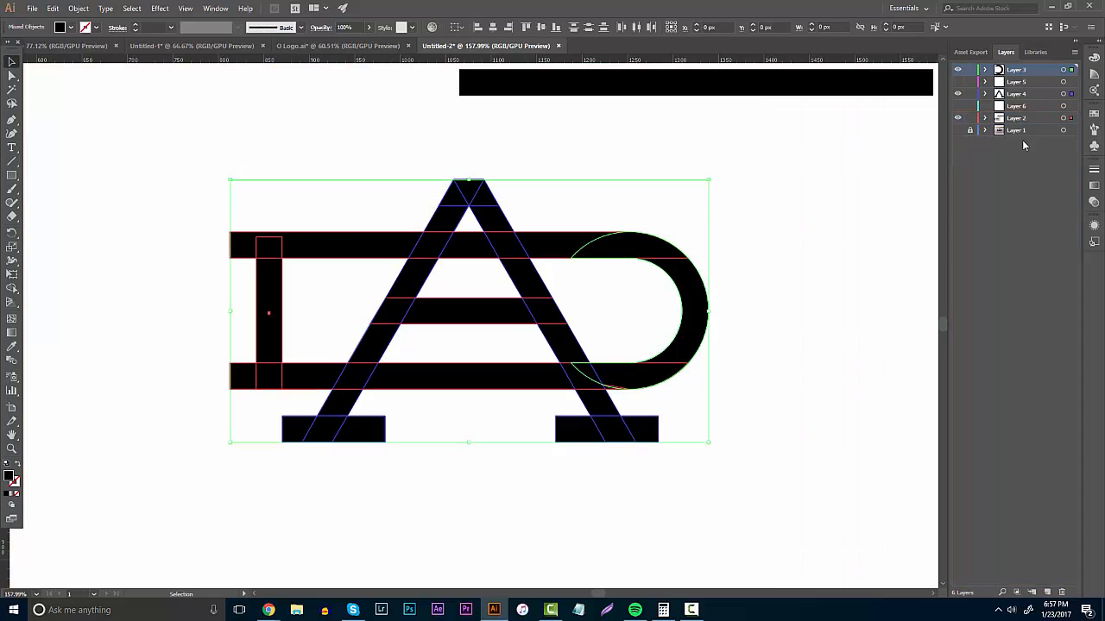
key(ctrl+x)
click(1046, 592)
key(ctrl+v)
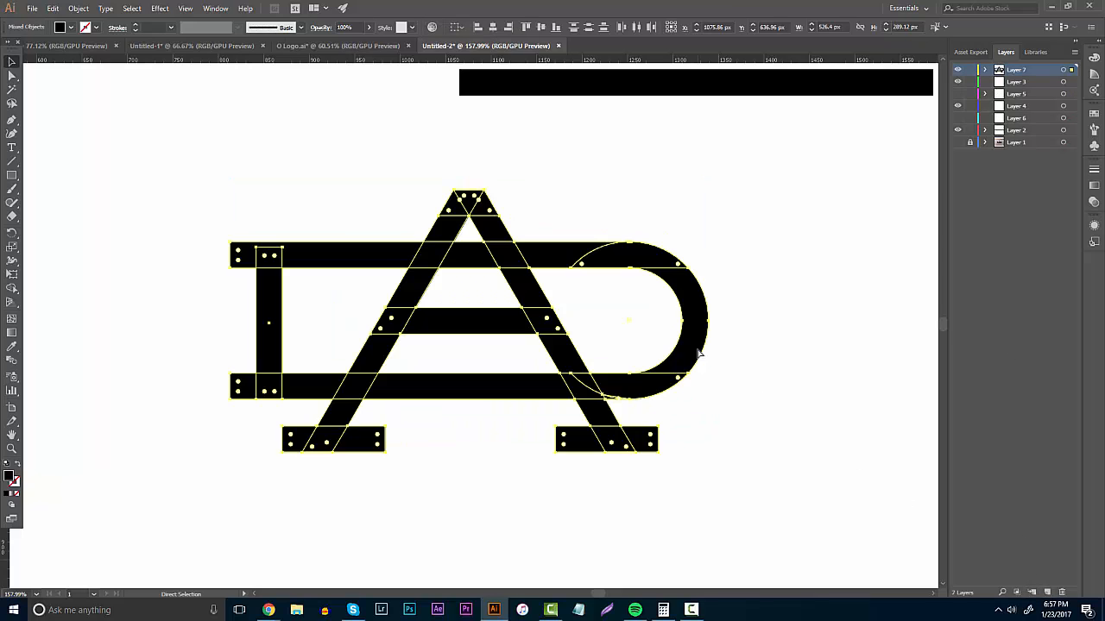
key(v)
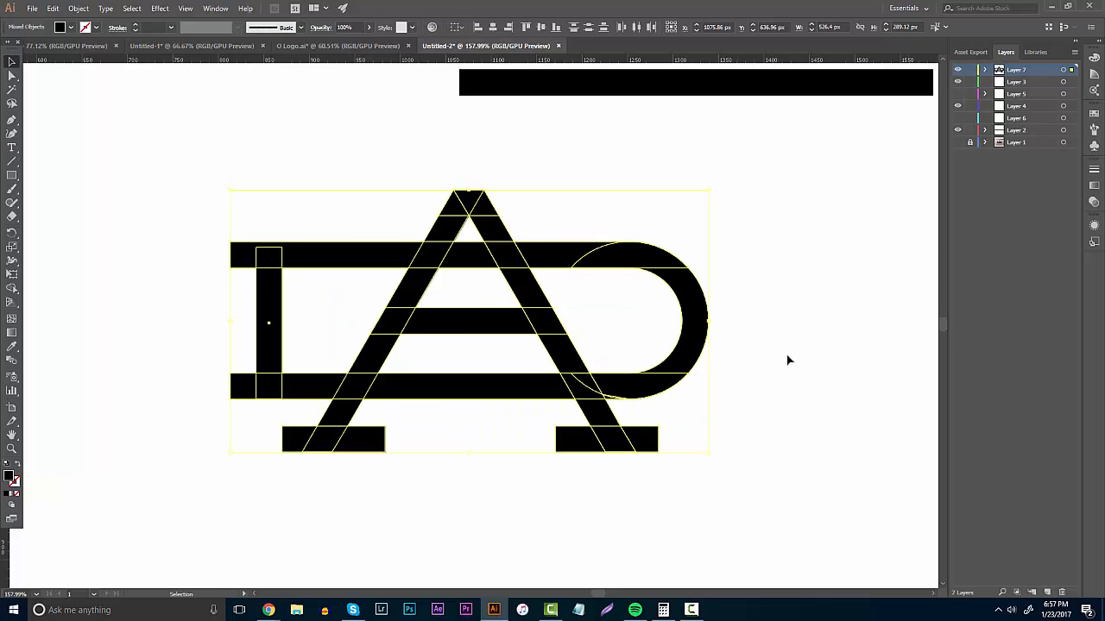
click(819, 346)
Step: Show the sketch and move the whole monogram slightly left over it, to about X 1071, Y 637 px
click(957, 143)
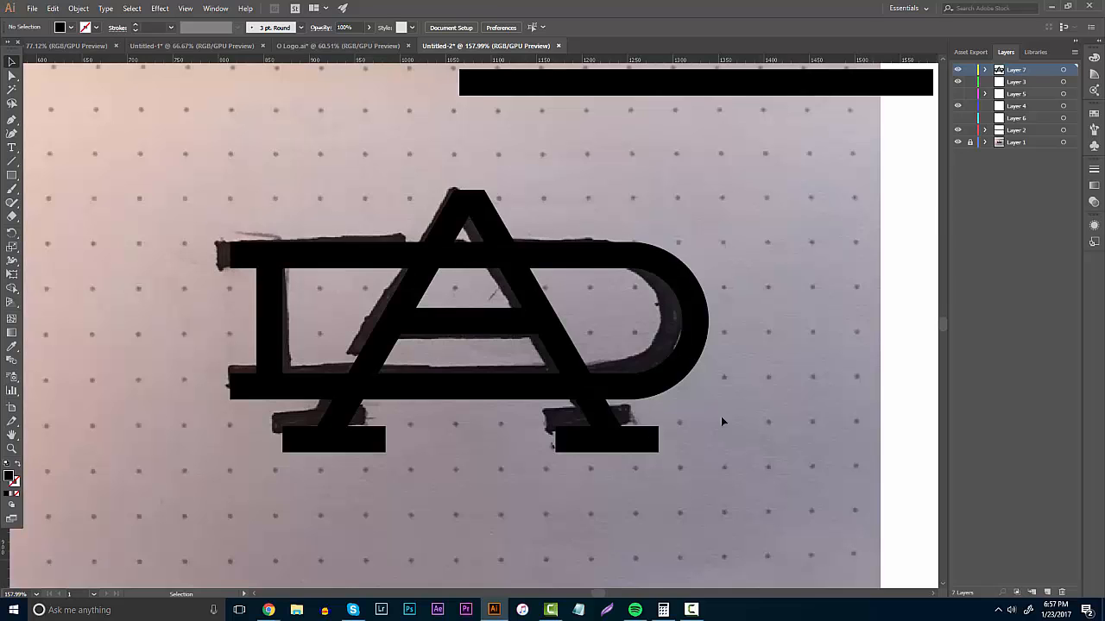
click(957, 143)
drag(750, 455, 205, 194)
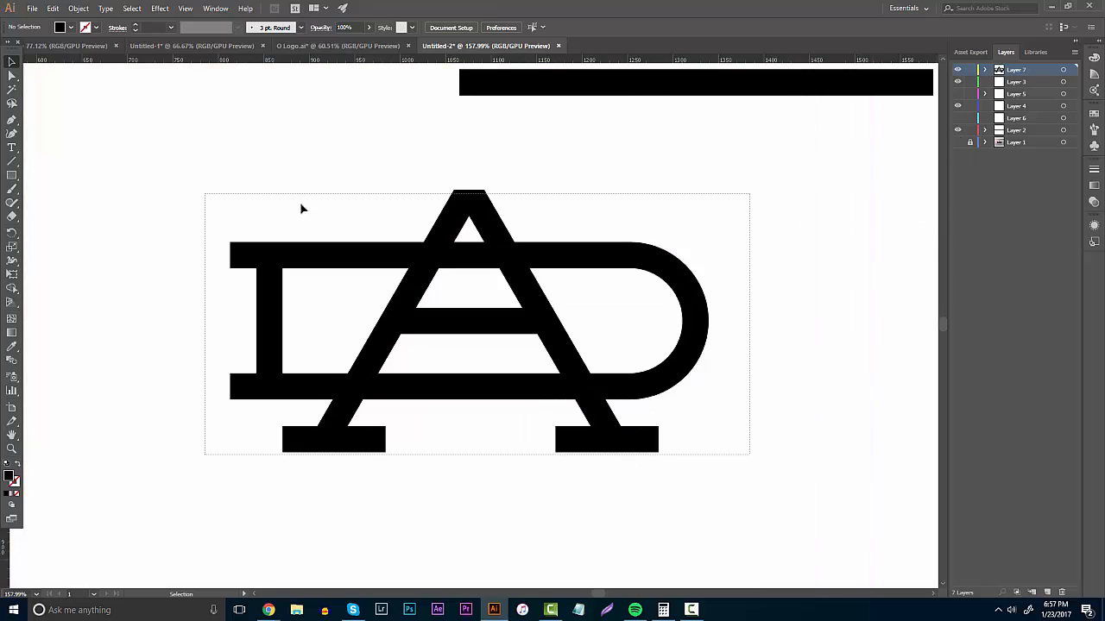
click(957, 142)
mouse_move(567, 354)
mouse_down()
mouse_move(561, 344)
mouse_move(607, 345)
mouse_move(559, 346)
mouse_move(556, 331)
mouse_move(570, 352)
mouse_up()
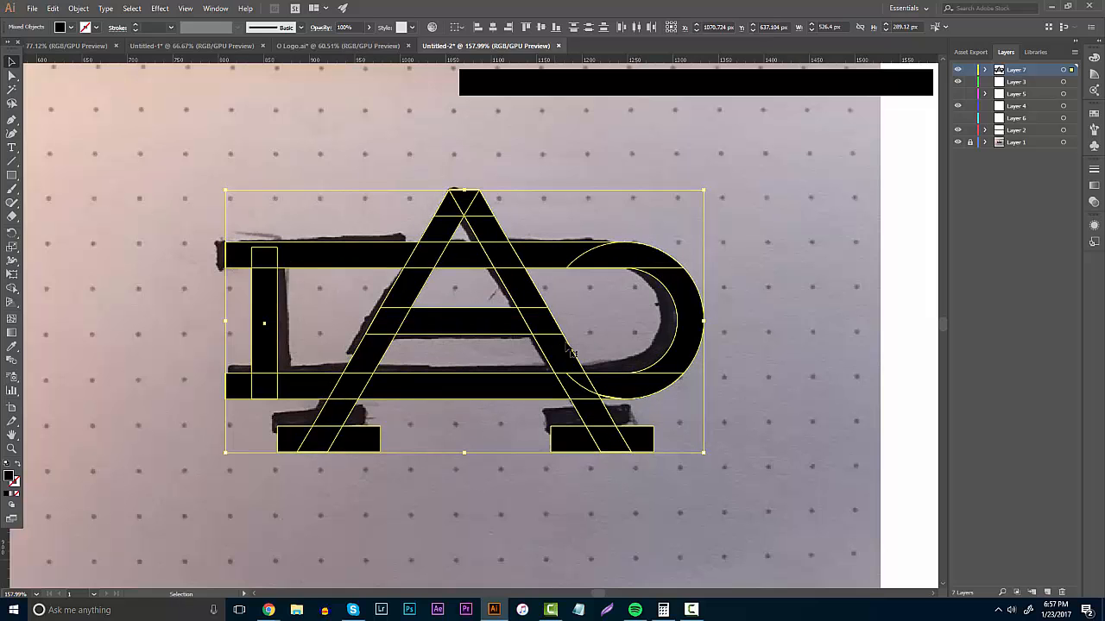
Step: Hide Layers 2, 3 and 4 along with the sketch layer, and unlock the sketch layer
click(958, 129)
click(958, 106)
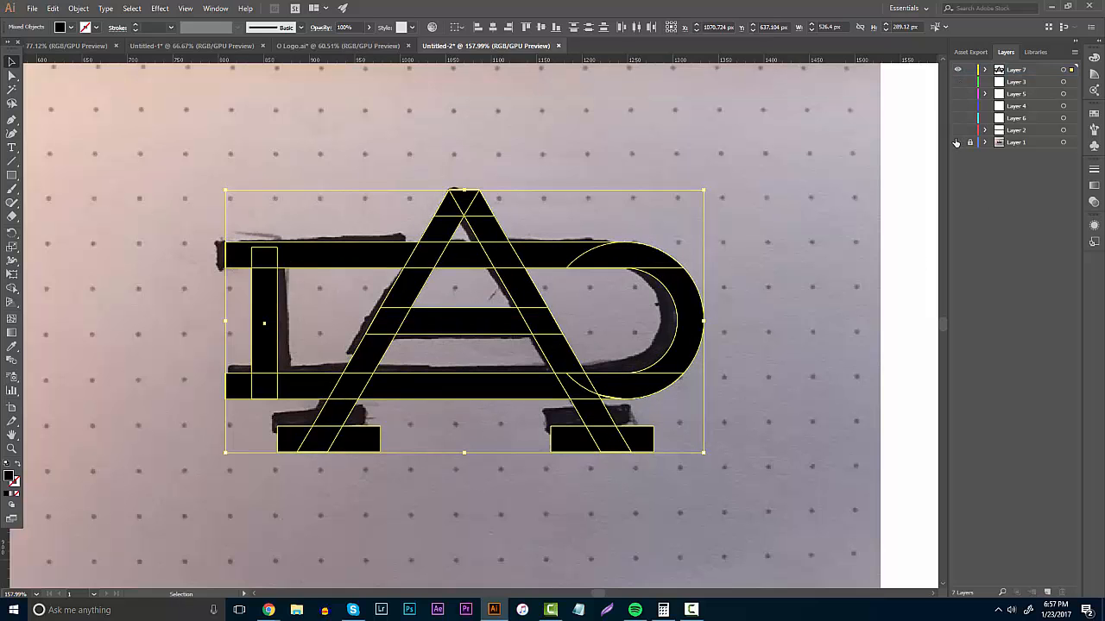
click(957, 143)
click(829, 236)
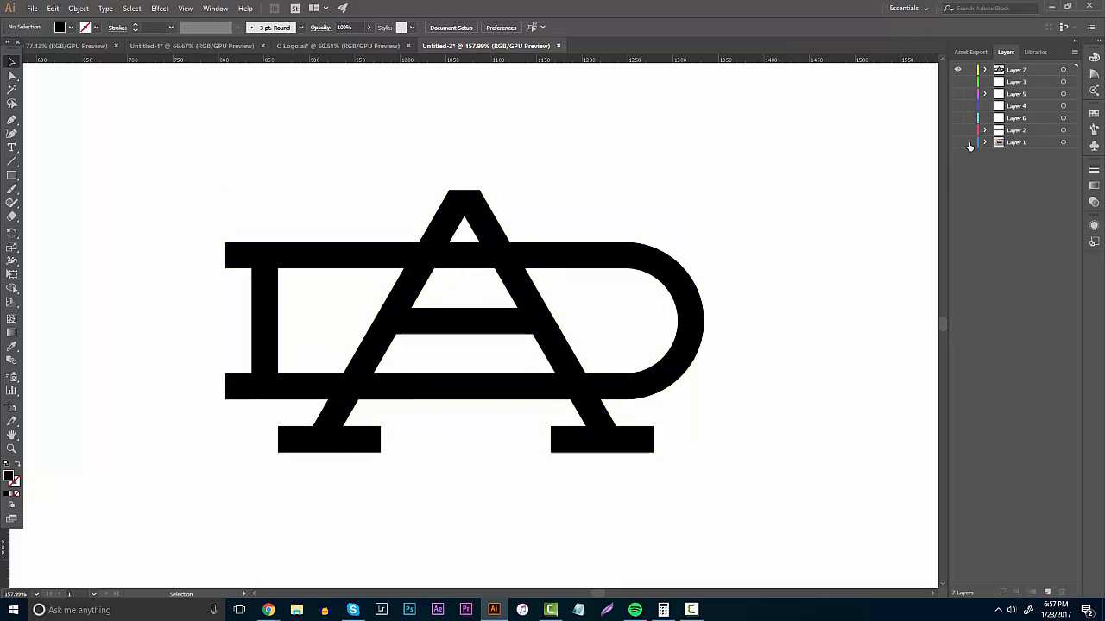
Step: Show the sketch layer and lower the monogram's opacity to 32% to compare it with the drawing
drag(734, 495, 288, 113)
click(957, 143)
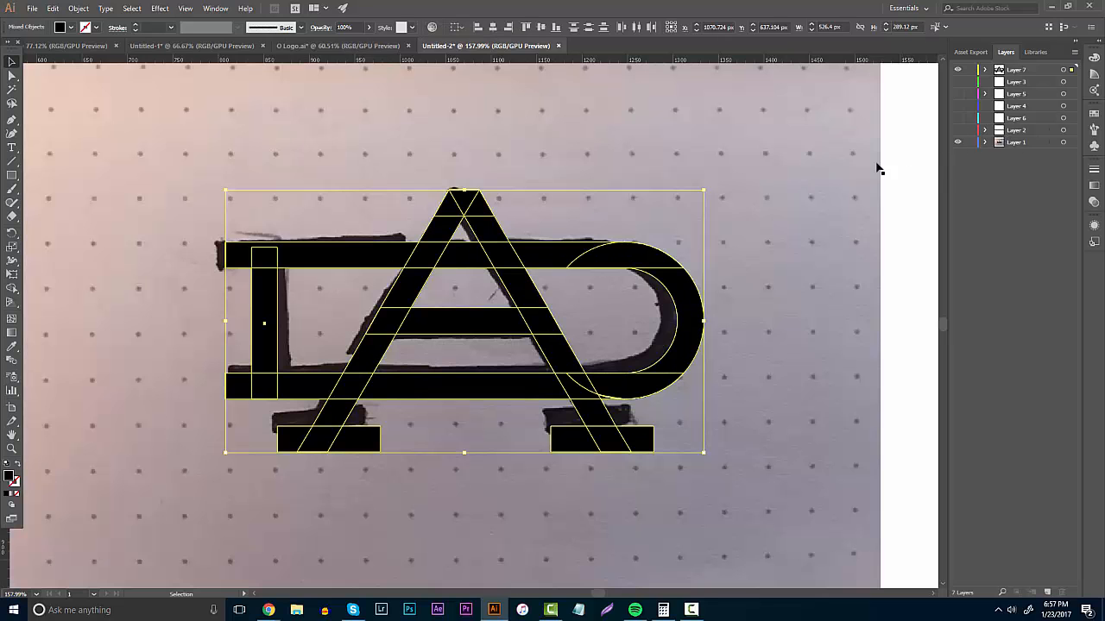
click(369, 27)
drag(364, 42, 340, 46)
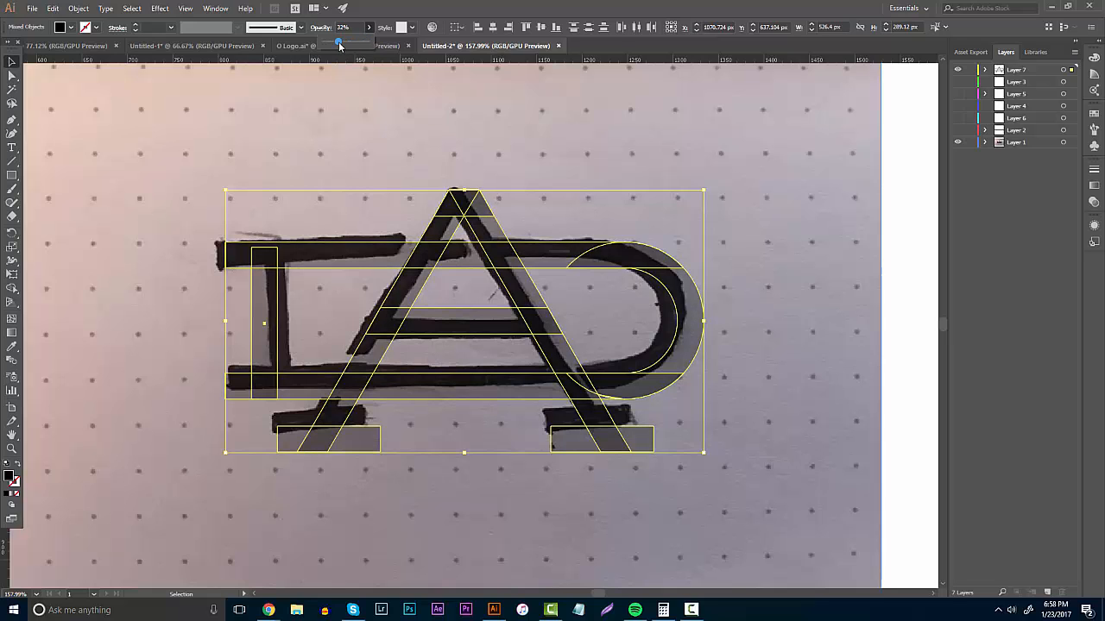
click(919, 196)
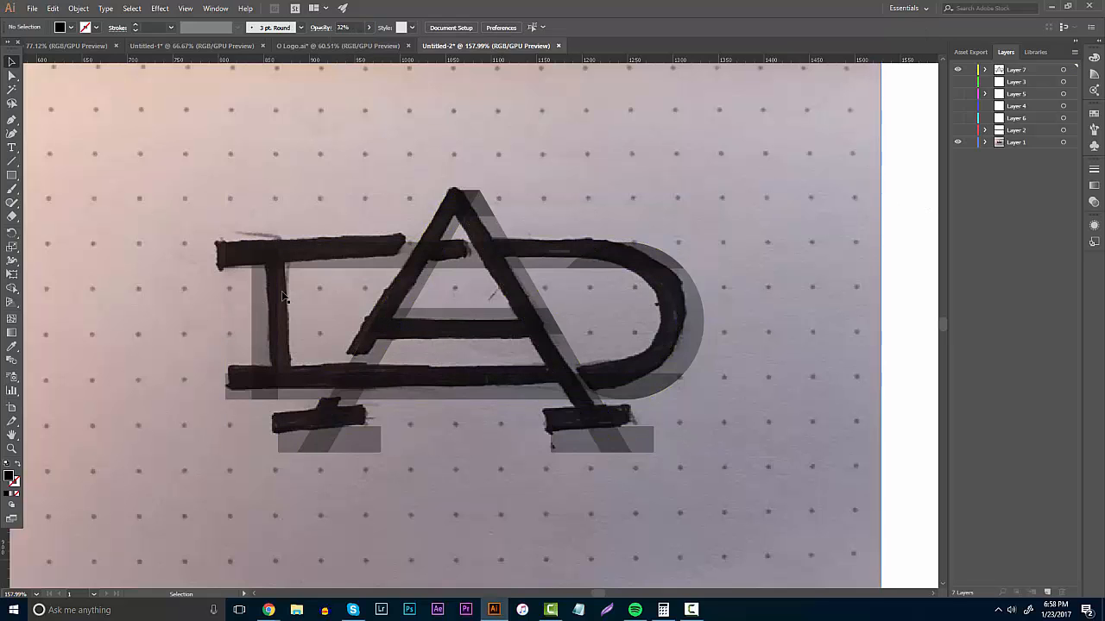
Step: Set a blue fill for a new rectangle, and show and activate Layer 2
click(14, 448)
drag(411, 280, 259, 277)
click(11, 175)
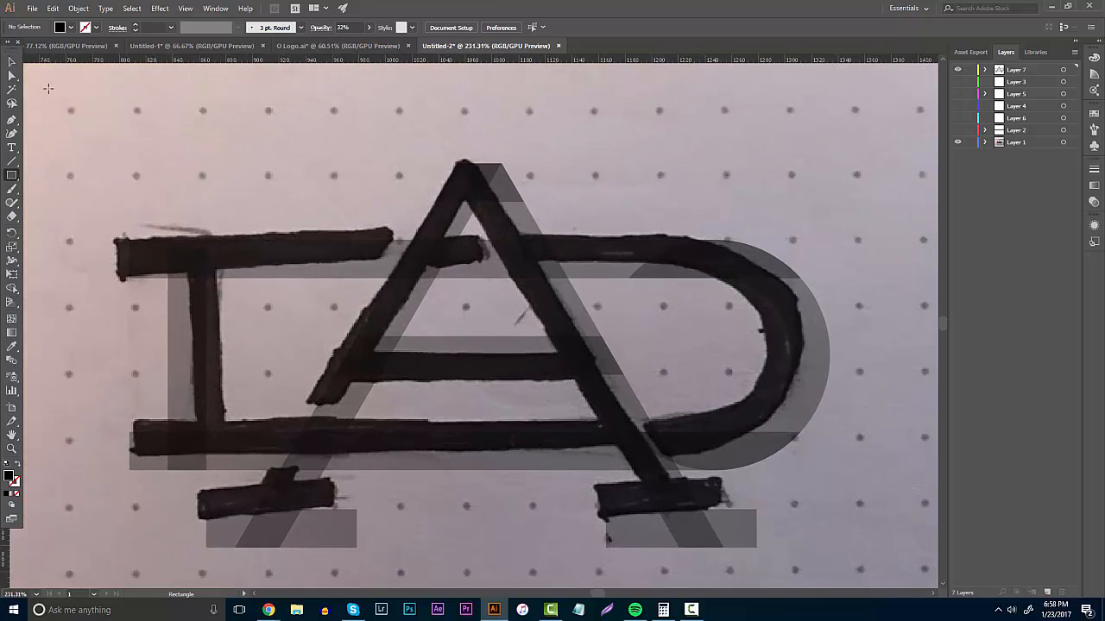
click(71, 26)
click(80, 56)
click(958, 94)
click(958, 130)
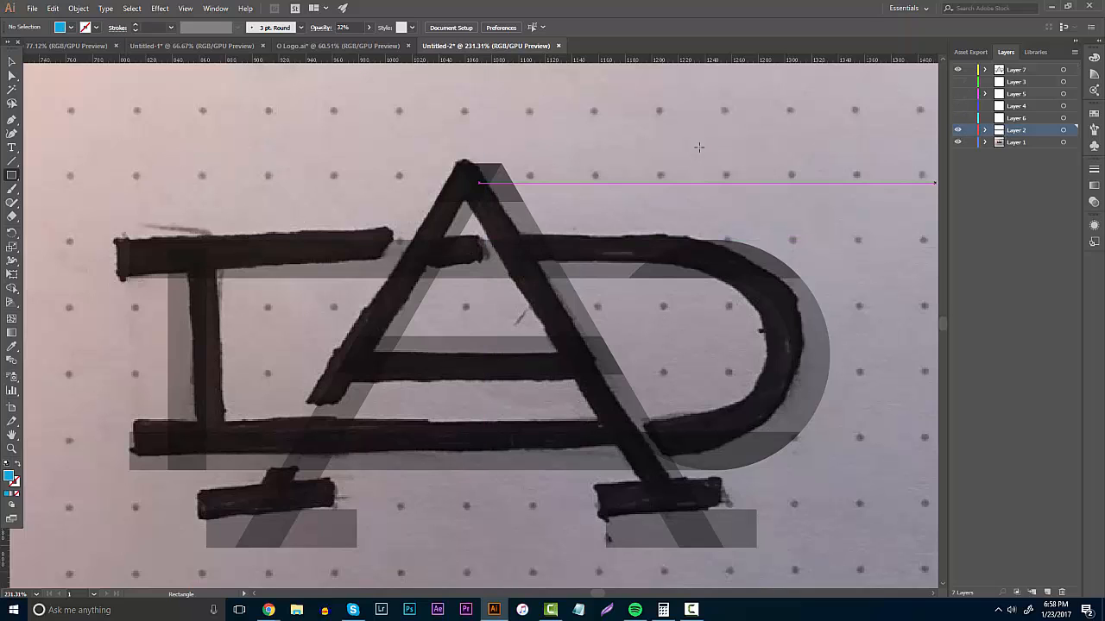
Step: Make a half-height copy of the spare black bar, about 14.4 px high, below the original at about X 1386, Y 474 px
click(12, 448)
drag(442, 203, 586, 171)
key(ctrl+v)
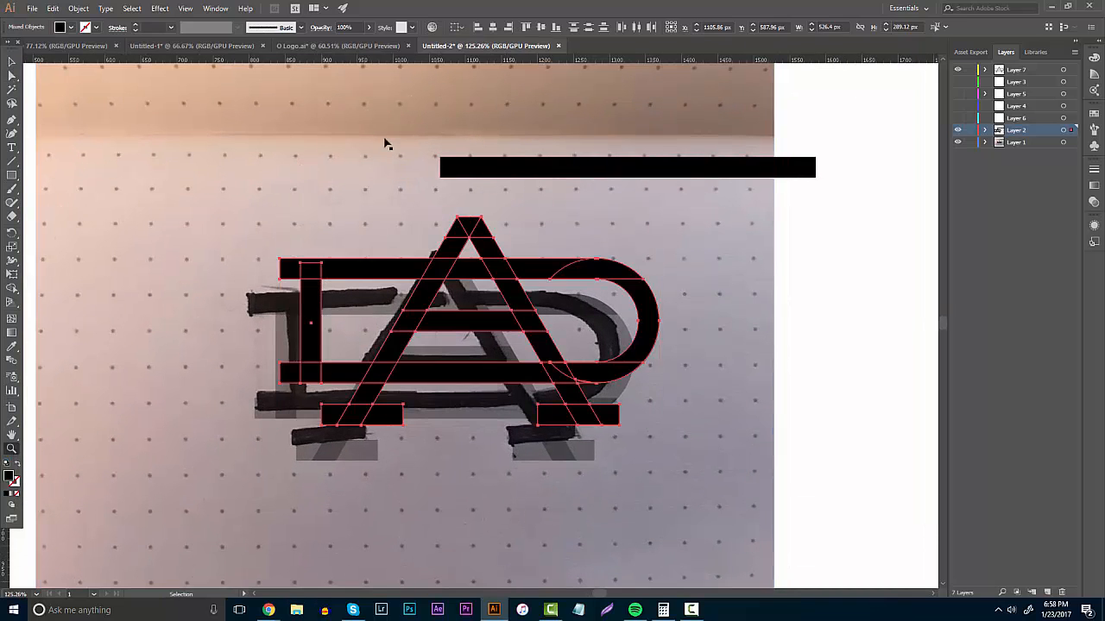
key(ctrl+z)
click(11, 63)
click(814, 176)
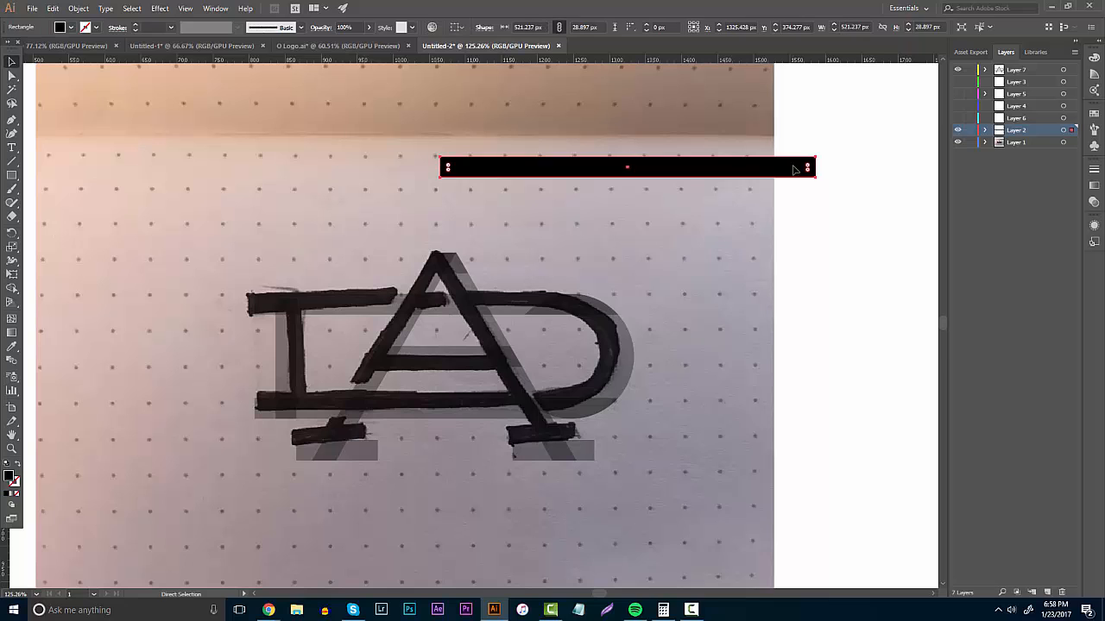
key(ctrl+c)
key(ctrl+v)
drag(604, 338, 805, 170)
drag(628, 157, 637, 167)
drag(710, 173, 754, 242)
Step: Fill the thin copied bar with cyan
click(70, 27)
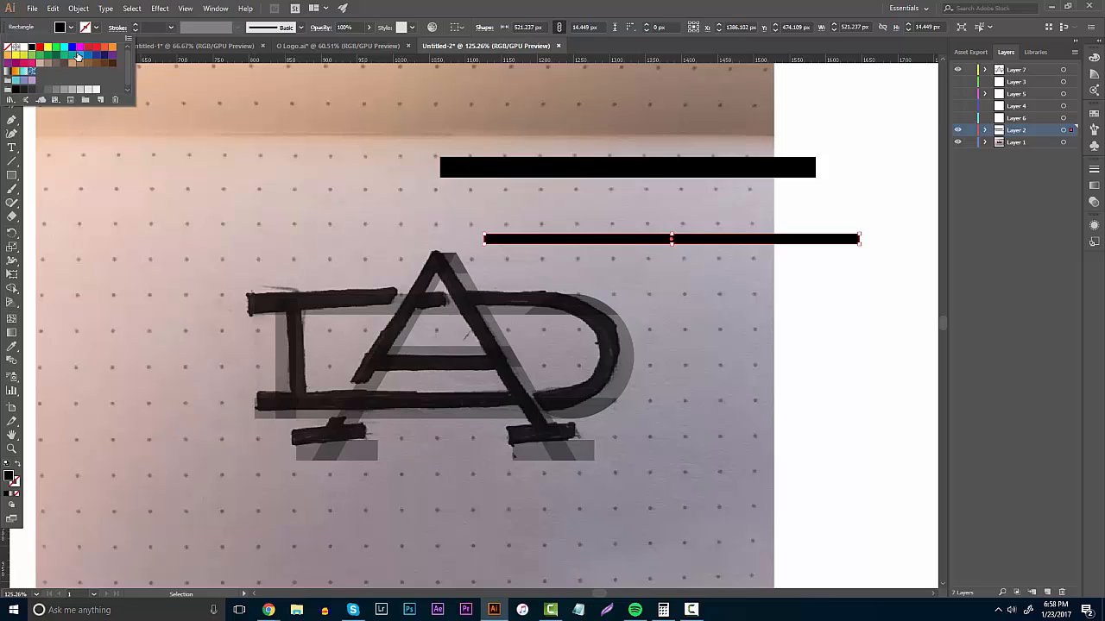
click(65, 48)
key(Escape)
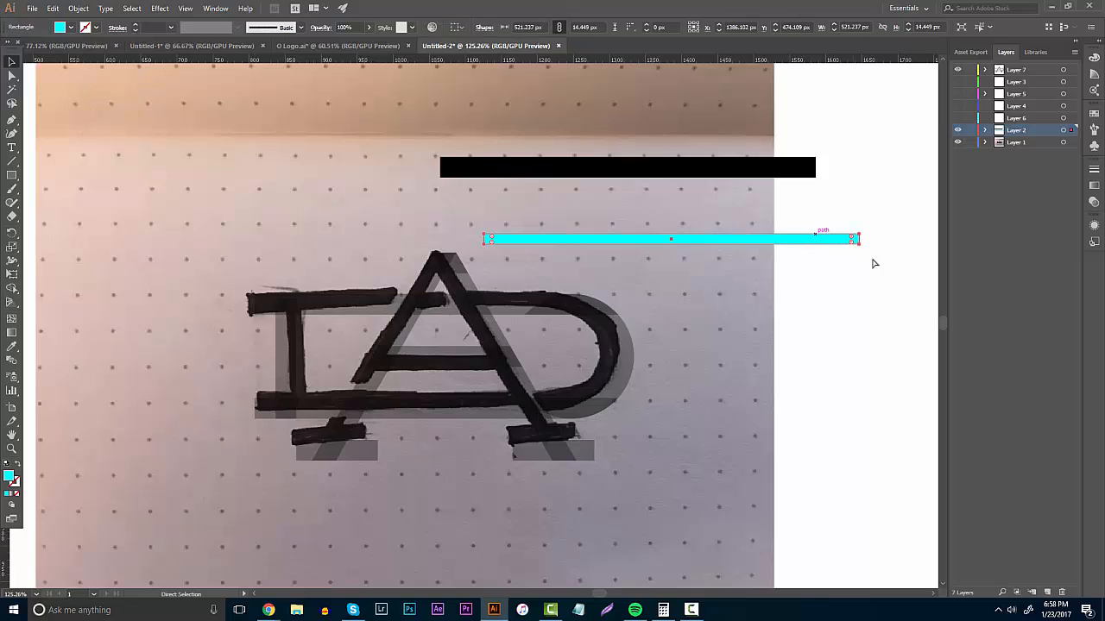
Step: Place a copy of the cyan bar on a new layer above Layer 2, positioned above the A's apex, with the sketch hidden
click(1047, 594)
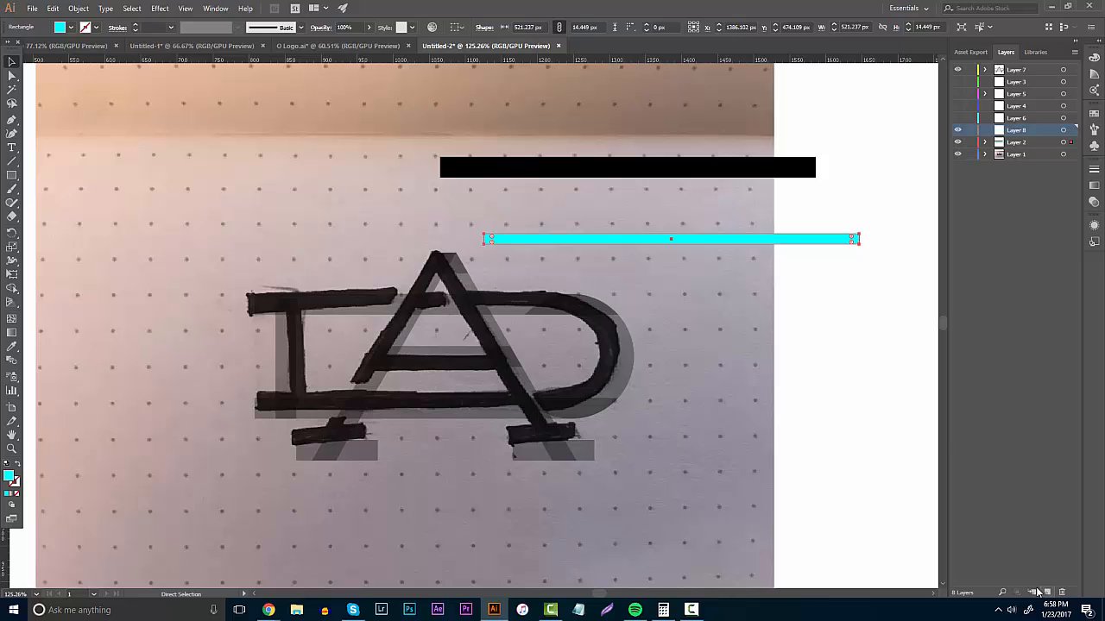
key(ctrl+v)
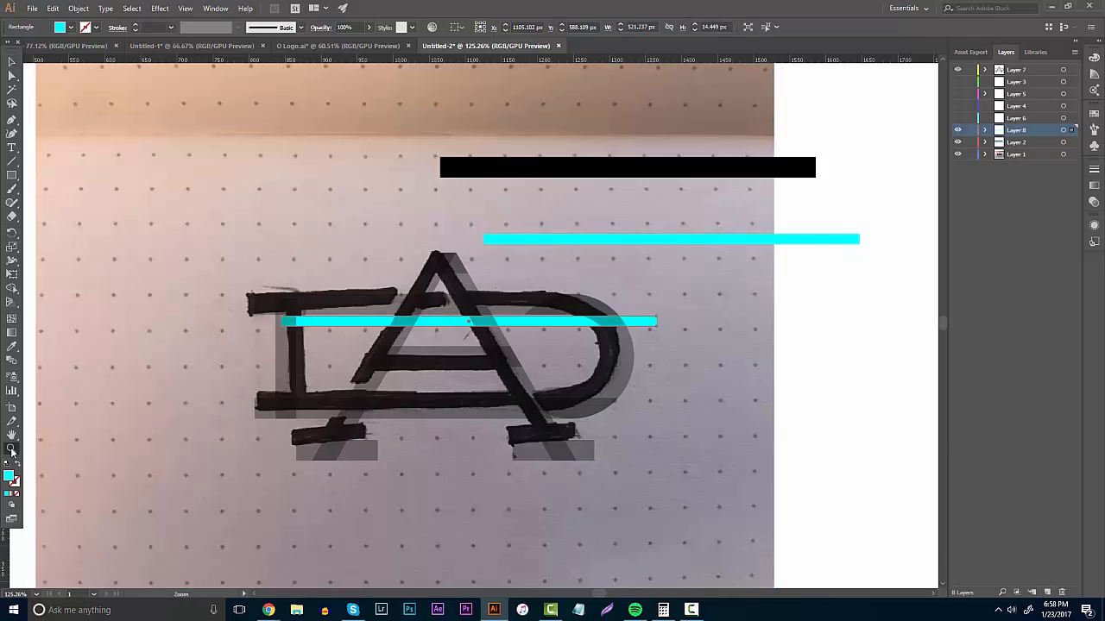
key(z)
drag(391, 422, 651, 253)
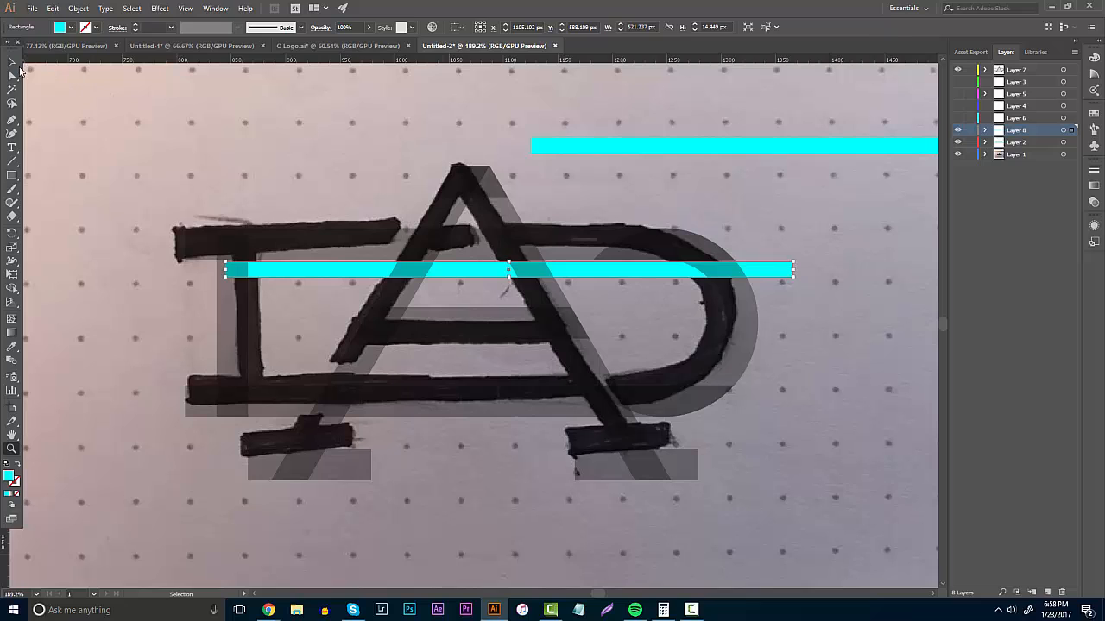
click(18, 66)
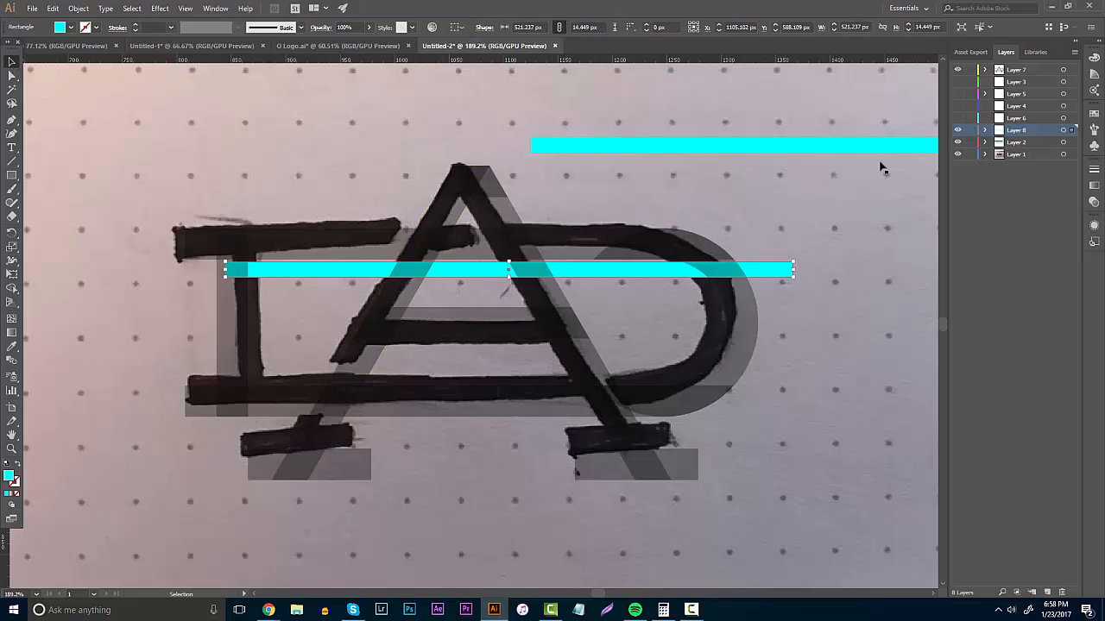
mouse_move(626, 273)
mouse_down()
mouse_move(794, 294)
mouse_move(606, 279)
mouse_up()
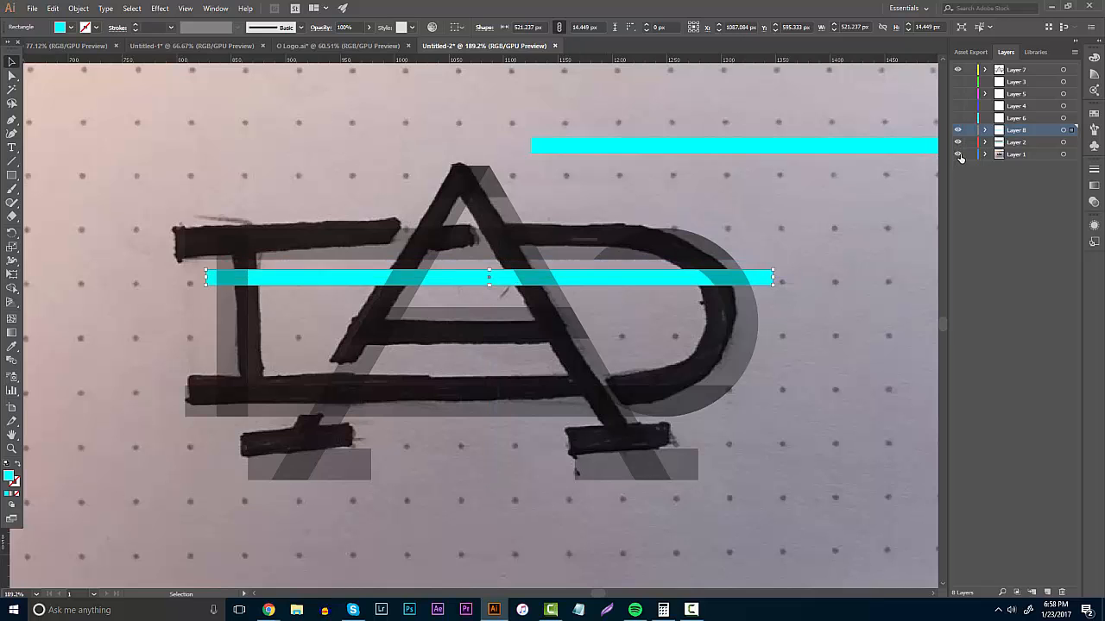
click(957, 153)
drag(700, 267, 719, 108)
Step: Restore the opacity of all the monogram pieces to 100%
drag(116, 173, 751, 533)
double_click(343, 26)
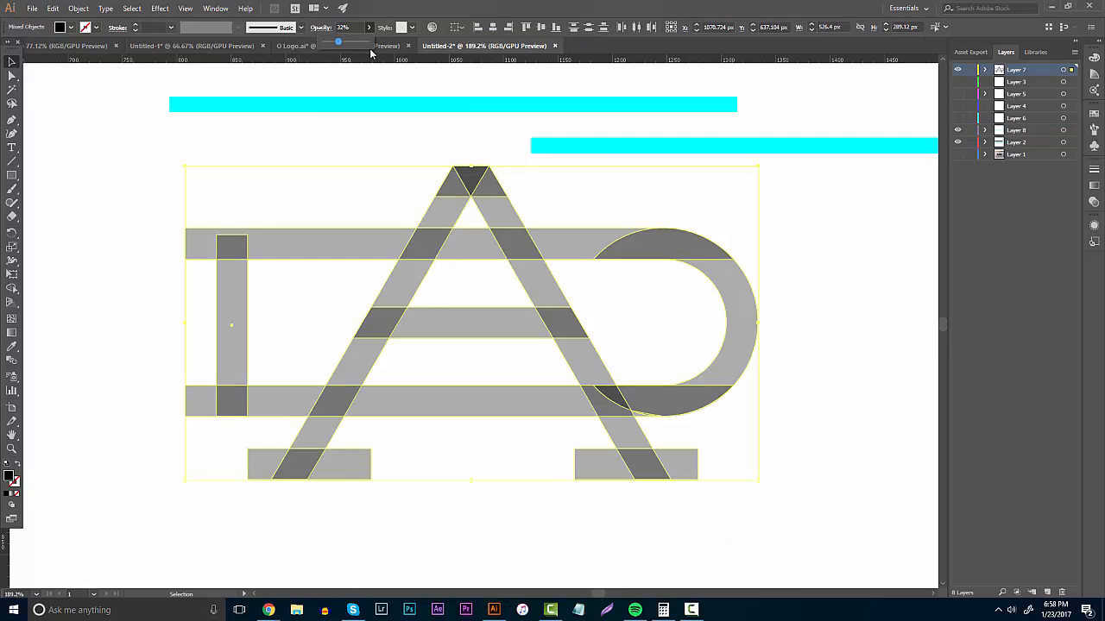
text(100)
key(Return)
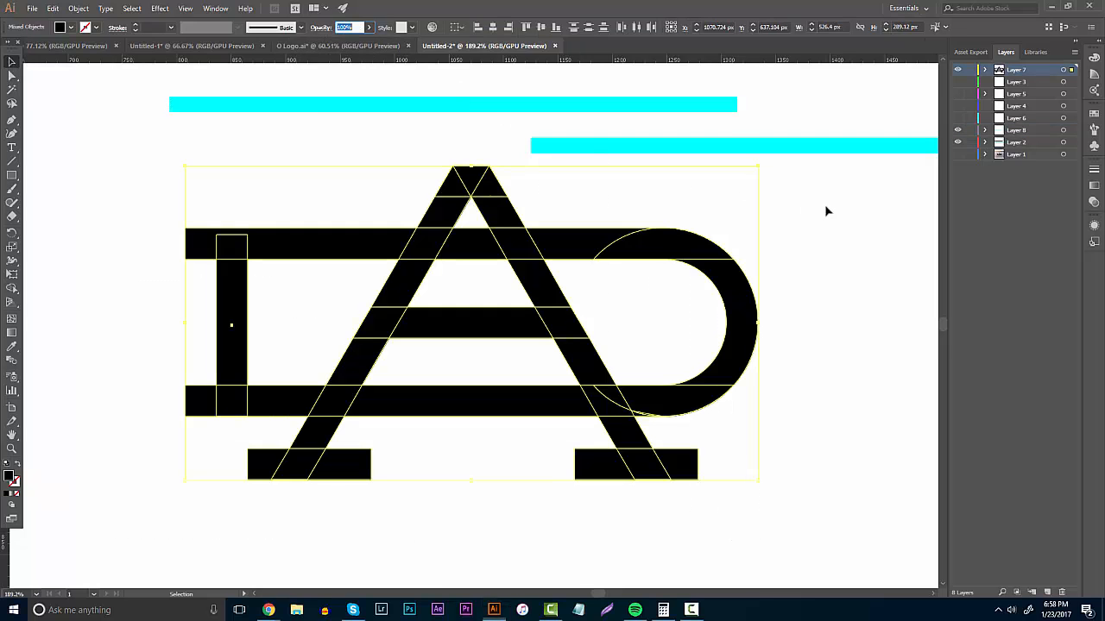
Step: Show the sketch photo again, scale it to about a quarter of its size and place it beside the monogram's left end
click(957, 154)
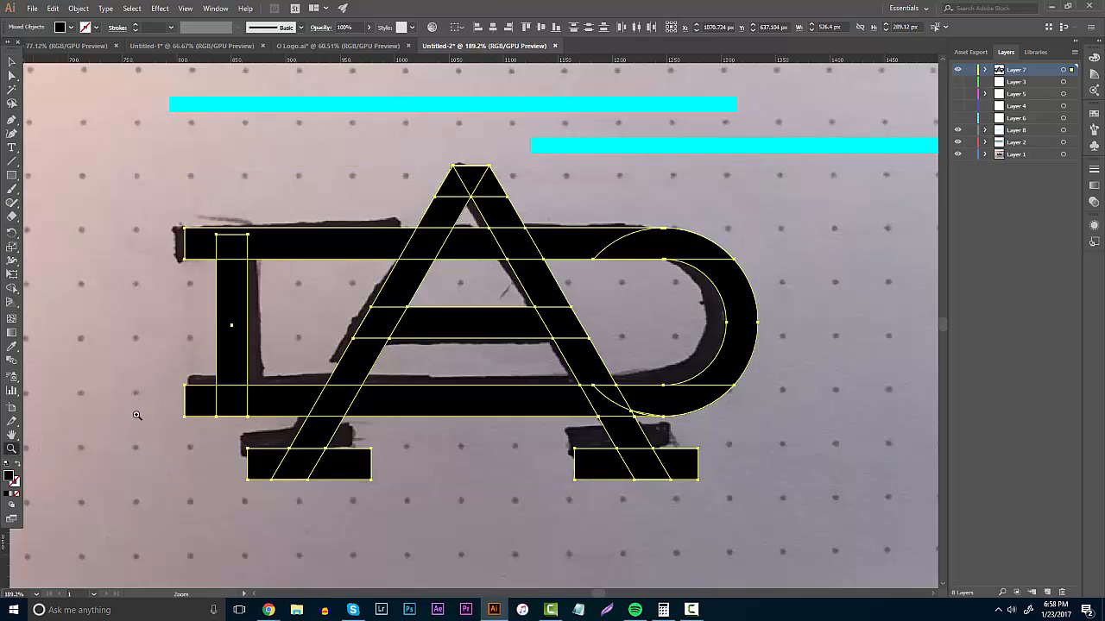
key(ctrl+0)
click(361, 165)
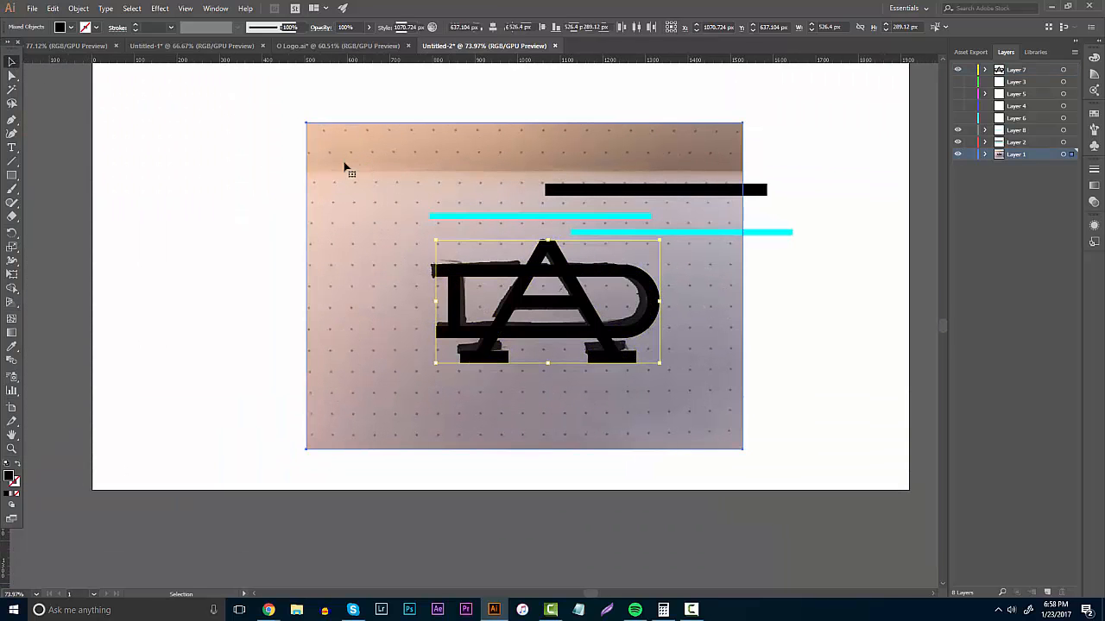
mouse_move(306, 123)
mouse_down()
mouse_move(479, 285)
mouse_move(417, 246)
mouse_move(433, 241)
mouse_move(343, 248)
mouse_up()
click(39, 360)
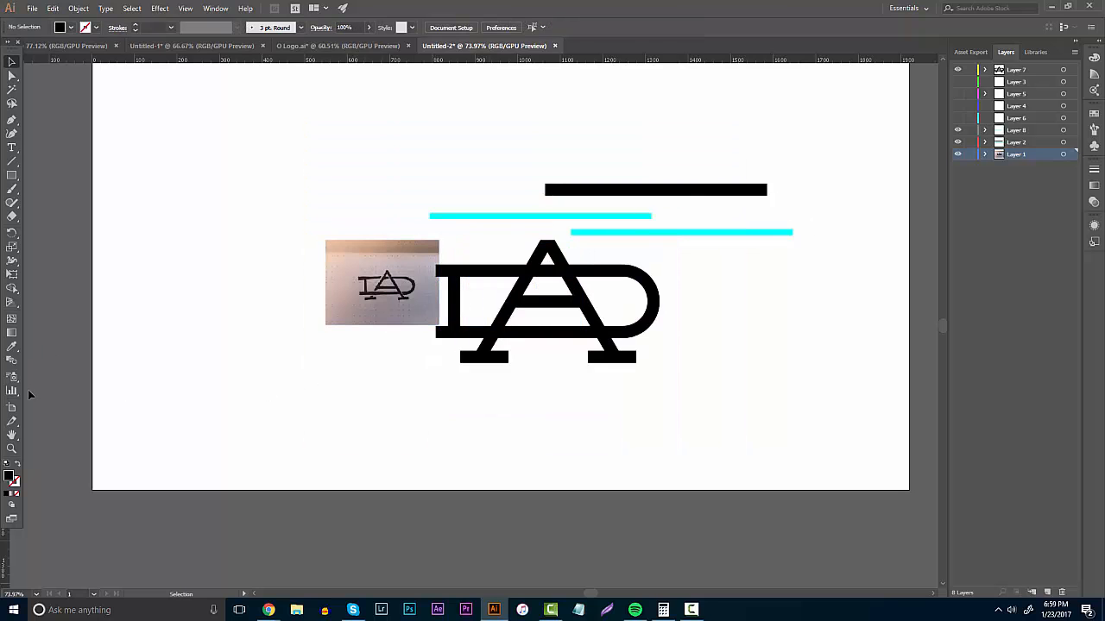
Step: Move Layer 2's cyan bar across the A, just above the D's upper stroke, at about X 1169, Y 540 px
key(z)
drag(594, 259, 636, 251)
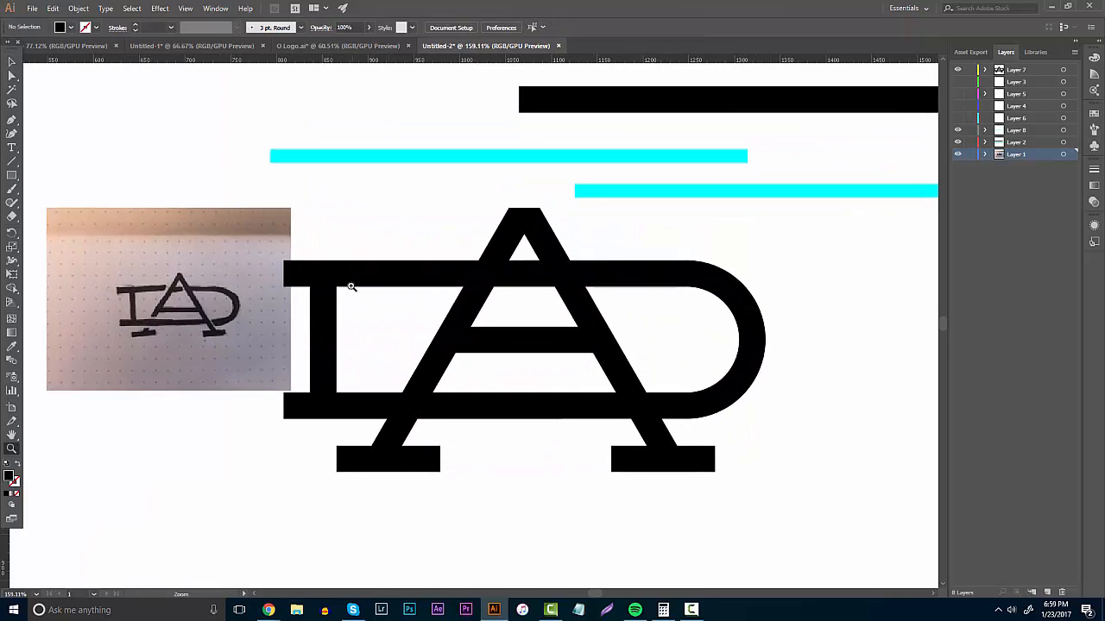
key(v)
drag(612, 182, 431, 233)
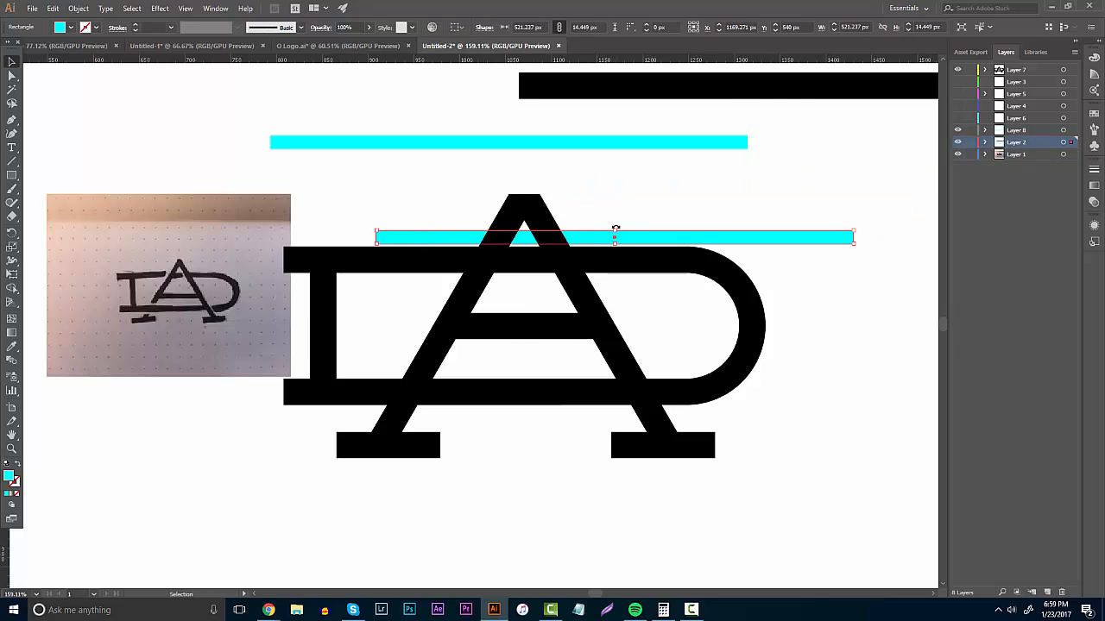
Step: Rotate Layer 2's cyan bar to lie along the outer edge of the A's right leg, and bring Layer 2 above all other layers
mouse_move(615, 228)
mouse_down()
mouse_move(622, 236)
mouse_move(610, 236)
mouse_move(629, 214)
mouse_move(640, 225)
mouse_up()
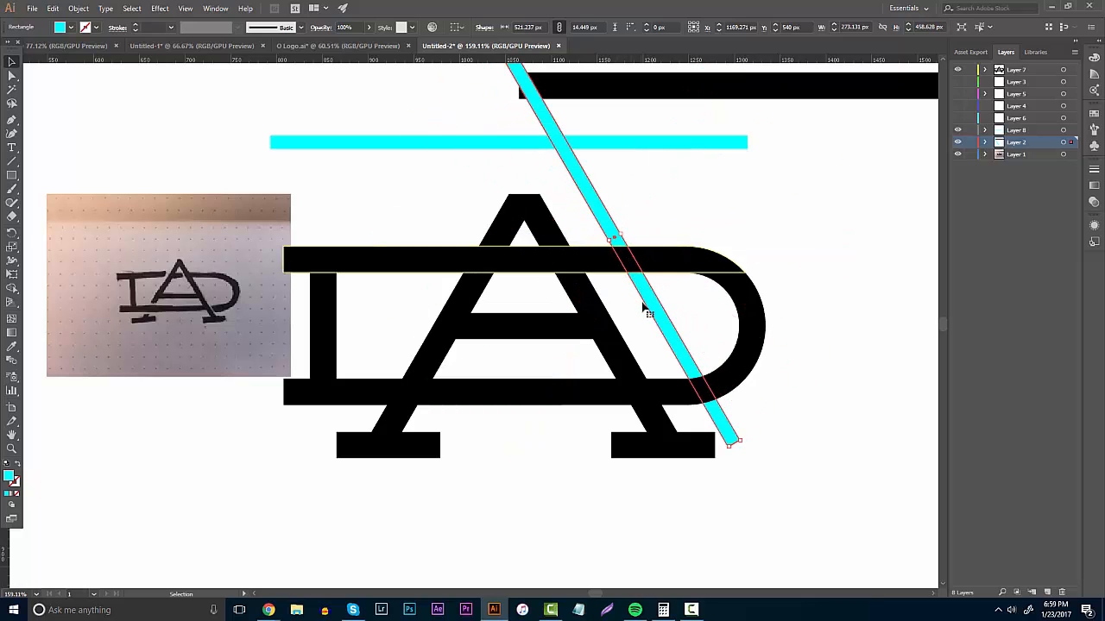
drag(656, 324, 641, 354)
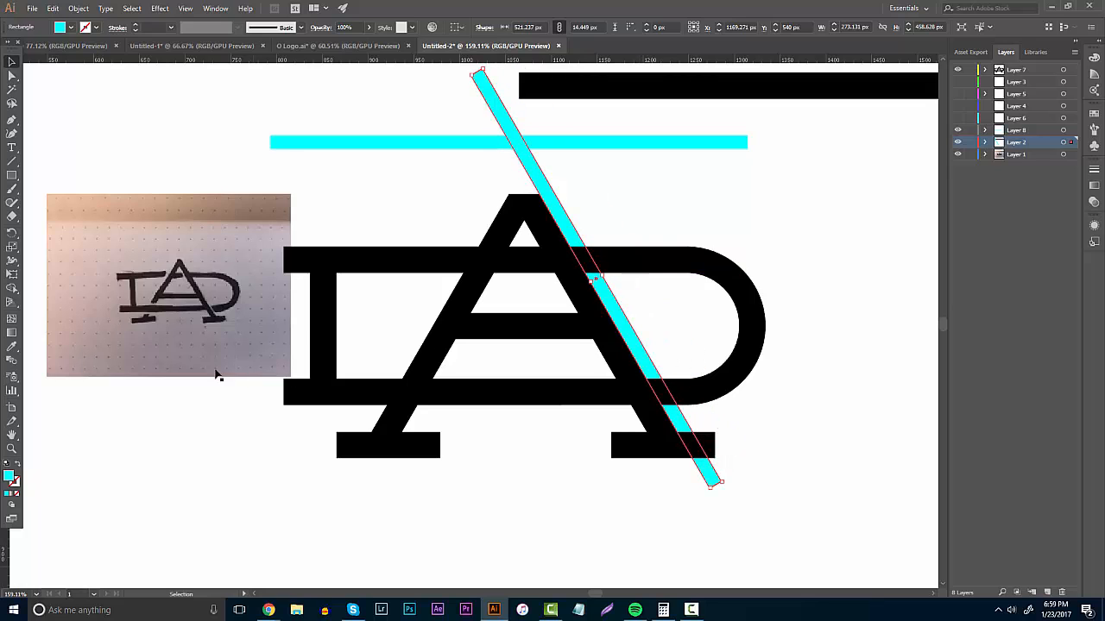
click(12, 448)
click(723, 398)
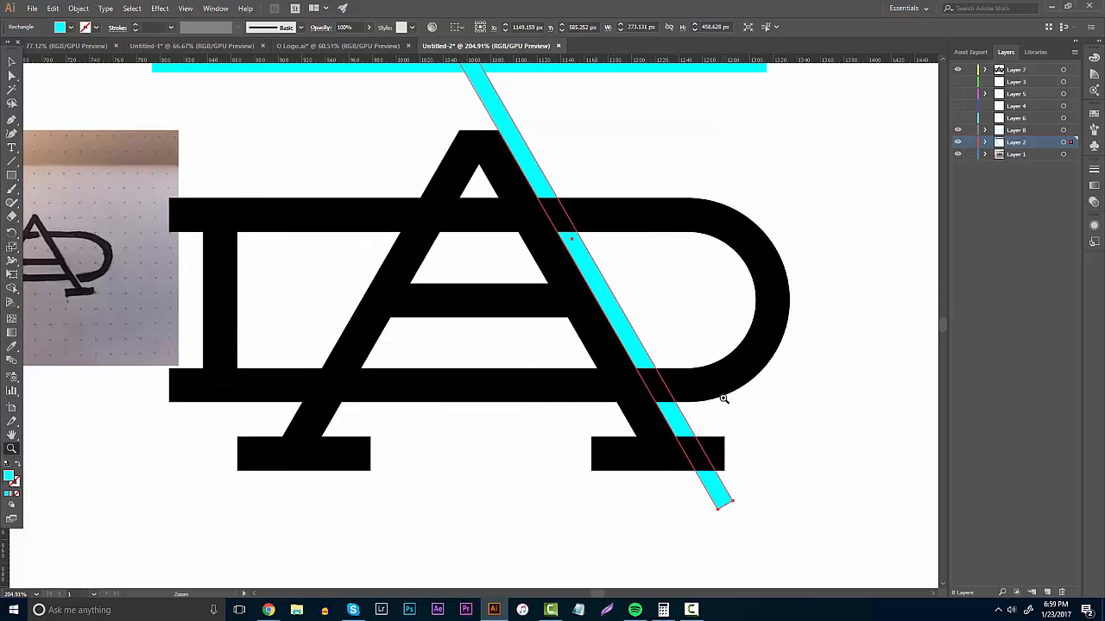
drag(1014, 146, 1016, 68)
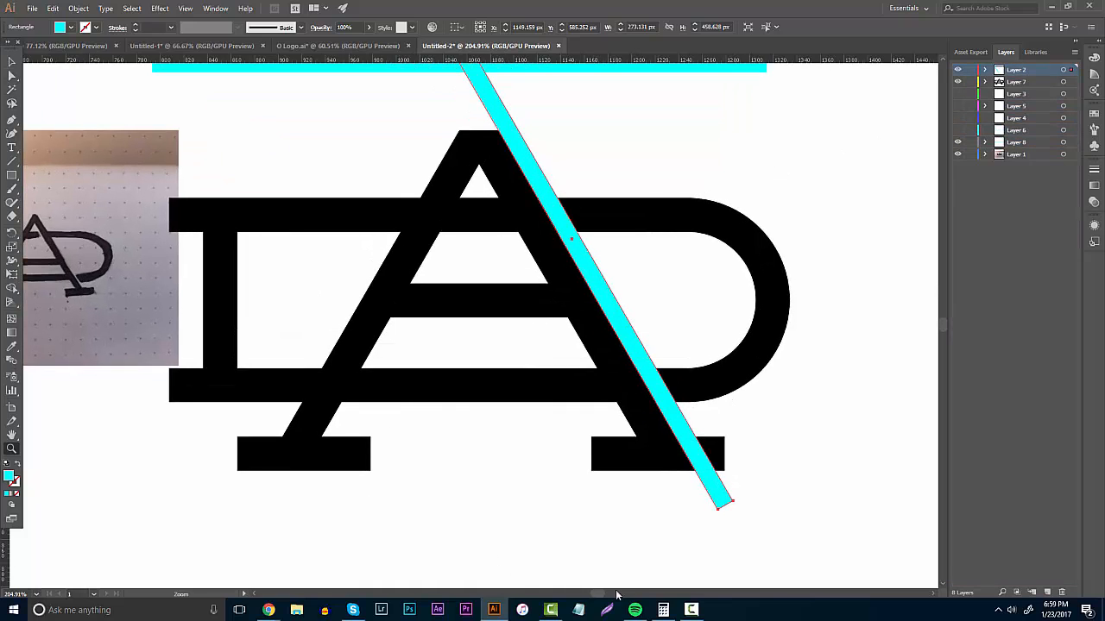
Step: Duplicate the slanted cyan bar and lay the copy along the inner edge of the A's right leg
drag(596, 594, 591, 598)
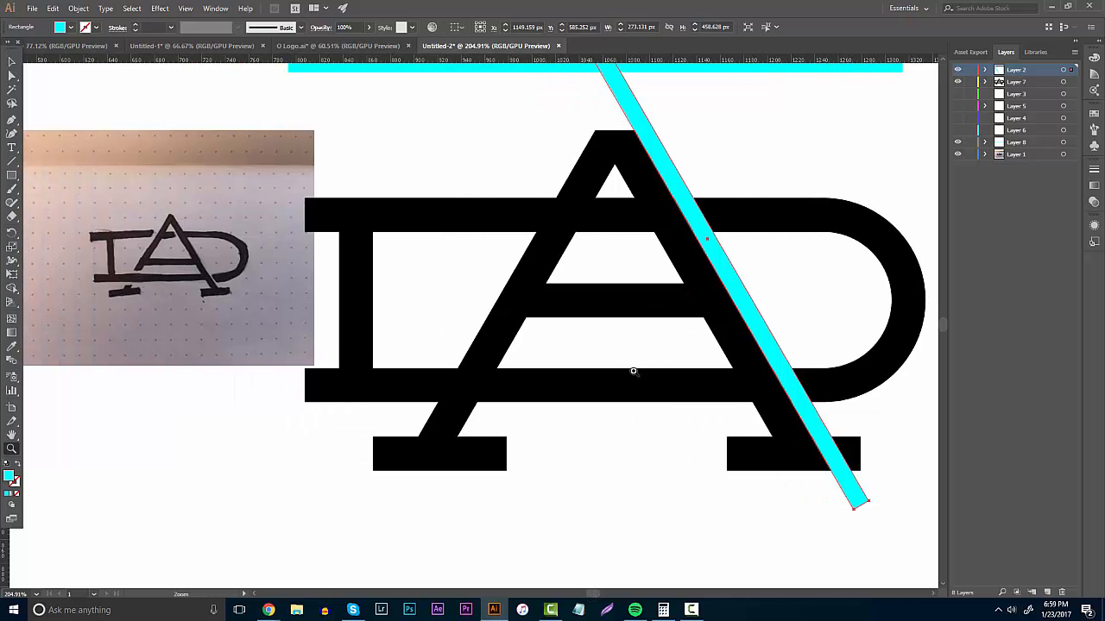
click(12, 61)
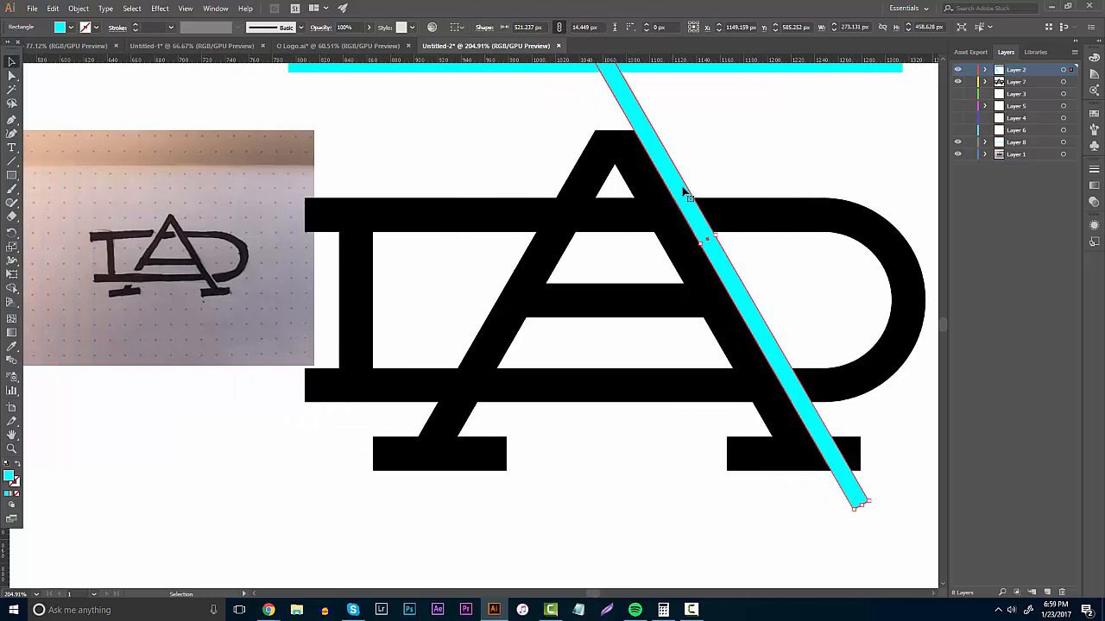
drag(687, 201, 636, 216)
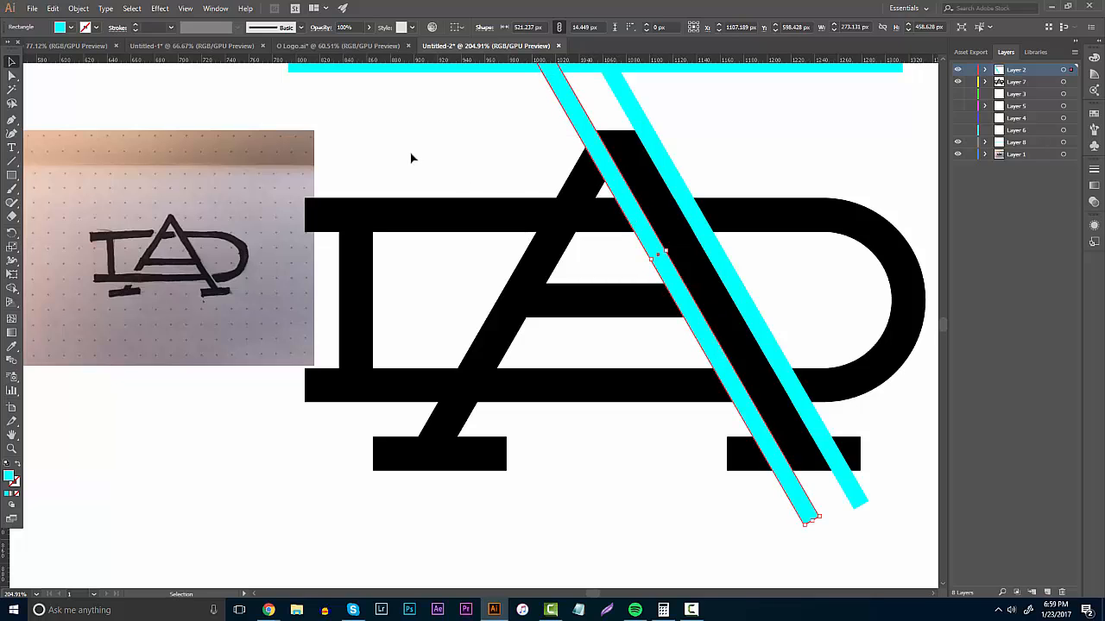
Step: Select both slanted bars with the overlapping A and D pieces, and briefly hide Layer 2 to compare
click(12, 75)
shift+click(581, 127)
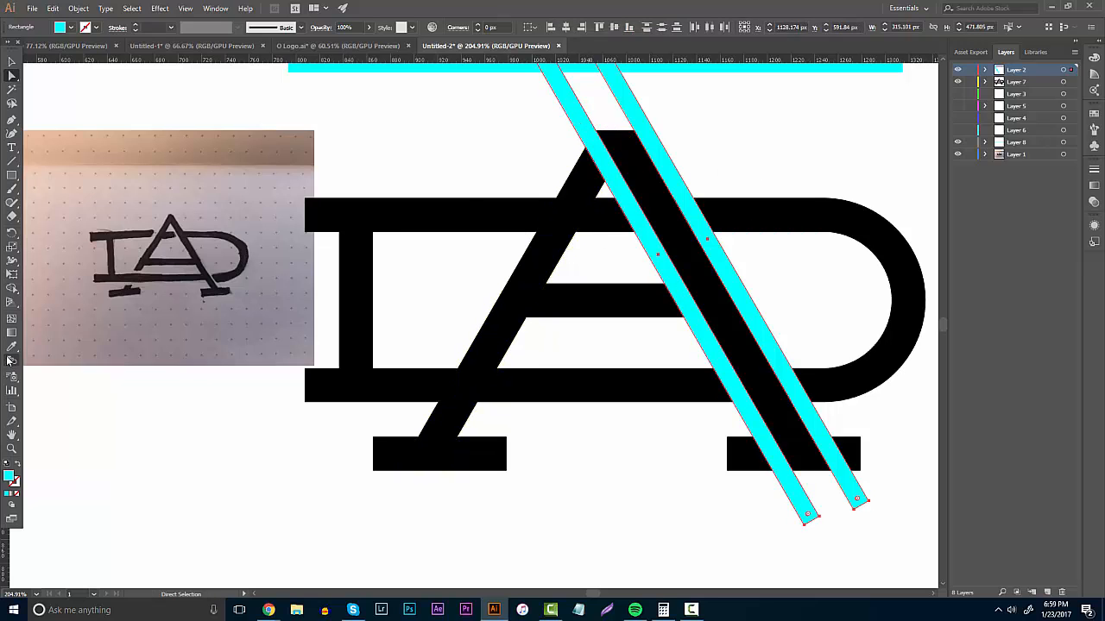
drag(467, 143, 860, 503)
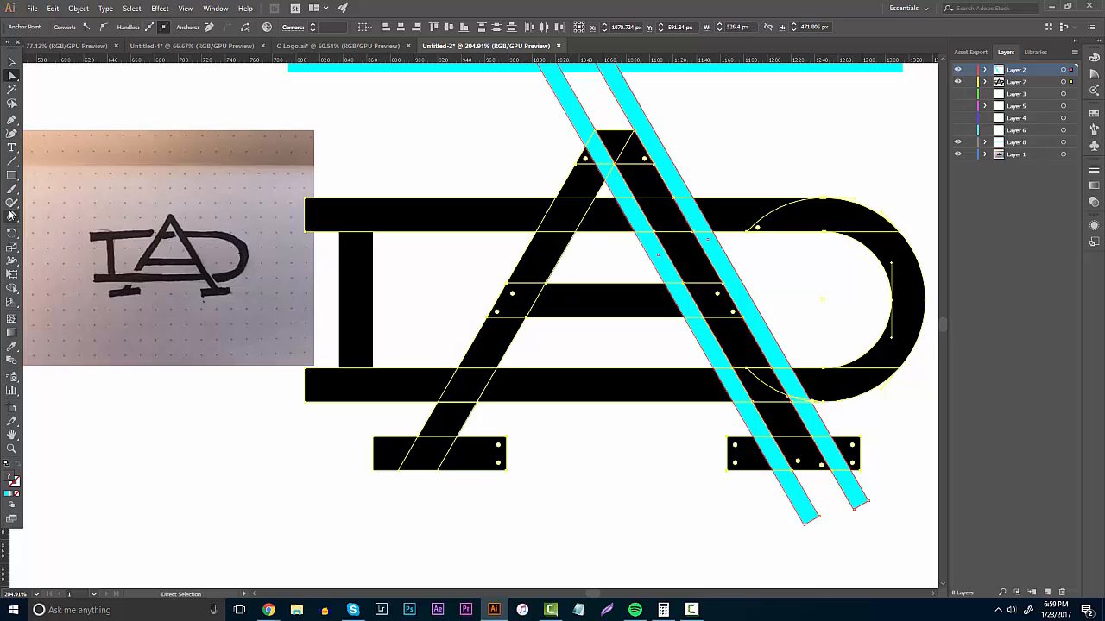
click(957, 70)
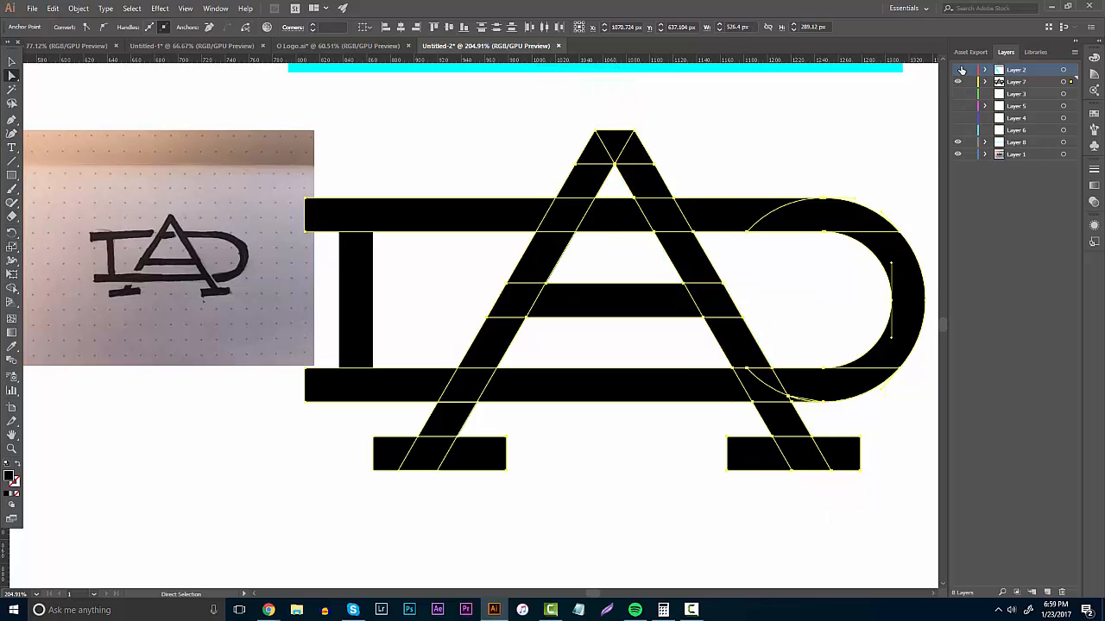
click(957, 70)
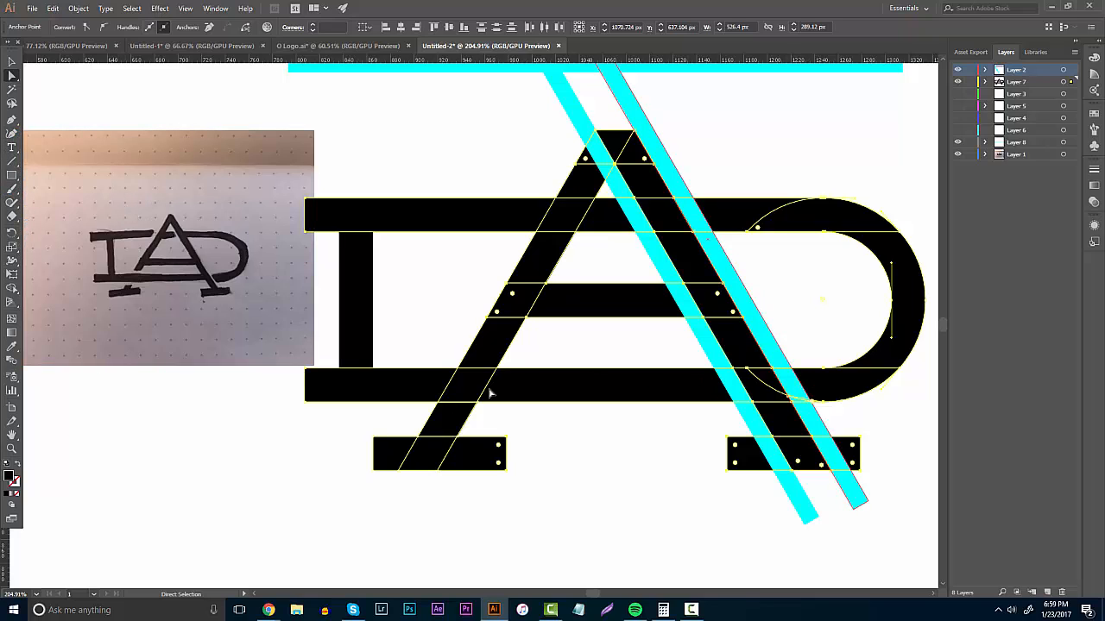
Step: Add the outer slanted bar to the selection and use Shape Builder to cut its overlap out of the D's lower stroke
click(11, 288)
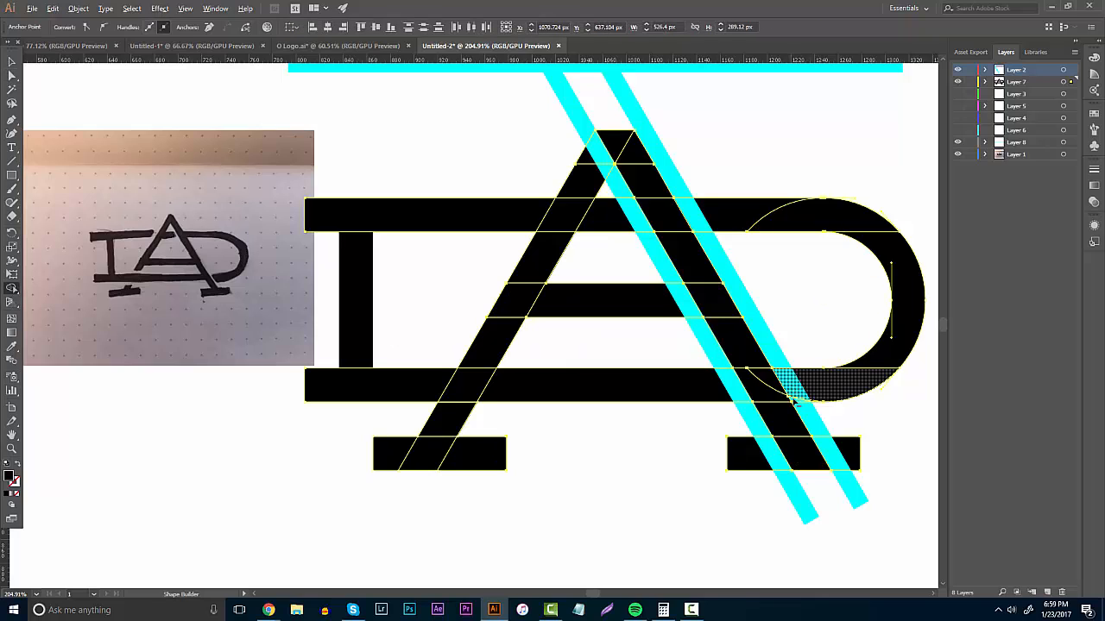
alt+click(793, 400)
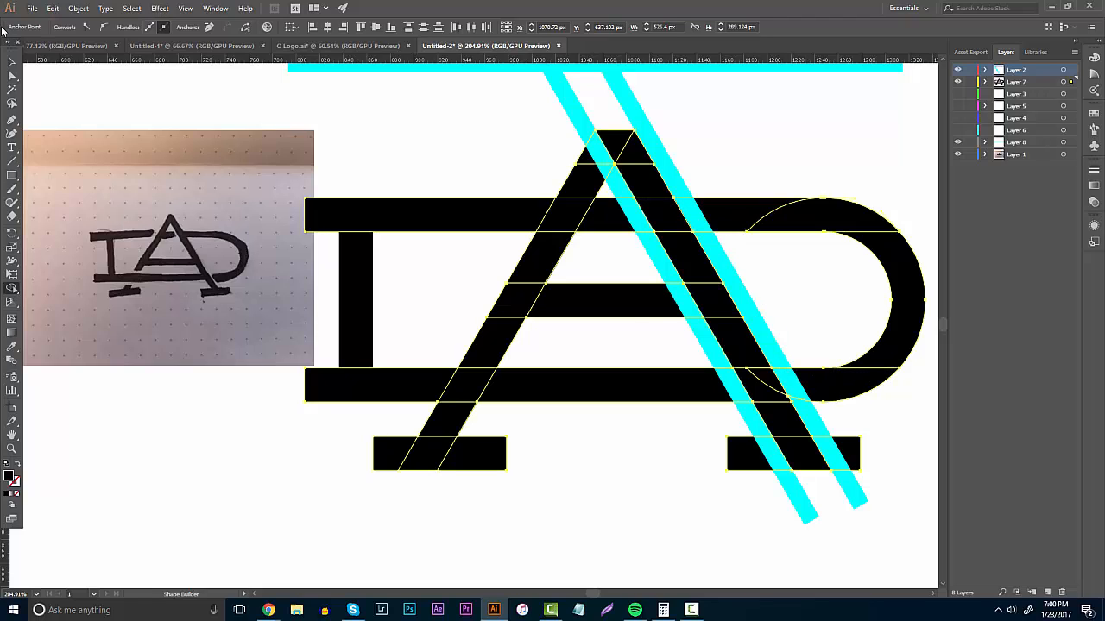
key(v)
shift+click(798, 393)
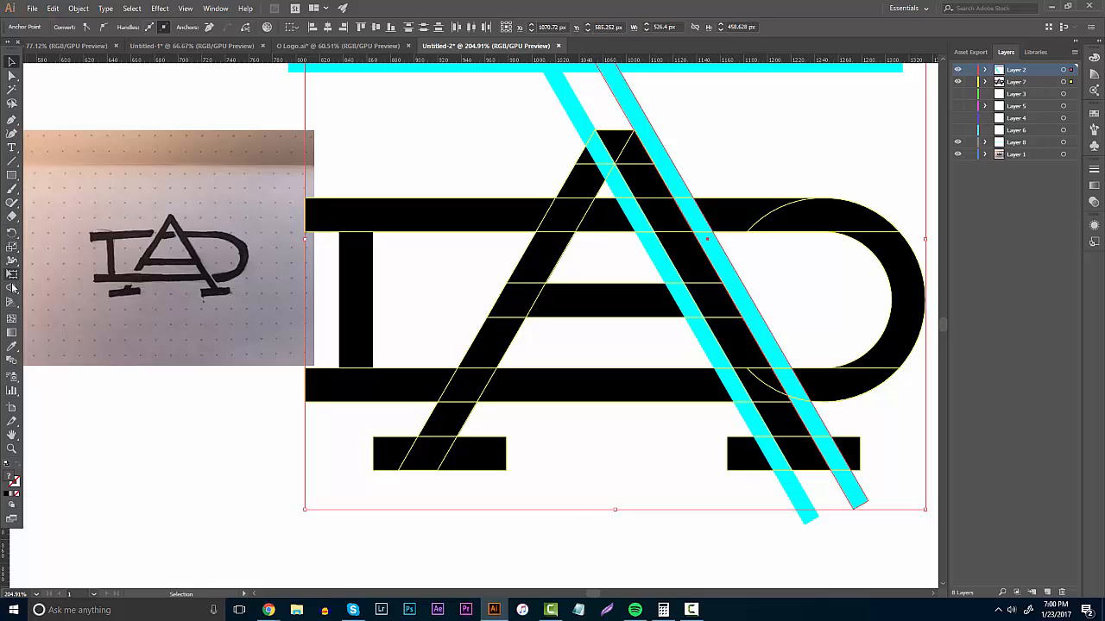
click(11, 289)
click(794, 384)
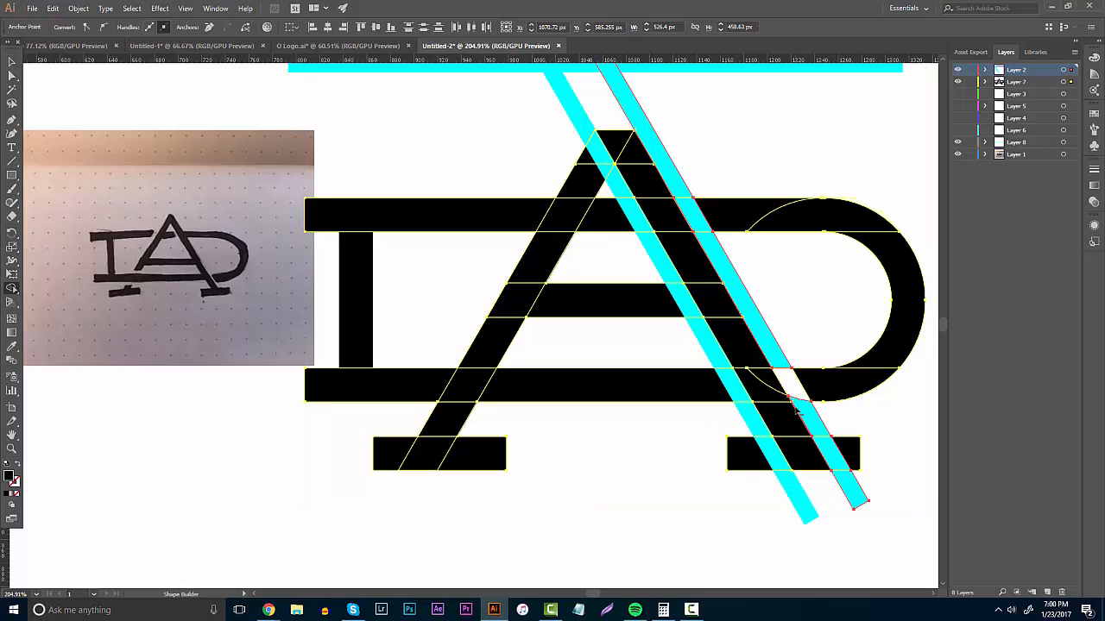
click(812, 422)
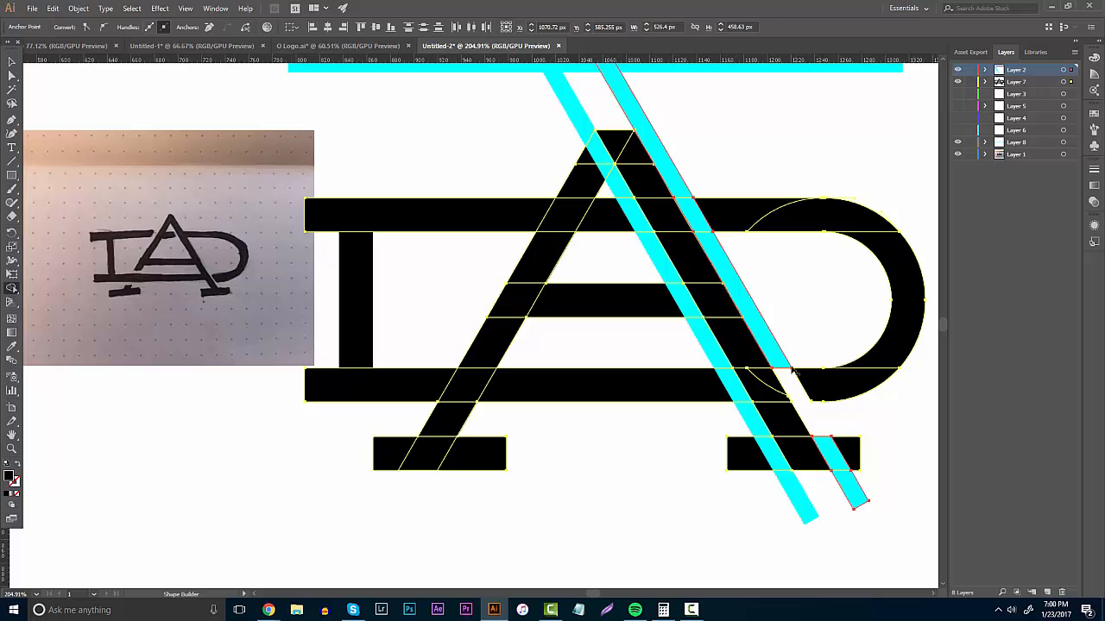
click(763, 342)
Step: Delete the remaining cyan pieces of the outer slanted bar, above the gap and over the A's right foot
click(10, 62)
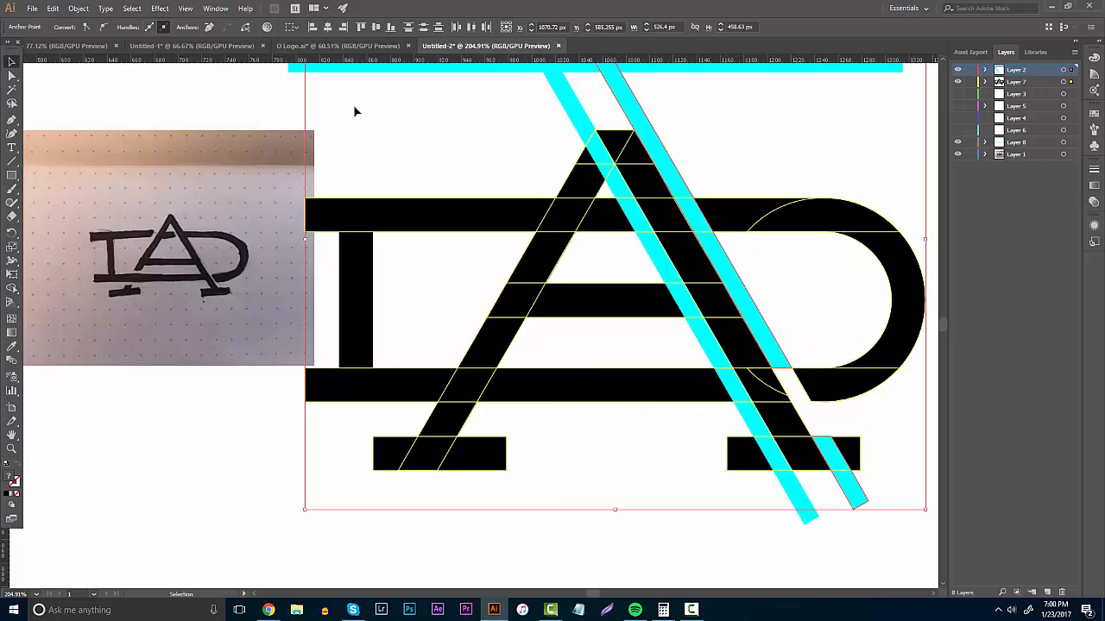
click(353, 104)
click(643, 123)
key(Delete)
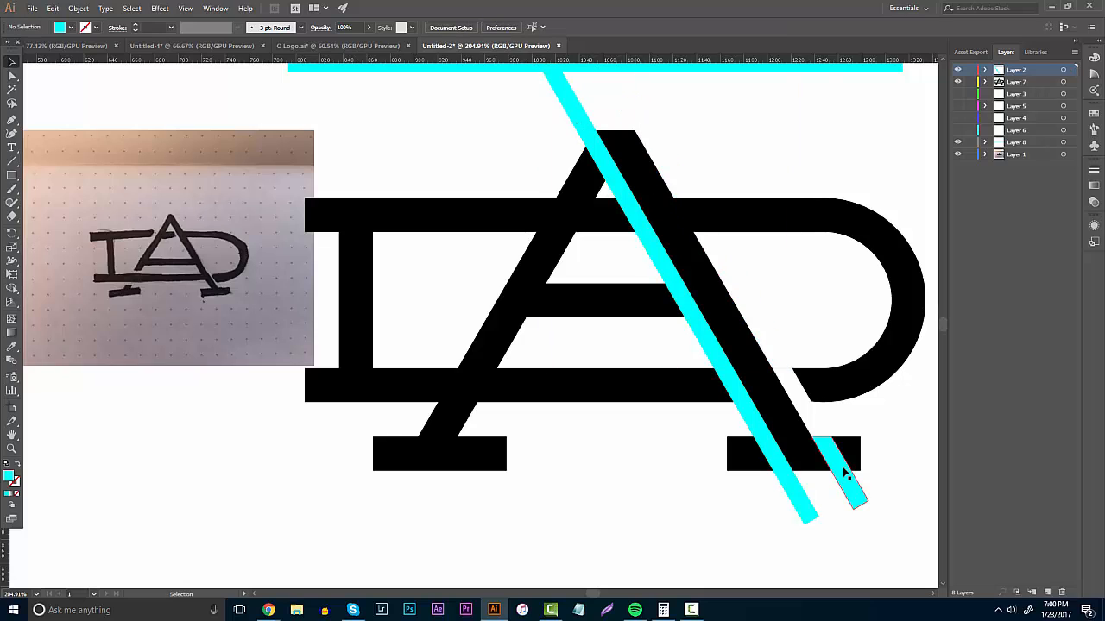
click(850, 493)
key(Delete)
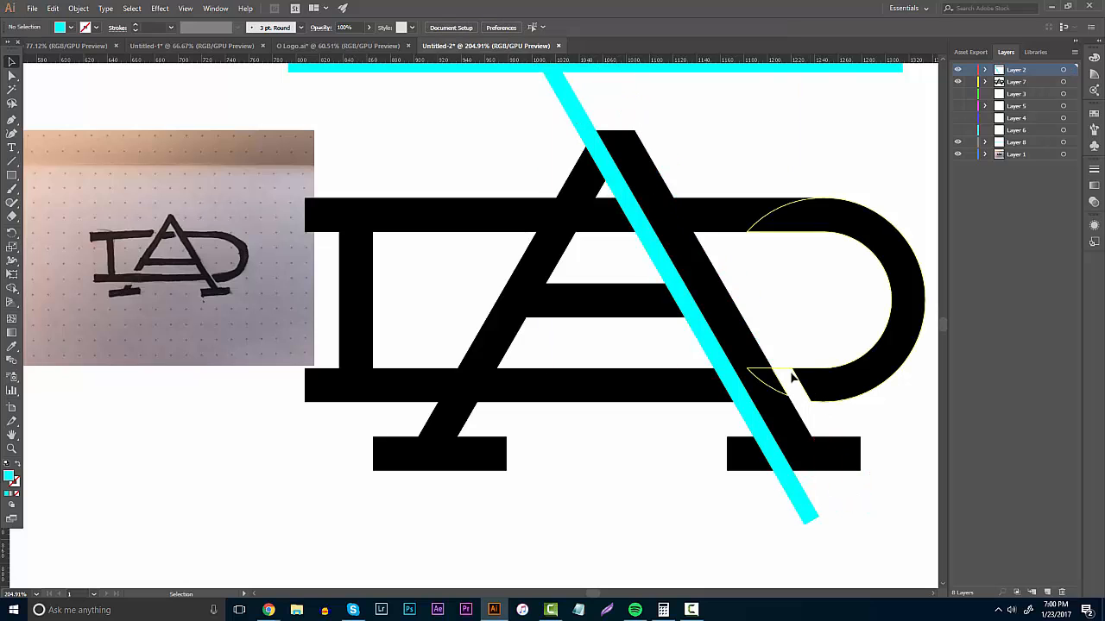
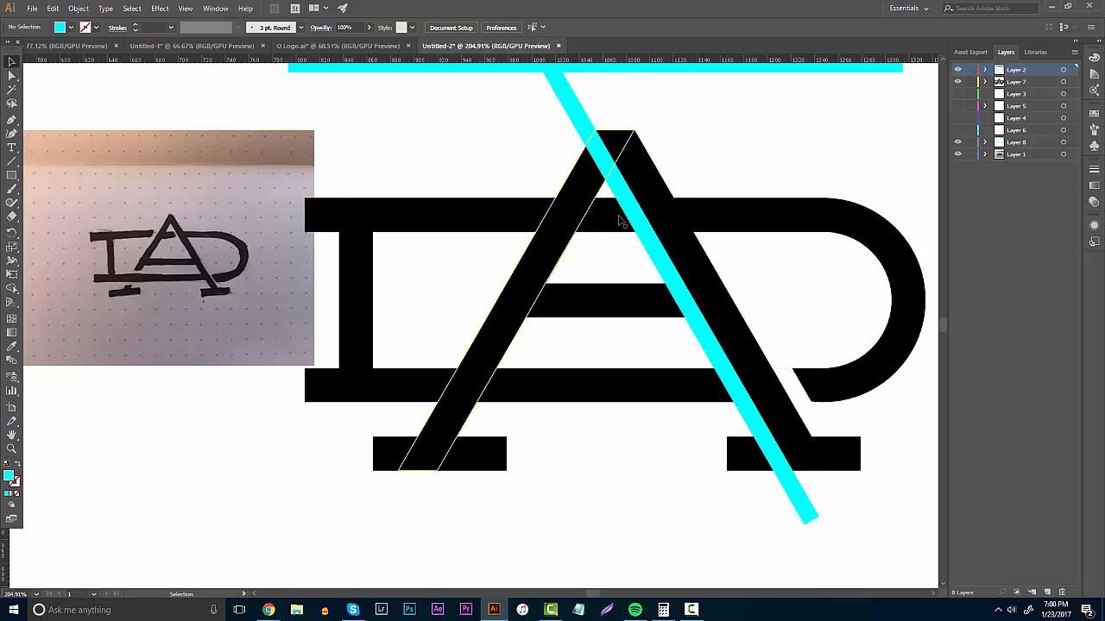
Step: Cut the inner slanted bar's overlap out of the D's upper stroke with Shape Builder, and delete the leftover bar pieces
drag(546, 115, 709, 278)
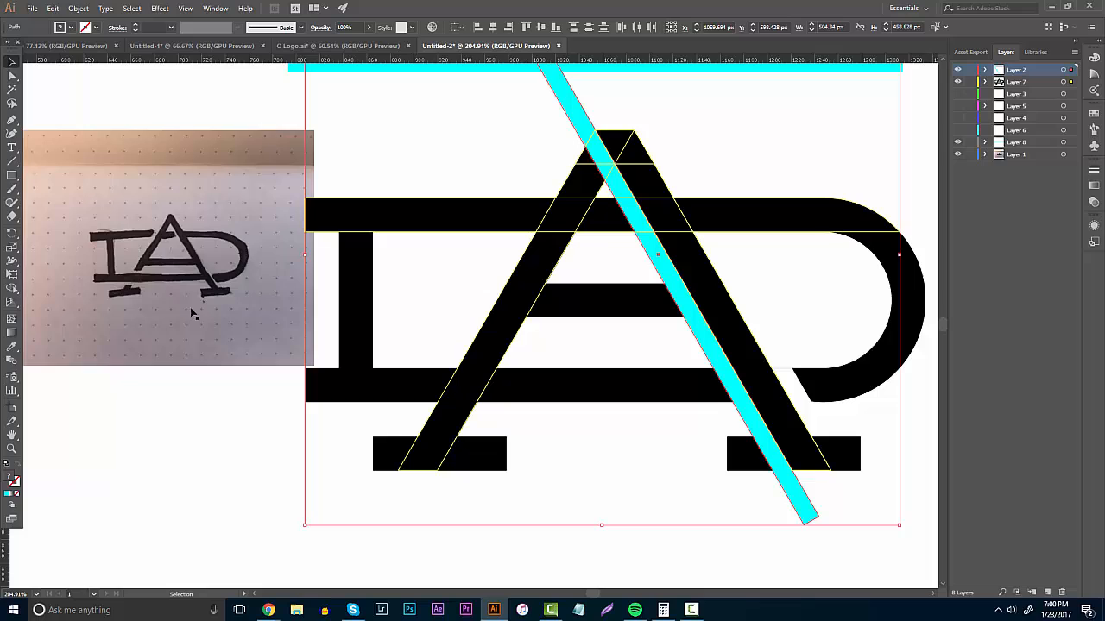
click(12, 288)
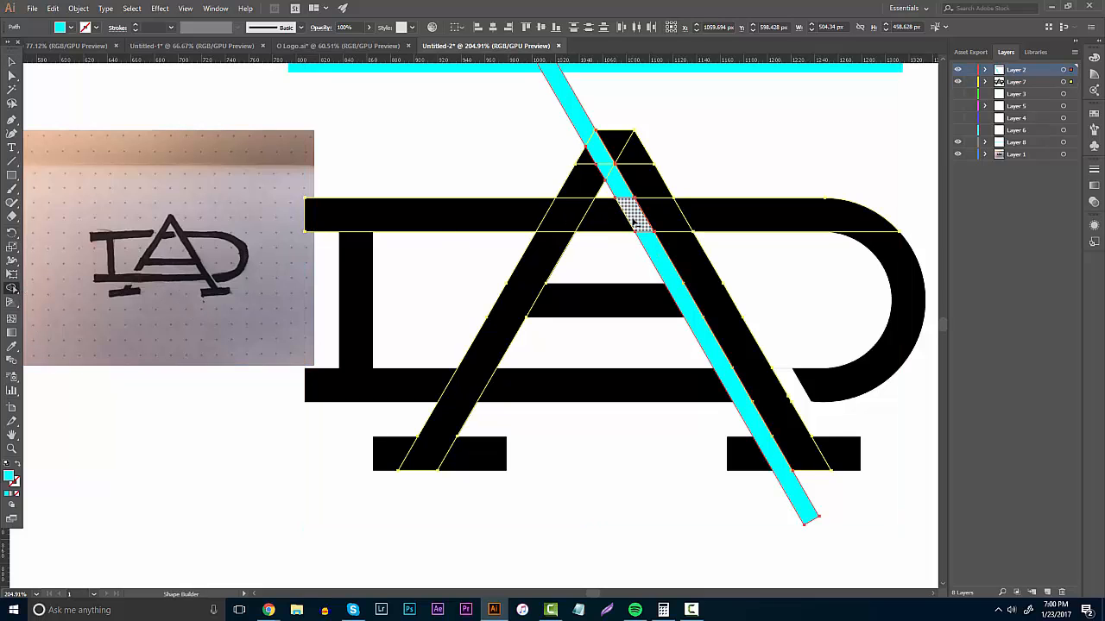
click(12, 63)
click(541, 130)
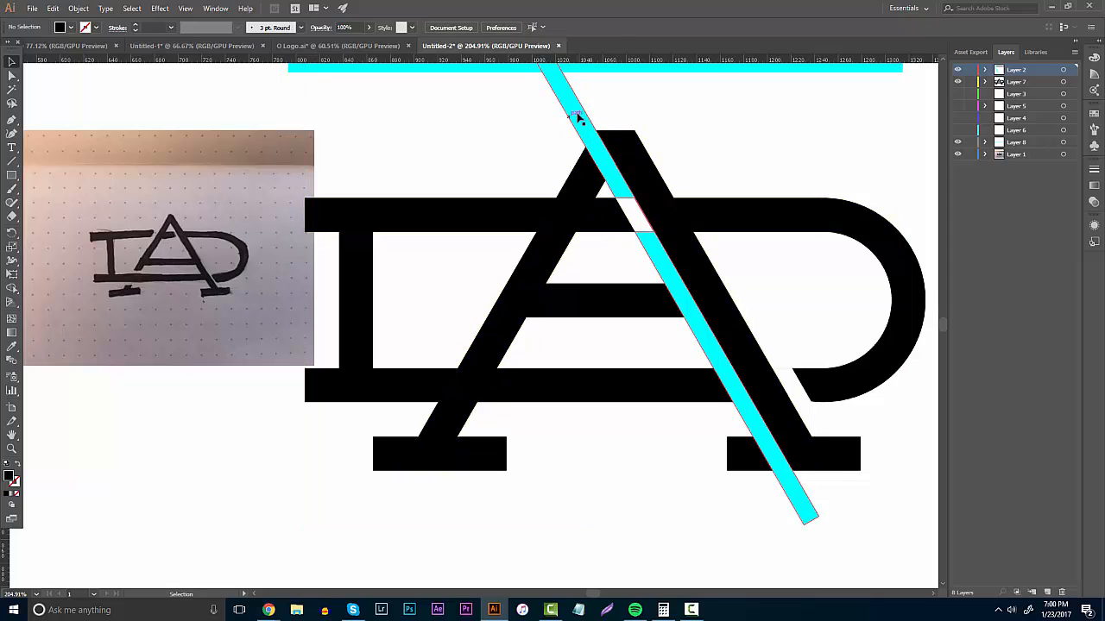
click(577, 113)
key(Delete)
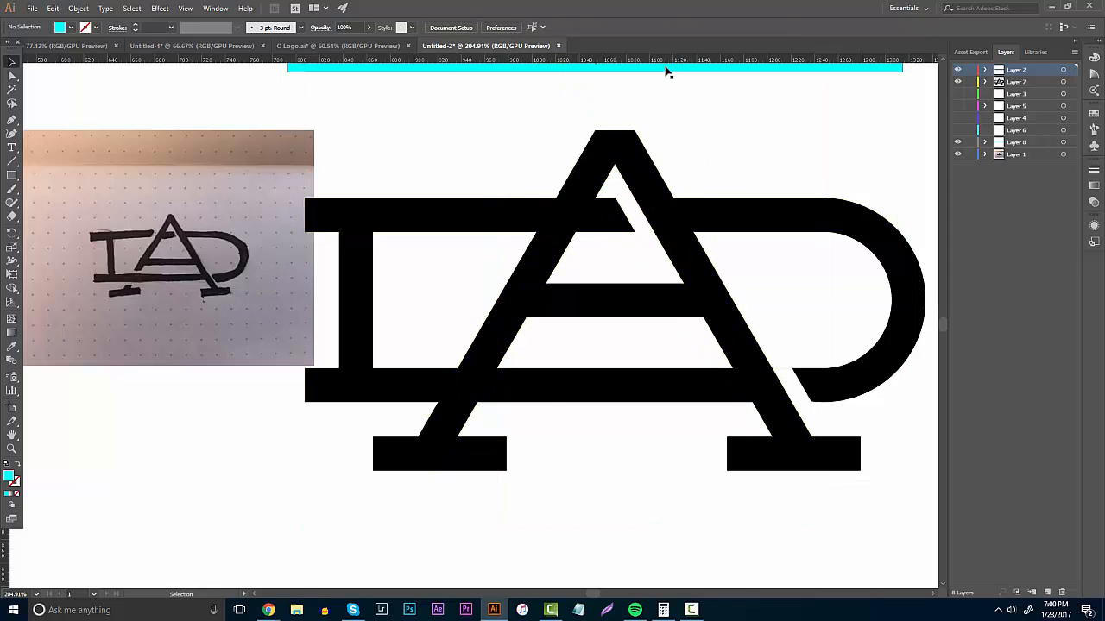
Step: Place a copy of the horizontal cyan bar directly beneath the D's lower stroke, and move Layer 8 above all other layers
click(666, 69)
key(ctrl+c)
key(ctrl+v)
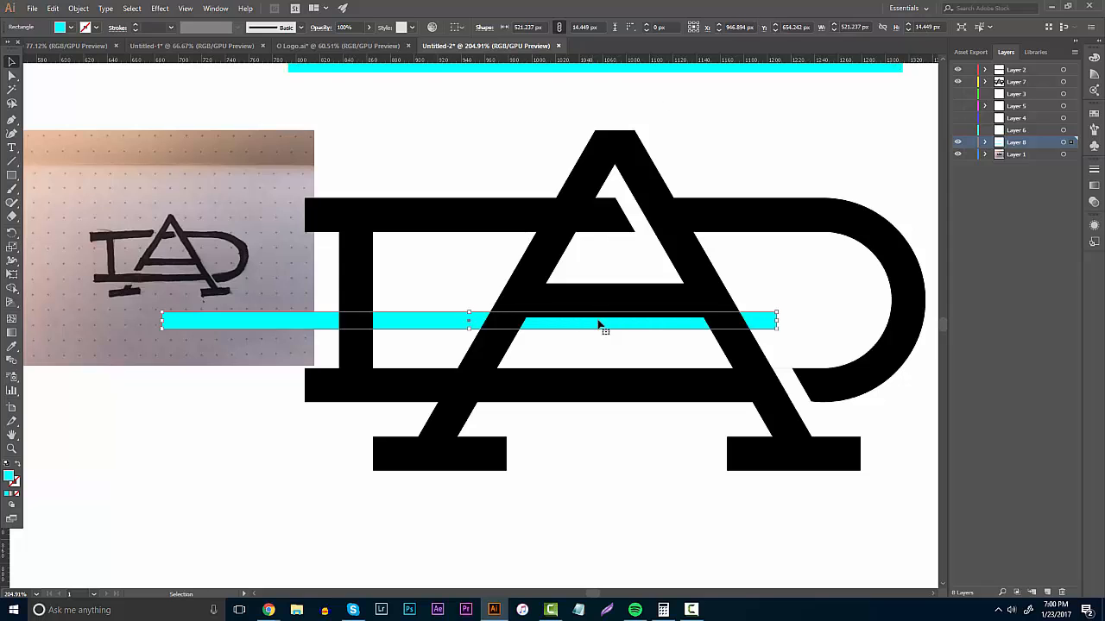
drag(599, 324, 693, 417)
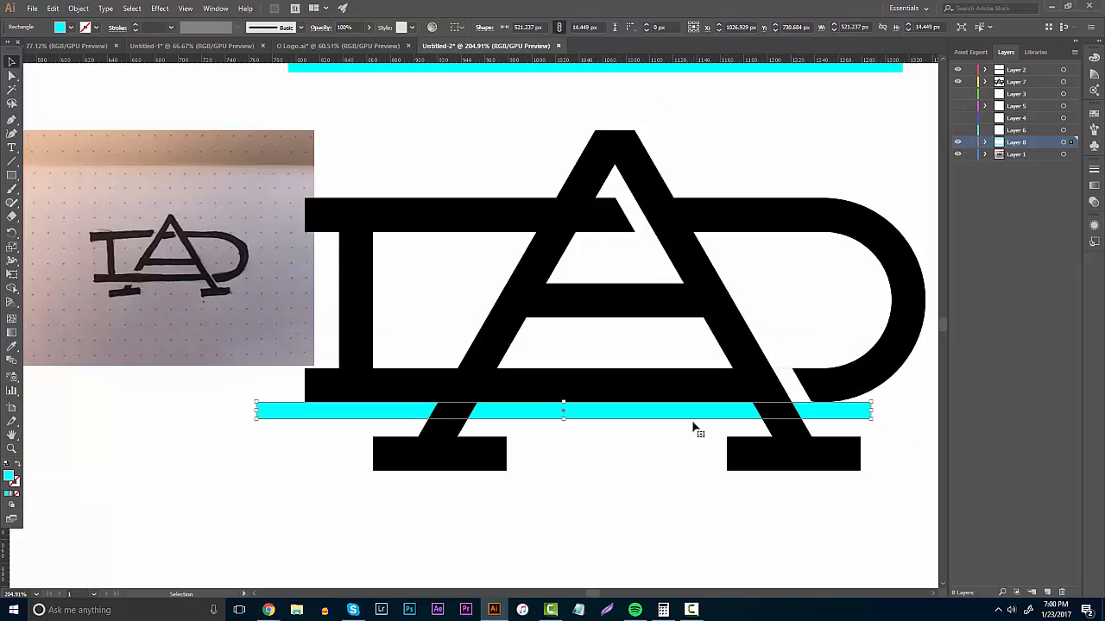
click(1018, 70)
drag(1023, 70, 1023, 69)
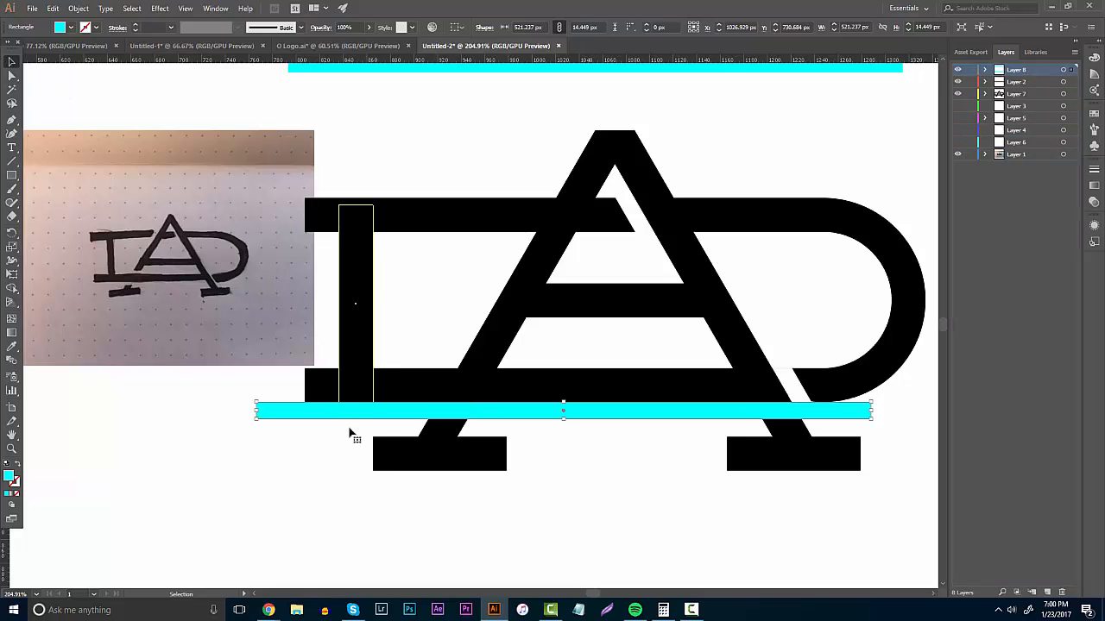
Step: Cut the horizontal bar's overlap out of the A's left leg with Shape Builder, and delete the leftover cyan bar
drag(556, 507, 373, 388)
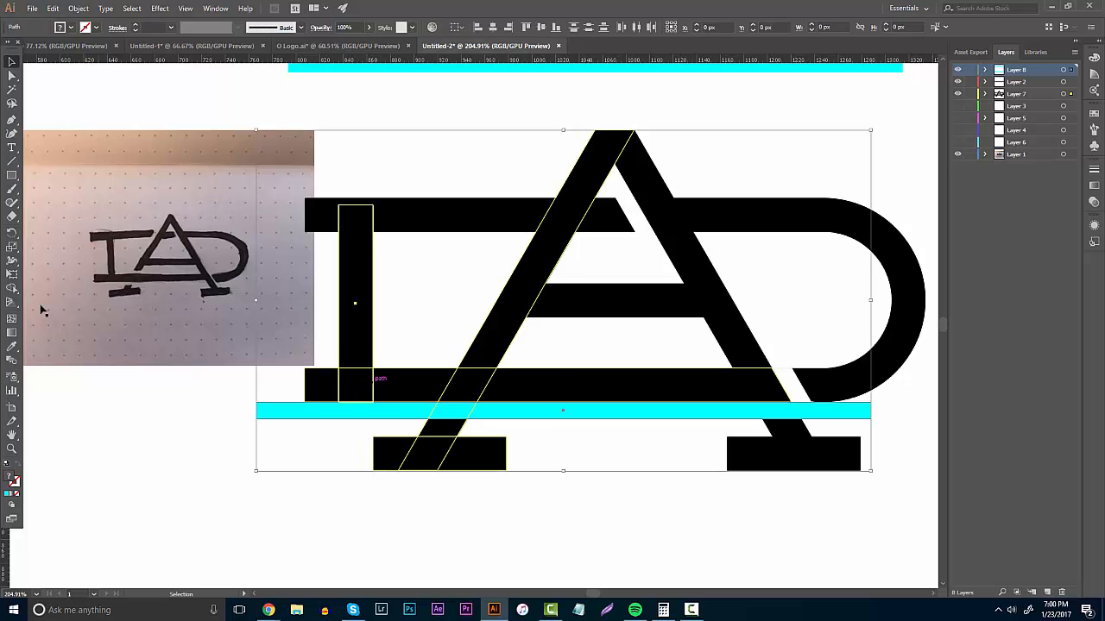
click(11, 289)
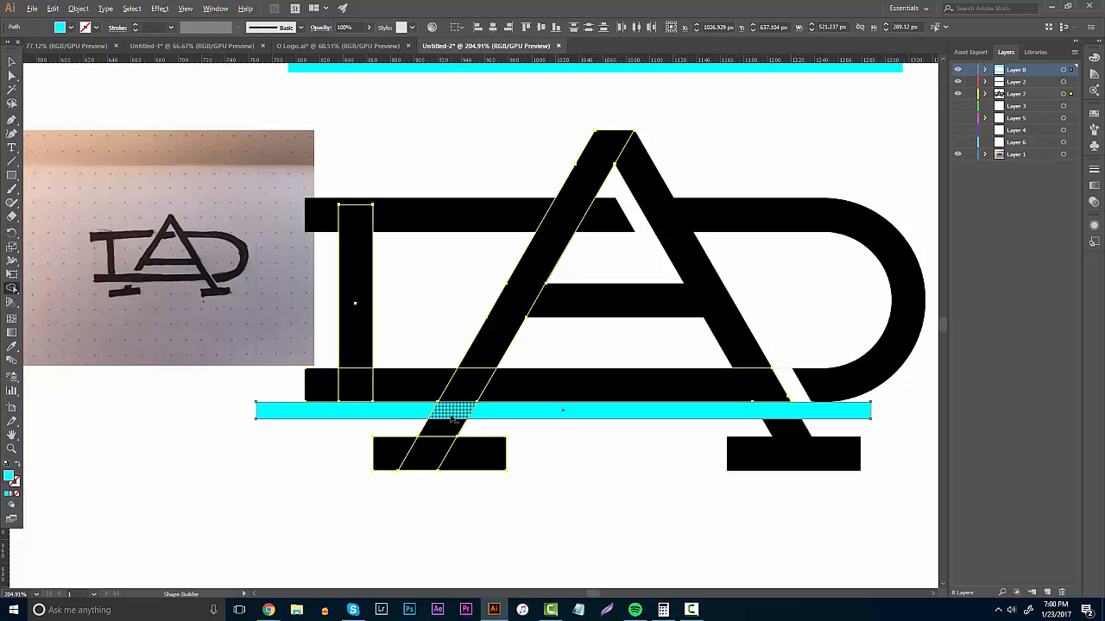
click(12, 62)
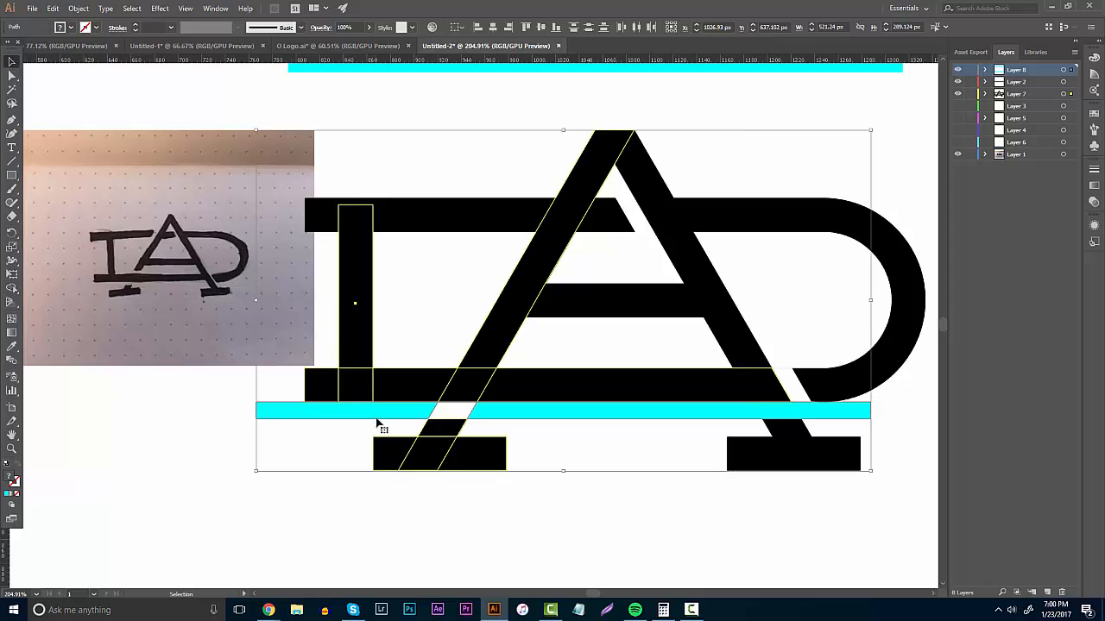
key(Delete)
key(ctrl+z)
click(572, 411)
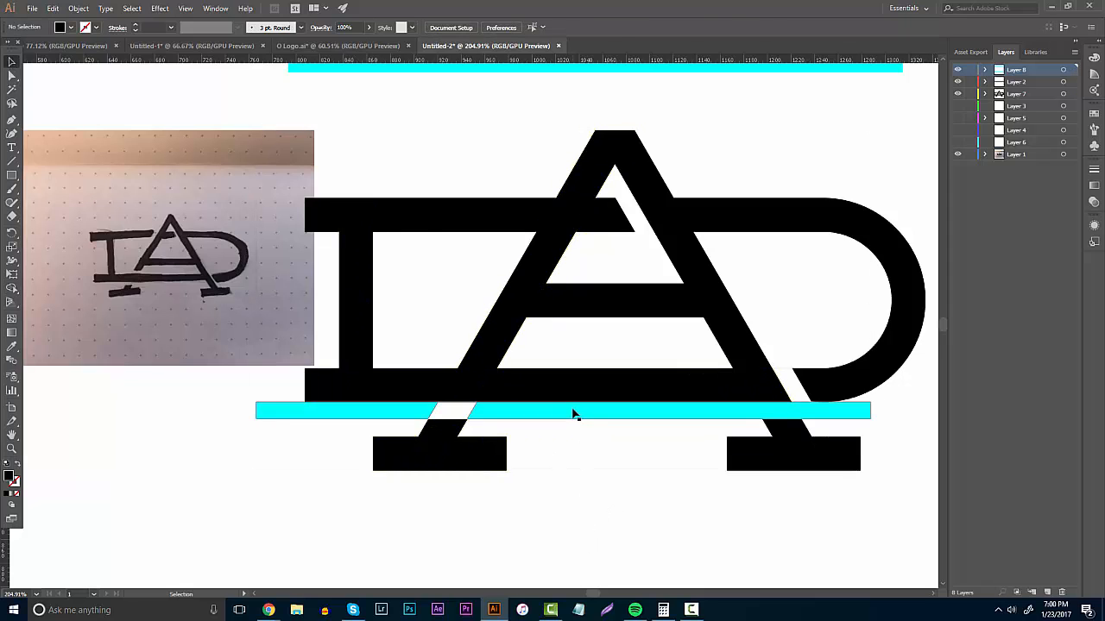
key(Delete)
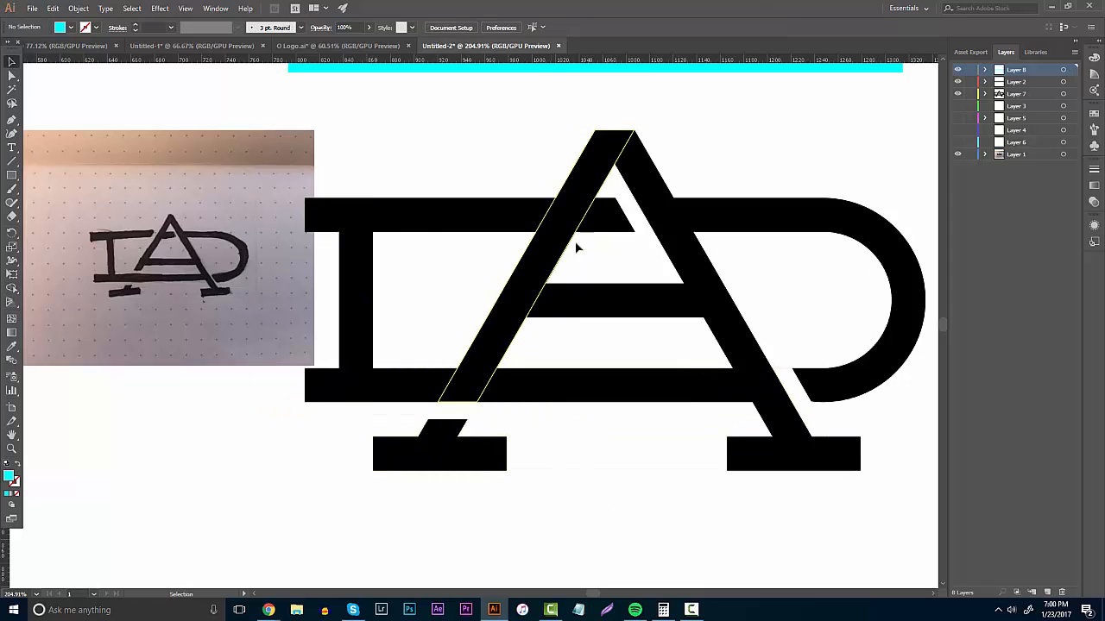
Step: Place another copy of the horizontal cyan bar directly above the D's lower stroke, and select it with the A and D pieces
click(545, 68)
key(ctrl+c)
key(ctrl+v)
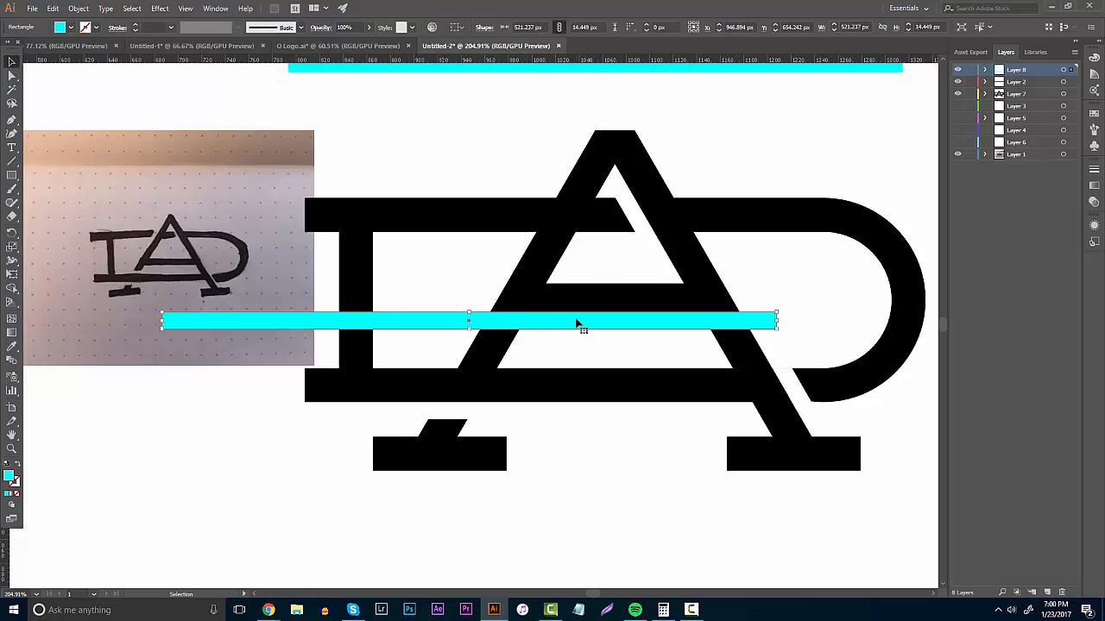
drag(578, 323, 638, 361)
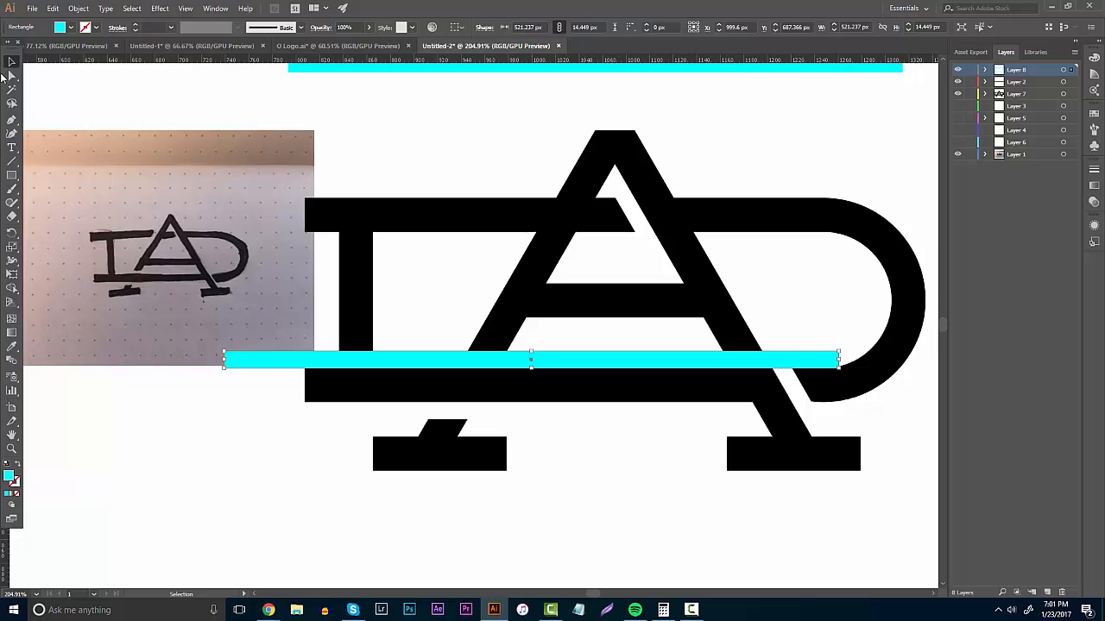
drag(371, 170, 871, 513)
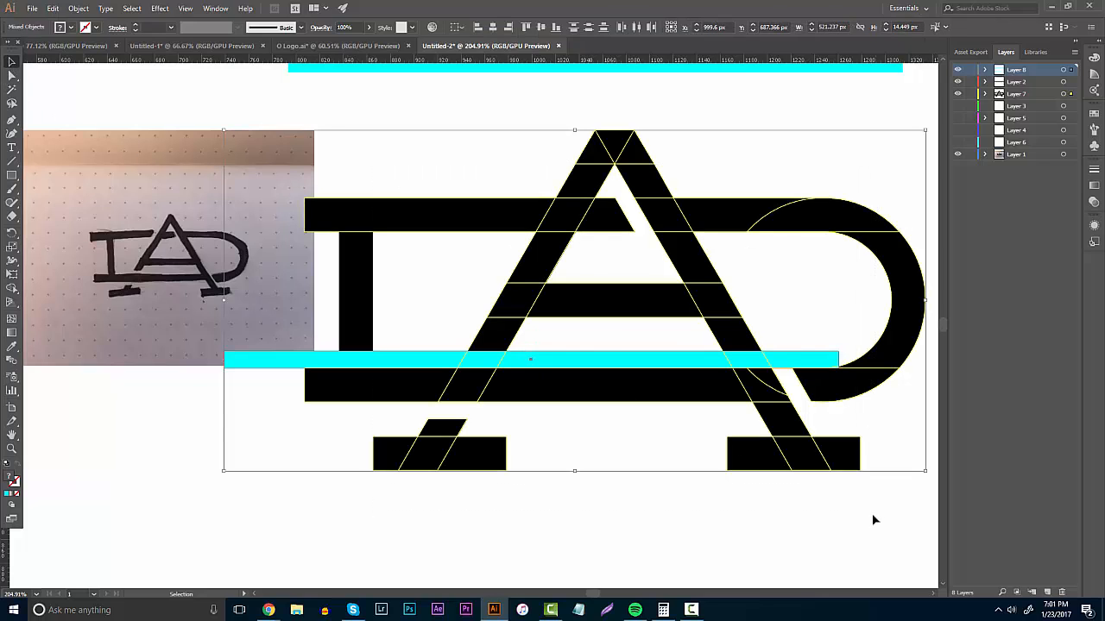
Step: Cut the cyan bar's overlap out of the A's left leg above the lower stroke with Shape Builder, and delete the leftover bar pieces
click(12, 288)
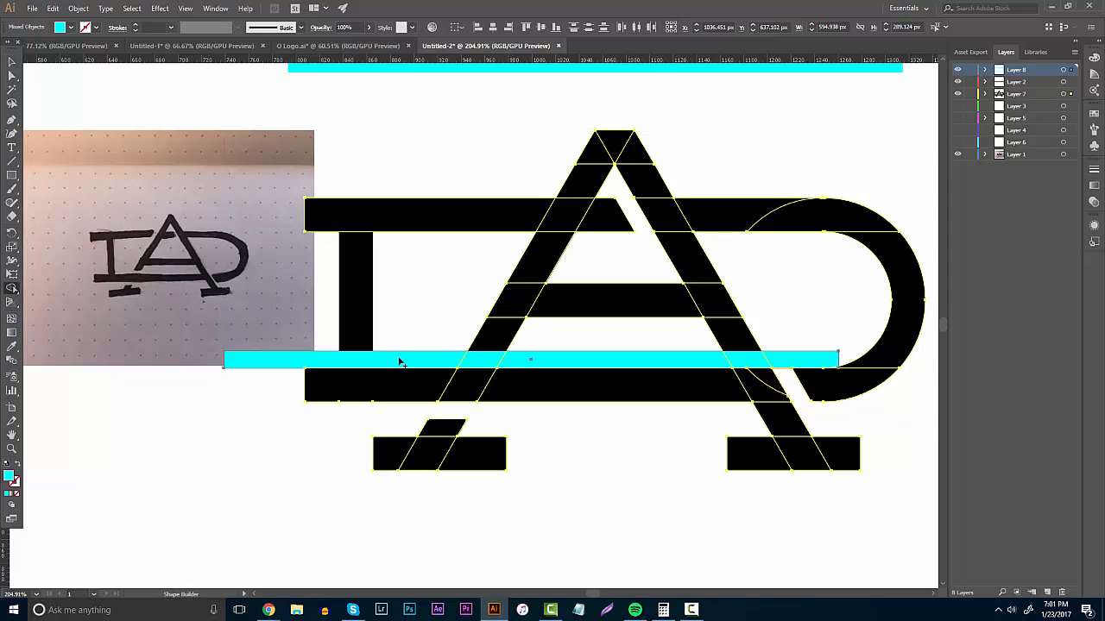
alt+click(480, 359)
click(12, 61)
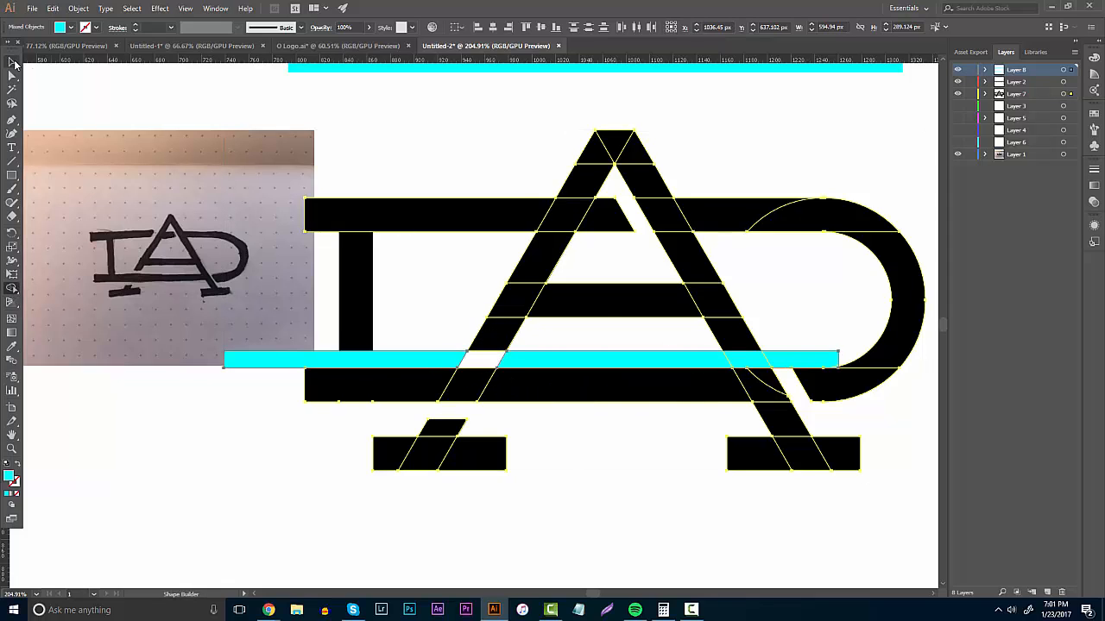
click(347, 111)
click(414, 362)
key(Delete)
click(617, 362)
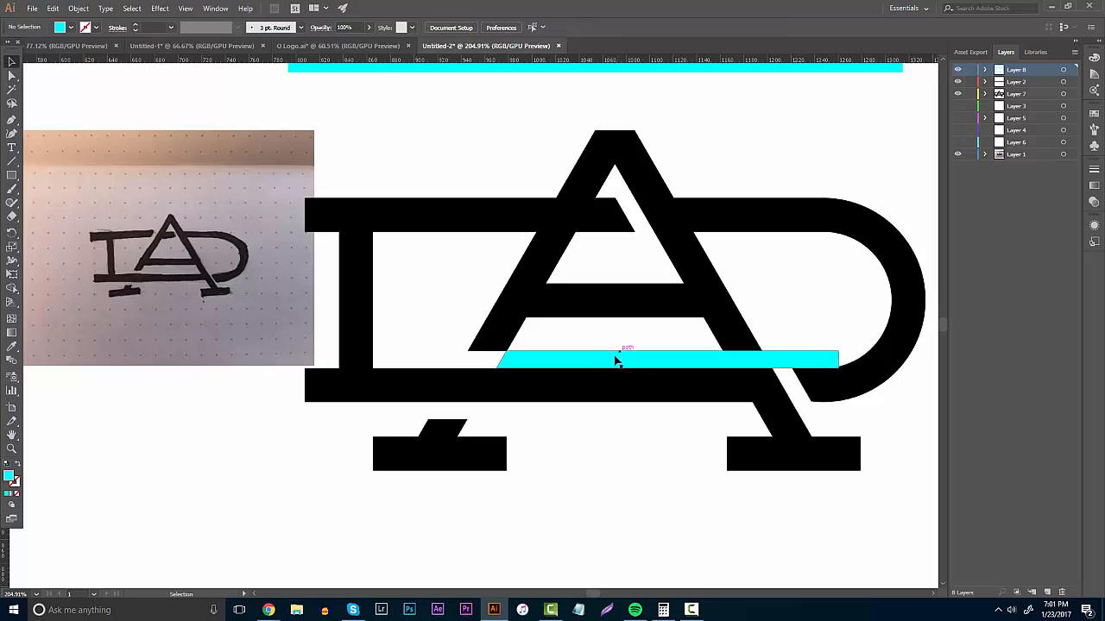
key(Delete)
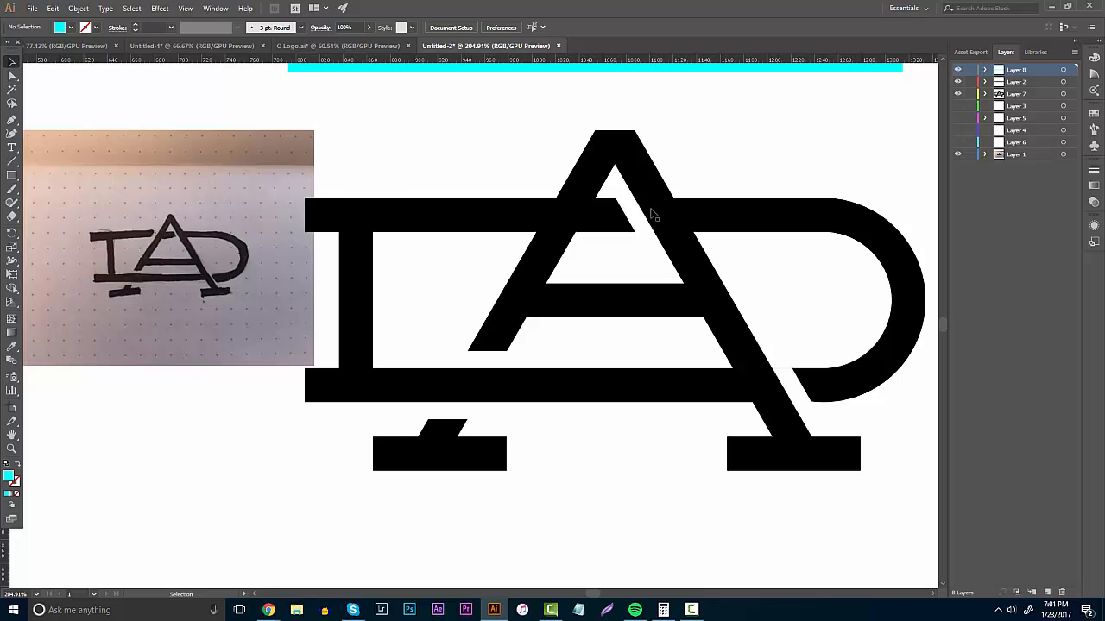
Step: Place a copy of the horizontal cyan bar, rotated to the slant, flush against the outer edge of the A's left leg
click(570, 69)
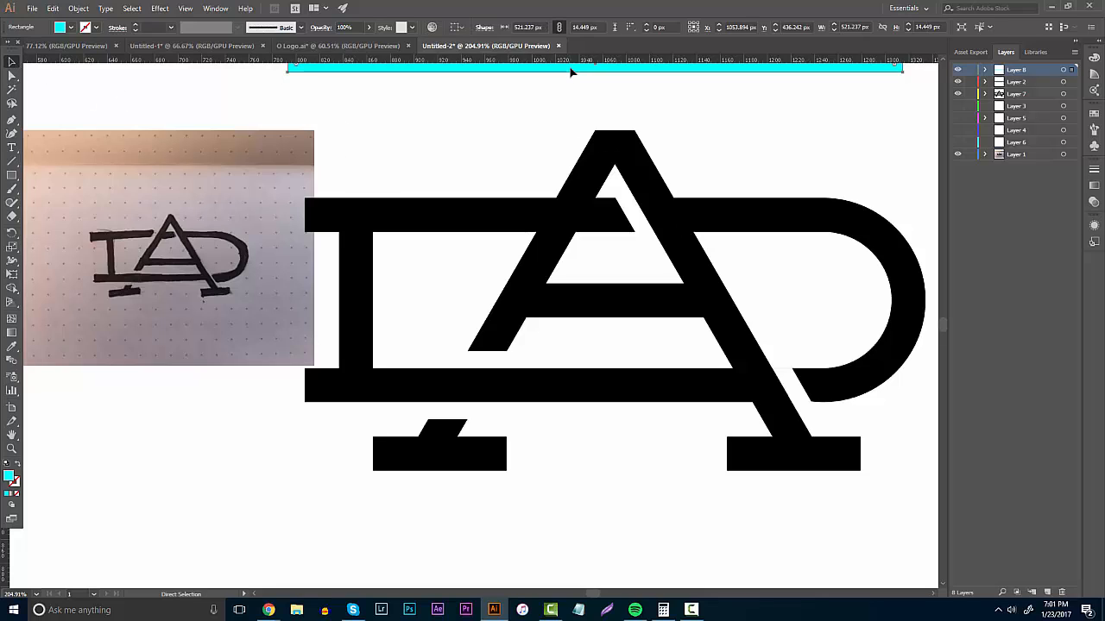
key(ctrl+c)
key(ctrl+v)
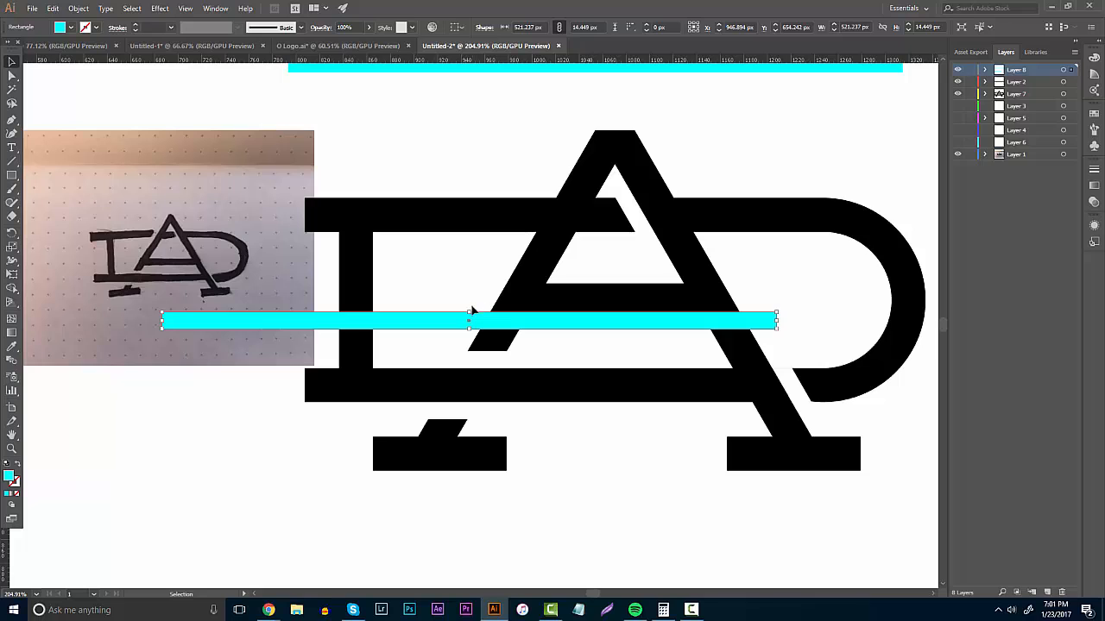
drag(472, 311, 450, 308)
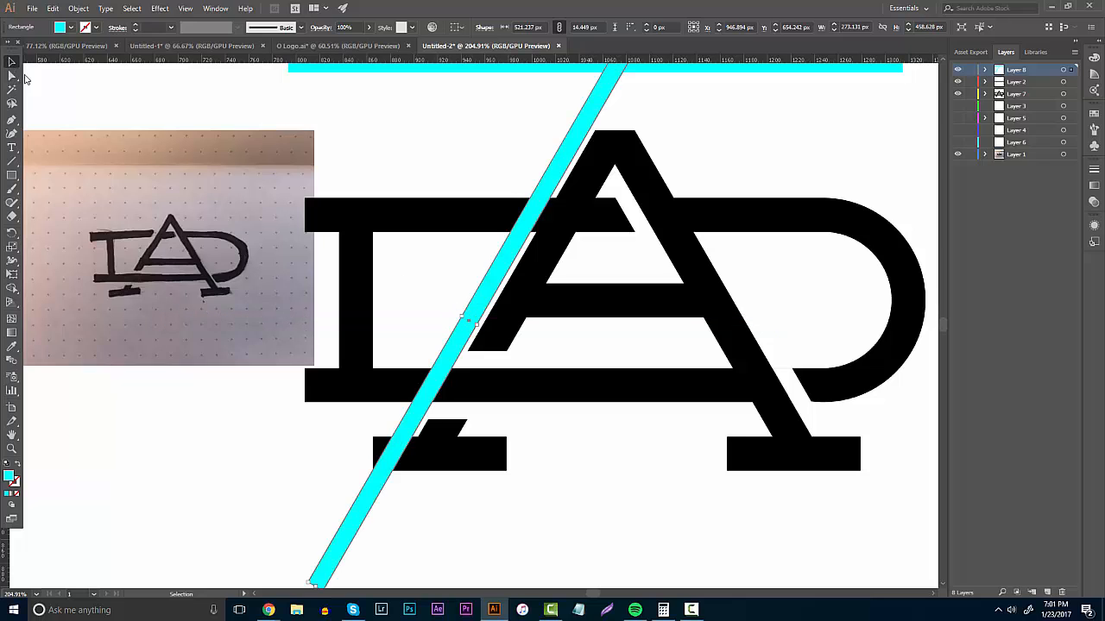
drag(498, 280, 500, 284)
Step: Cut the slanted bar's overlap out of the upper stroke beside the A's left leg with Shape Builder, and delete the leftover bar
drag(447, 113, 695, 410)
click(12, 288)
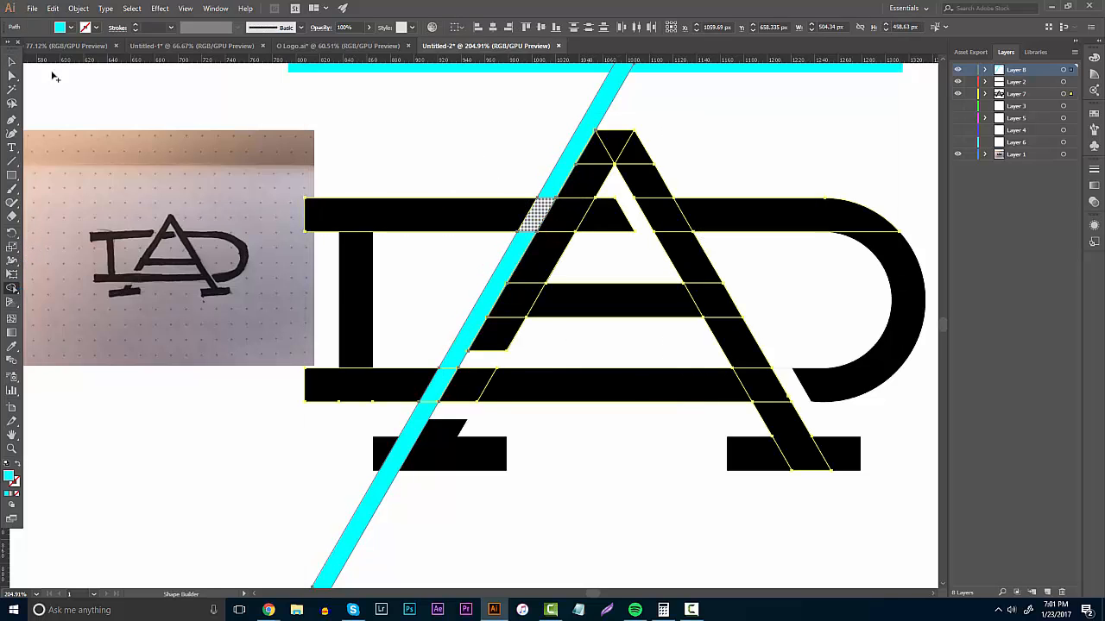
key(v)
click(607, 98)
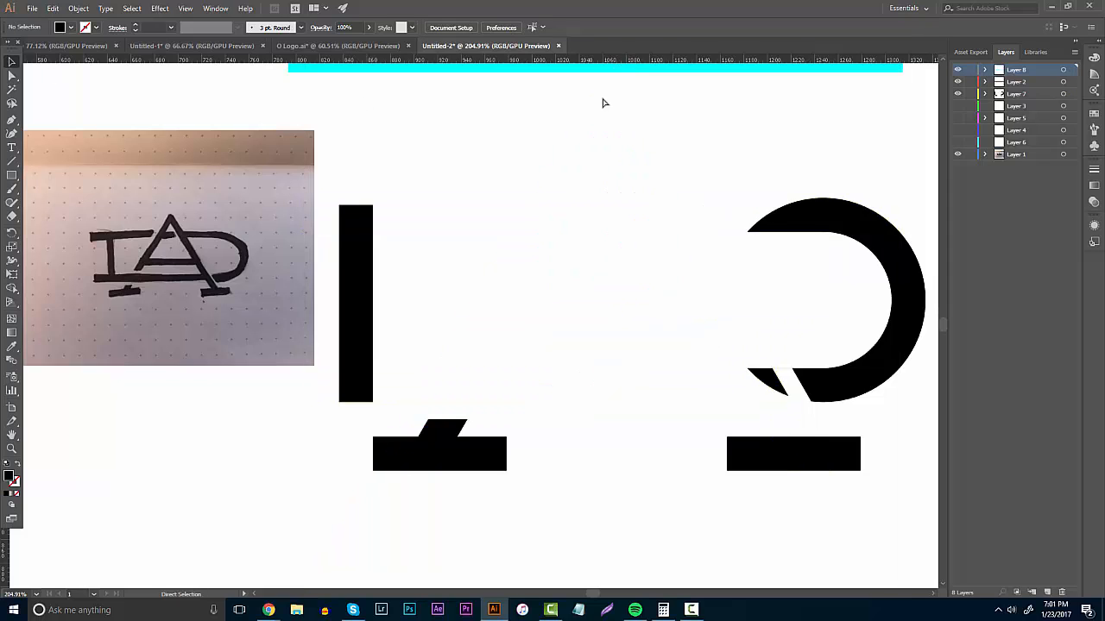
click(608, 107)
key(Delete)
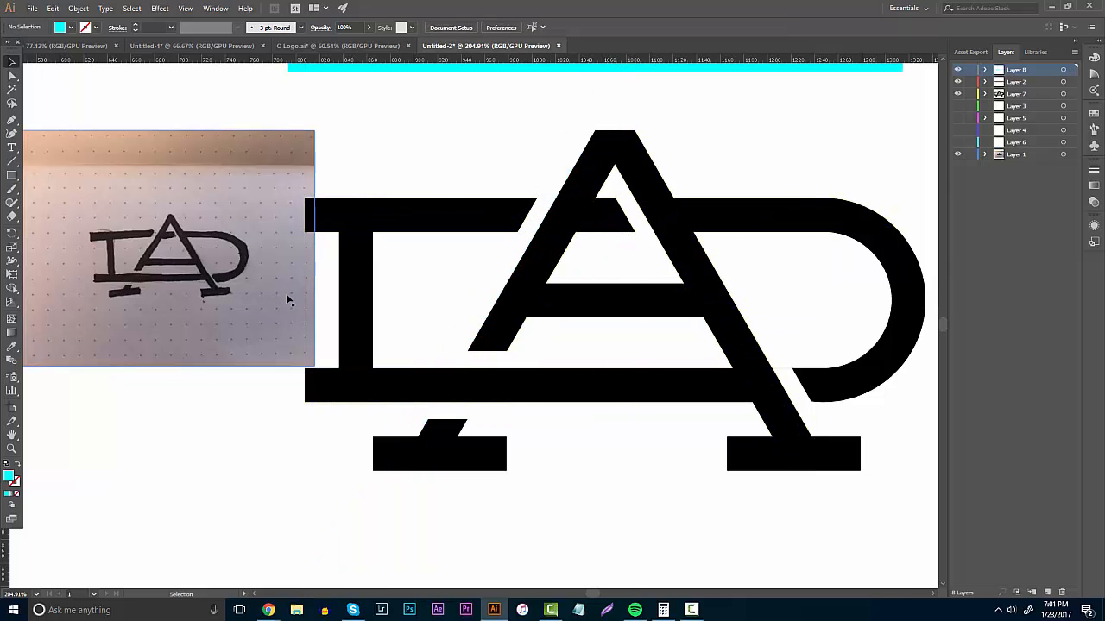
Step: Move the sketch photo away to the upper left of the monogram, and shift the spare black and cyan bars higher above it
click(12, 449)
drag(442, 322, 315, 341)
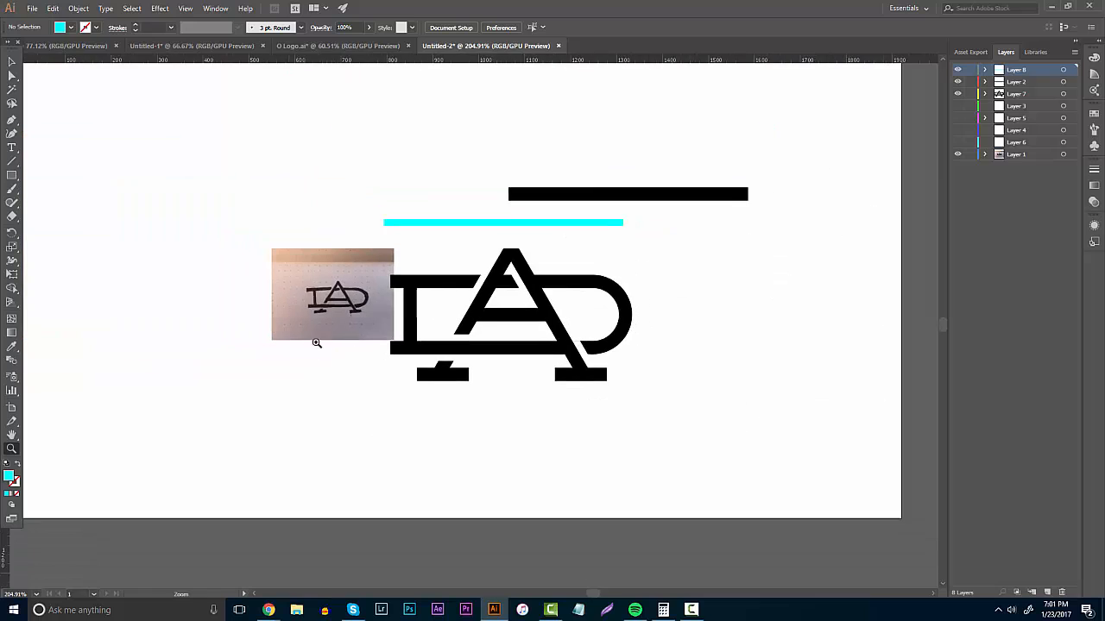
drag(539, 316, 656, 304)
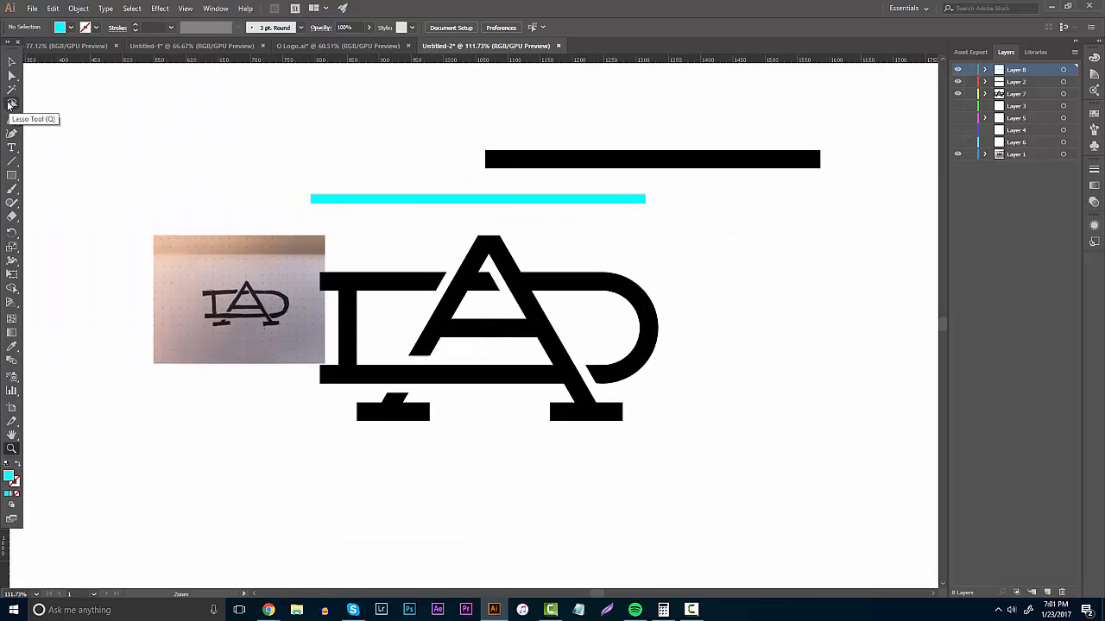
click(11, 62)
drag(228, 265, 128, 102)
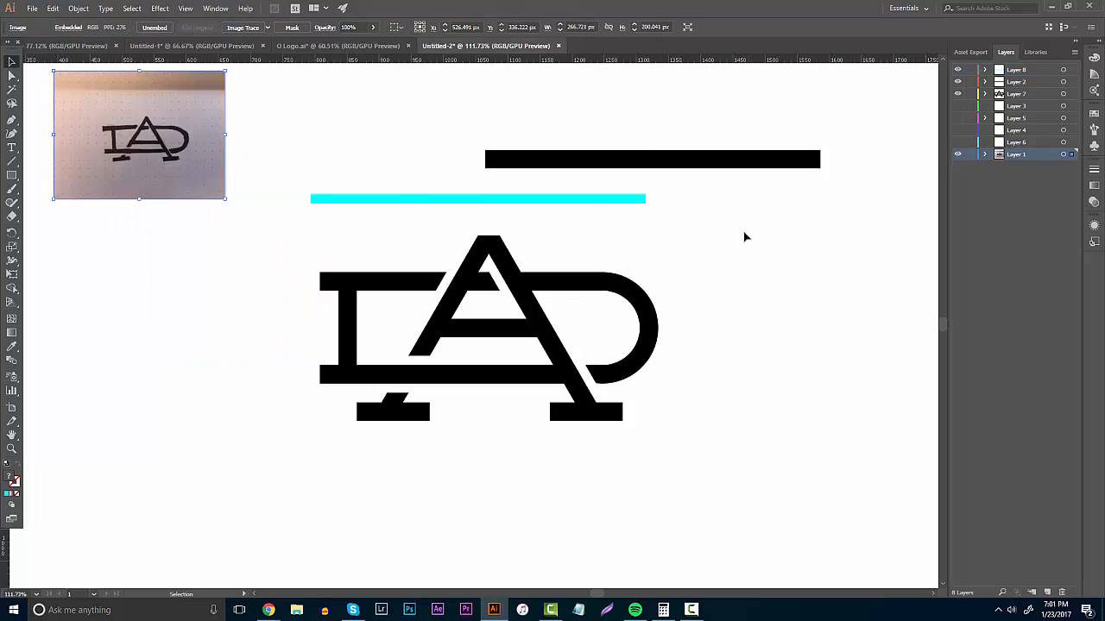
drag(746, 237, 455, 141)
drag(530, 202, 502, 154)
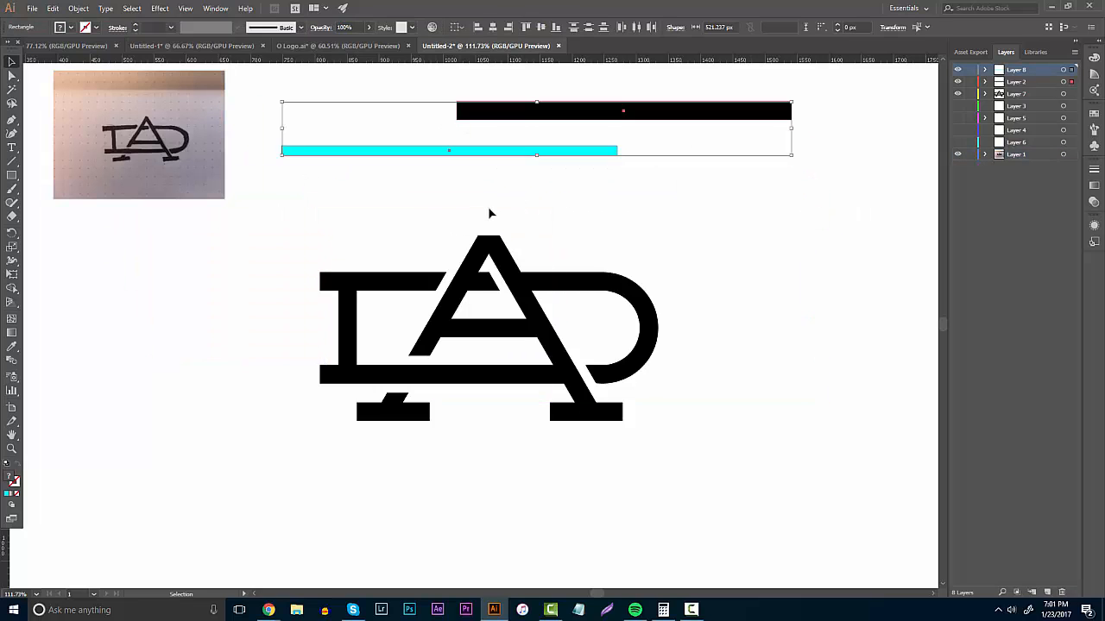
click(488, 212)
Step: Select the whole monogram and try to remove the hairline across the gap beside the A's right leg with Shape Builder
click(11, 448)
click(512, 382)
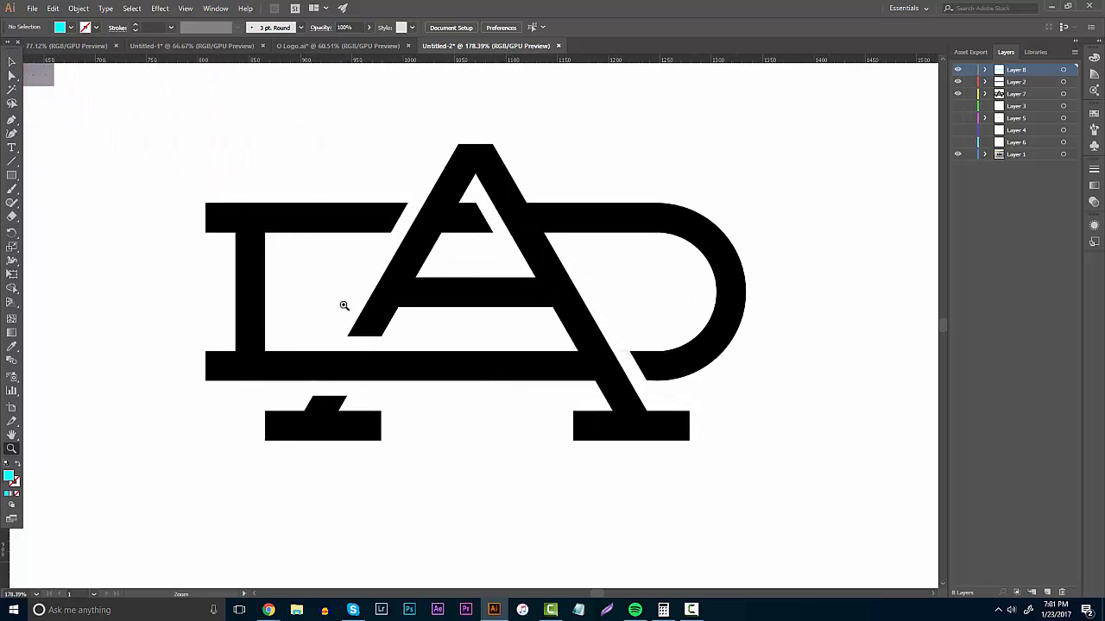
key(v)
drag(182, 159, 779, 487)
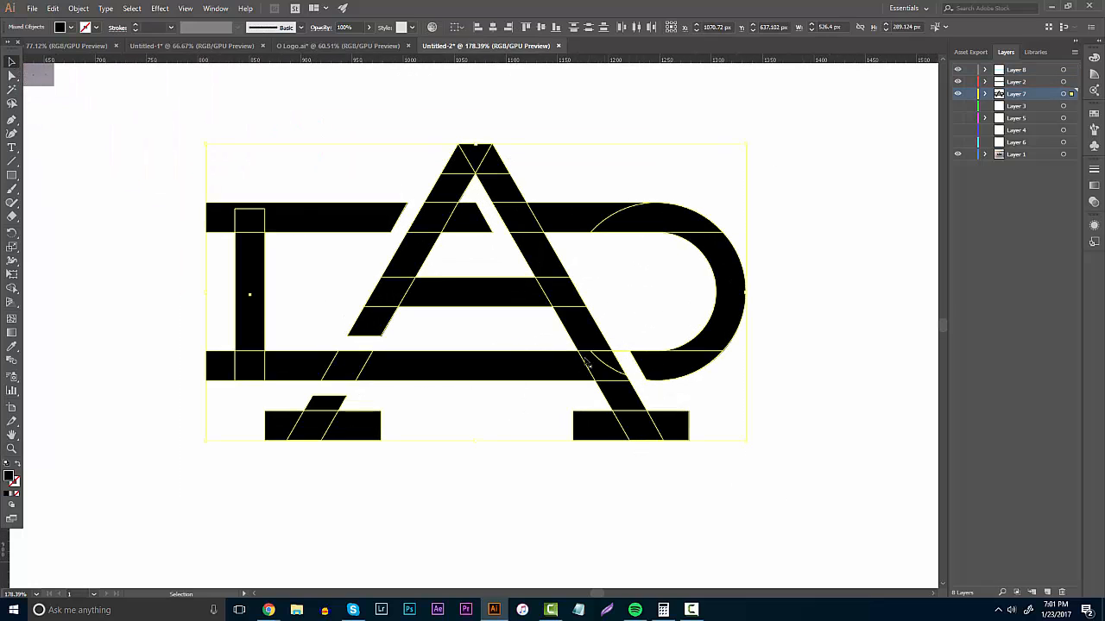
click(11, 448)
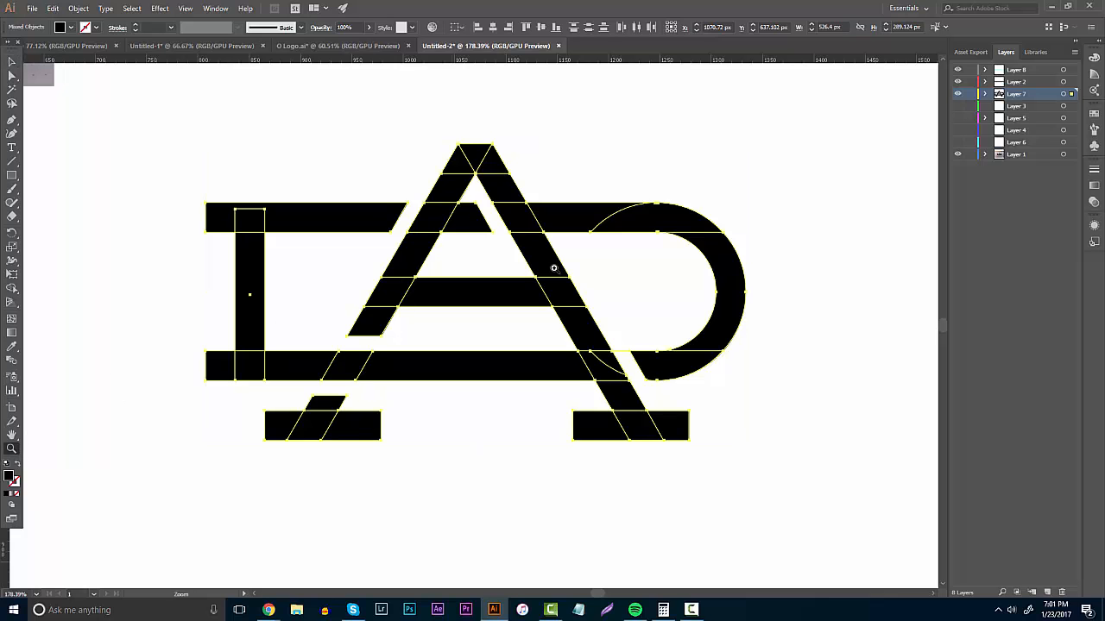
click(654, 375)
click(706, 324)
click(659, 332)
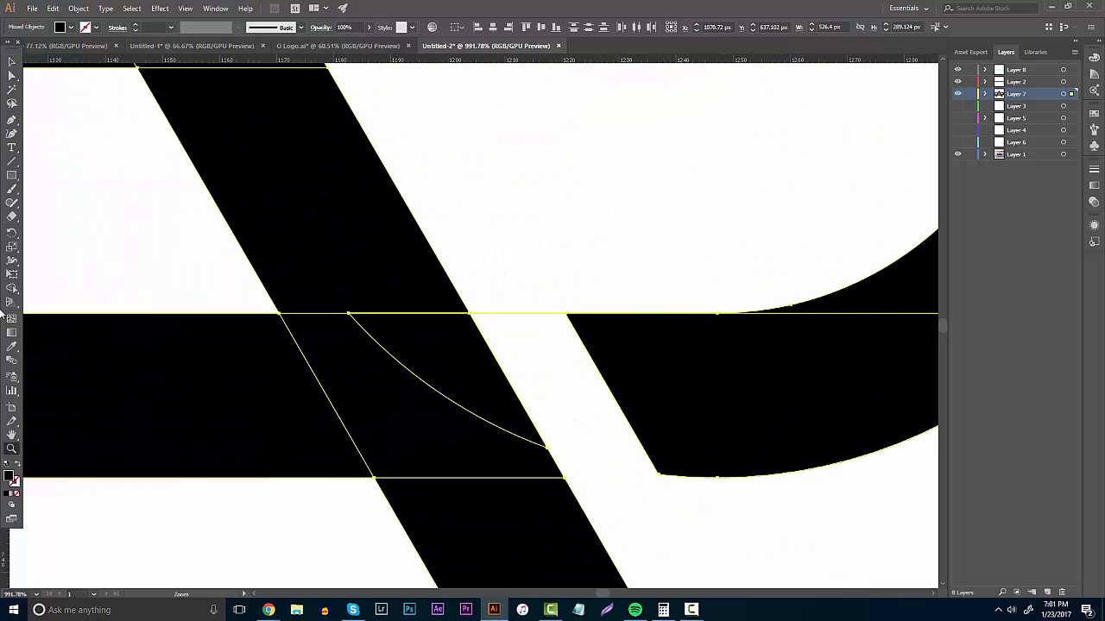
click(11, 288)
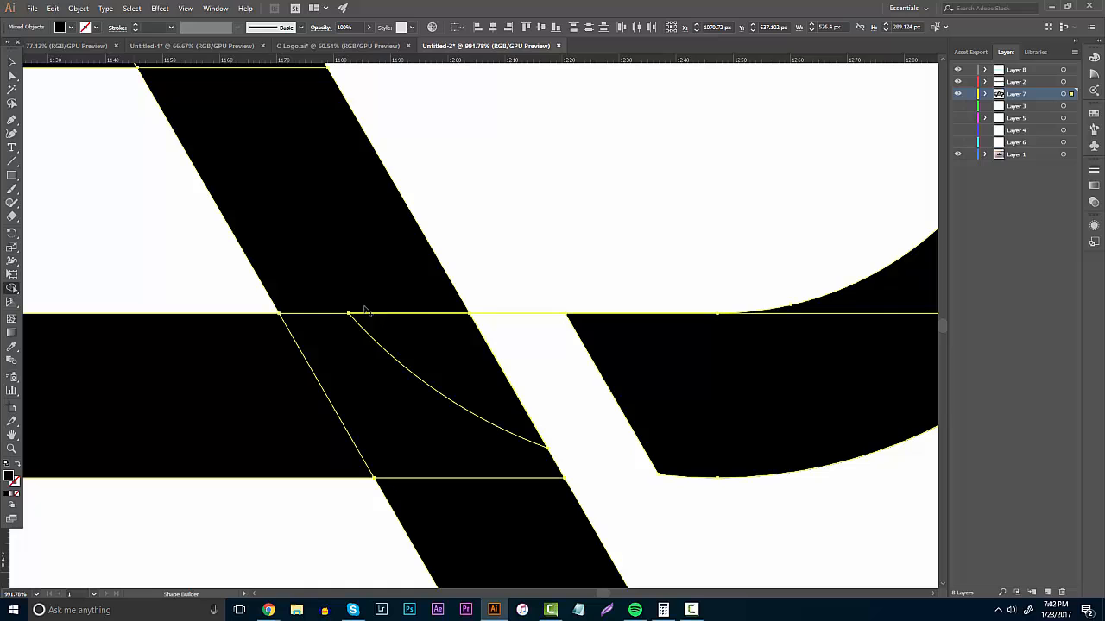
alt+click(519, 314)
click(11, 61)
click(510, 182)
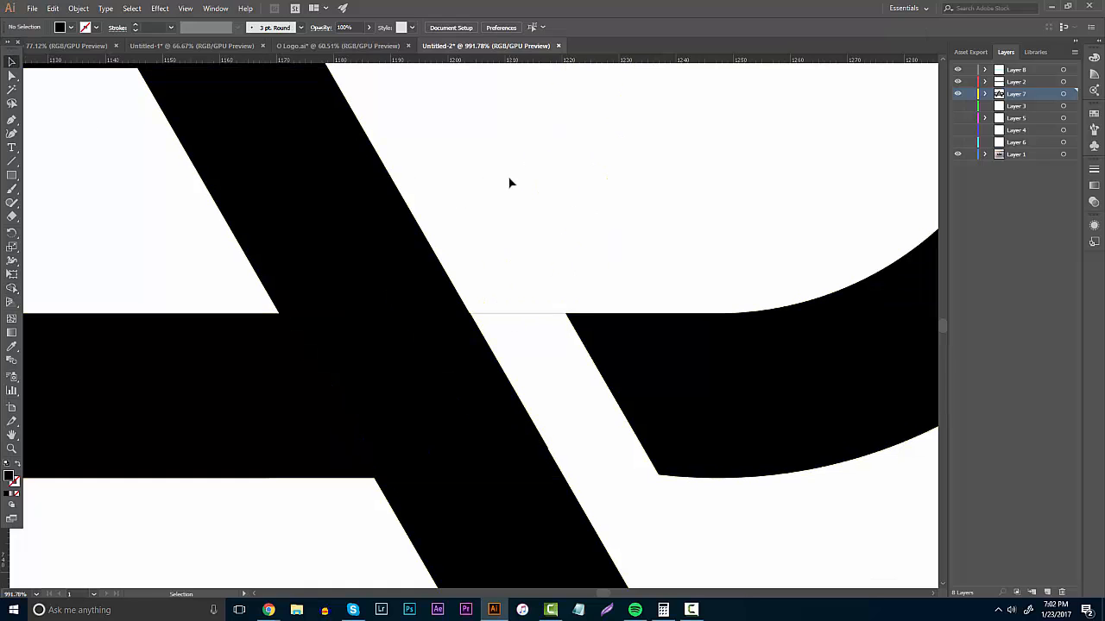
Step: Add a new layer above Layer 7 and draw a closed Pen shape covering the gap between the A's right leg and the D
click(1047, 593)
click(12, 119)
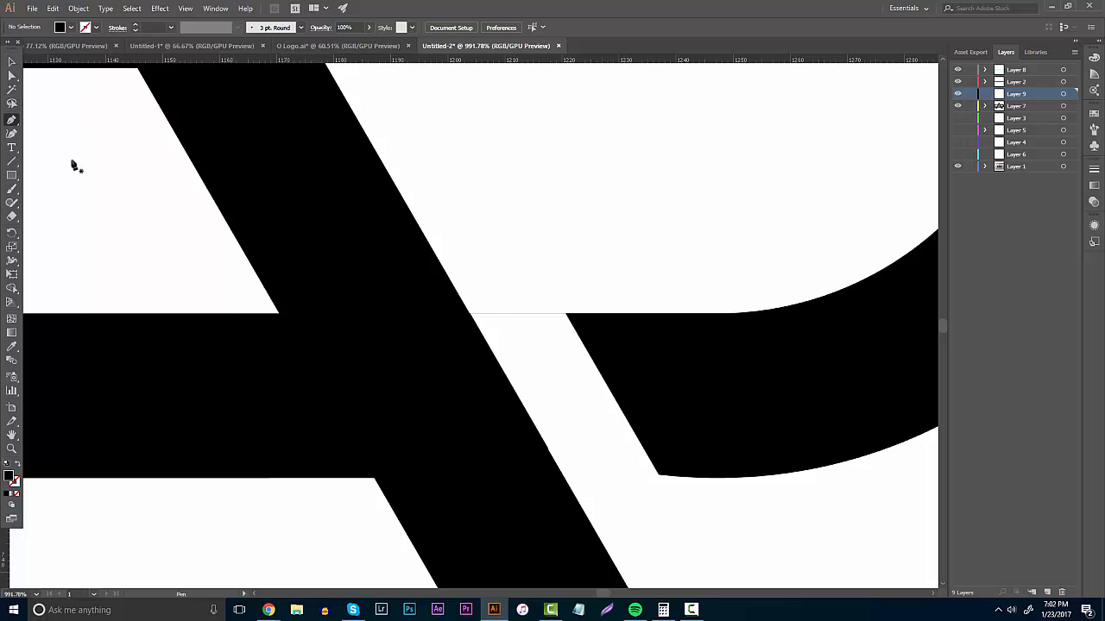
click(558, 301)
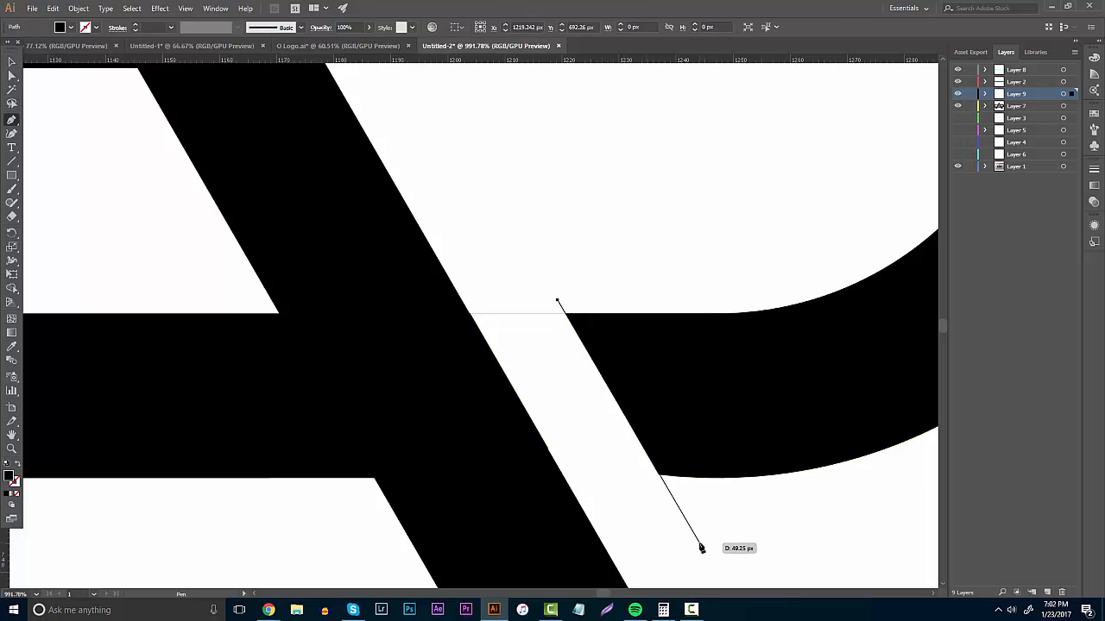
click(699, 544)
click(652, 533)
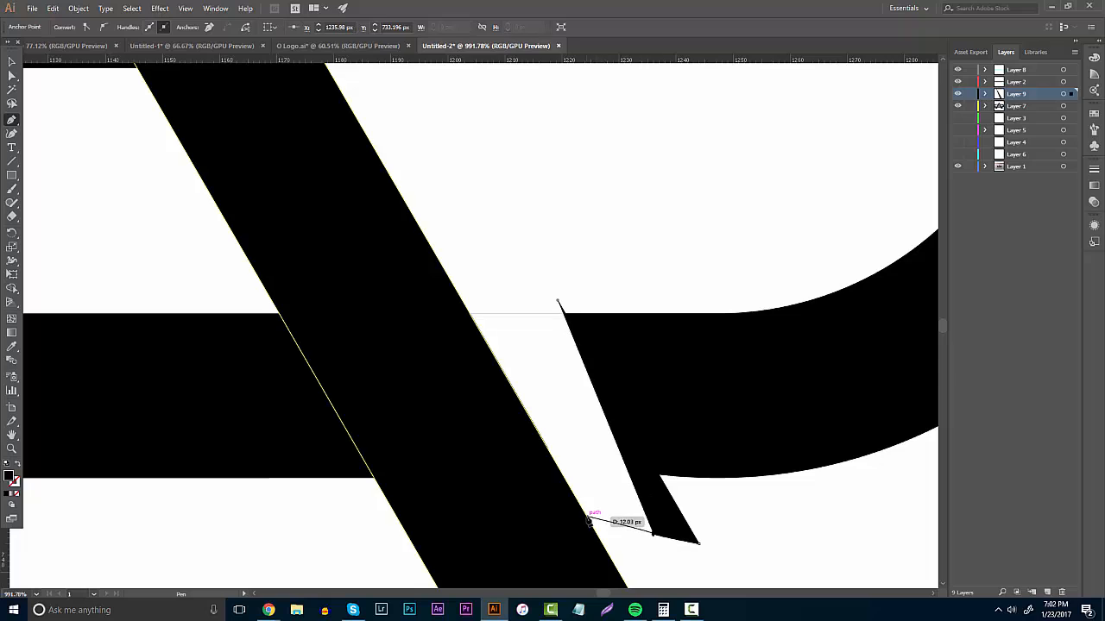
click(589, 520)
click(384, 166)
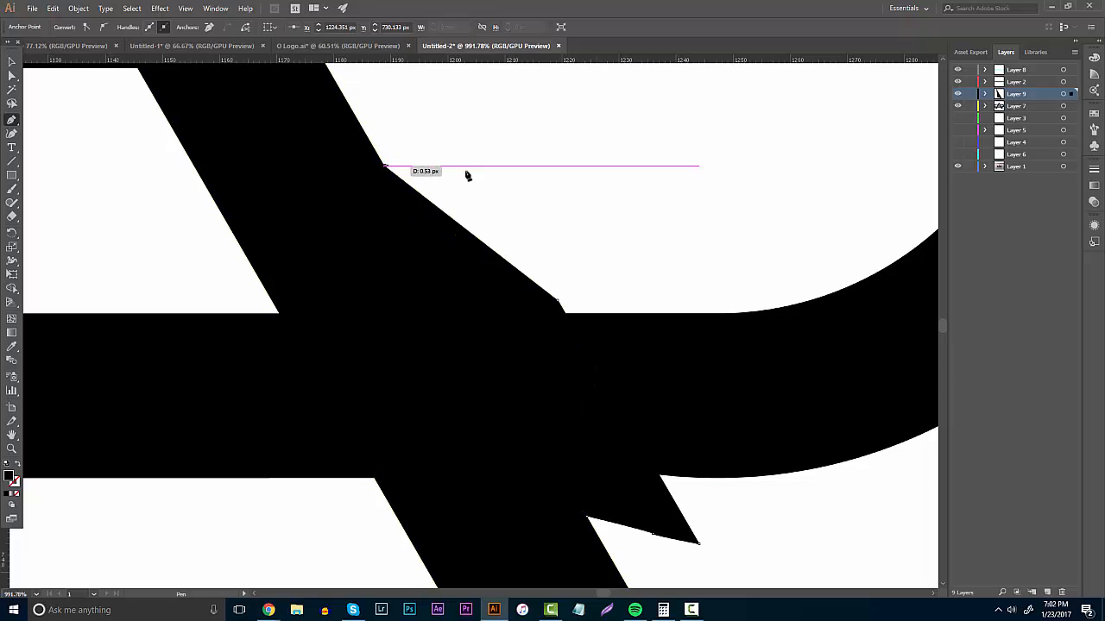
click(542, 178)
click(584, 244)
click(558, 301)
Step: Fill the shape drawn over the gap with light brown
click(11, 61)
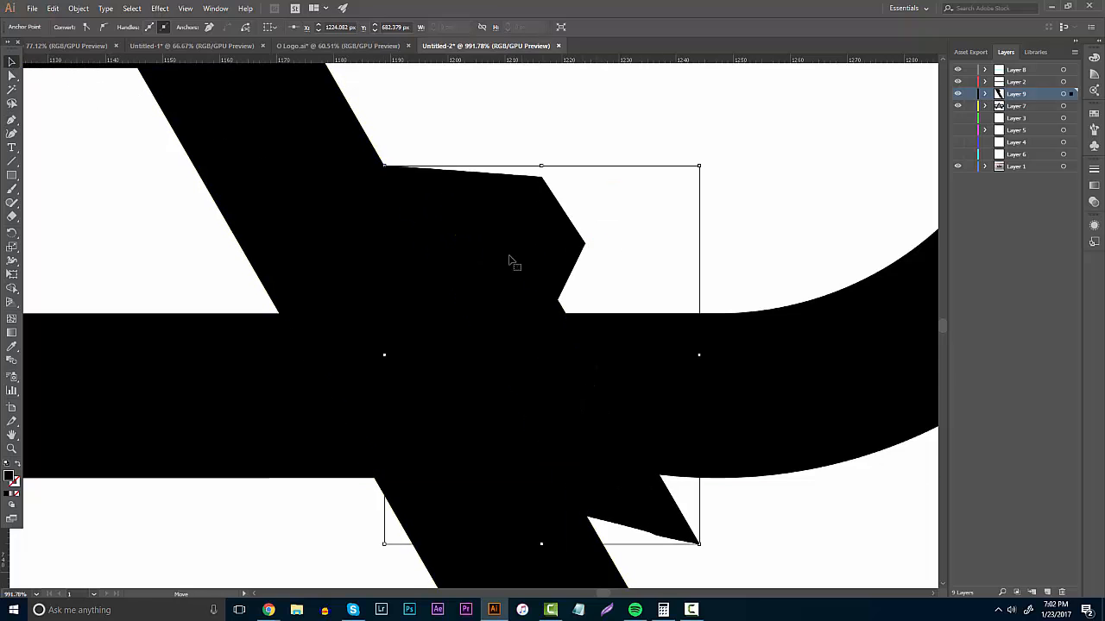
click(71, 28)
click(72, 63)
click(593, 118)
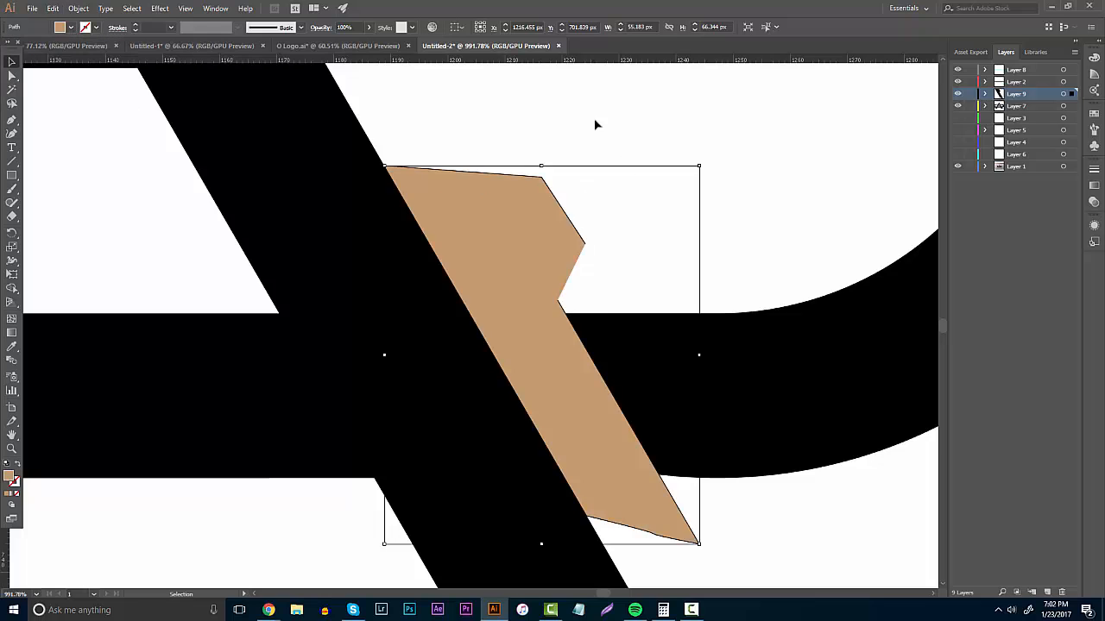
Step: Select the brown shape together with the adjoining A and D pieces for Shape Builder
click(563, 333)
click(697, 353)
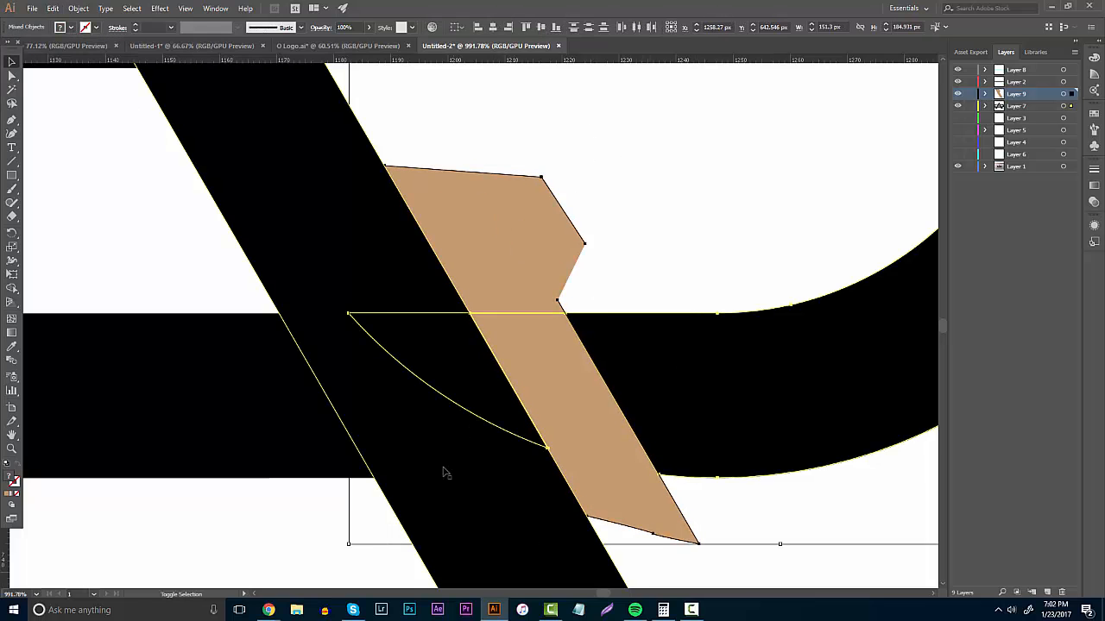
click(12, 291)
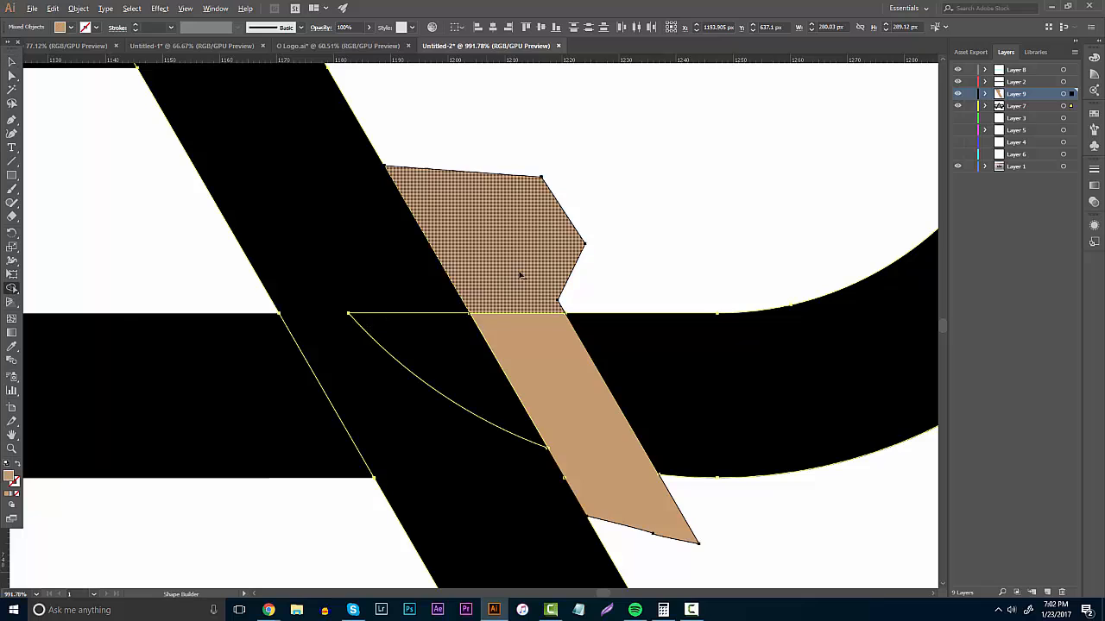
alt+click(523, 276)
alt+click(531, 332)
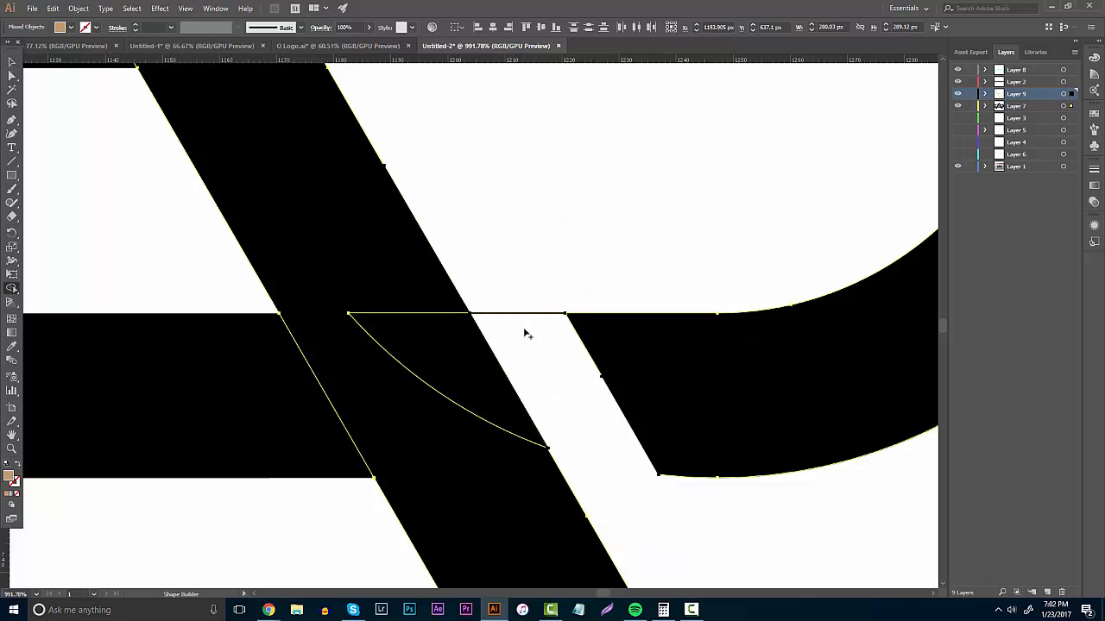
key(ctrl+z)
key(ctrl+z)
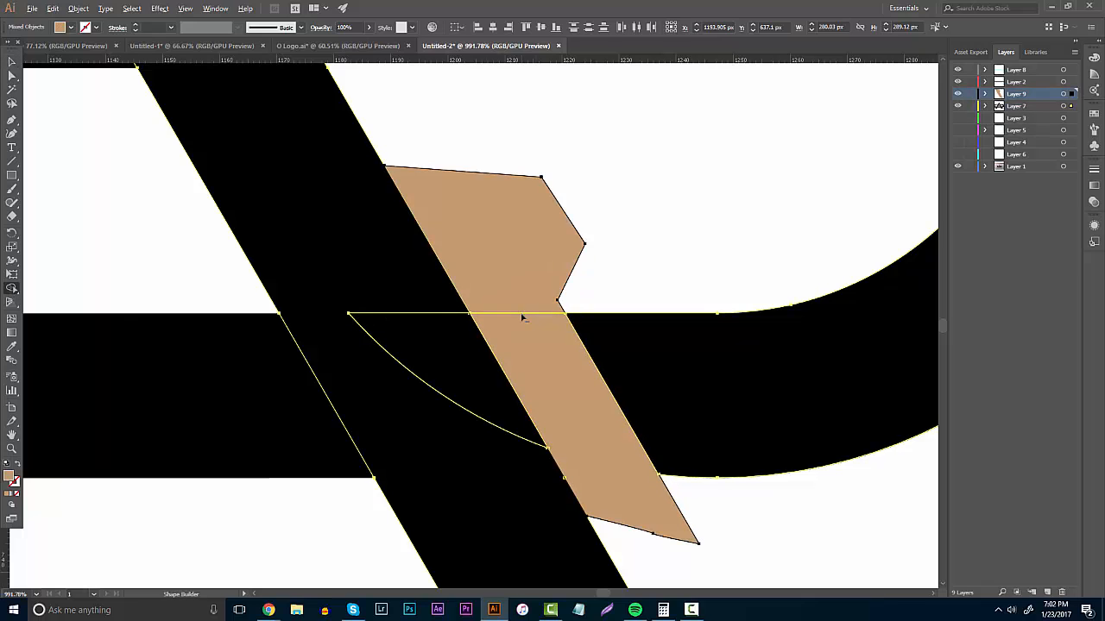
Step: Subtract both parts of the brown shape, including the hairline across the gap, with Shape Builder
alt+click(512, 285)
alt+click(582, 442)
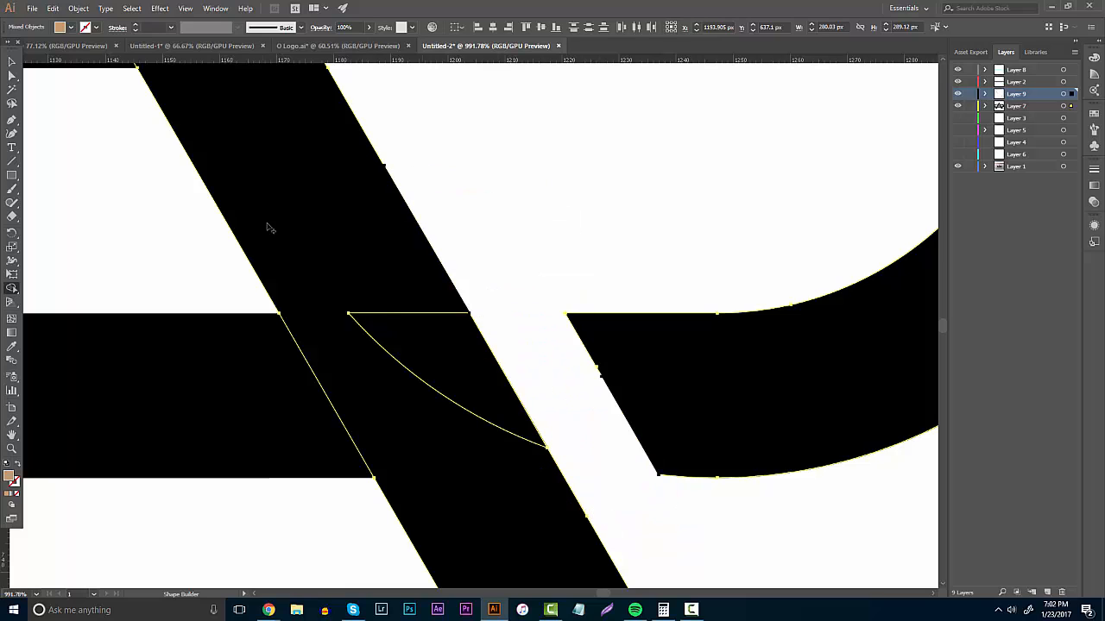
click(12, 61)
click(601, 170)
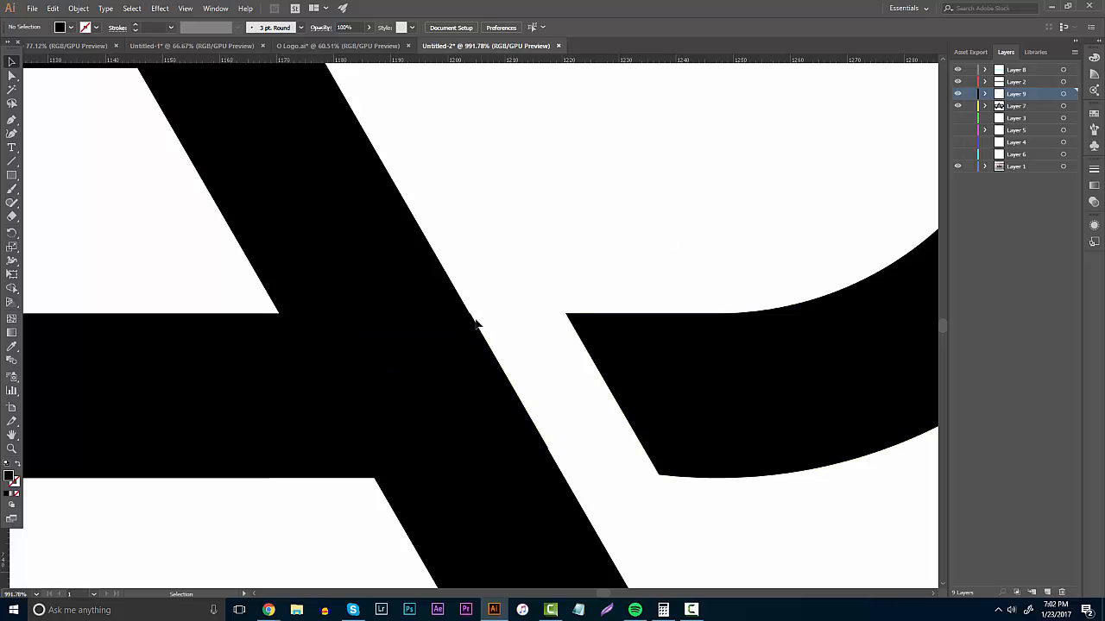
Step: Remove the D's leftover curved fragment lying within the A's right leg with Shape Builder
click(457, 341)
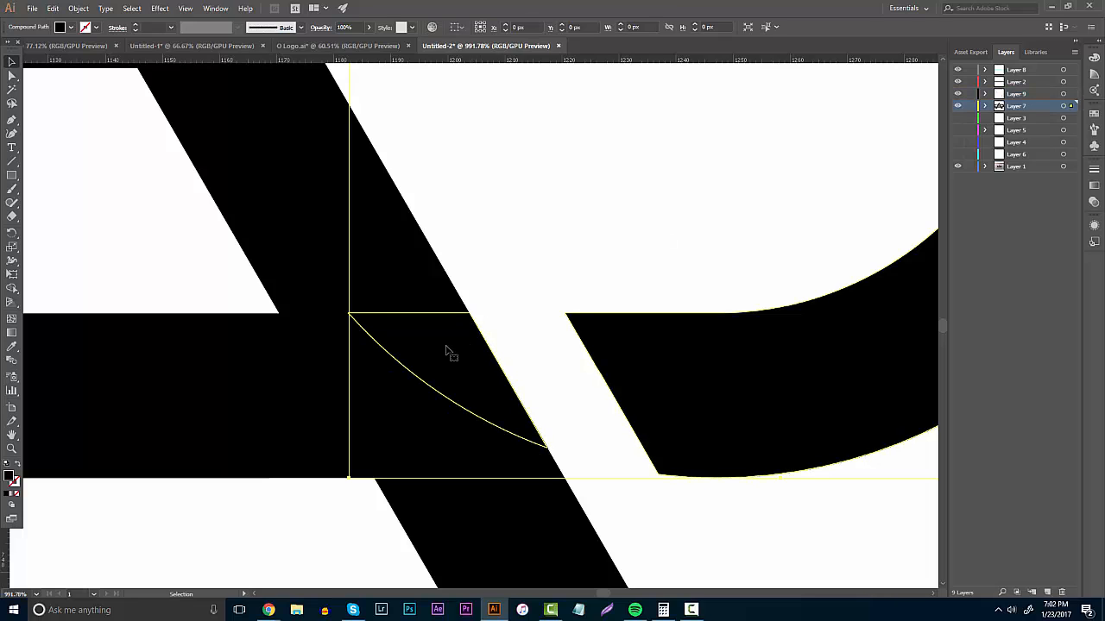
click(527, 254)
click(668, 376)
click(12, 288)
drag(353, 358, 435, 348)
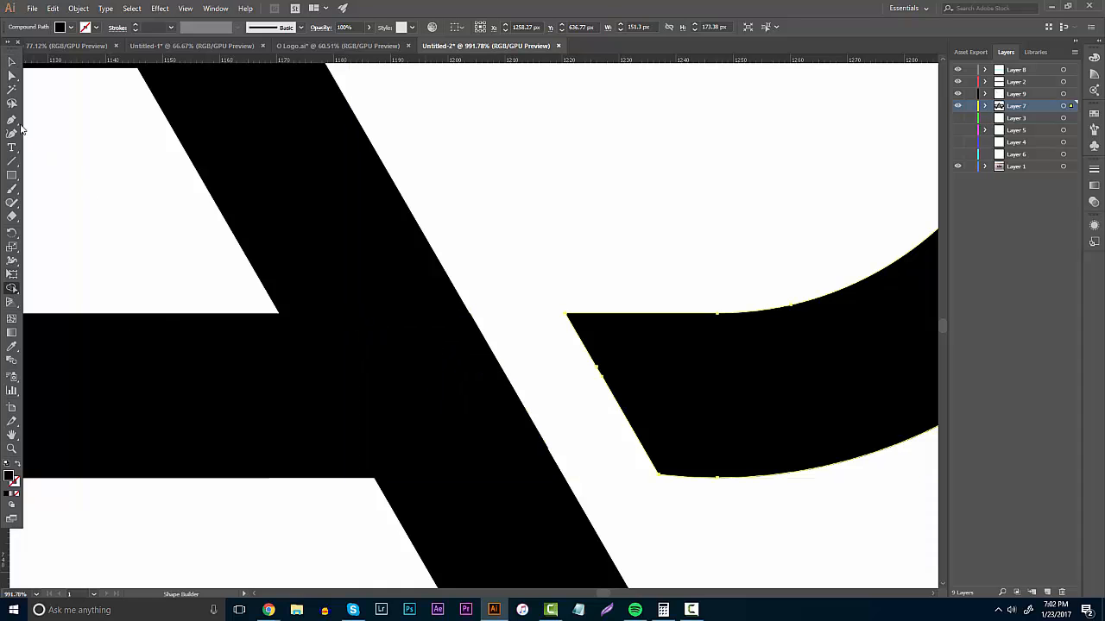
click(13, 63)
click(42, 152)
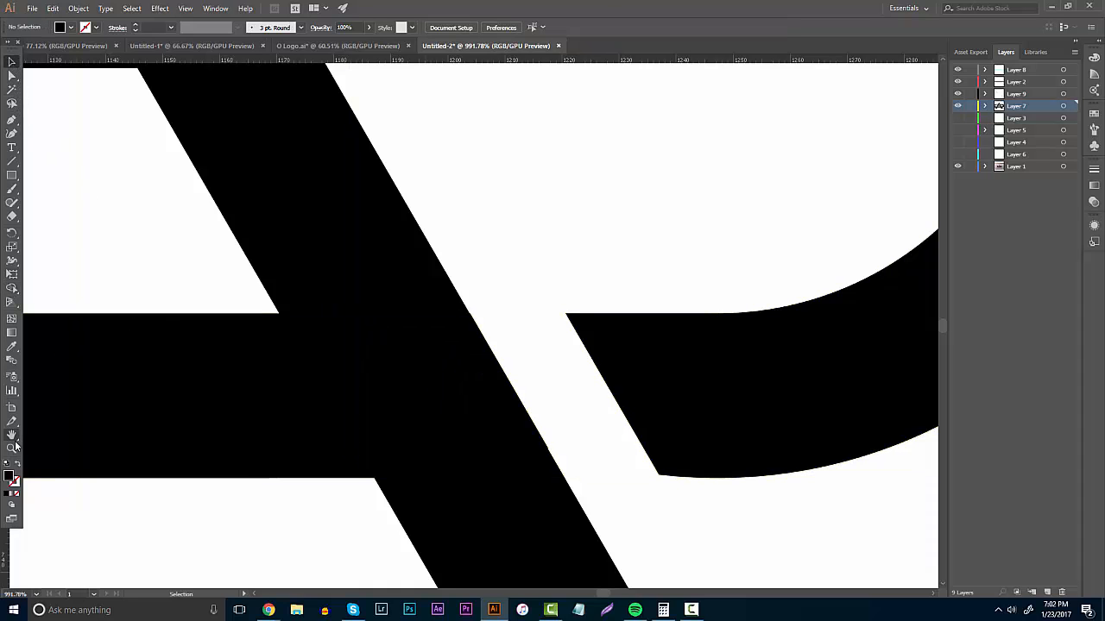
Step: Duplicate the A's left foot serif bar and place the copy across the A's apex as a top serif
click(12, 449)
drag(556, 381, 397, 272)
scroll(259, 221, up, 2)
click(9, 58)
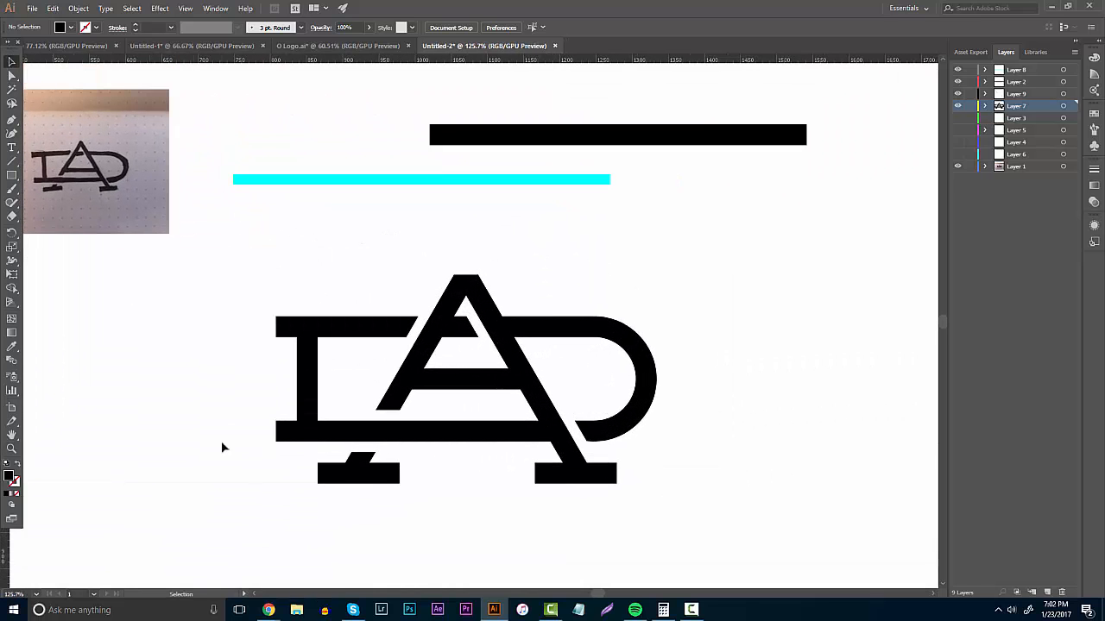
click(377, 473)
key(ctrl+c)
key(ctrl+v)
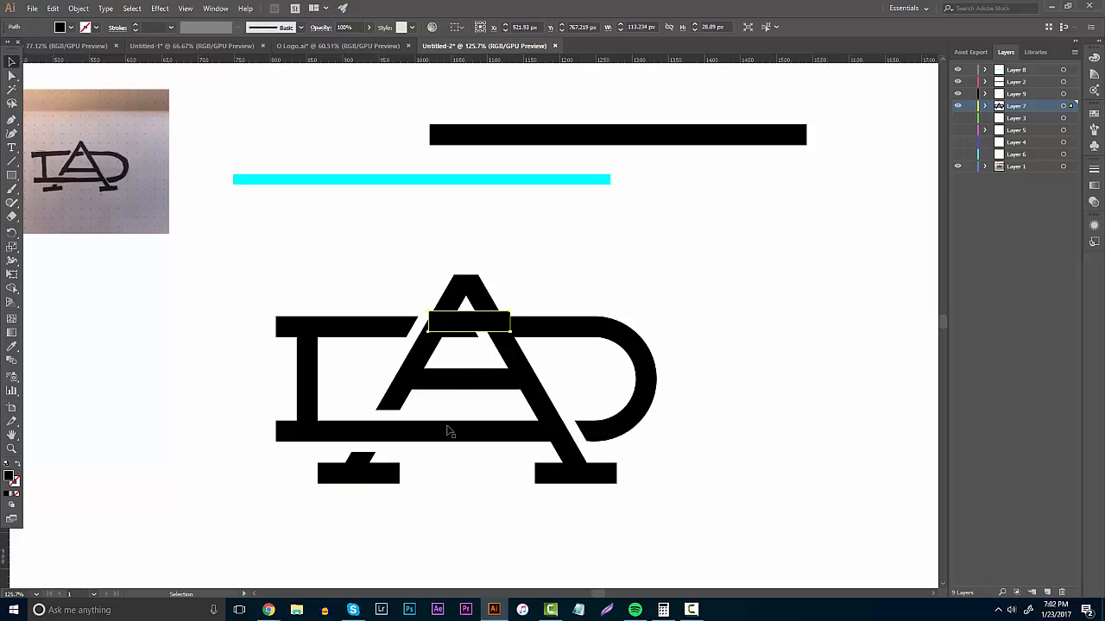
drag(475, 322, 472, 286)
click(545, 274)
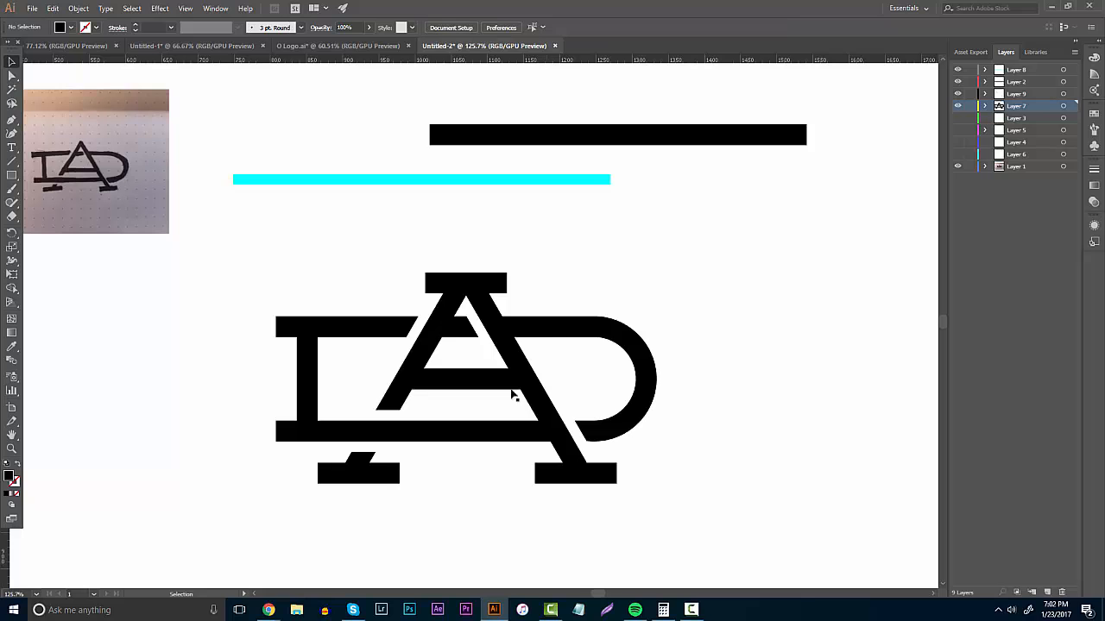
Step: Delete the sketch photo together with the black and cyan guide bars above the monogram
scroll(350, 407, down, 2)
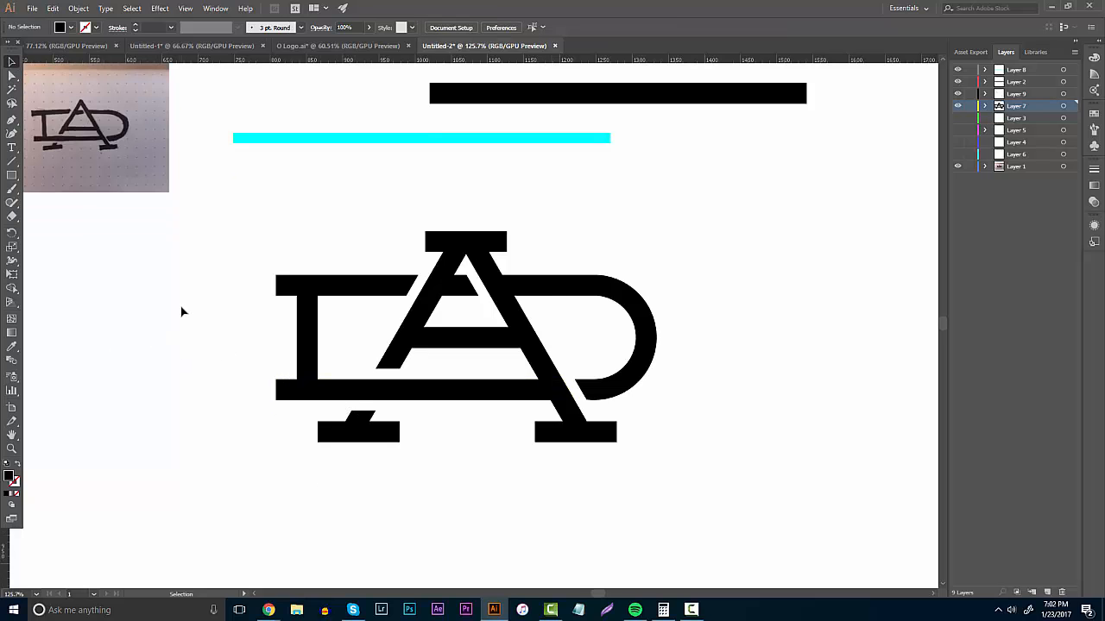
click(11, 449)
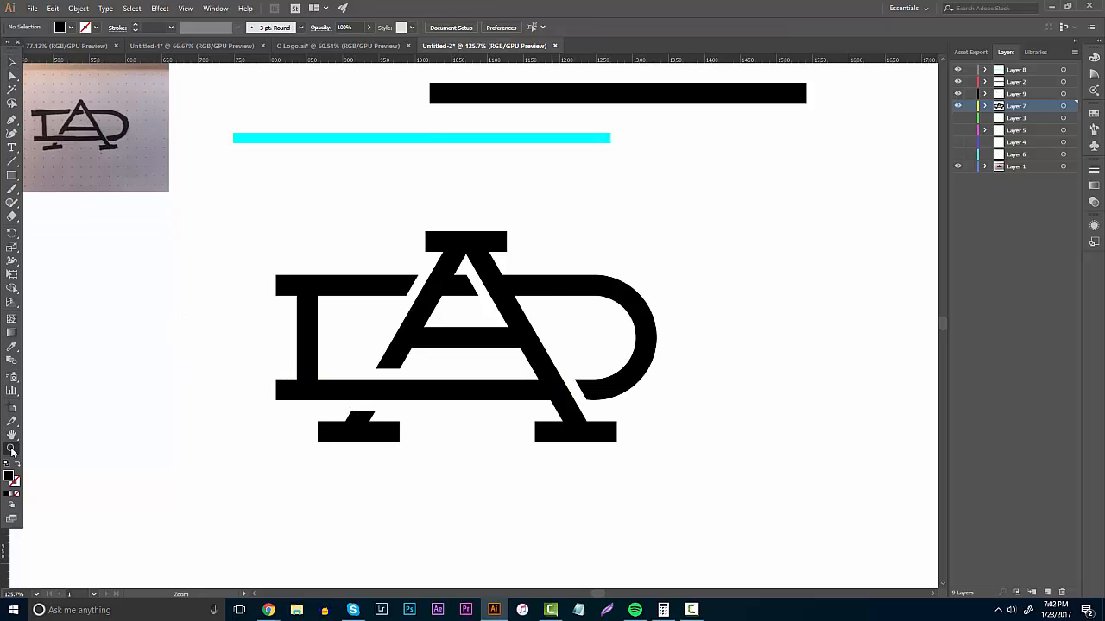
alt+click(447, 358)
click(592, 320)
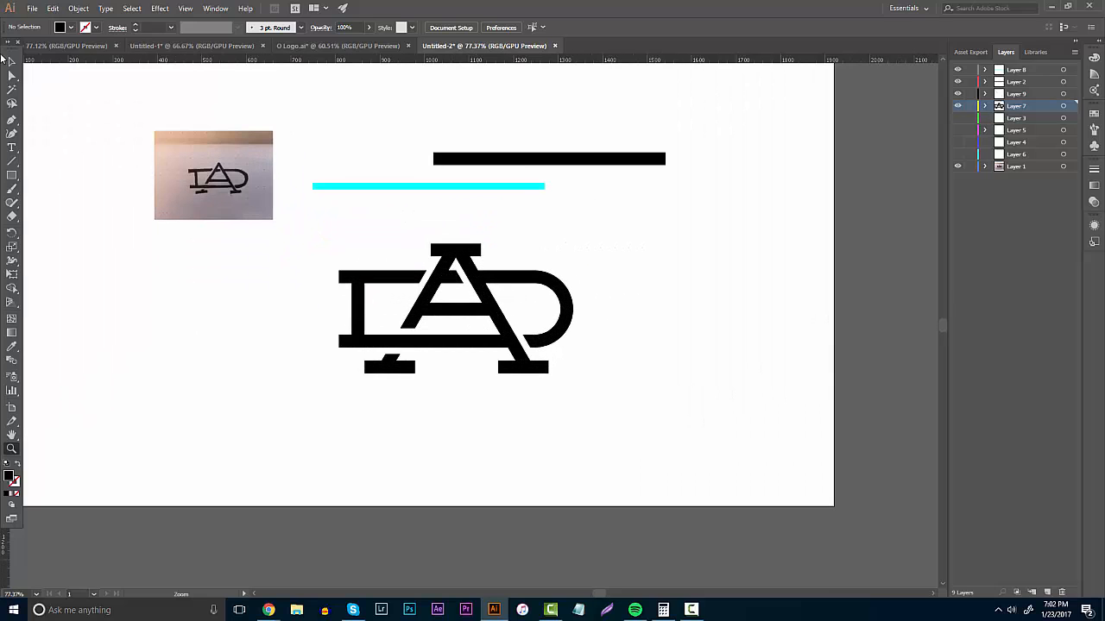
click(11, 60)
drag(150, 90, 670, 209)
key(Delete)
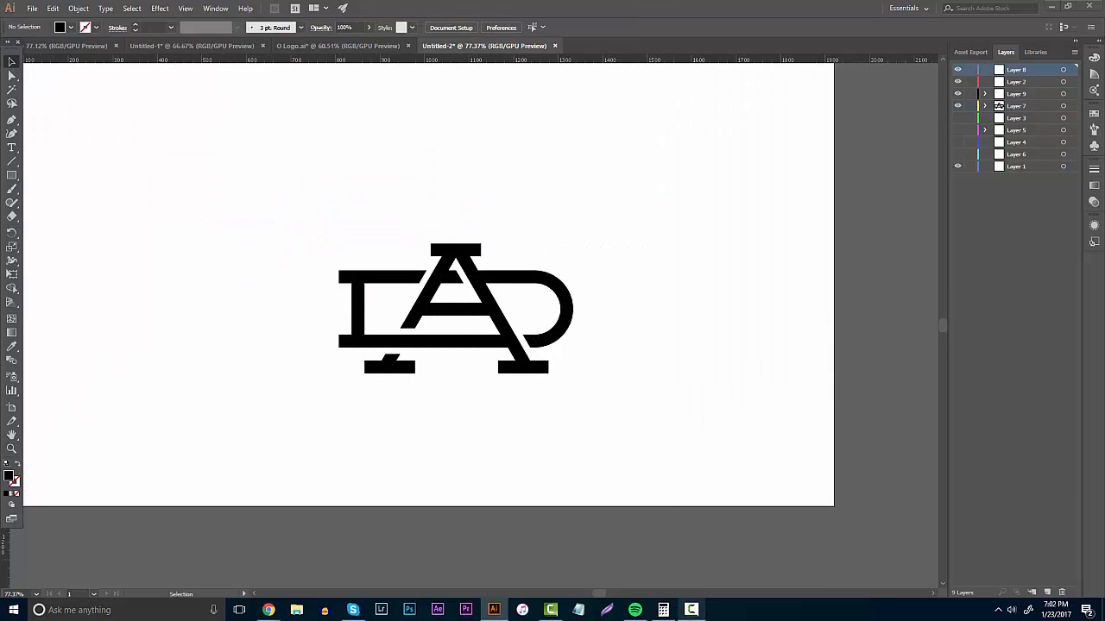
click(691, 611)
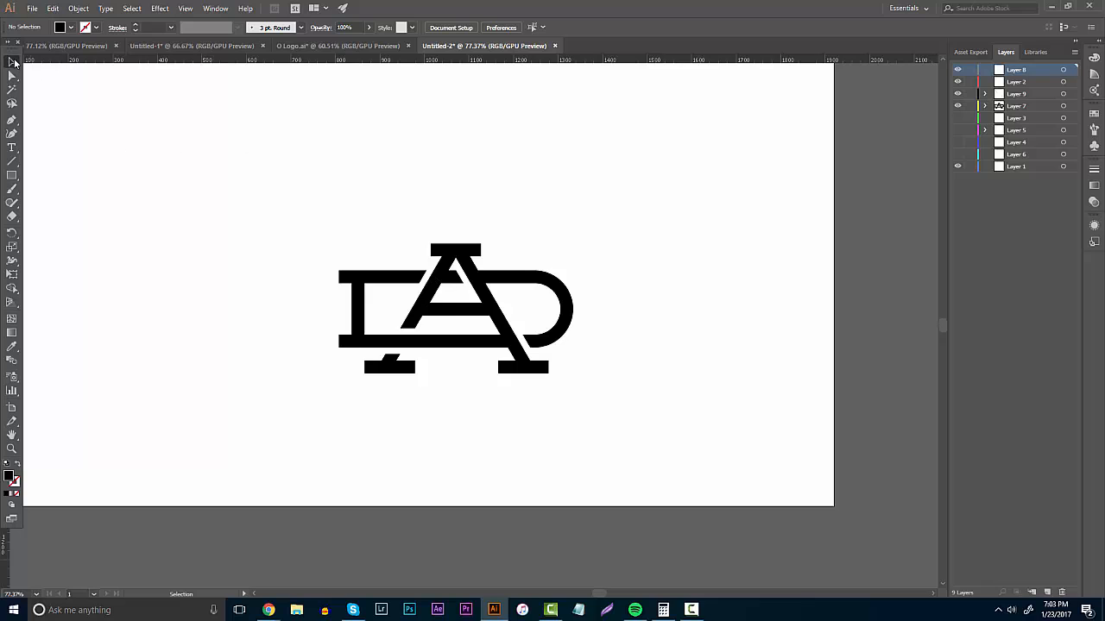
Step: Move the whole monogram up and to the left on the artboard
drag(602, 441, 57, 413)
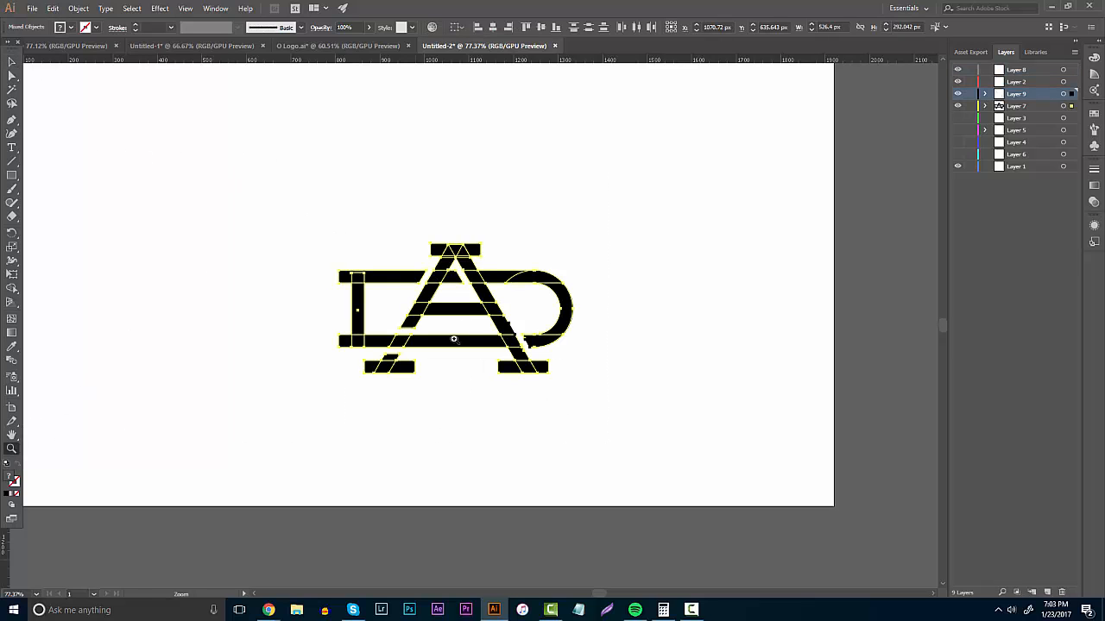
double_click(12, 435)
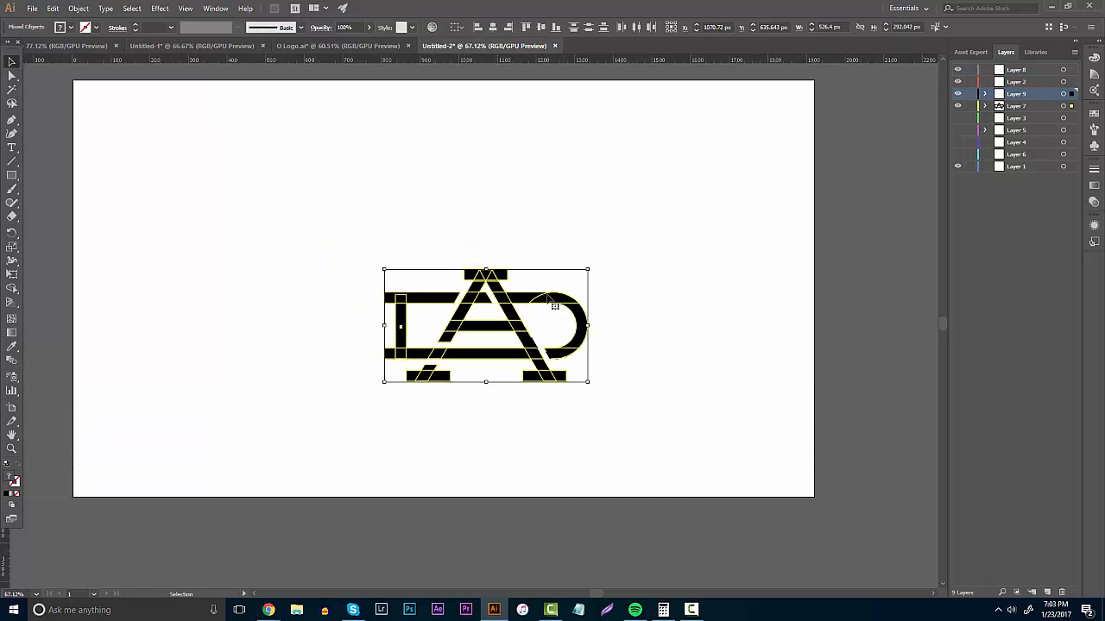
drag(552, 302, 506, 218)
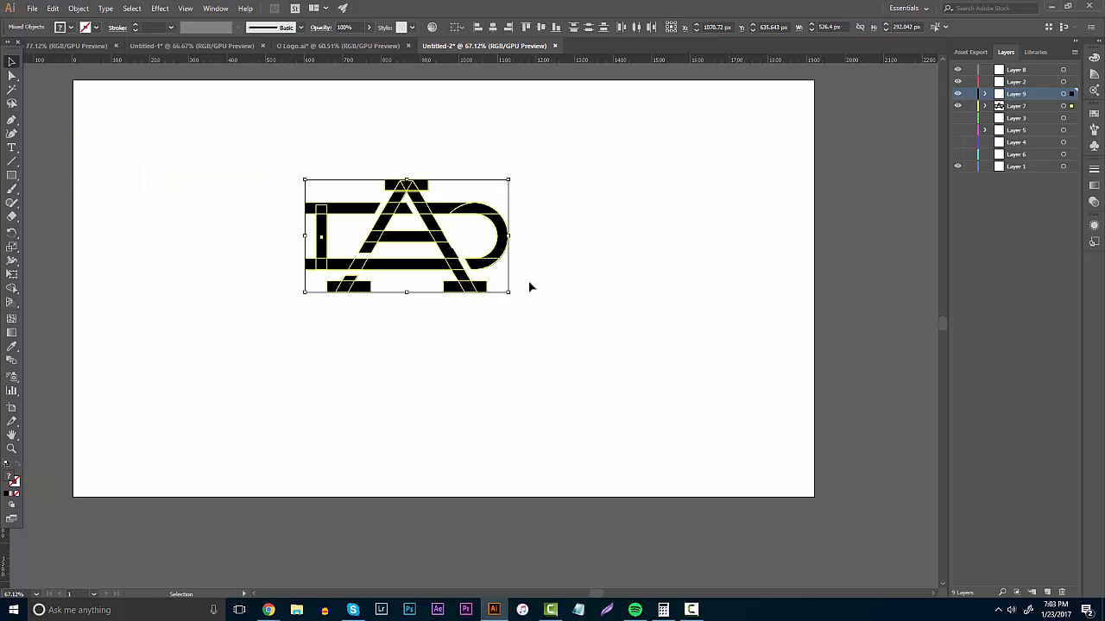
click(590, 250)
Step: Cut all the monogram pieces and paste them onto a new layer
drag(587, 368, 250, 128)
key(a)
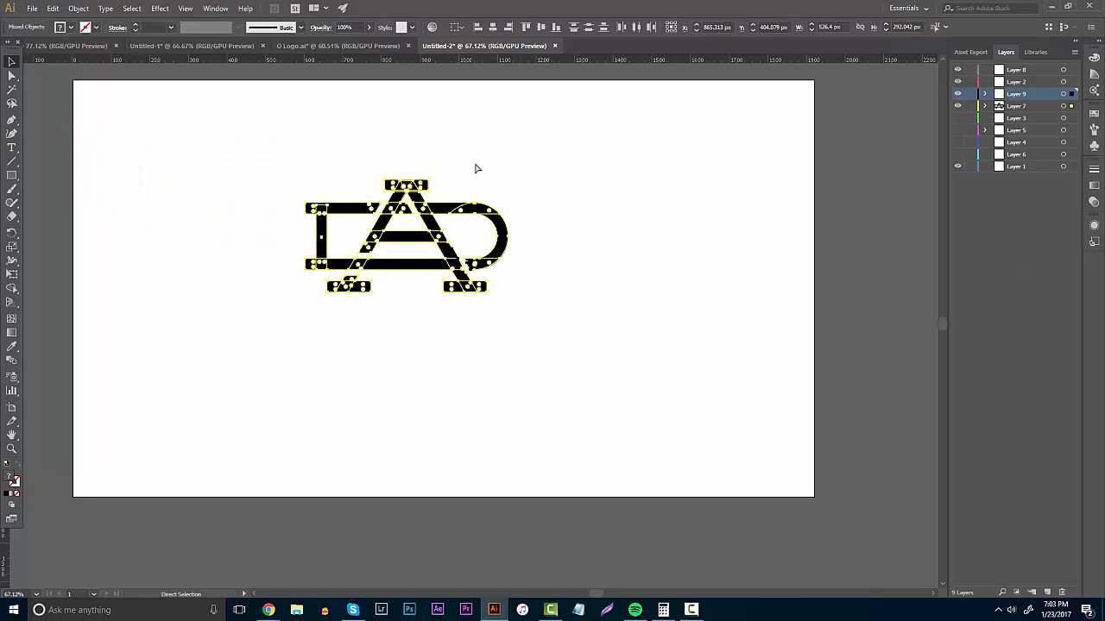
key(ctrl+x)
click(1047, 594)
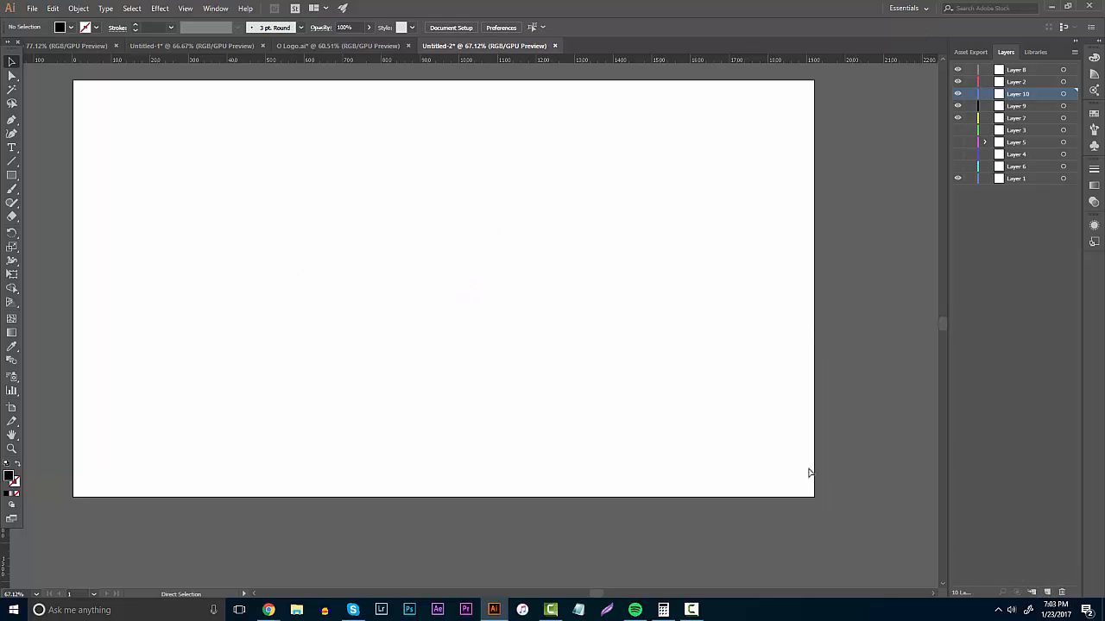
key(ctrl+v)
Step: Merge all the pasted monogram pieces with the Pathfinder Merge operation
key(v)
click(214, 8)
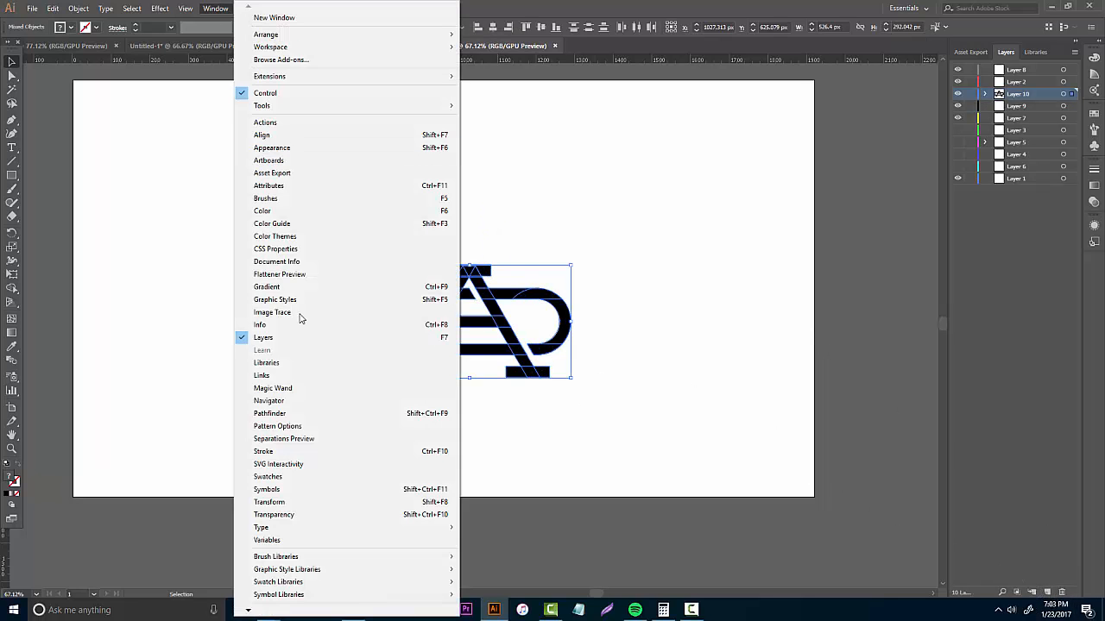
click(345, 413)
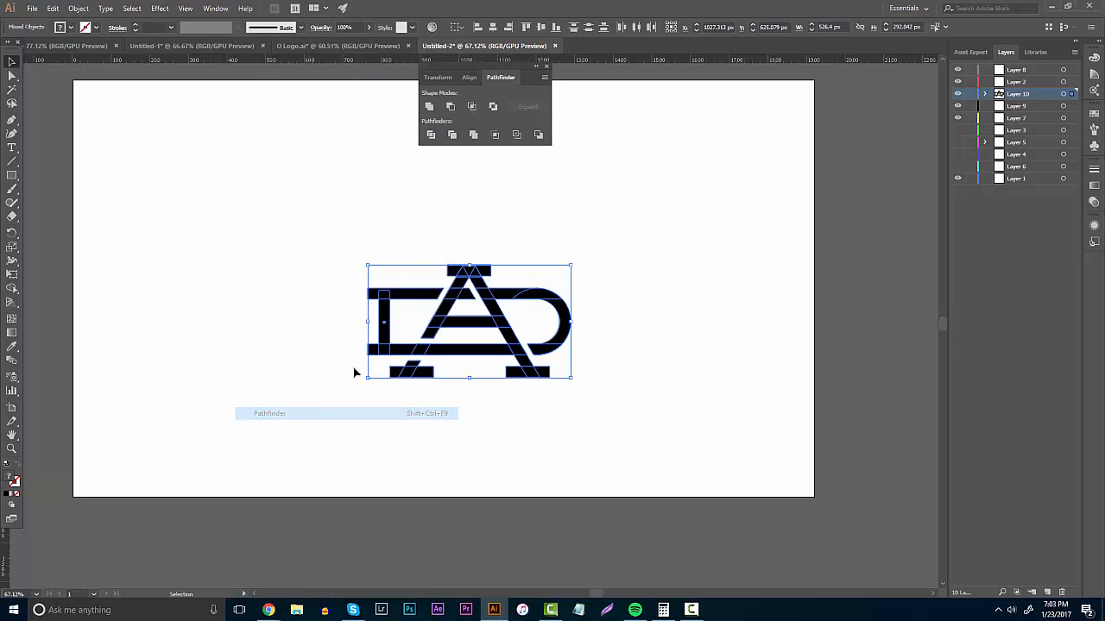
click(473, 135)
click(315, 161)
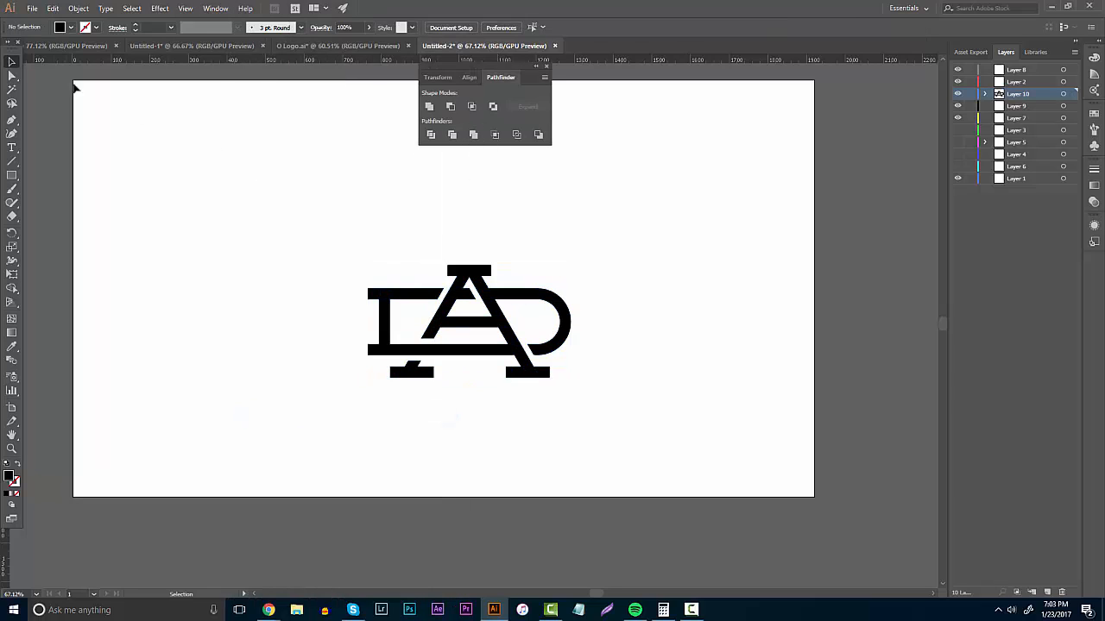
Step: Scale the merged monogram up to about 1280 by 710 px and move it near the artboard's center
drag(276, 169, 729, 474)
click(763, 432)
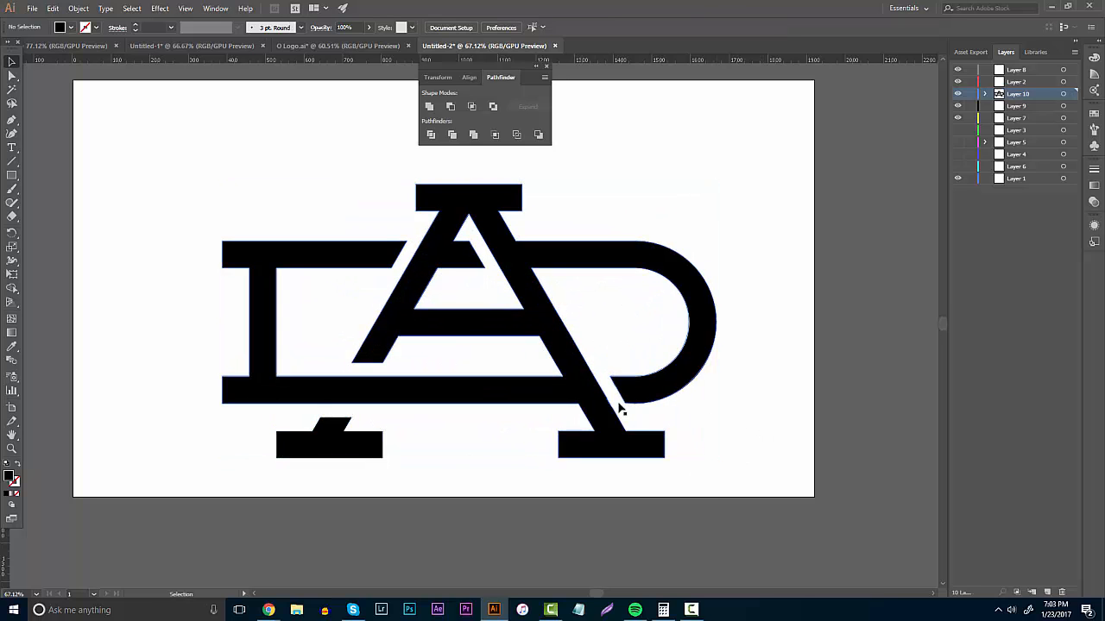
drag(466, 199, 452, 161)
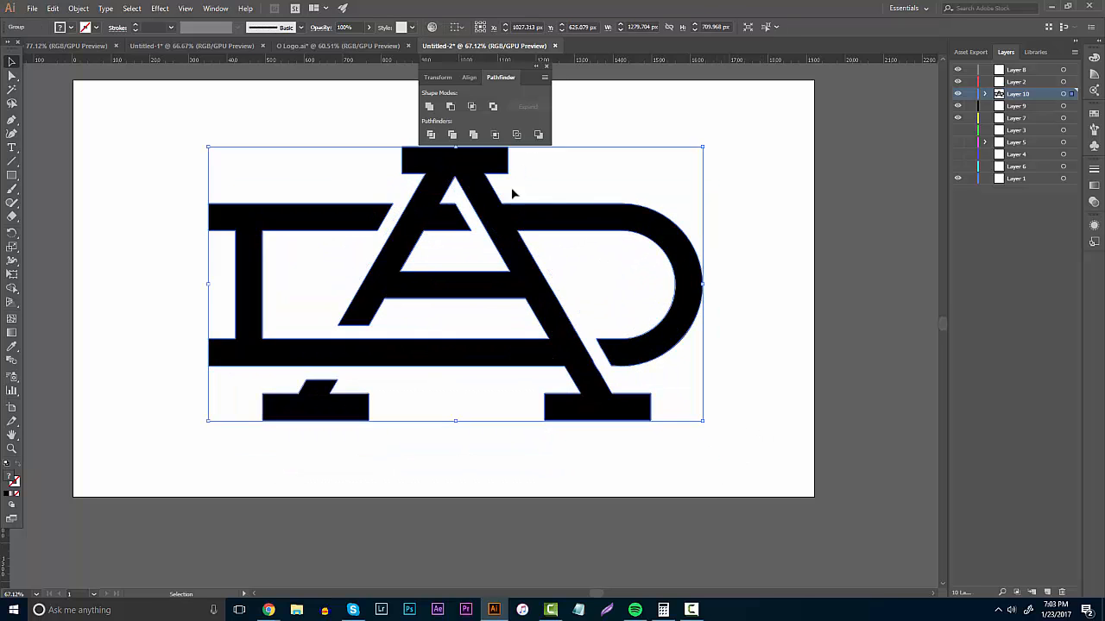
click(545, 66)
click(544, 111)
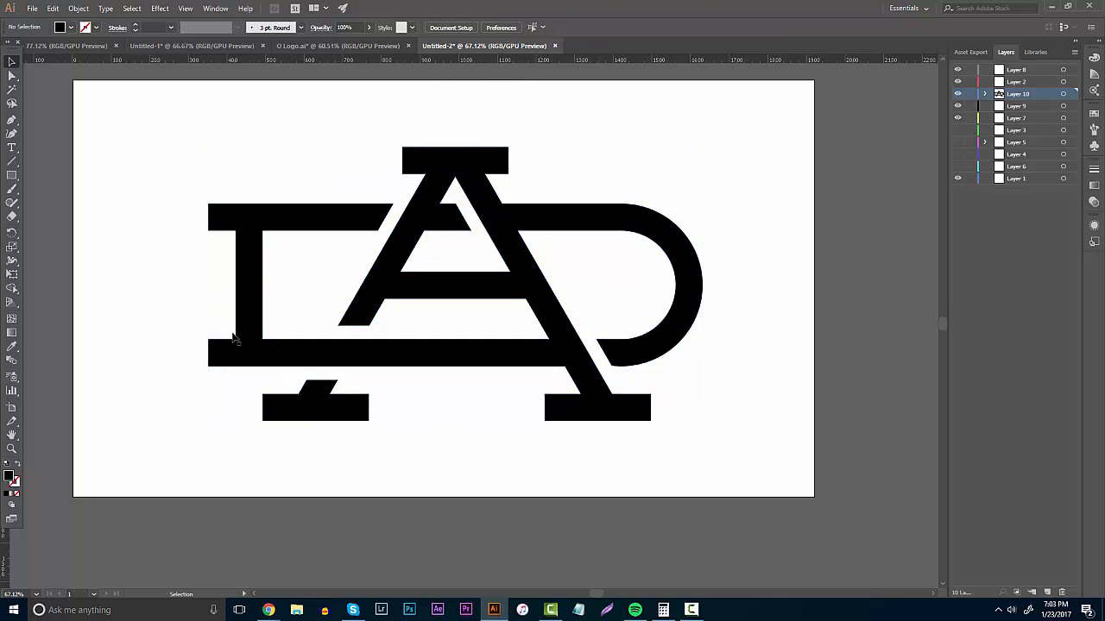
click(11, 448)
alt+click(461, 337)
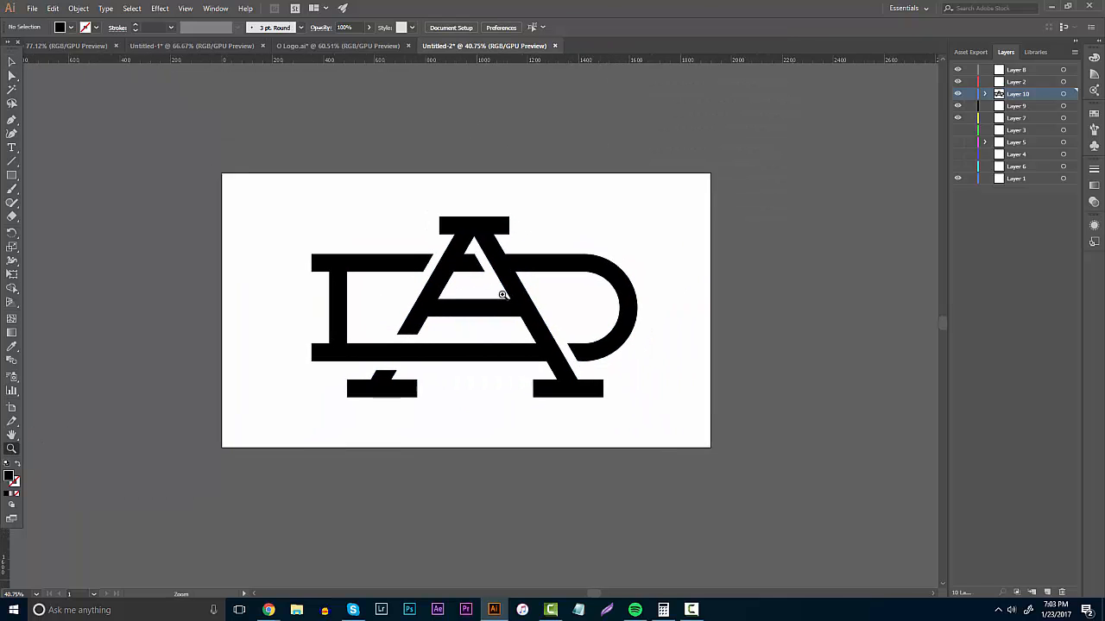
scroll(531, 260, down, 3)
scroll(545, 241, up, 5)
scroll(555, 283, down, 2)
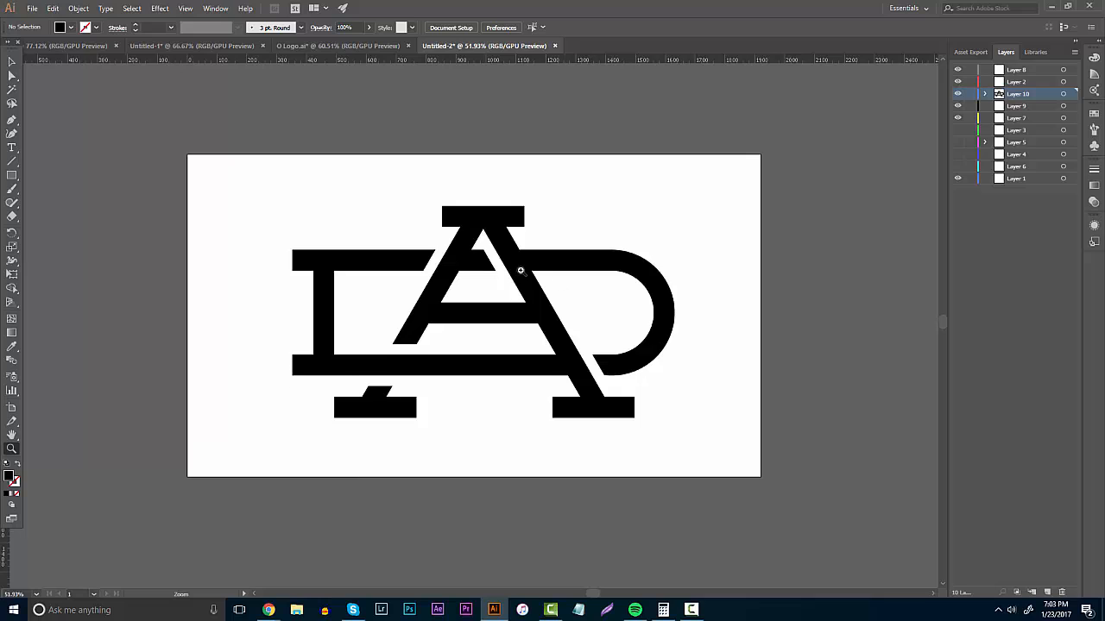
scroll(522, 271, up, 1)
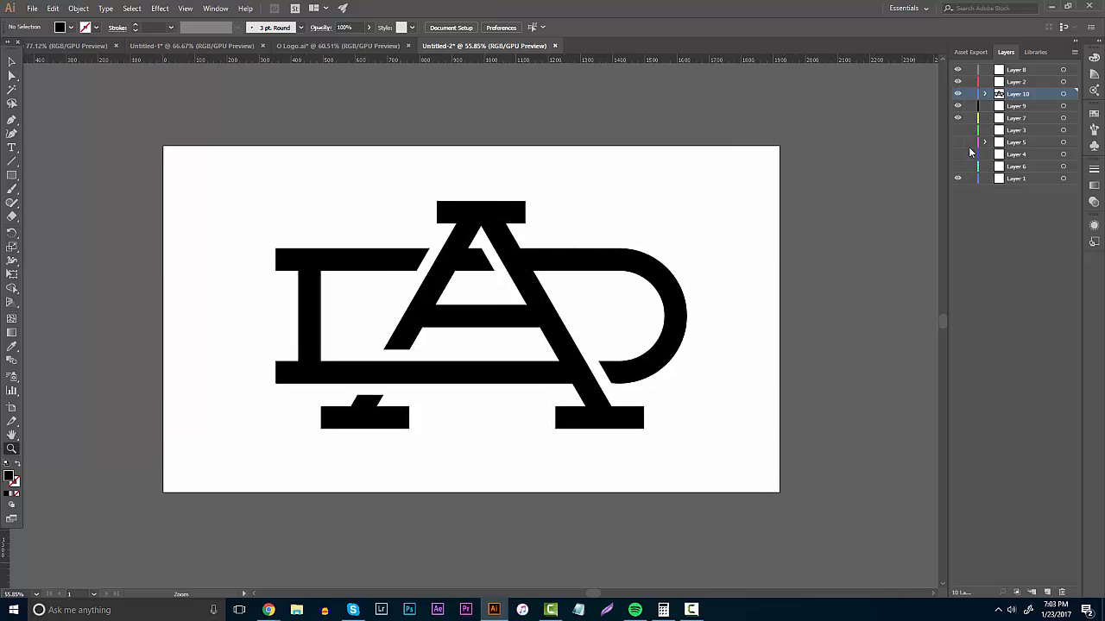